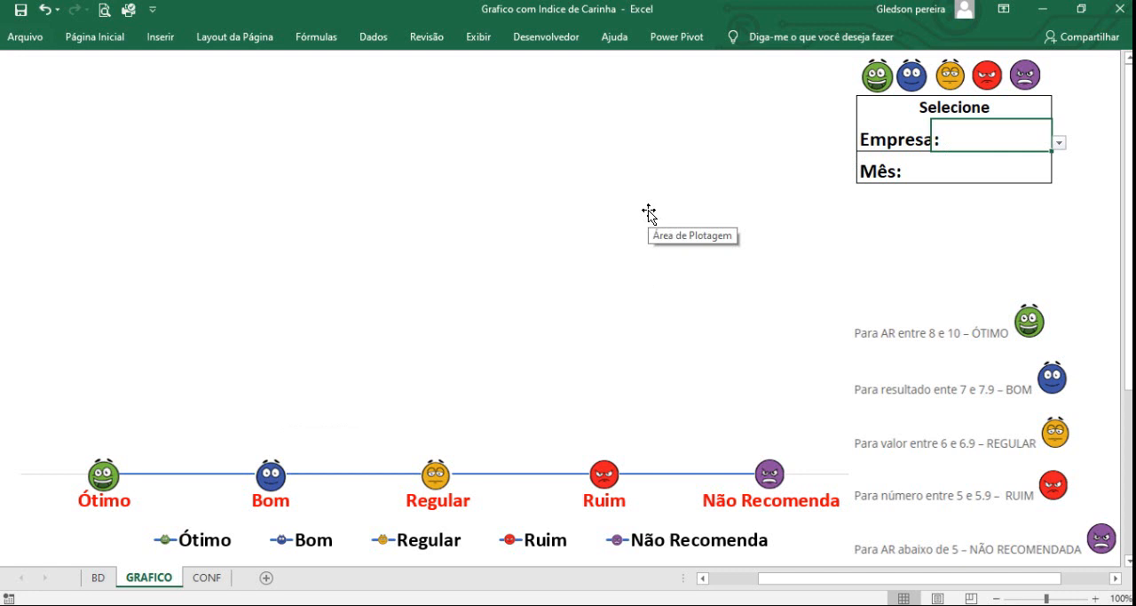
Choose Empresa B as the company and JANEIRO as the month in the chart's selection box.
{"action": "left_click", "coordinate": [1058, 142]}
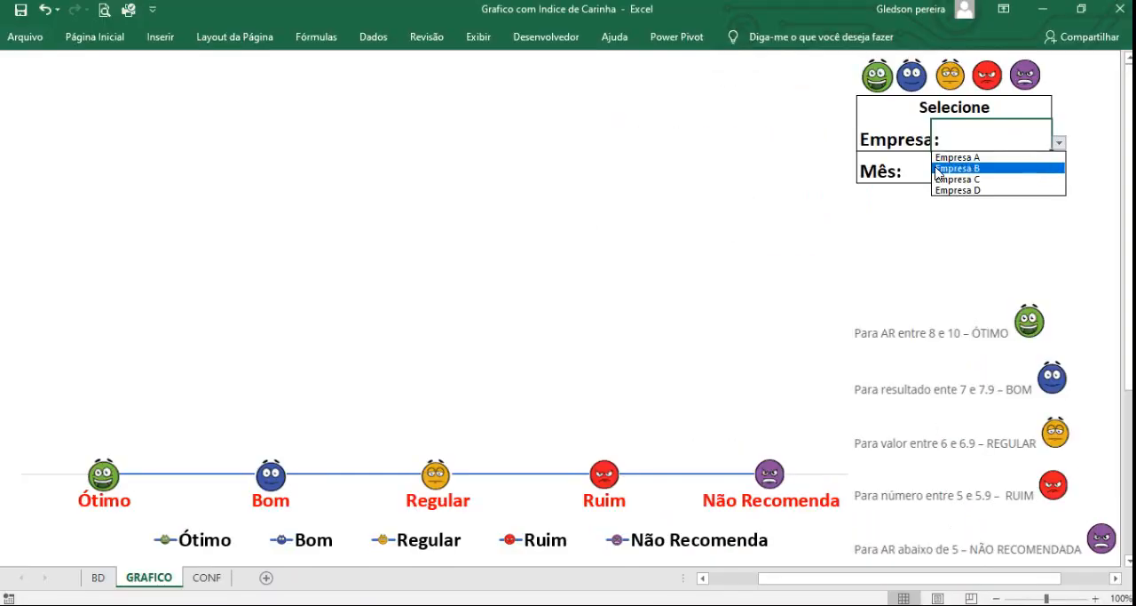
{"action": "left_click", "coordinate": [937, 169]}
{"action": "left_click", "coordinate": [1039, 170]}
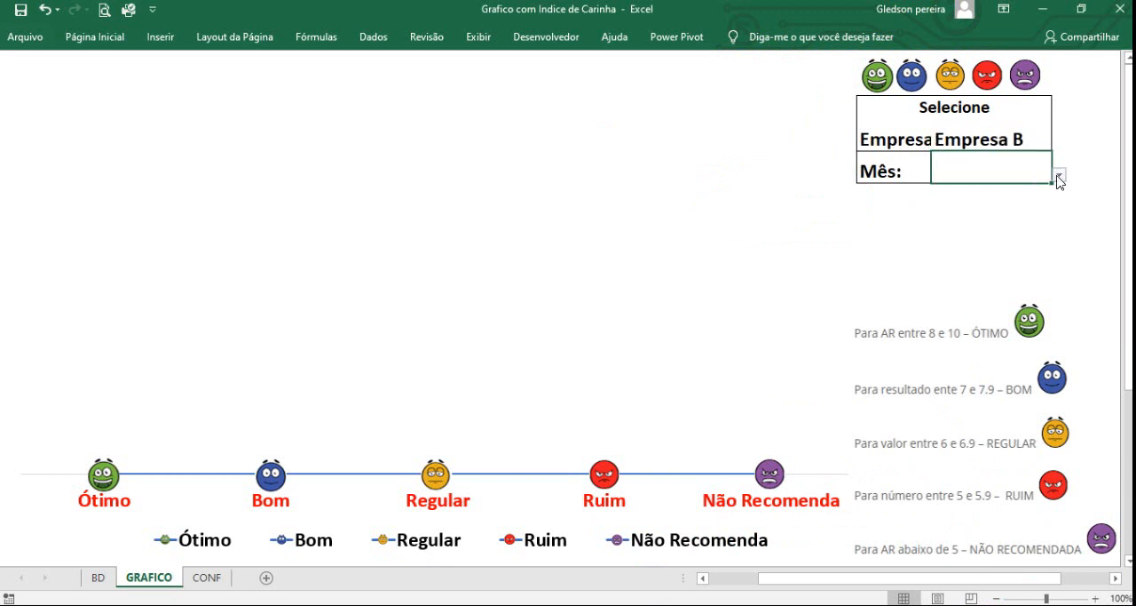
{"action": "left_click", "coordinate": [1058, 175]}
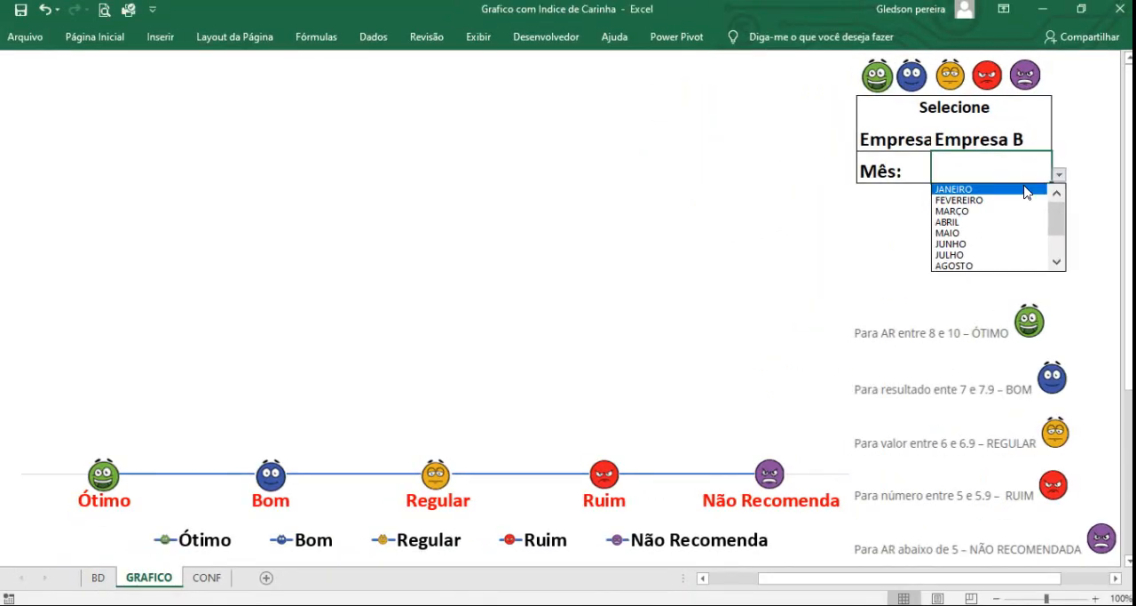
{"action": "left_click", "coordinate": [1025, 190]}
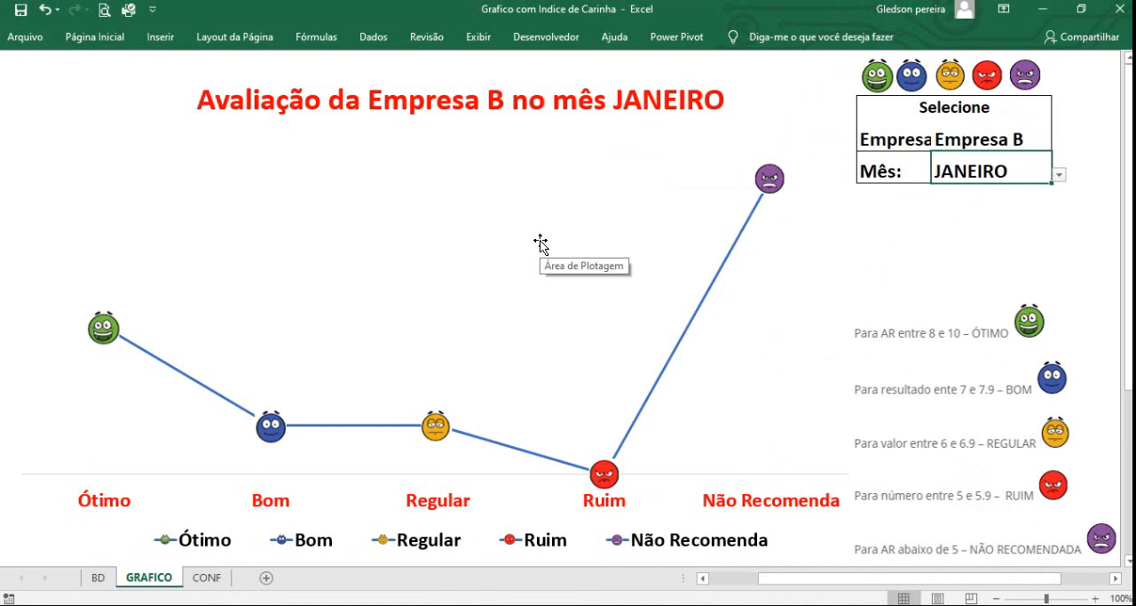
Switch the month selection to FEVEREIRO, MARÇO and finally MAIO to compare the rating chart.
{"action": "mouse_move", "coordinate": [775, 188]}
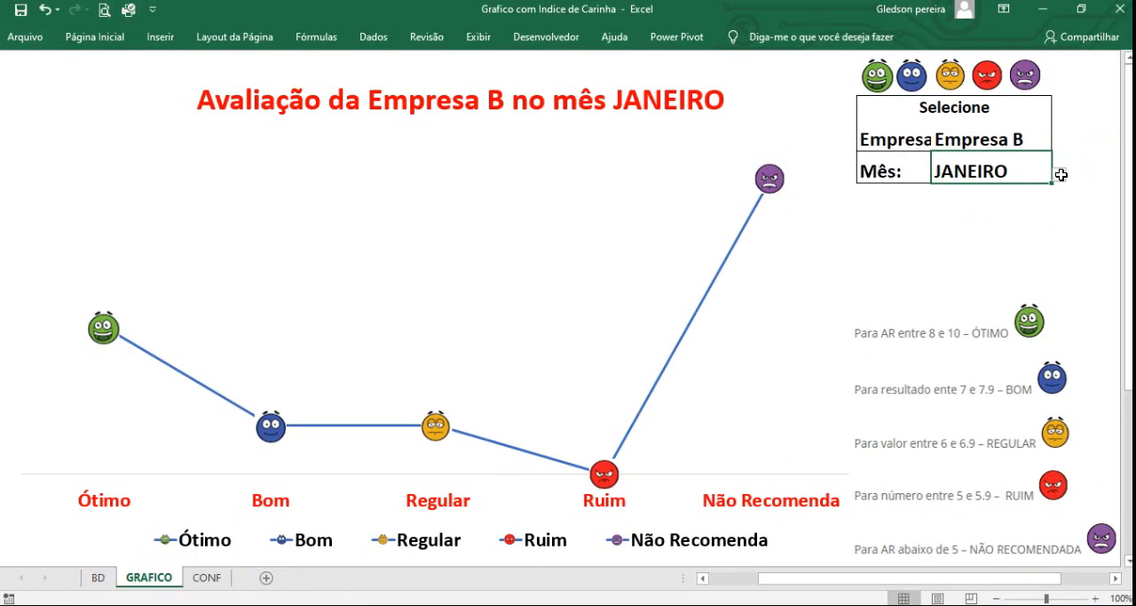
{"action": "left_click", "coordinate": [1060, 175]}
{"action": "left_click", "coordinate": [1019, 199]}
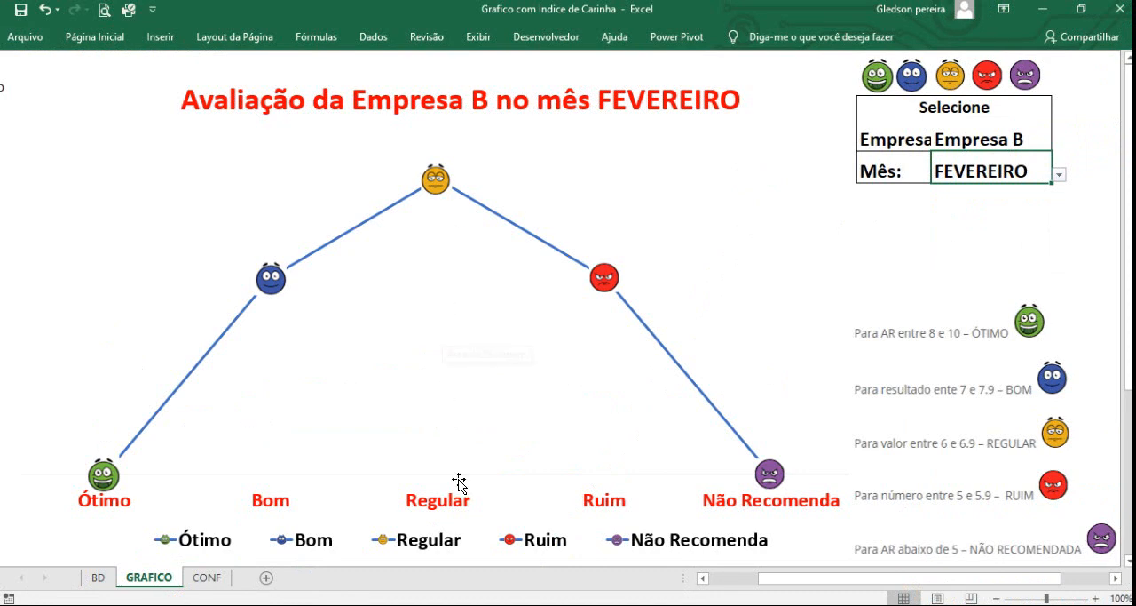
{"action": "mouse_move", "coordinate": [436, 184]}
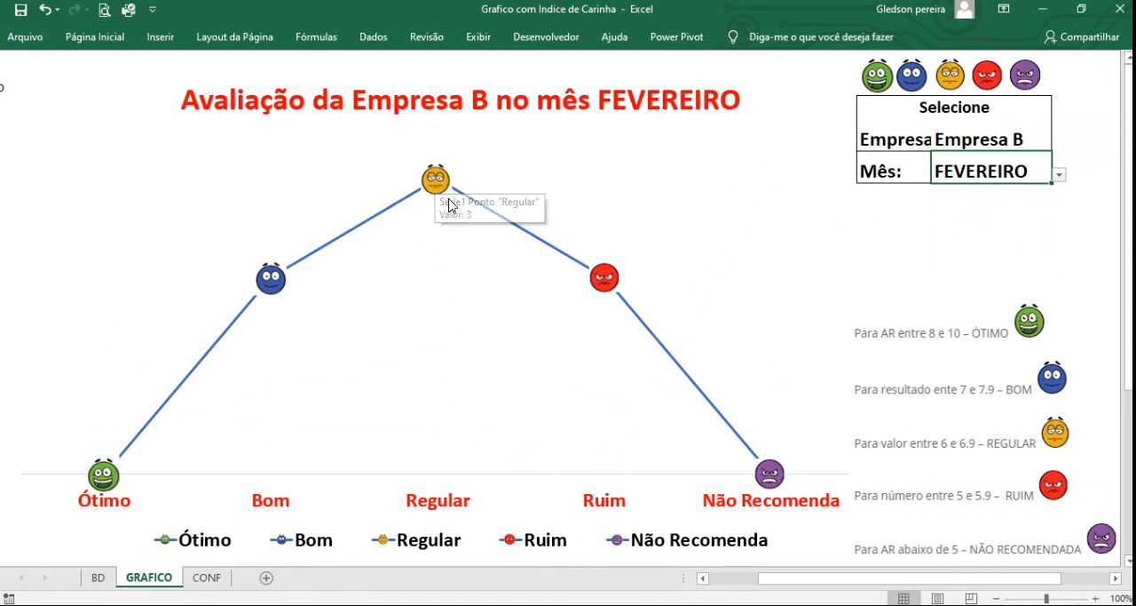
{"action": "left_click", "coordinate": [1059, 176]}
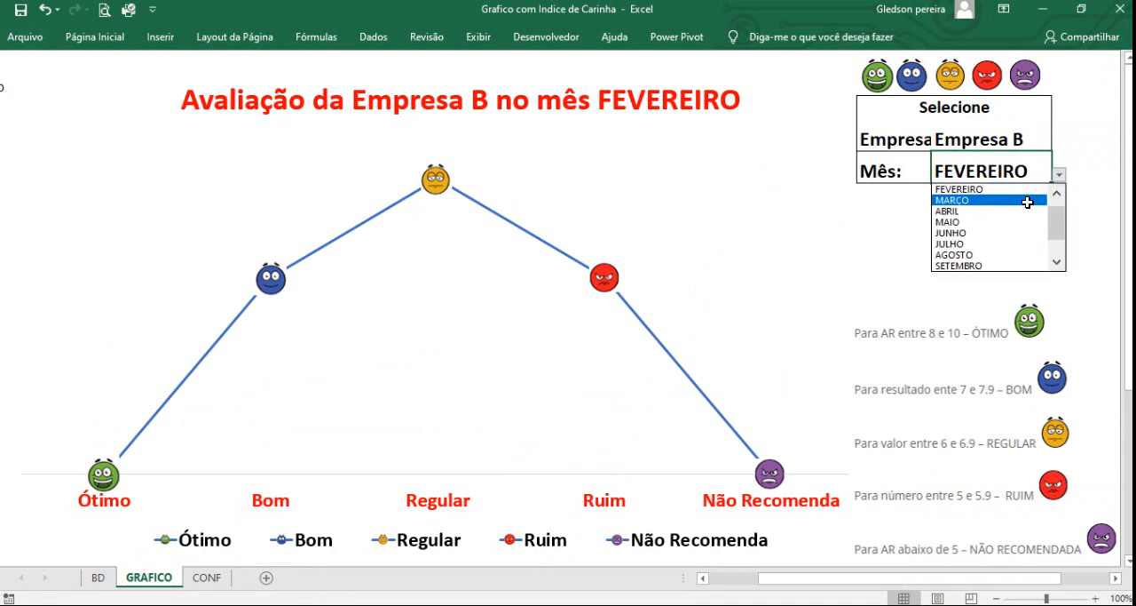
{"action": "left_click", "coordinate": [1027, 201]}
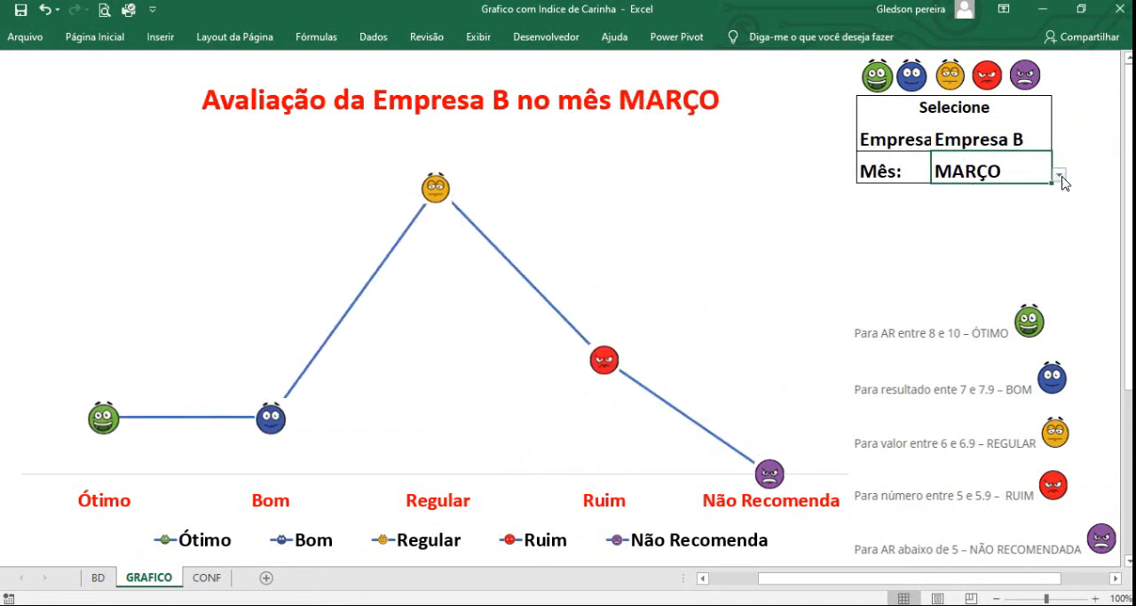
{"action": "left_click", "coordinate": [1061, 177]}
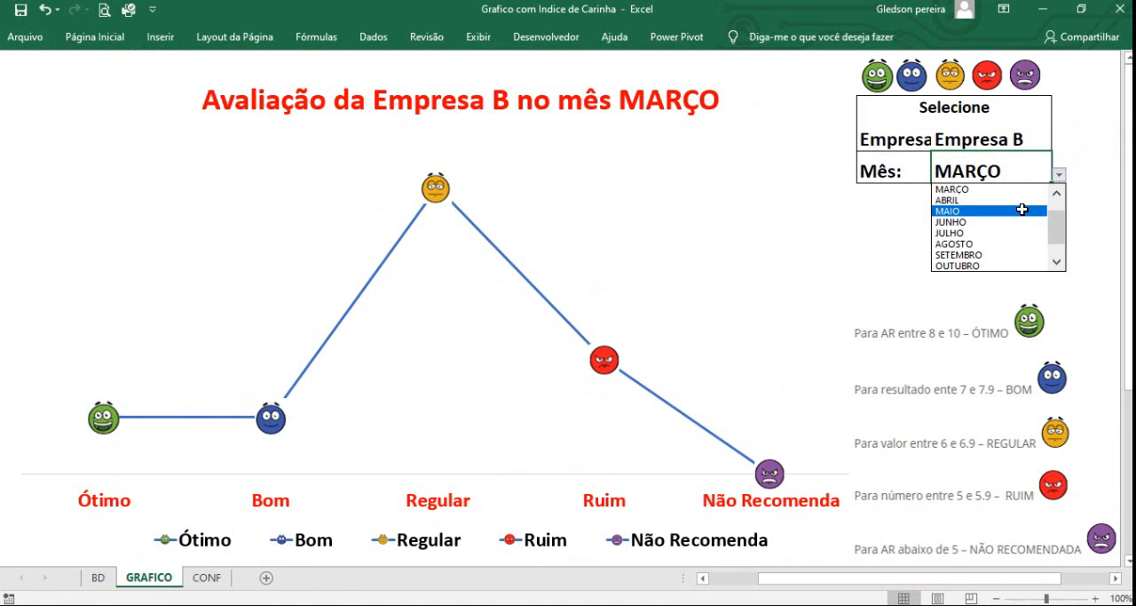
{"action": "left_click", "coordinate": [1021, 210]}
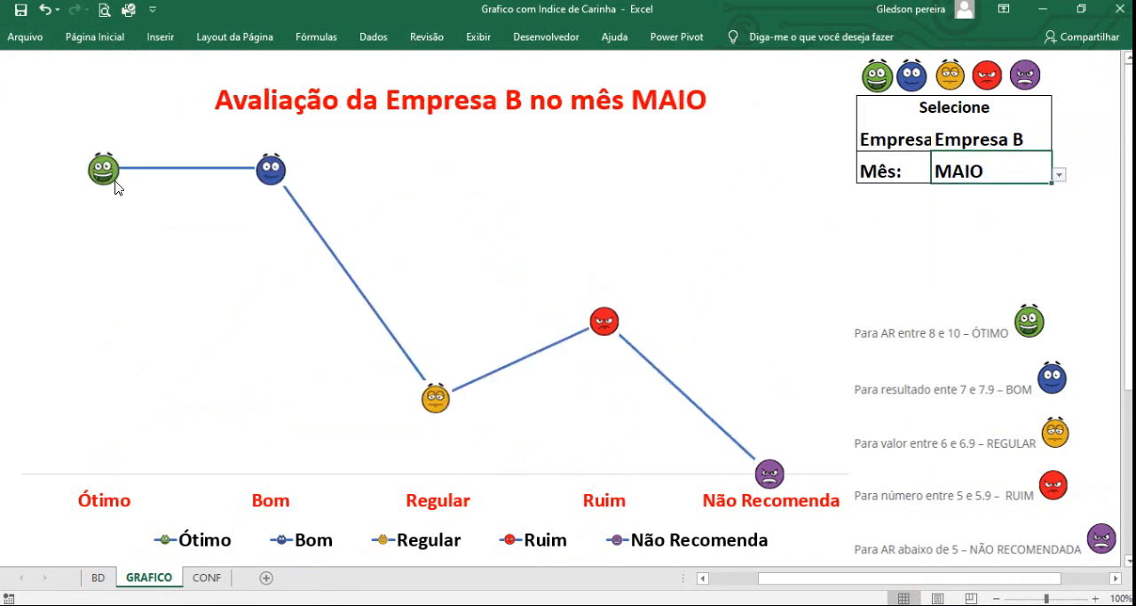
{"action": "mouse_move", "coordinate": [115, 186]}
{"action": "left_click", "coordinate": [99, 579]}
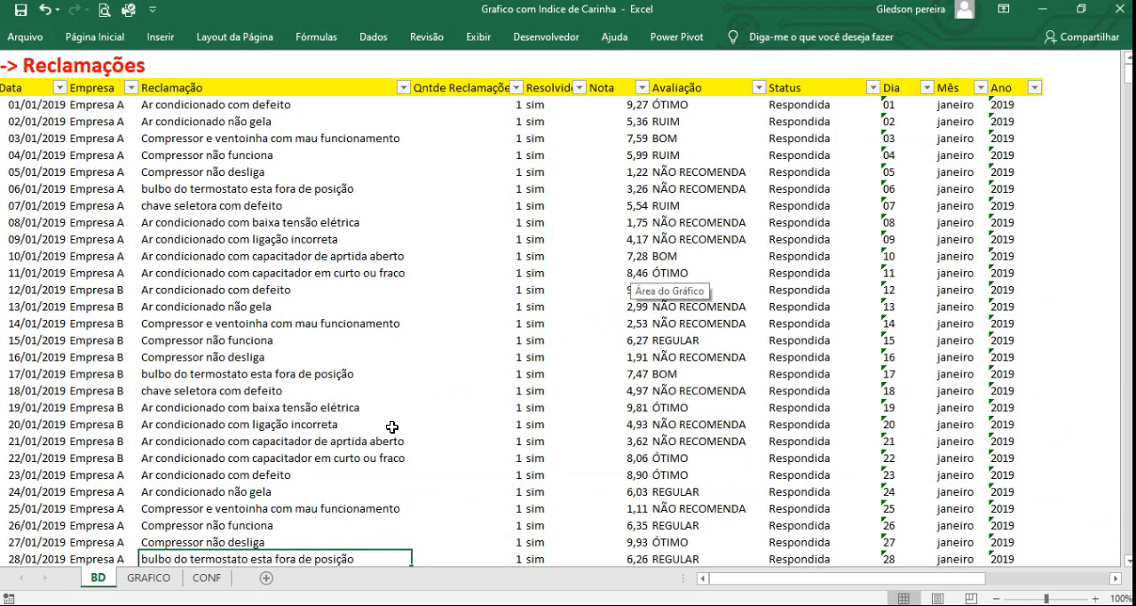
{"action": "left_click", "coordinate": [152, 583]}
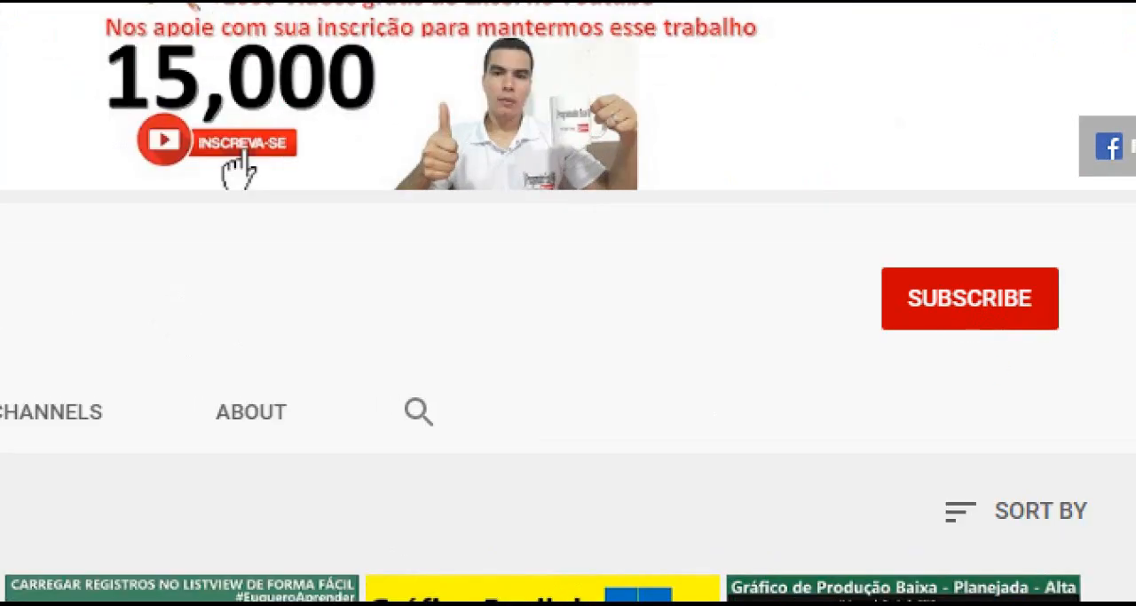
{"action": "left_click_drag", "start_coordinate": [855, 235], "coordinate": [1085, 373]}
{"action": "left_click_drag", "start_coordinate": [984, 331], "coordinate": [910, 499]}
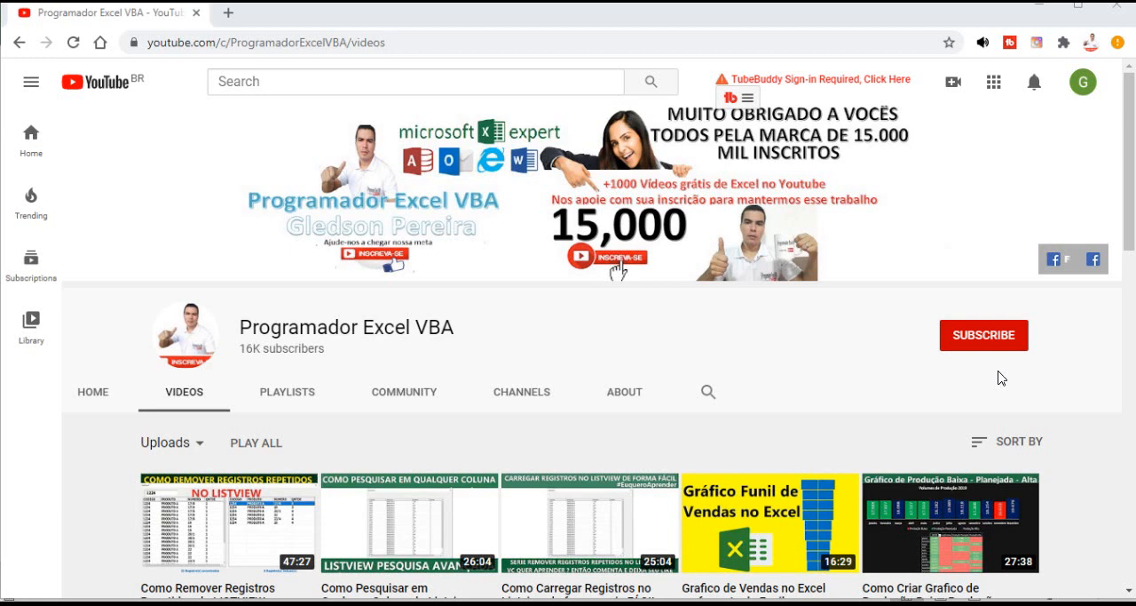
{"action": "left_click", "coordinate": [1030, 14]}
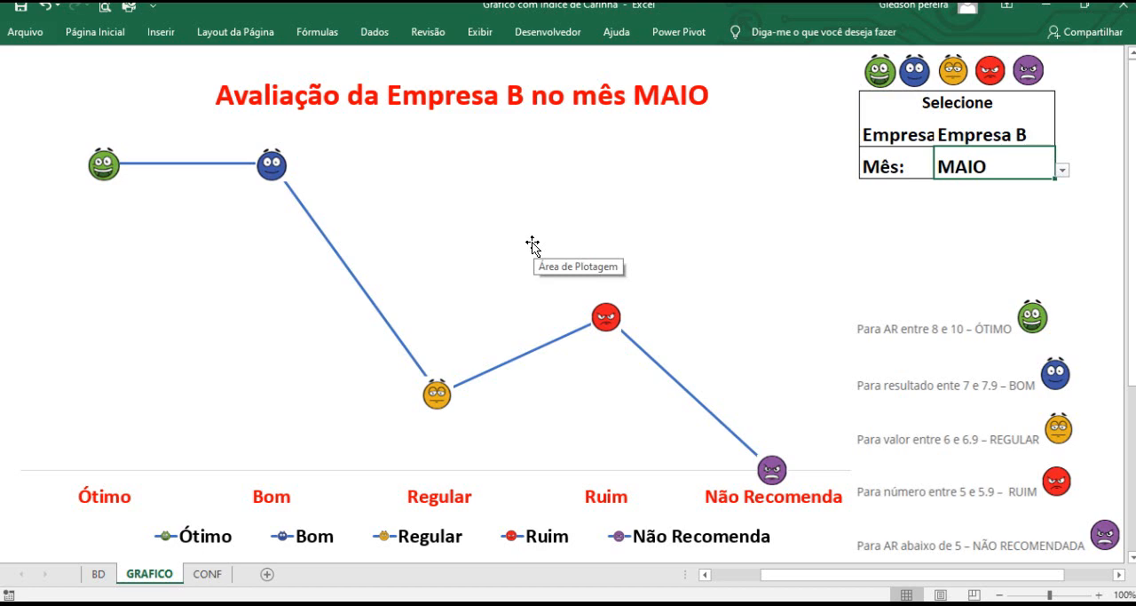
Review the complaint table on the BD sheet and the month and company lists on the CONF sheet.
{"action": "left_click", "coordinate": [98, 574]}
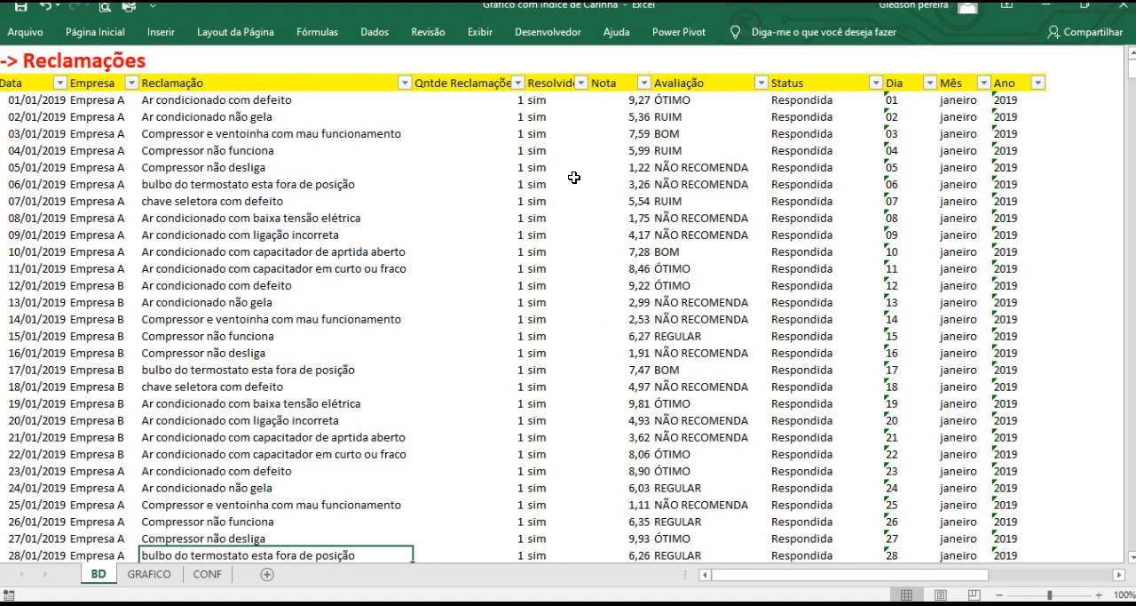
{"action": "left_click", "coordinate": [625, 82]}
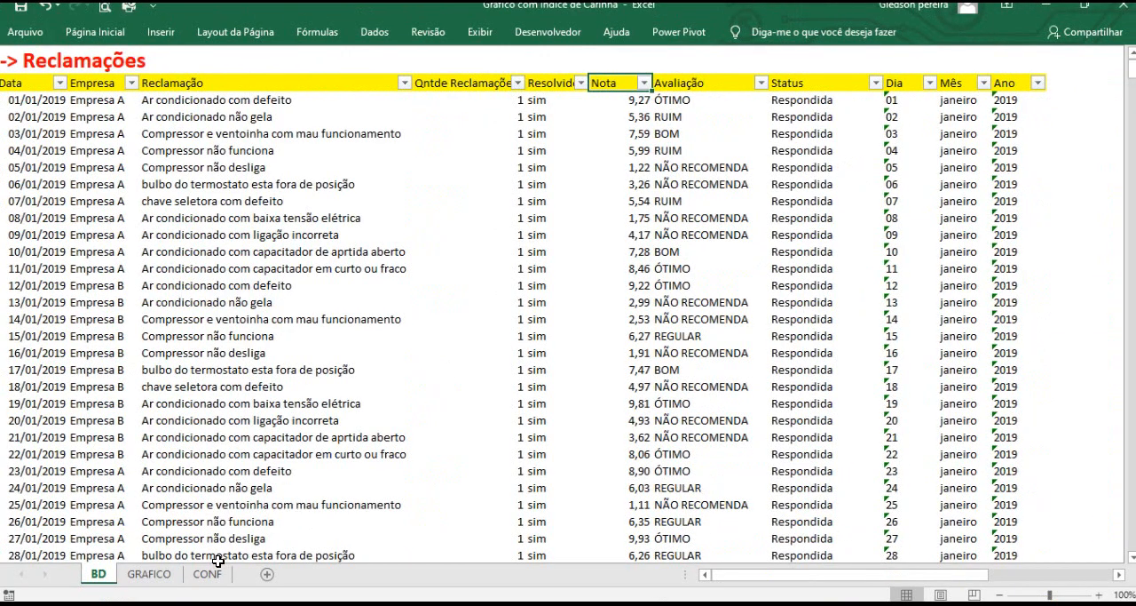
{"action": "left_click", "coordinate": [208, 574]}
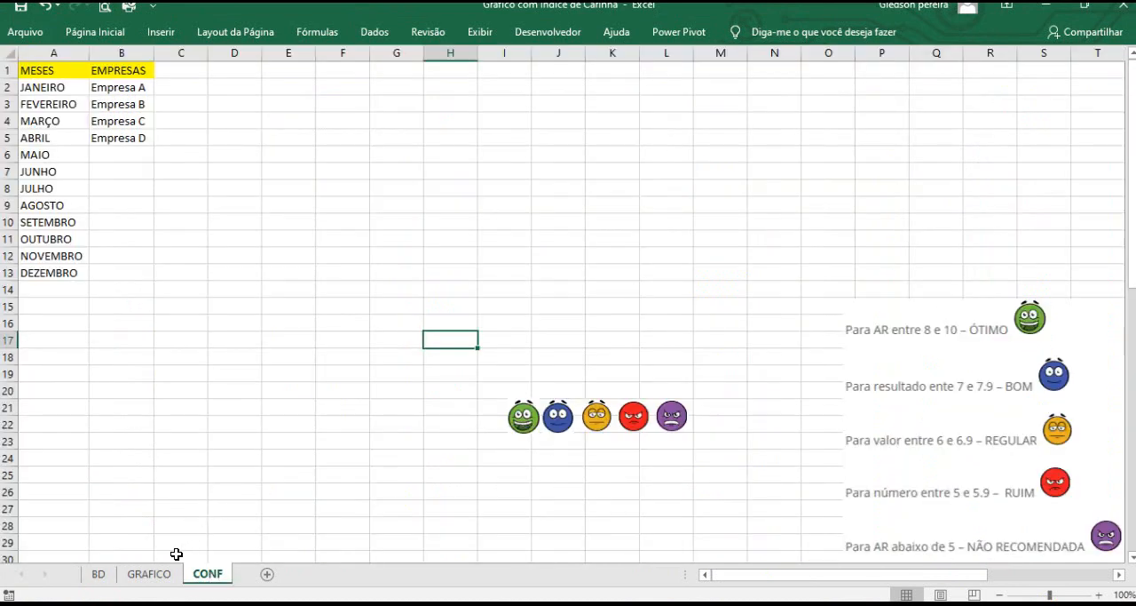
{"action": "left_click", "coordinate": [265, 538]}
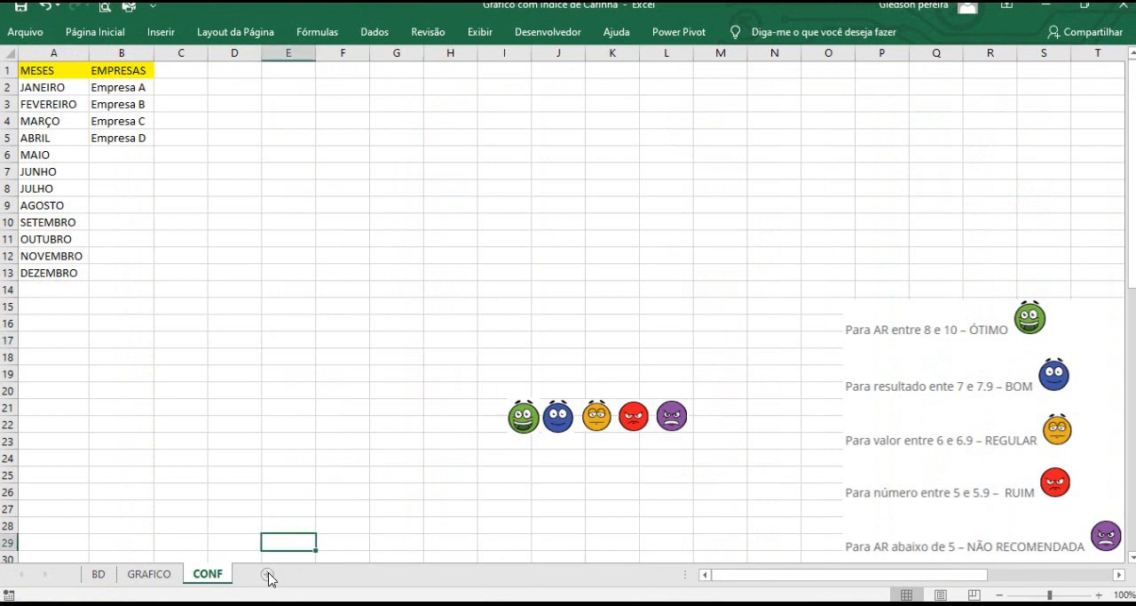
Open the AULA sheet and go over the five rating labels from Ótimo to Não Recomenda.
{"action": "left_click", "coordinate": [268, 576]}
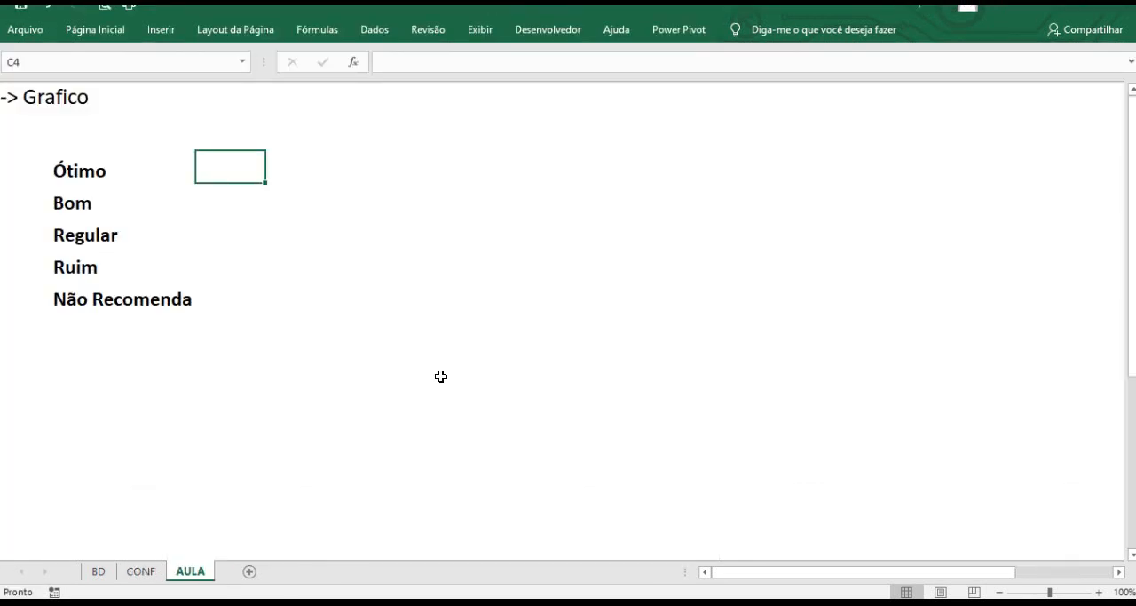
{"action": "left_click", "coordinate": [79, 172]}
{"action": "left_click", "coordinate": [78, 202]}
{"action": "left_click", "coordinate": [93, 234]}
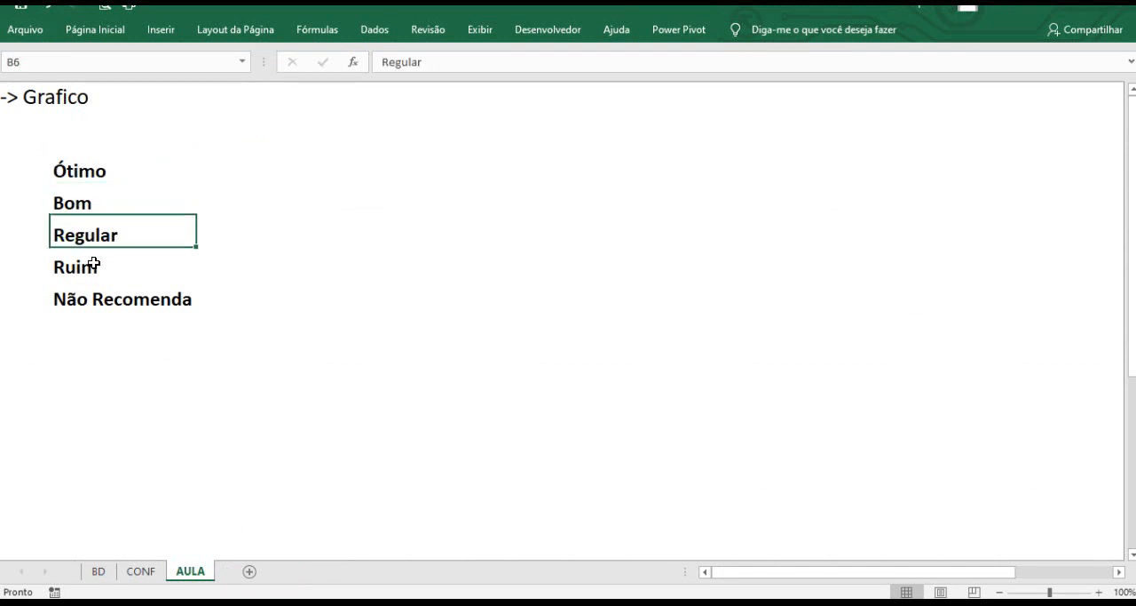
{"action": "left_click", "coordinate": [93, 264]}
{"action": "left_click", "coordinate": [131, 298]}
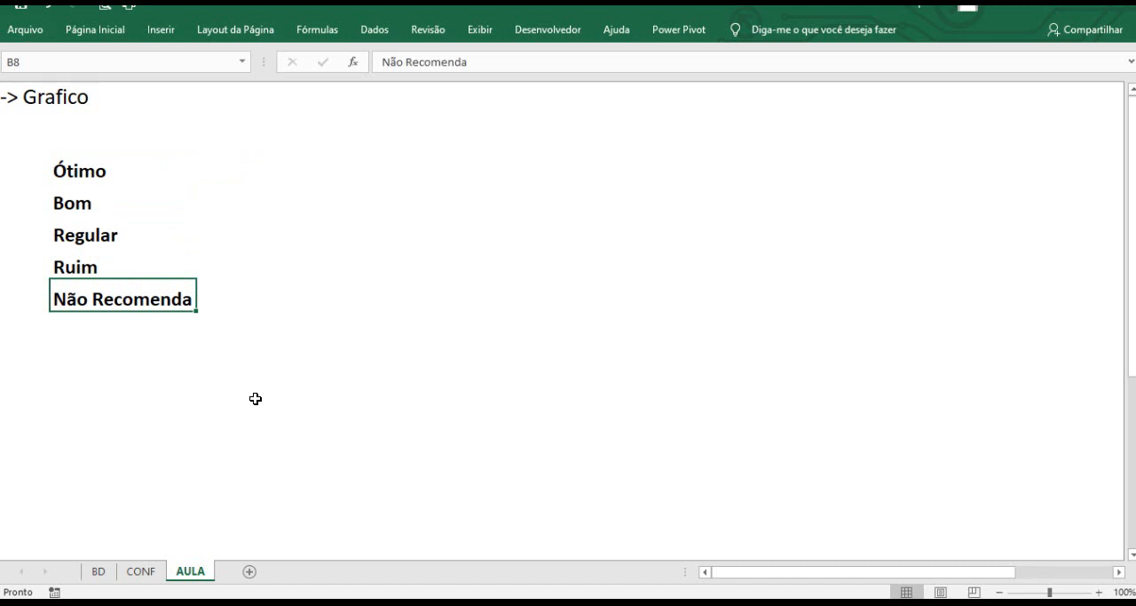
Examine the score ranges and matching emoji images for each rating on the CONF sheet.
{"action": "left_click", "coordinate": [143, 571]}
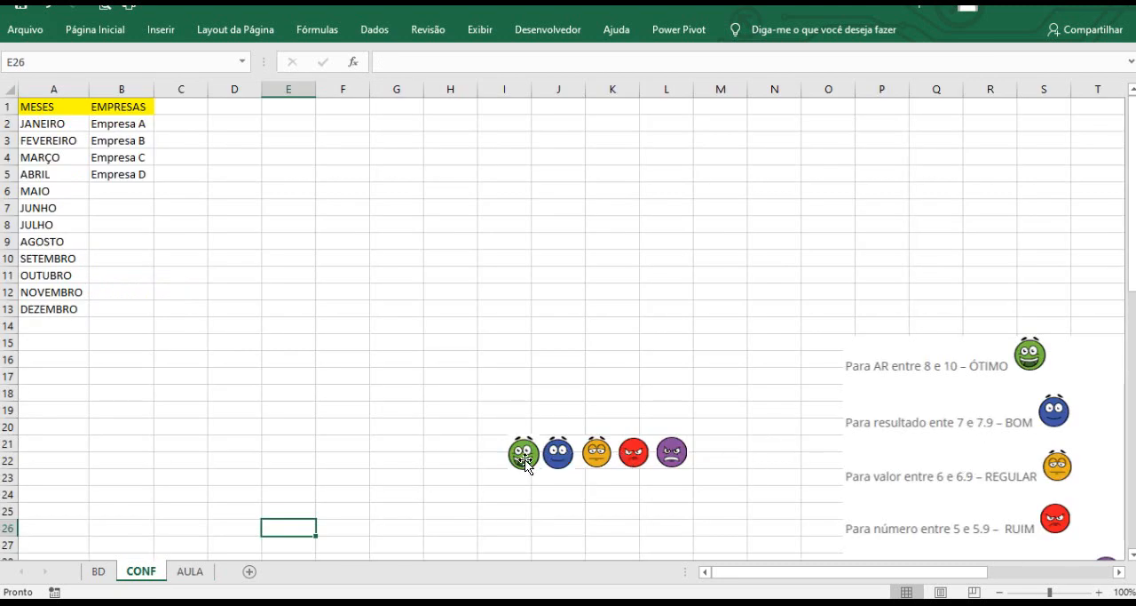
{"action": "scroll", "coordinate": [1030, 373], "scroll_direction": "down", "scroll_amount": 2}
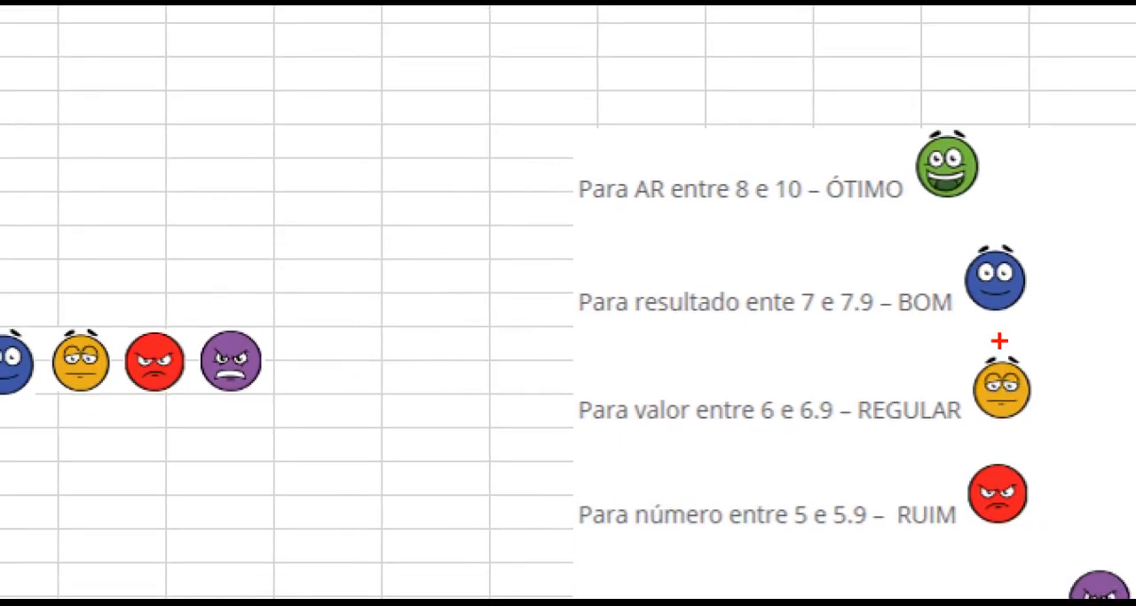
{"action": "left_click_drag", "start_coordinate": [855, 172], "coordinate": [912, 111]}
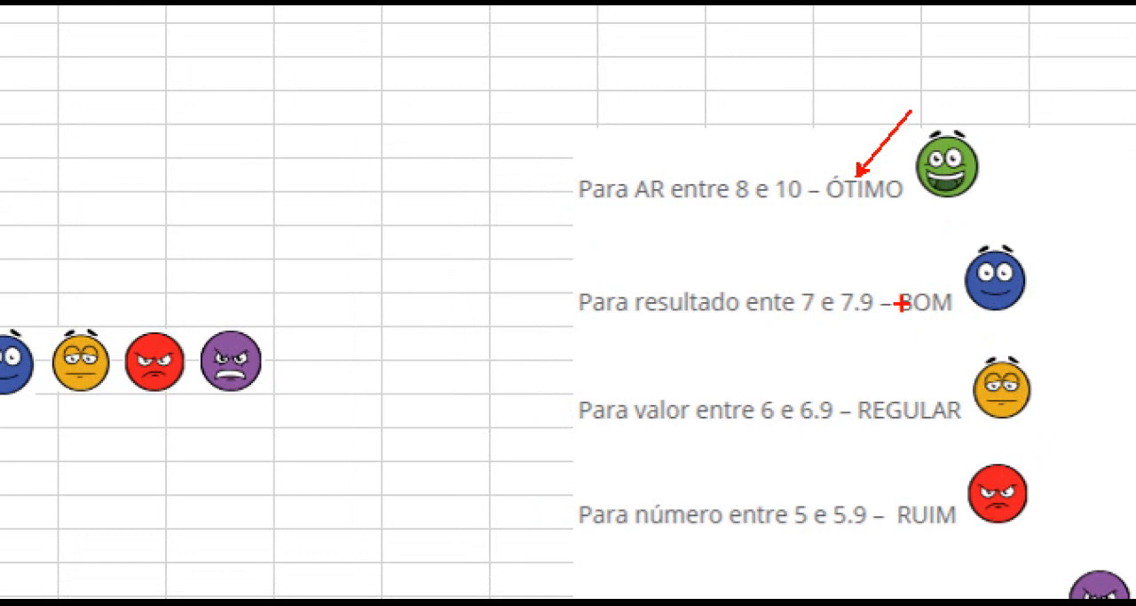
{"action": "left_click_drag", "start_coordinate": [922, 278], "coordinate": [951, 242]}
{"action": "left_click_drag", "start_coordinate": [904, 392], "coordinate": [936, 351]}
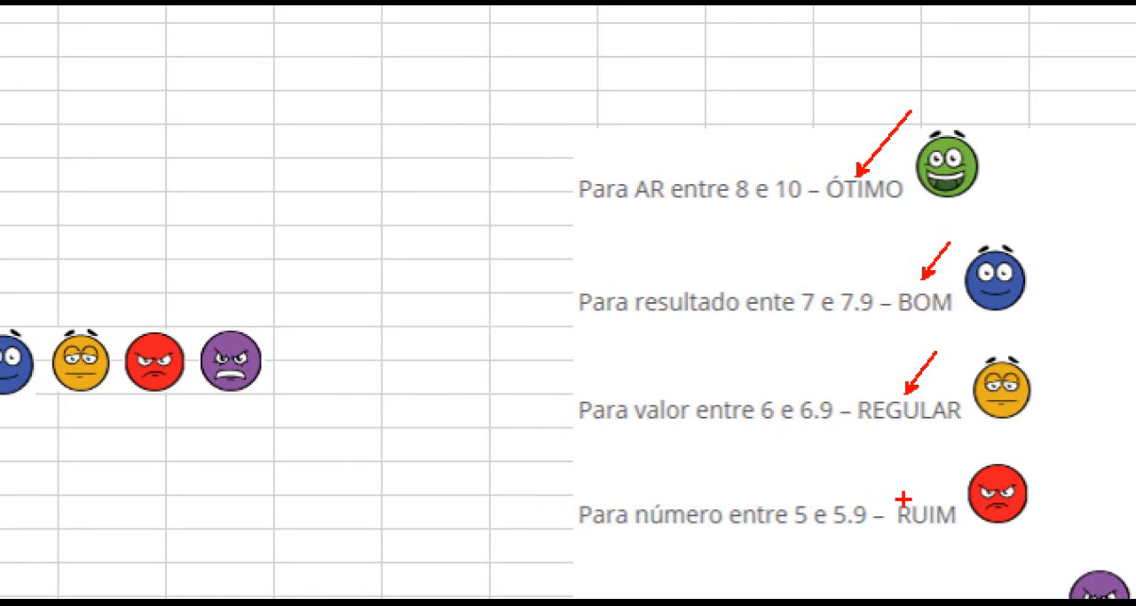
{"action": "left_click_drag", "start_coordinate": [911, 495], "coordinate": [953, 459]}
{"action": "key", "text": "Escape"}
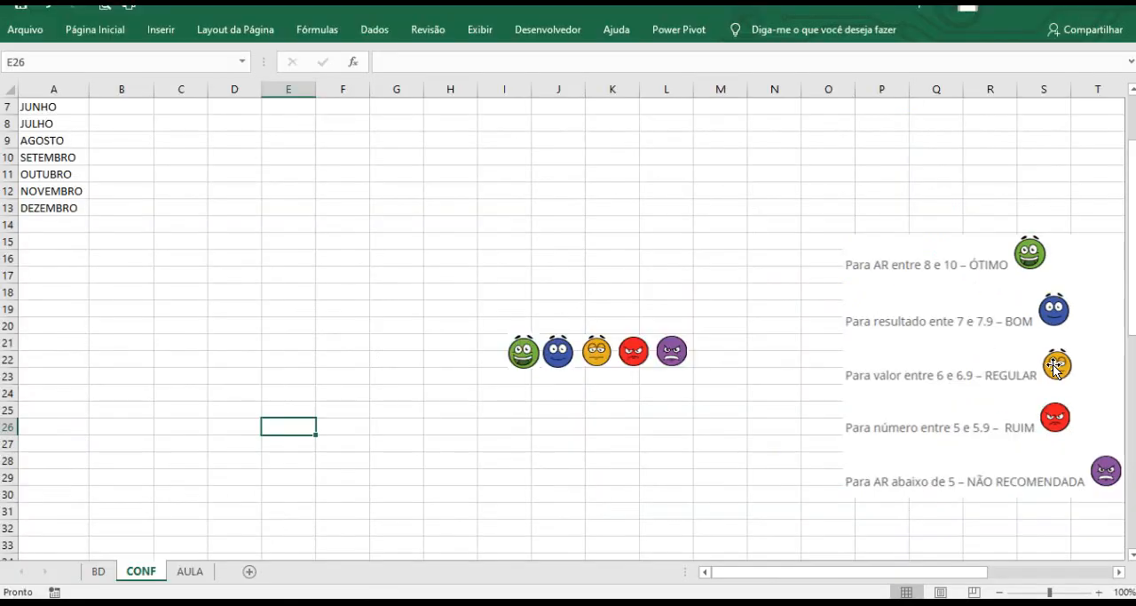
{"action": "key", "text": "ctrl+1"}
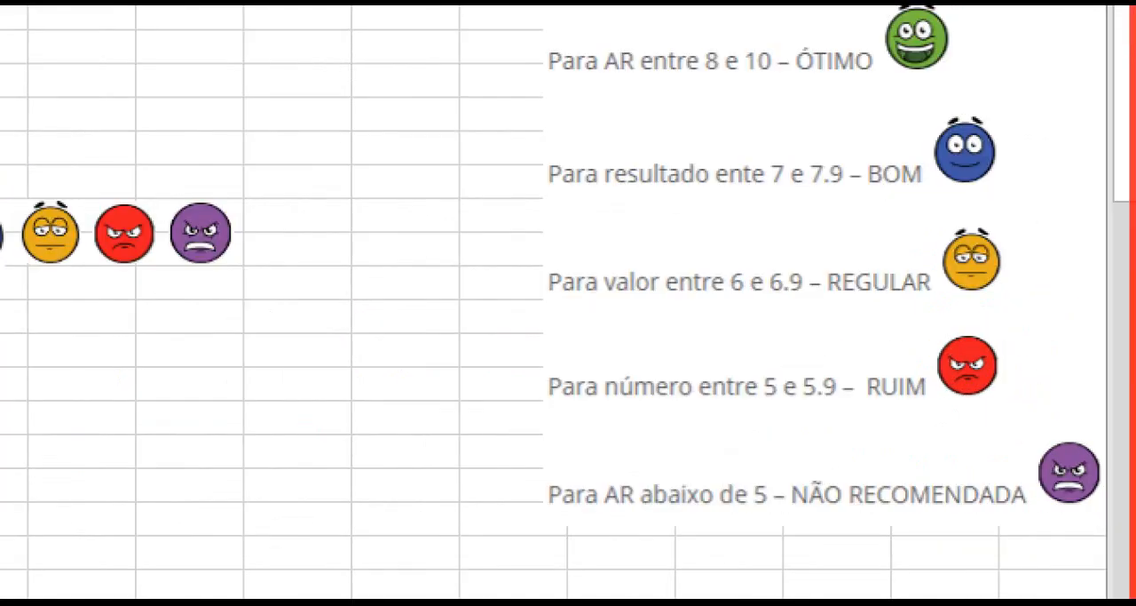
{"action": "left_click", "coordinate": [1044, 468]}
{"action": "left_click_drag", "start_coordinate": [912, 465], "coordinate": [973, 428]}
{"action": "key", "text": "Escape"}
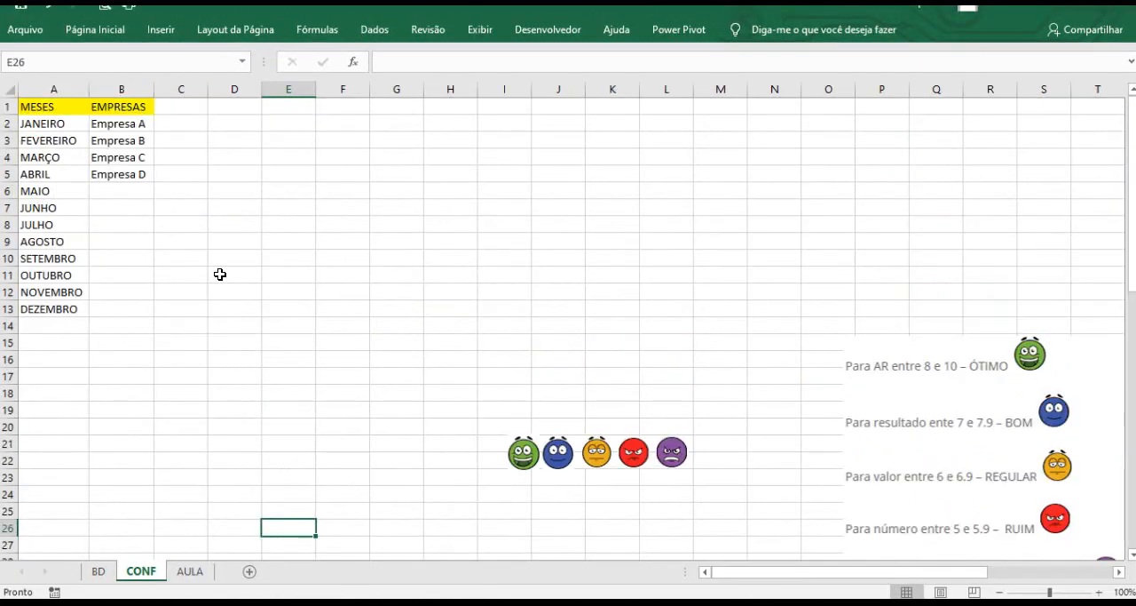
Show the row and column headings and the gridlines on the AULA sheet.
{"action": "left_click", "coordinate": [189, 579]}
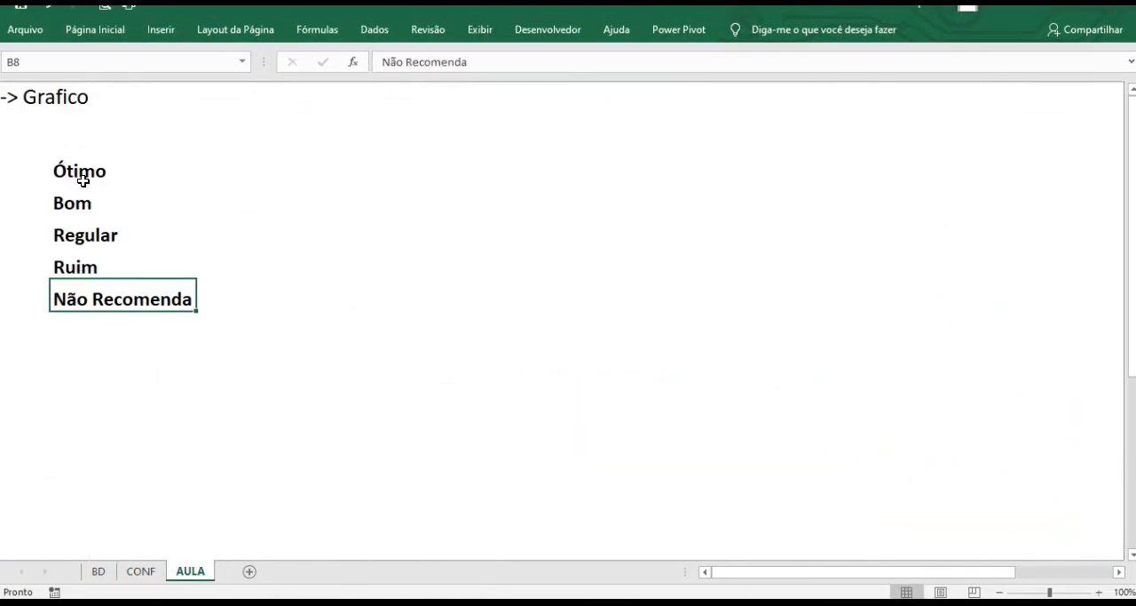
{"action": "left_click", "coordinate": [102, 176]}
{"action": "left_click", "coordinate": [211, 172]}
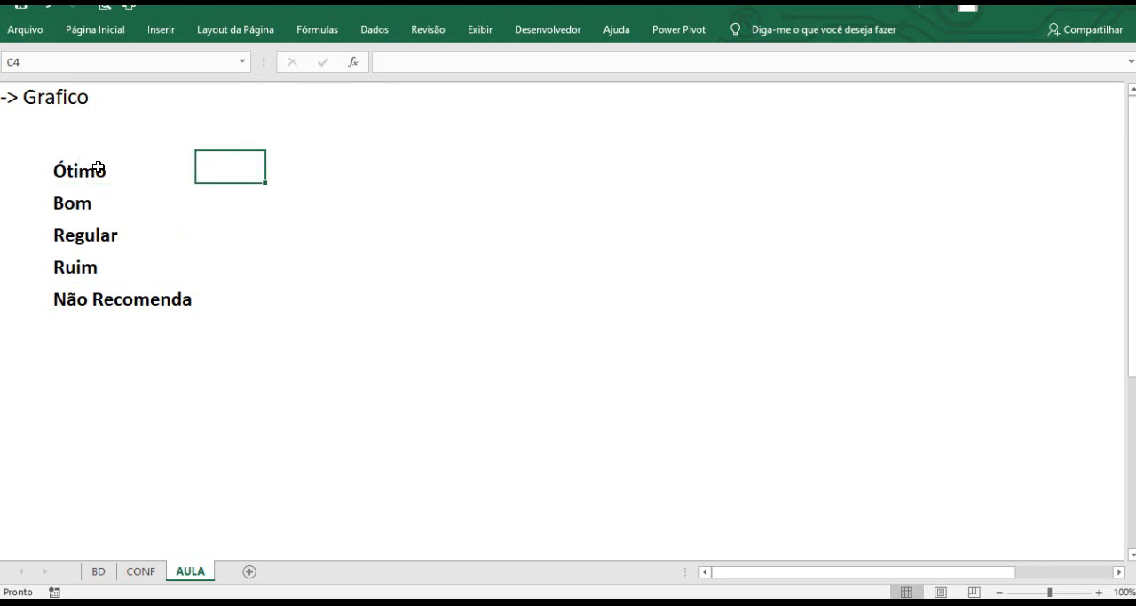
{"action": "left_click_drag", "start_coordinate": [94, 169], "coordinate": [213, 267]}
{"action": "left_click", "coordinate": [343, 259]}
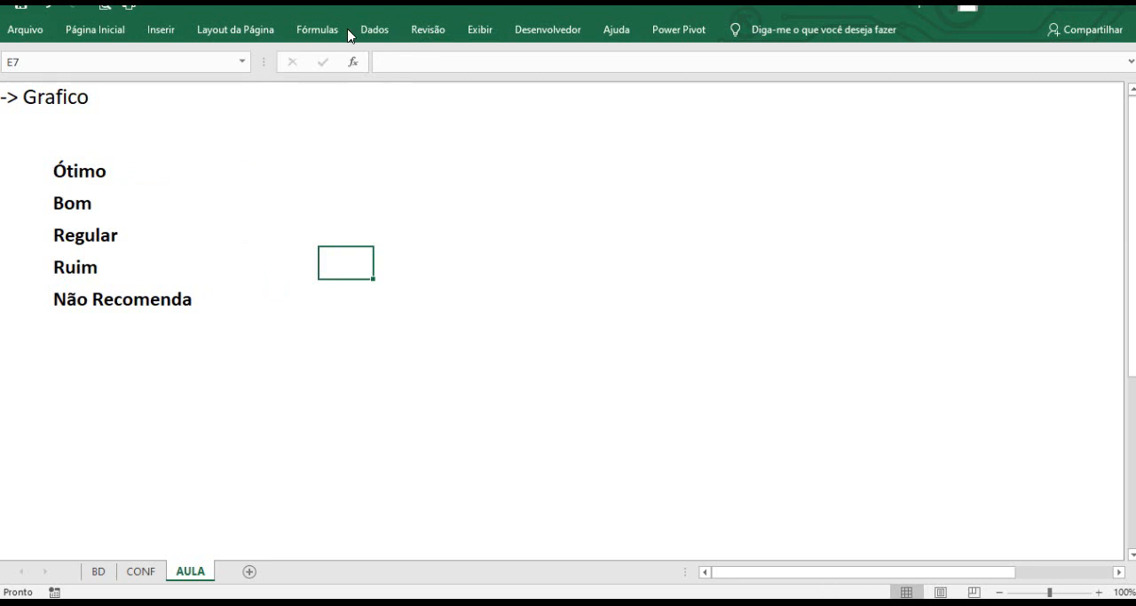
{"action": "left_click", "coordinate": [479, 29]}
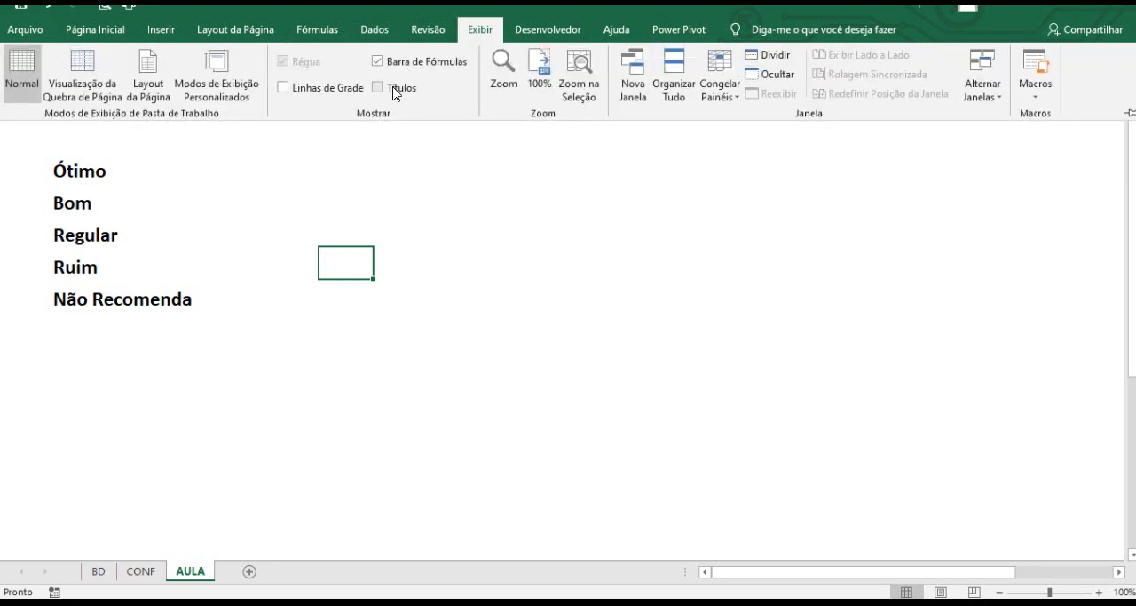
{"action": "left_click", "coordinate": [394, 92]}
{"action": "left_click", "coordinate": [329, 90]}
{"action": "left_click", "coordinate": [234, 166]}
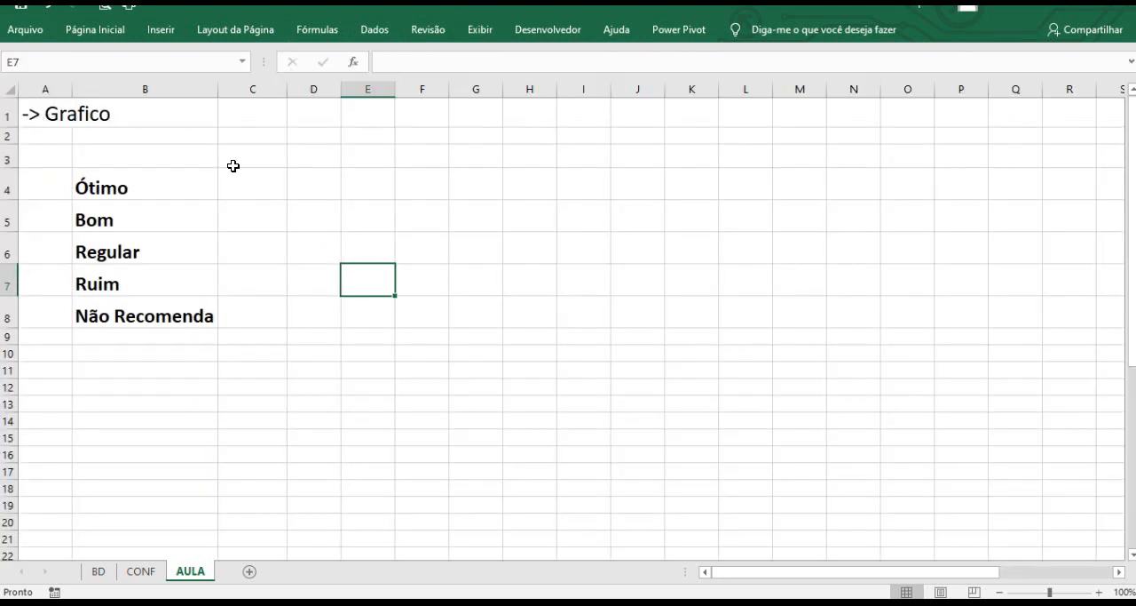
{"action": "left_click", "coordinate": [234, 166]}
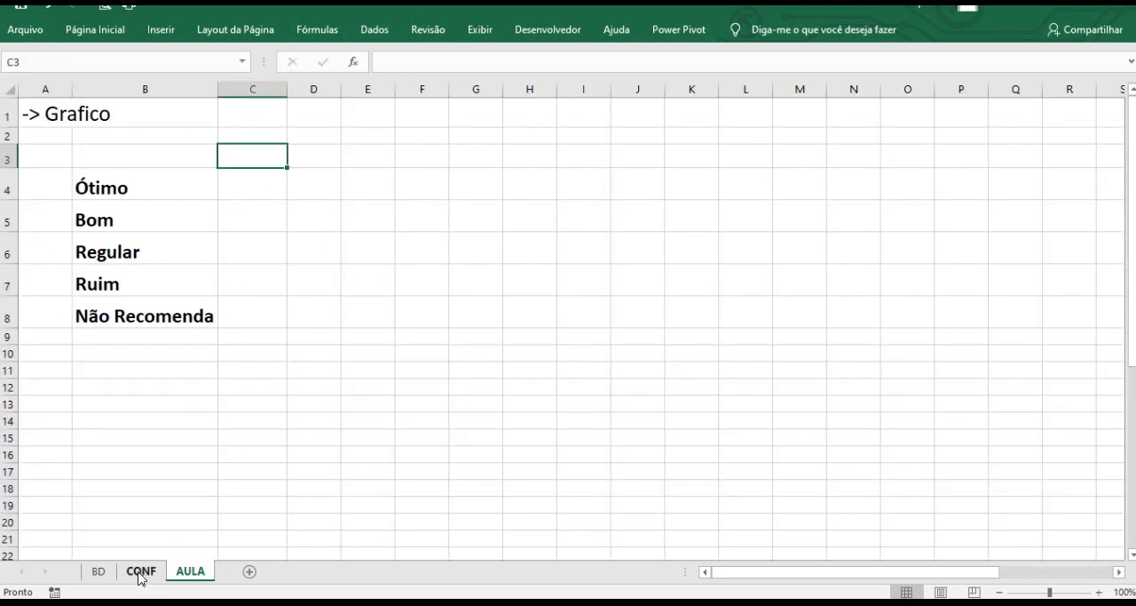
On the BD sheet, start a nested SE formula in the first Avaliação cell returning "NÃO RECOMENDA" when the Nota is below 5.
{"action": "left_click", "coordinate": [99, 570]}
{"action": "left_click", "coordinate": [501, 268]}
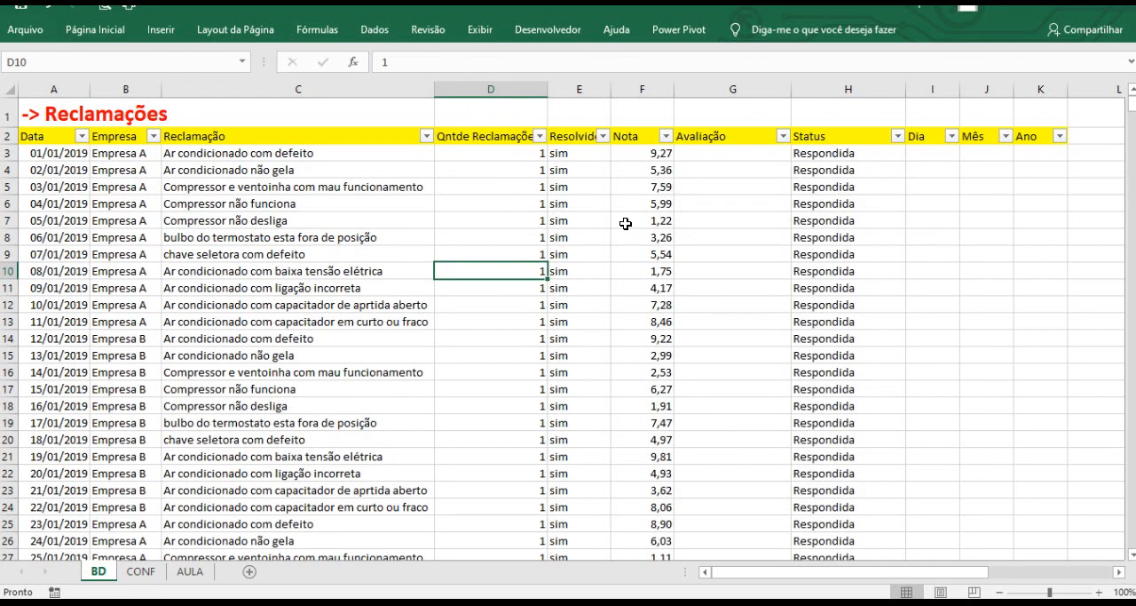
{"action": "left_click", "coordinate": [711, 157]}
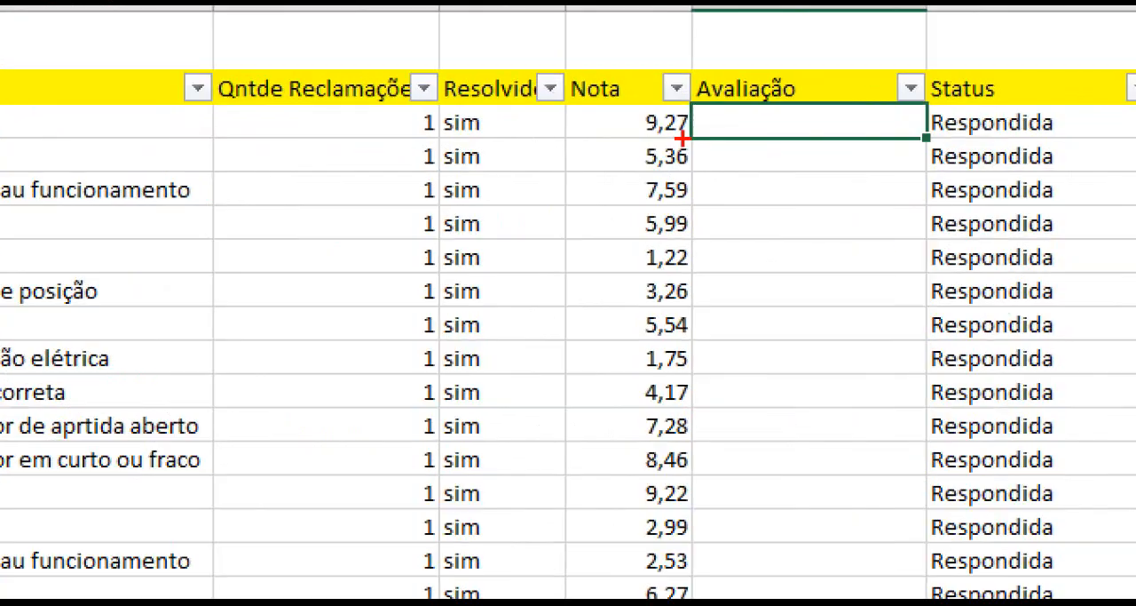
{"action": "left_click_drag", "start_coordinate": [675, 153], "coordinate": [703, 137]}
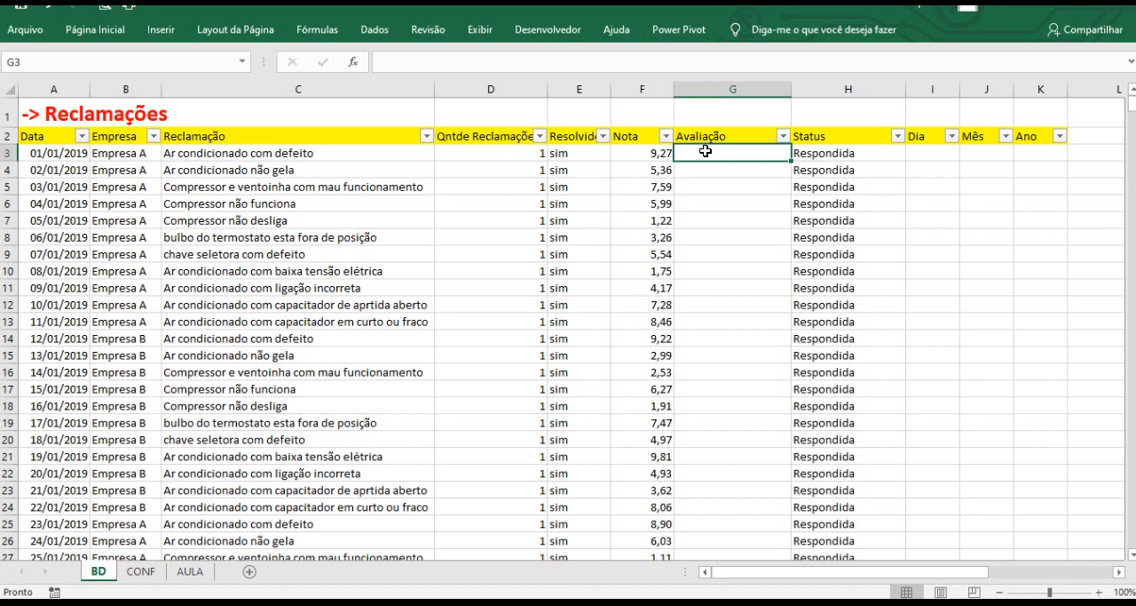
{"action": "type", "text": "=SE"}
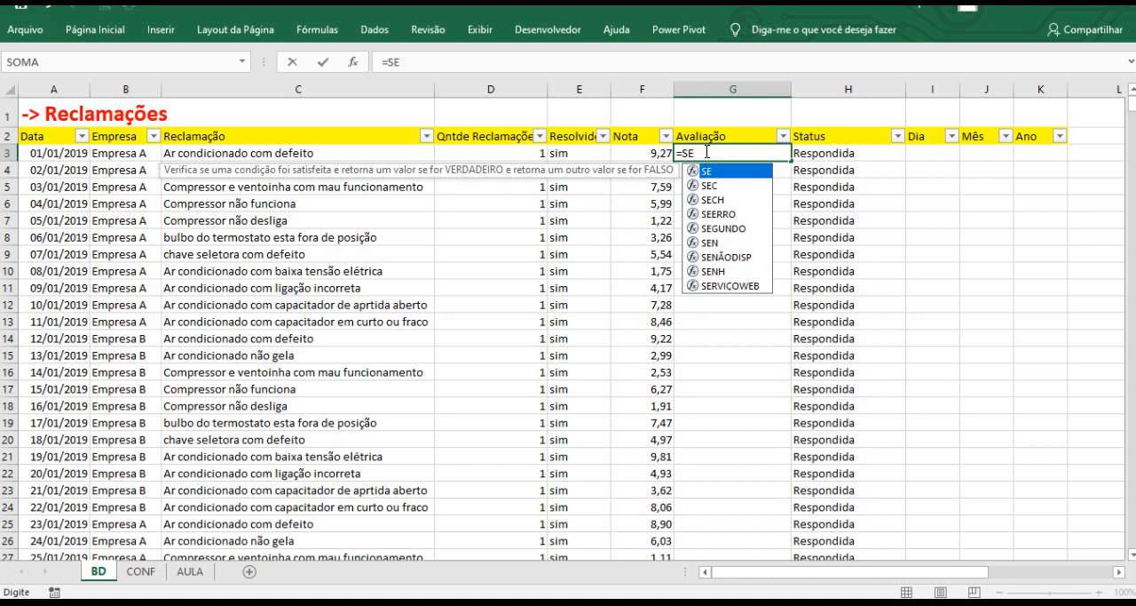
{"action": "type", "text": "("}
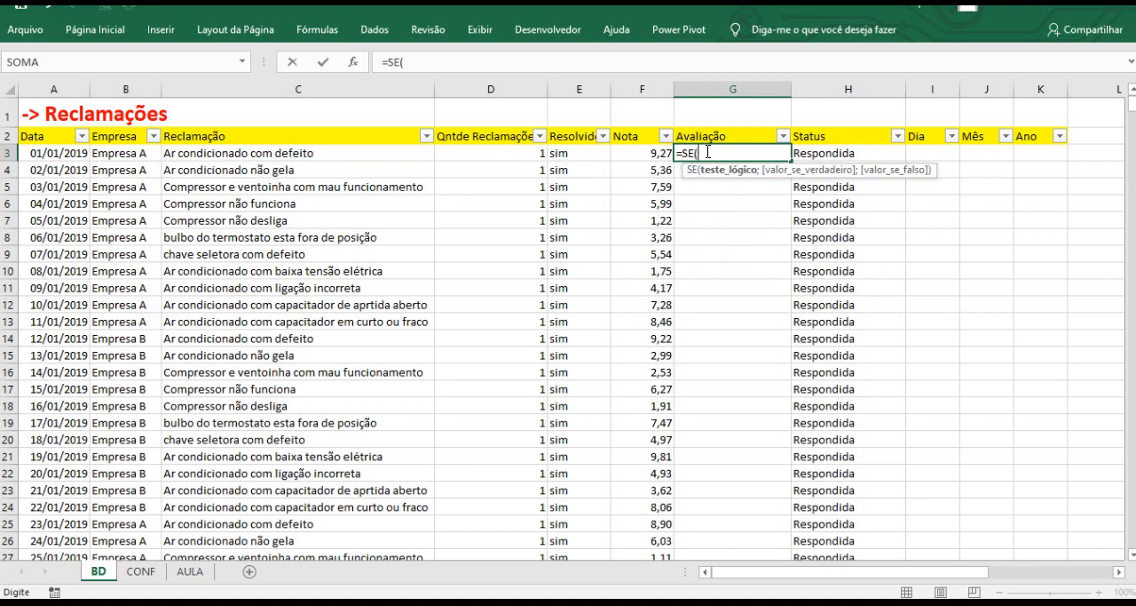
{"action": "left_click", "coordinate": [654, 153]}
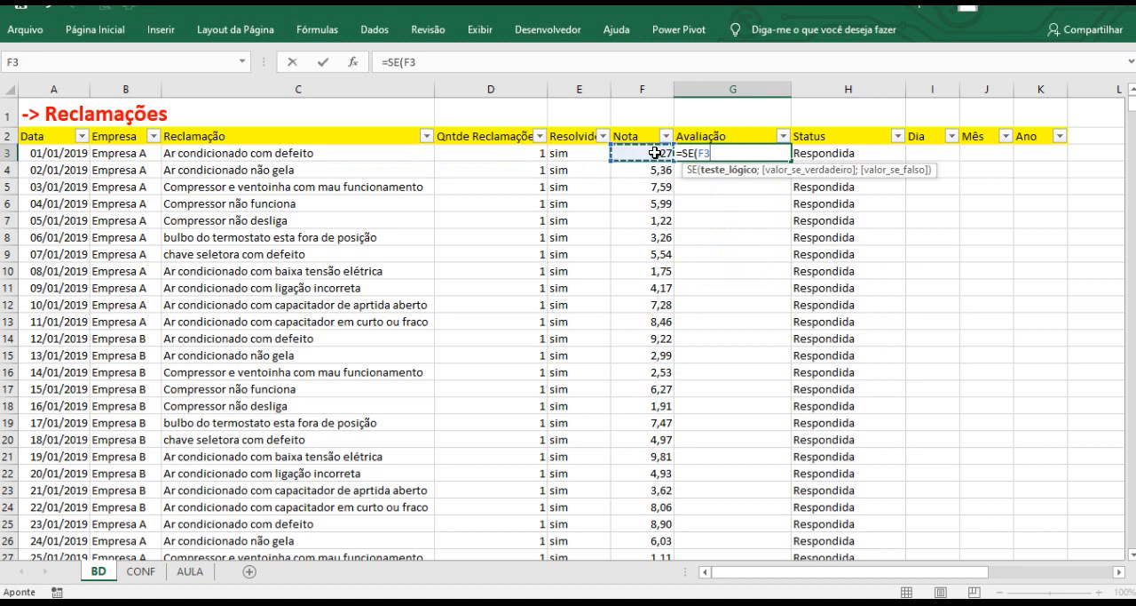
{"action": "type", "text": "<5;"}
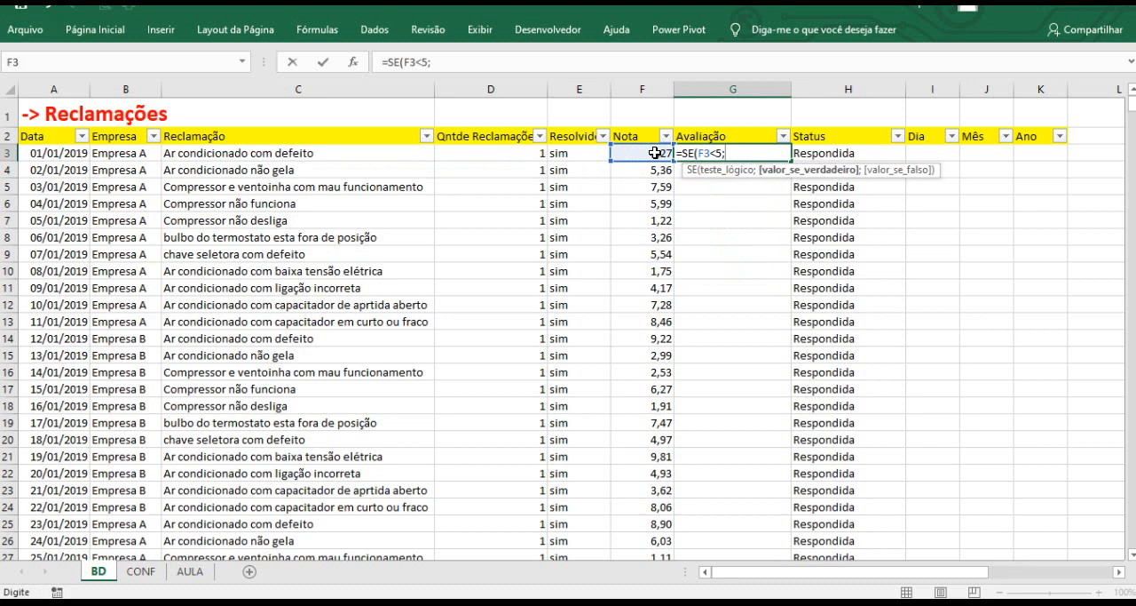
{"action": "type", "text": "\"NÃO RE"}
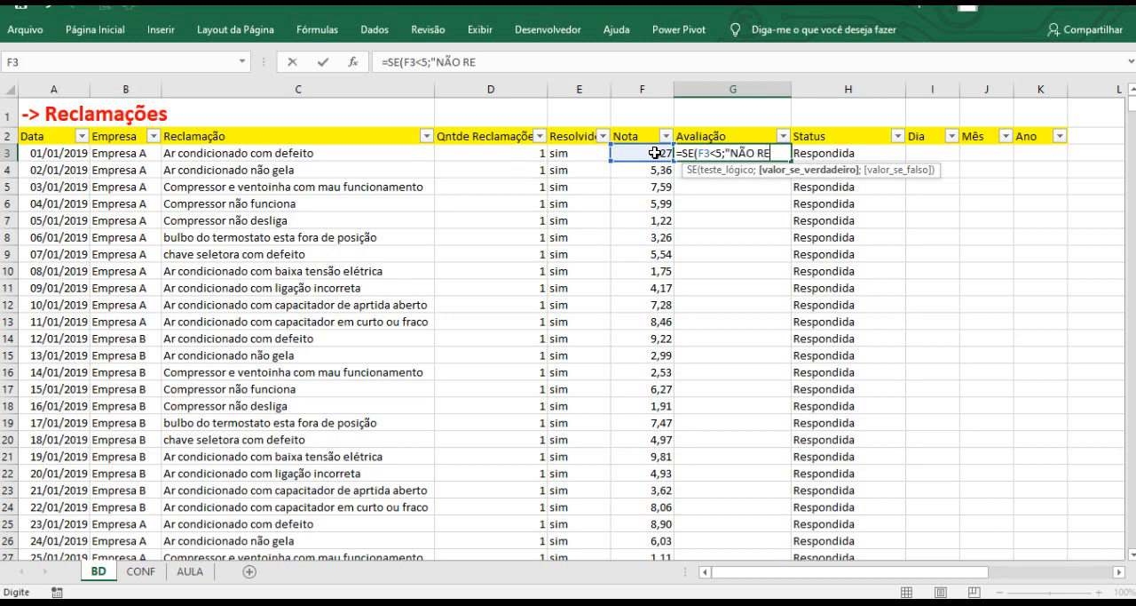
{"action": "type", "text": "COMEND"}
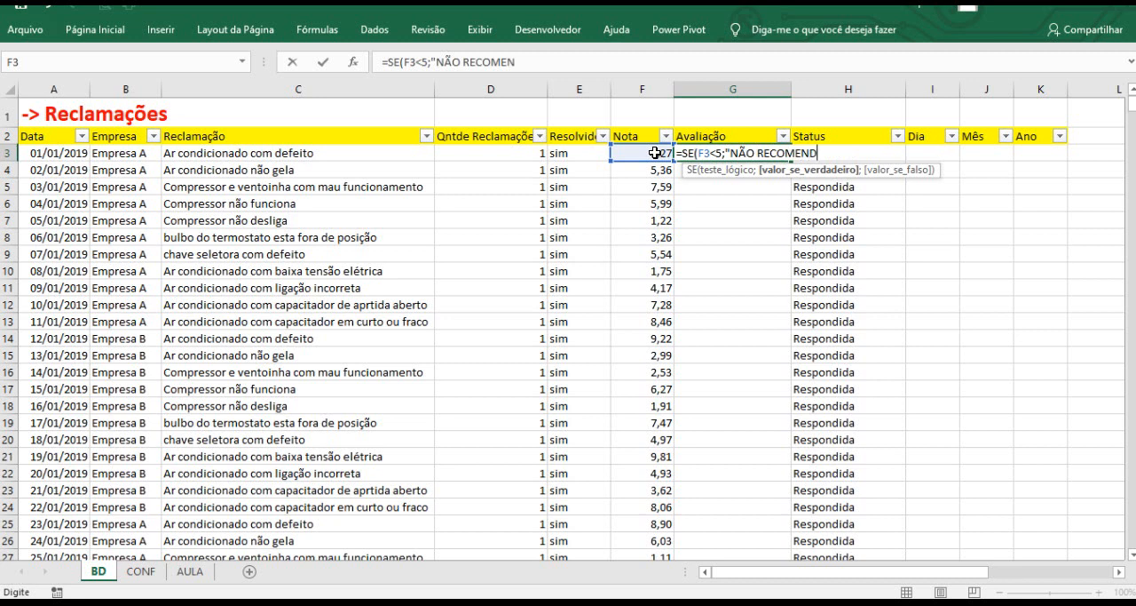
{"action": "type", "text": "A\";"}
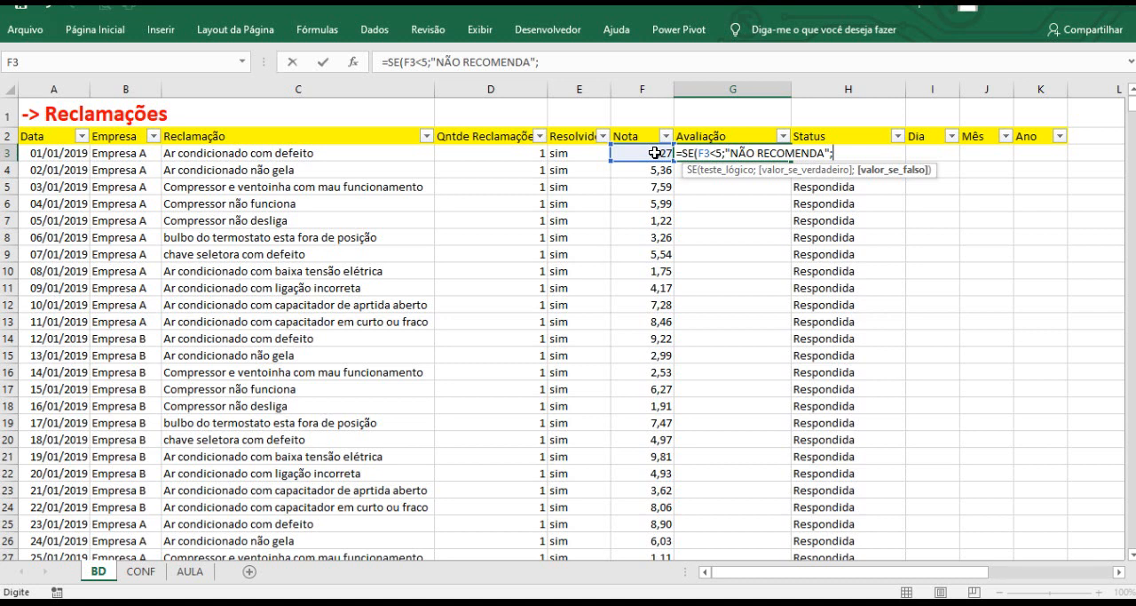
Extend the formula with a nested SE(OU(F3<=5;F3<=5,9)) test that returns "RUIM".
{"action": "left_click", "coordinate": [567, 61]}
{"action": "type", "text": "SE"}
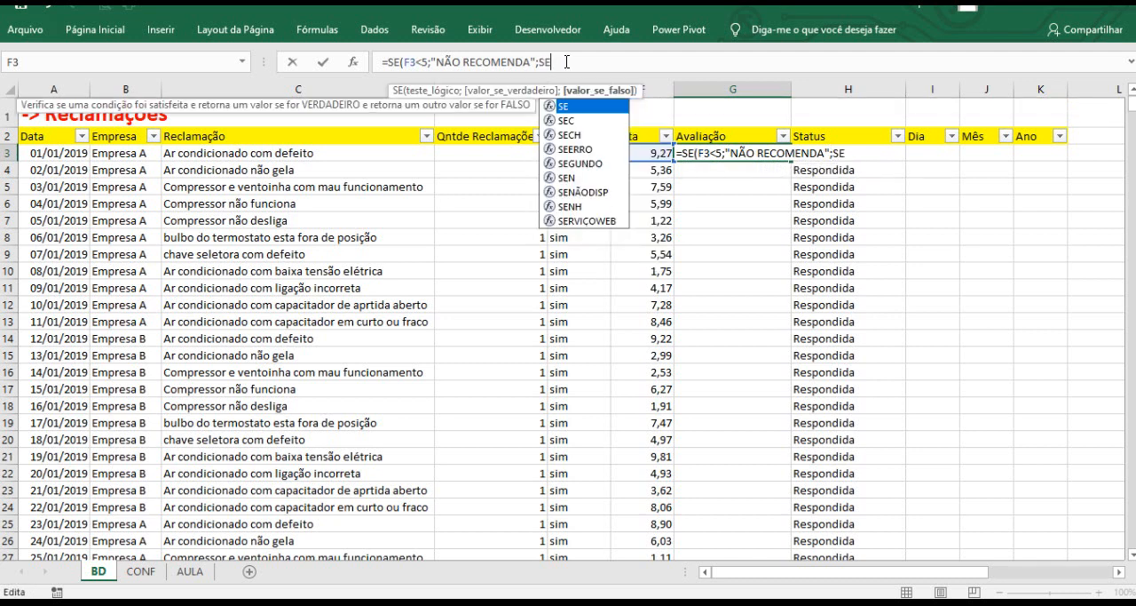
{"action": "type", "text": "("}
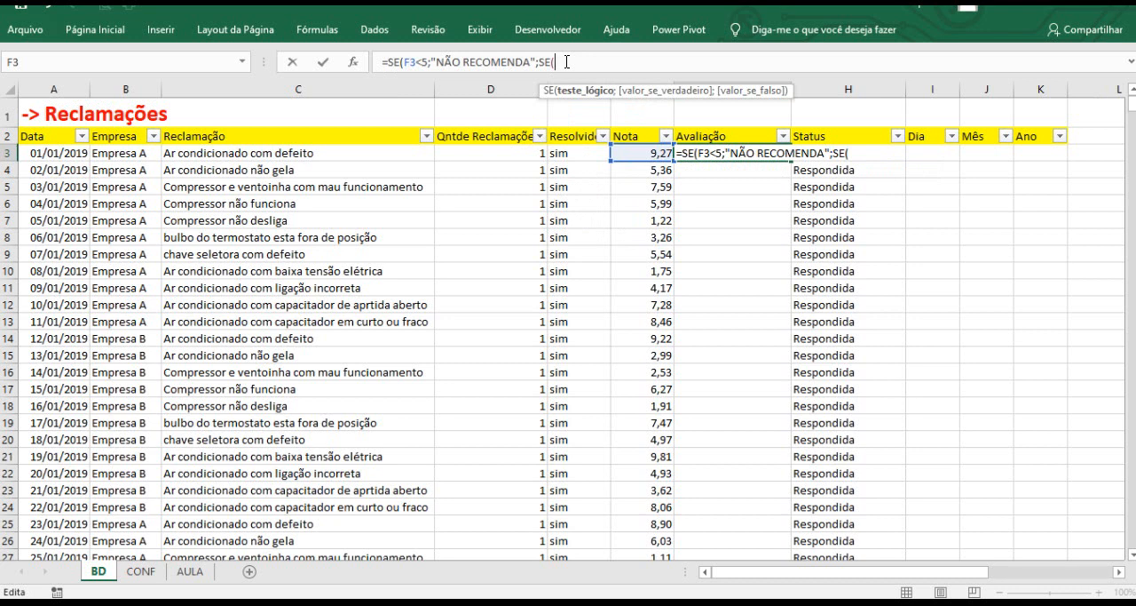
{"action": "type", "text": "OU"}
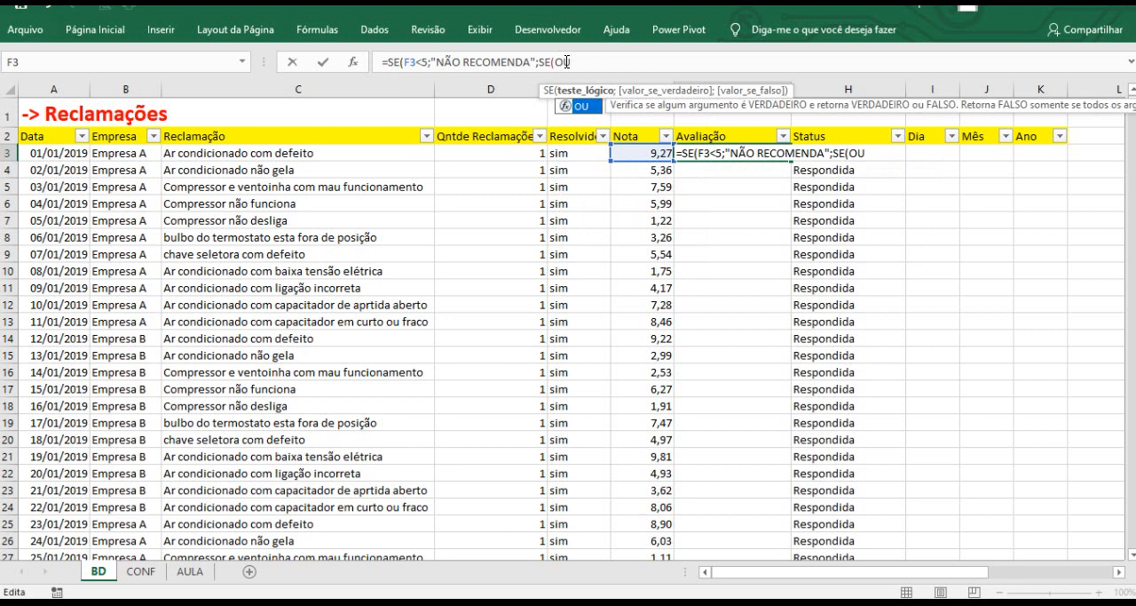
{"action": "type", "text": "("}
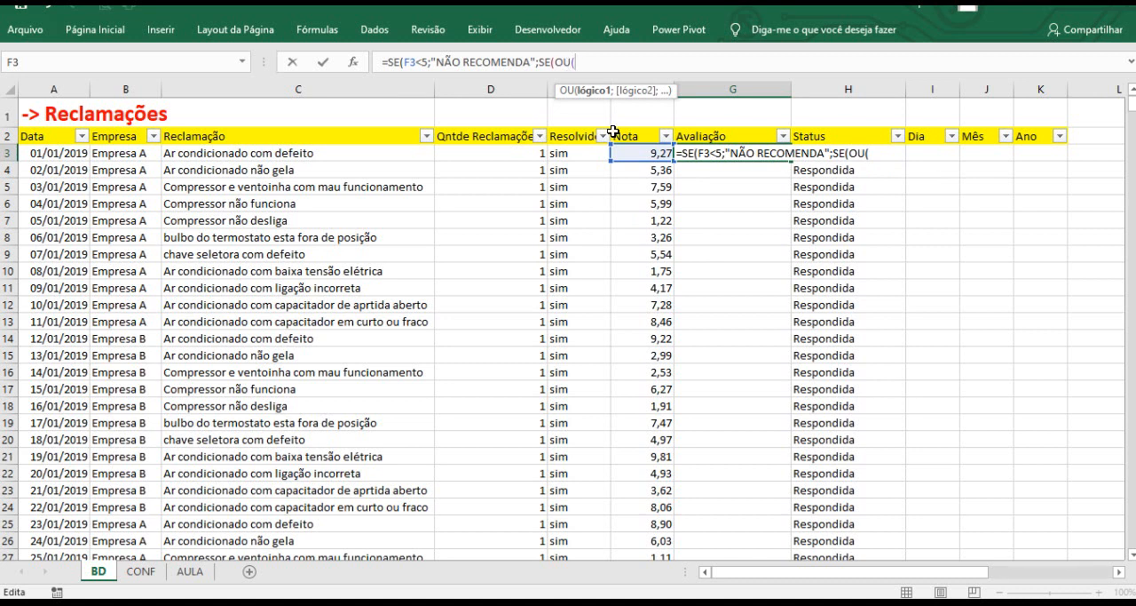
{"action": "left_click", "coordinate": [647, 150]}
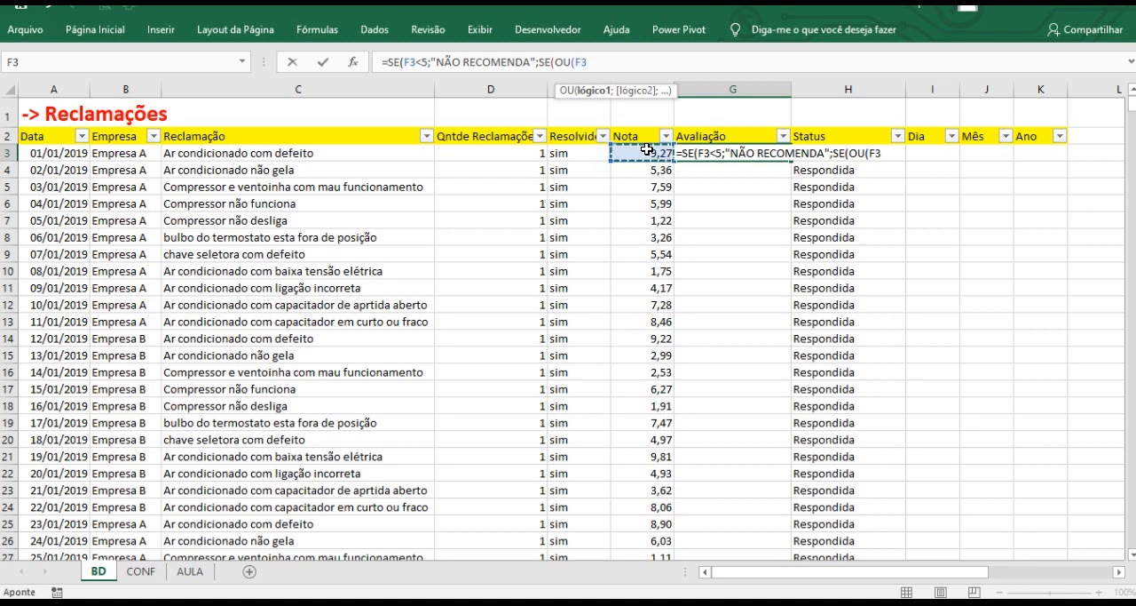
{"action": "type", "text": "<=5;"}
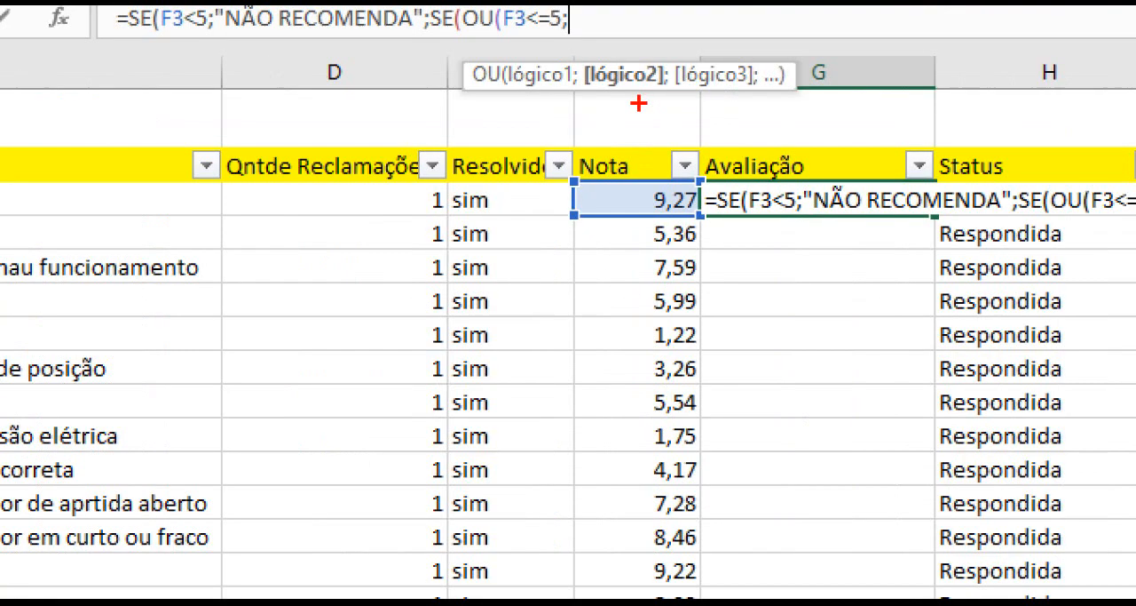
{"action": "left_click_drag", "start_coordinate": [634, 94], "coordinate": [655, 144]}
{"action": "key", "text": "Escape"}
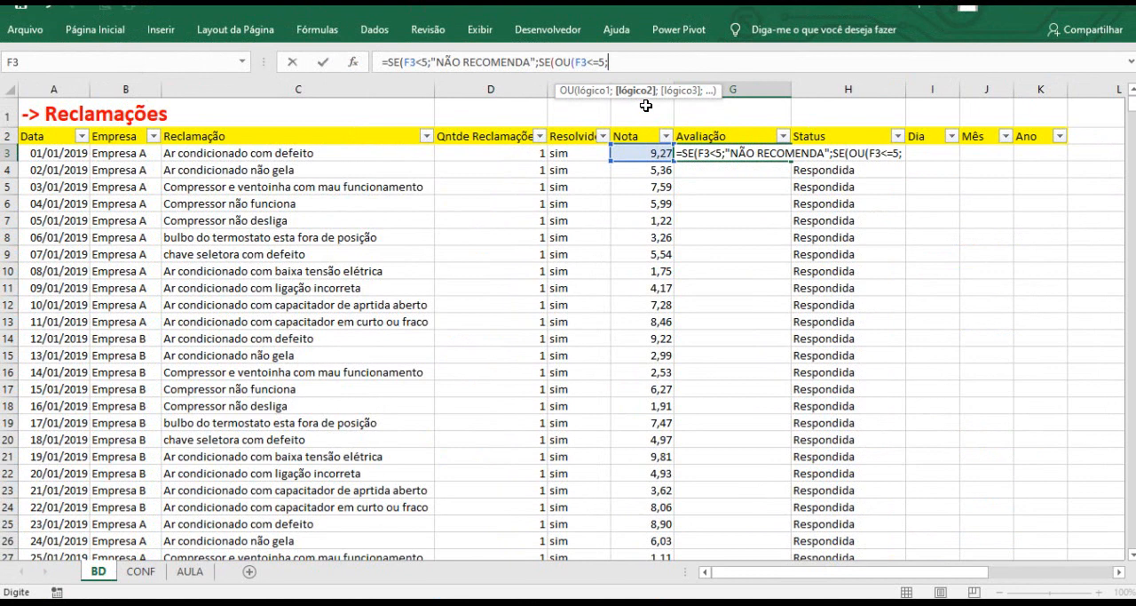
{"action": "left_click", "coordinate": [645, 156]}
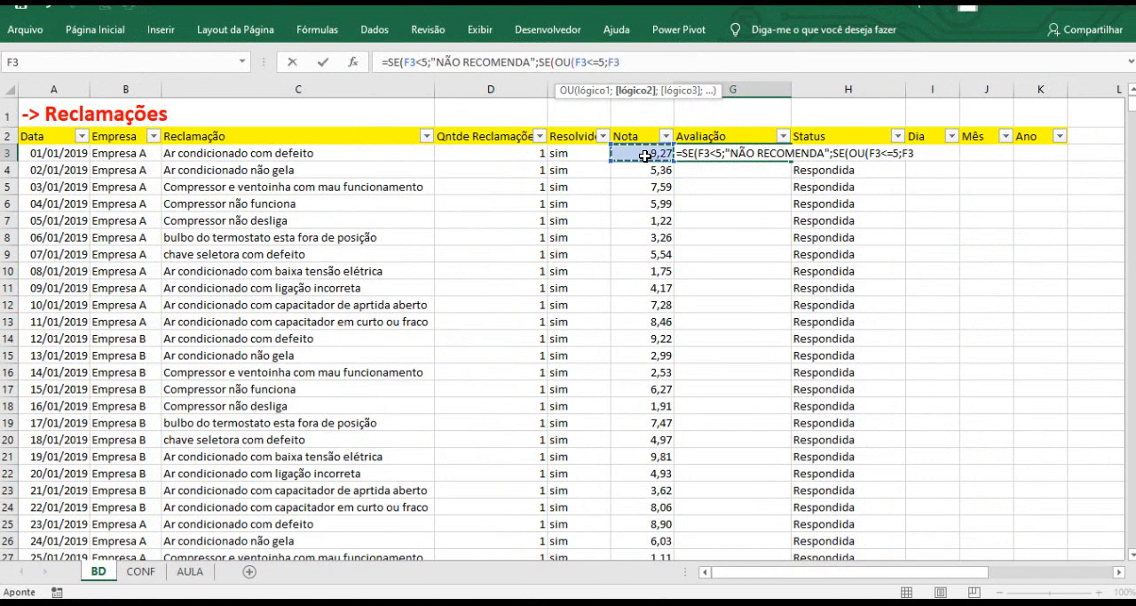
{"action": "type", "text": "<=5,9"}
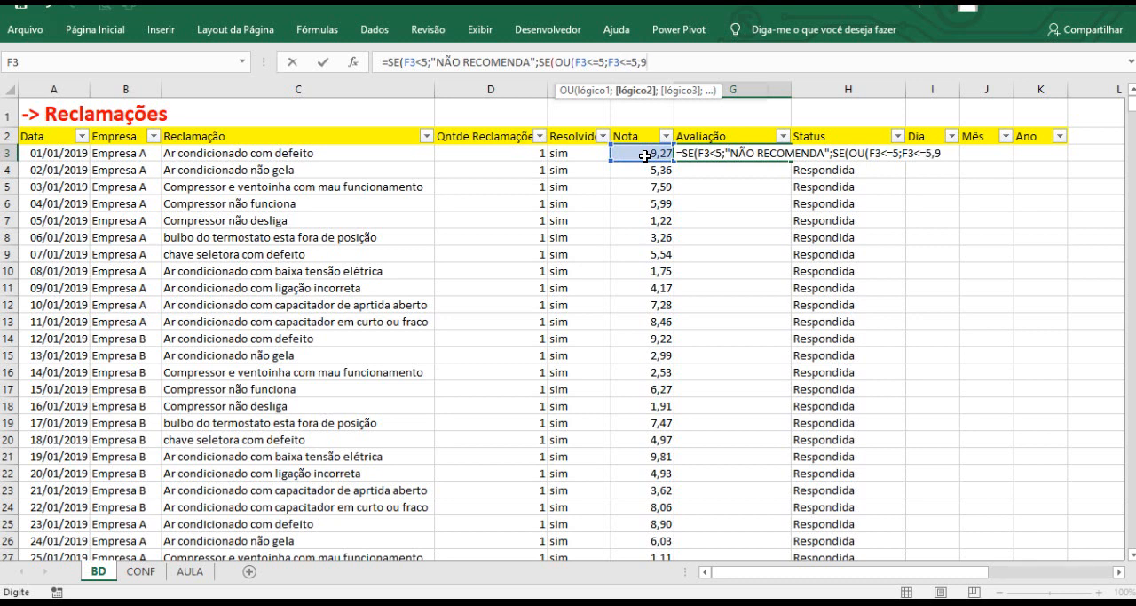
{"action": "type", "text": ";"}
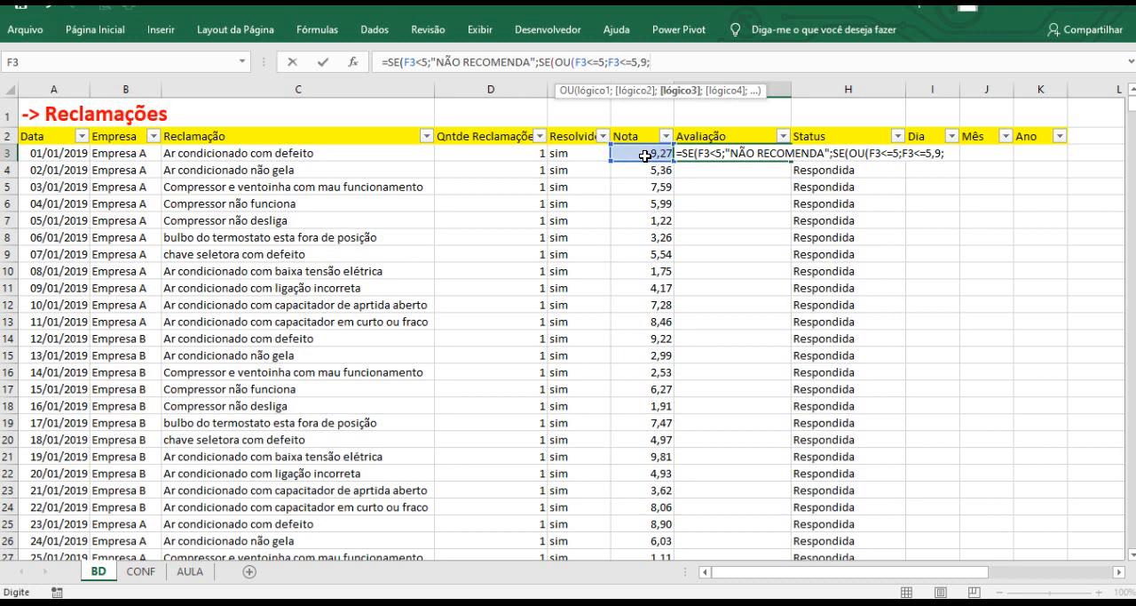
{"action": "type", "text": "\"RUIM\""}
{"action": "type", "text": ";"}
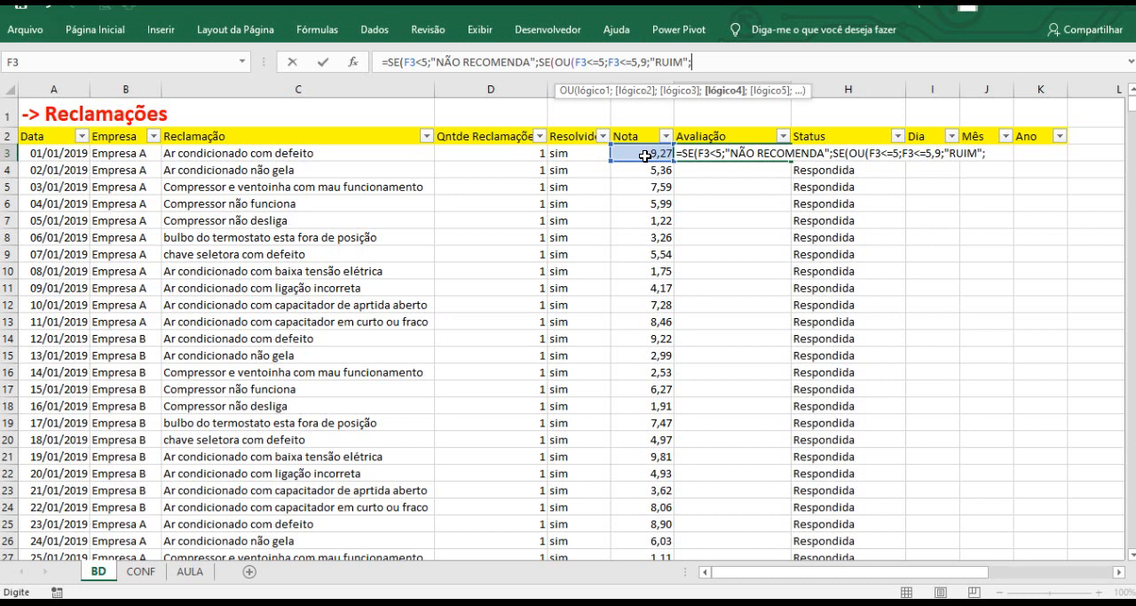
{"action": "left_click", "coordinate": [646, 64]}
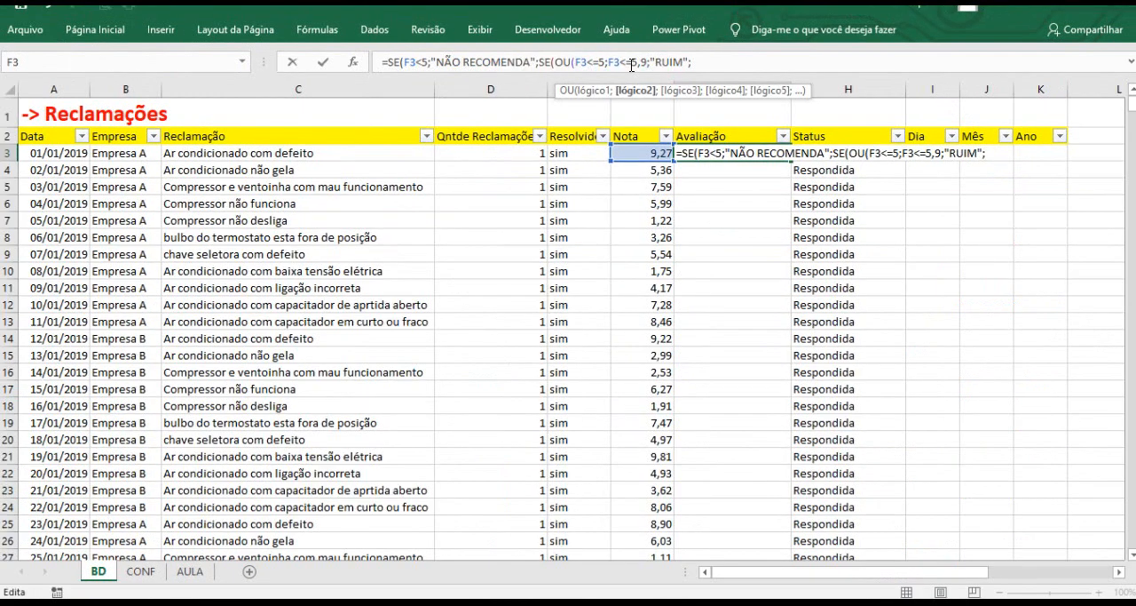
{"action": "type", "text": ")"}
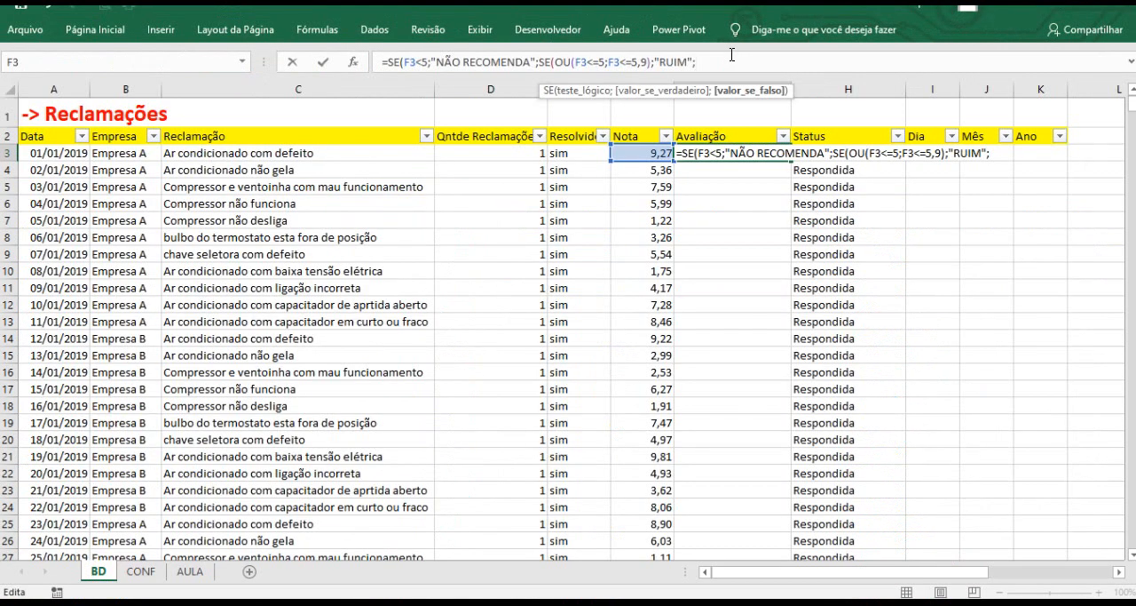
Add a third nested SE with an OU test of Nota equal to 6 or at most 6,99.
{"action": "type", "text": "SE"}
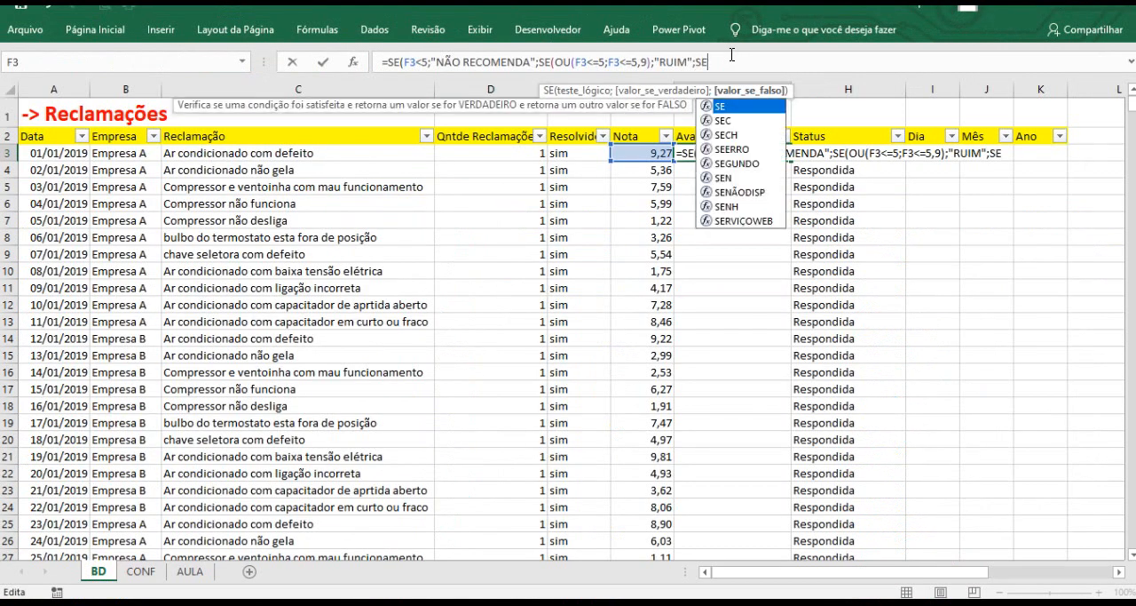
{"action": "type", "text": "("}
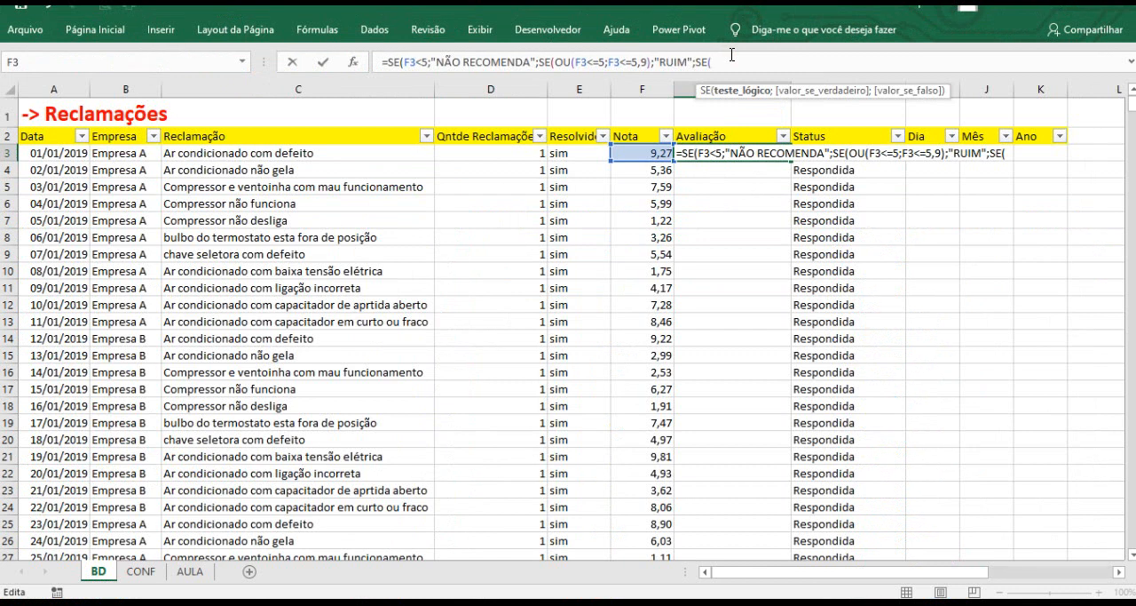
{"action": "type", "text": "OU"}
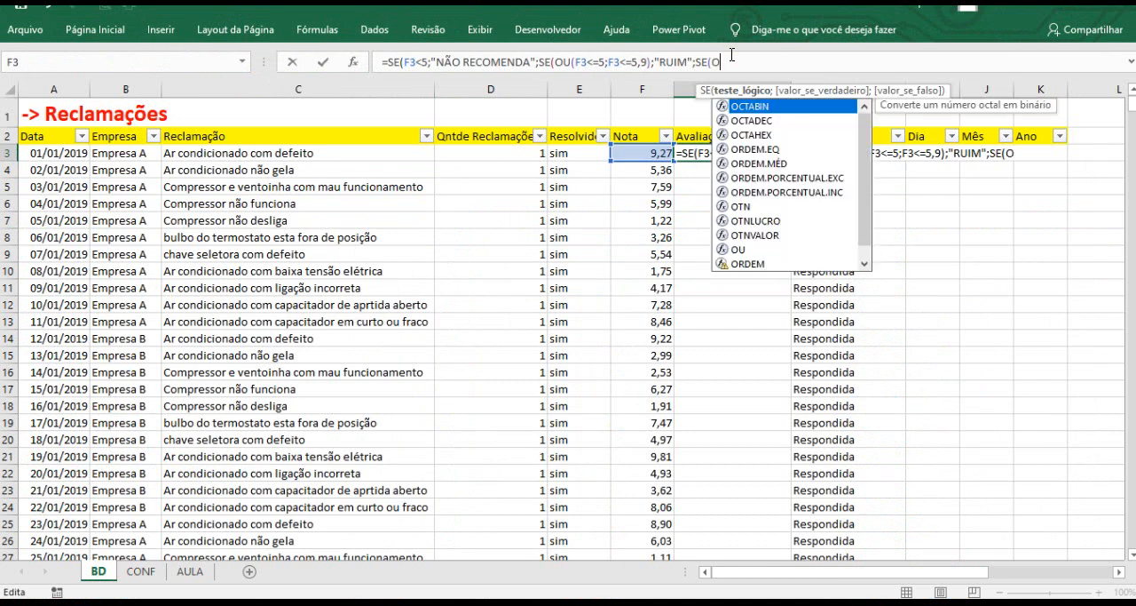
{"action": "type", "text": "("}
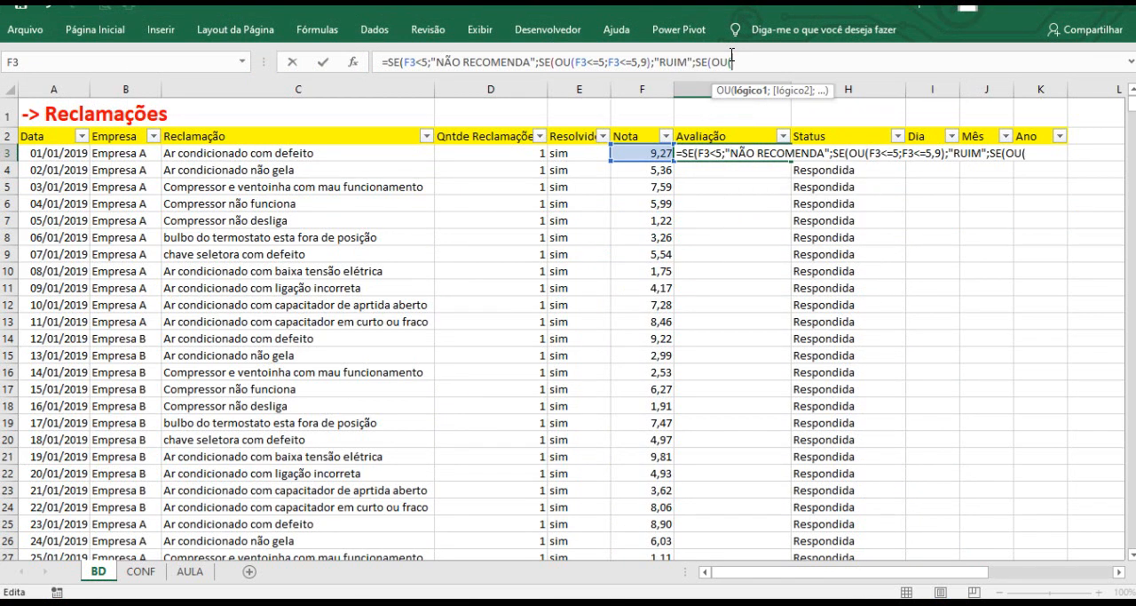
{"action": "left_click", "coordinate": [651, 155]}
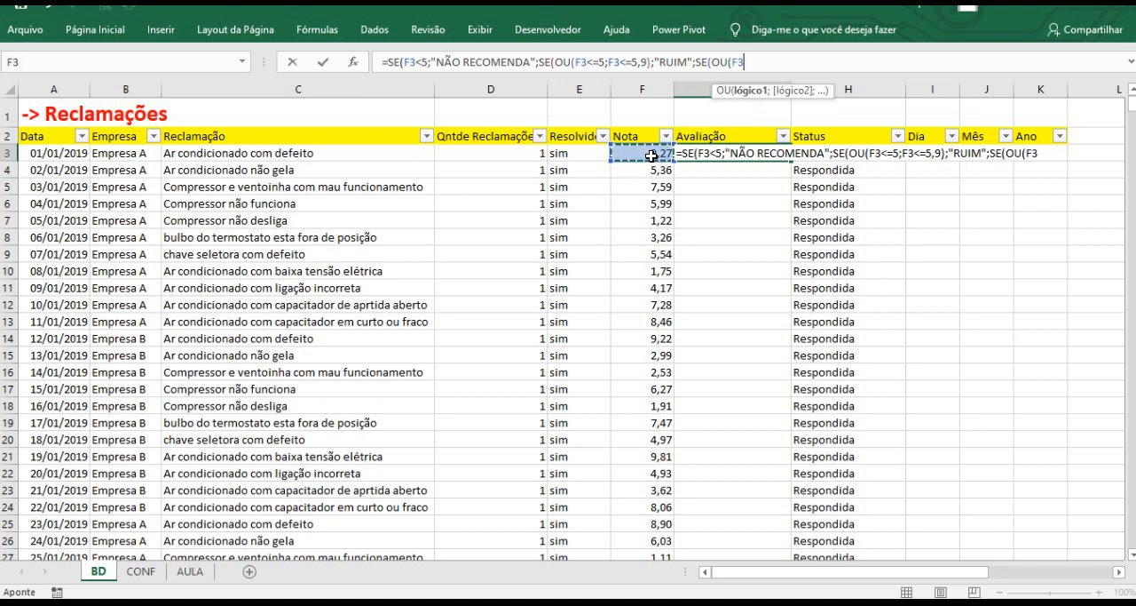
{"action": "type", "text": "=6"}
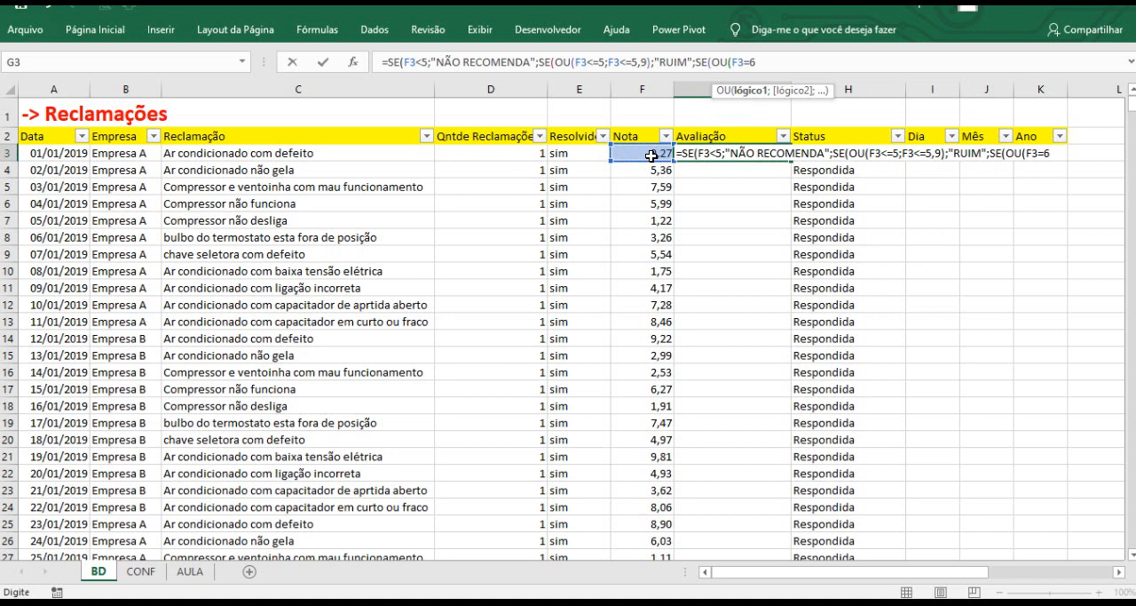
{"action": "type", "text": ";"}
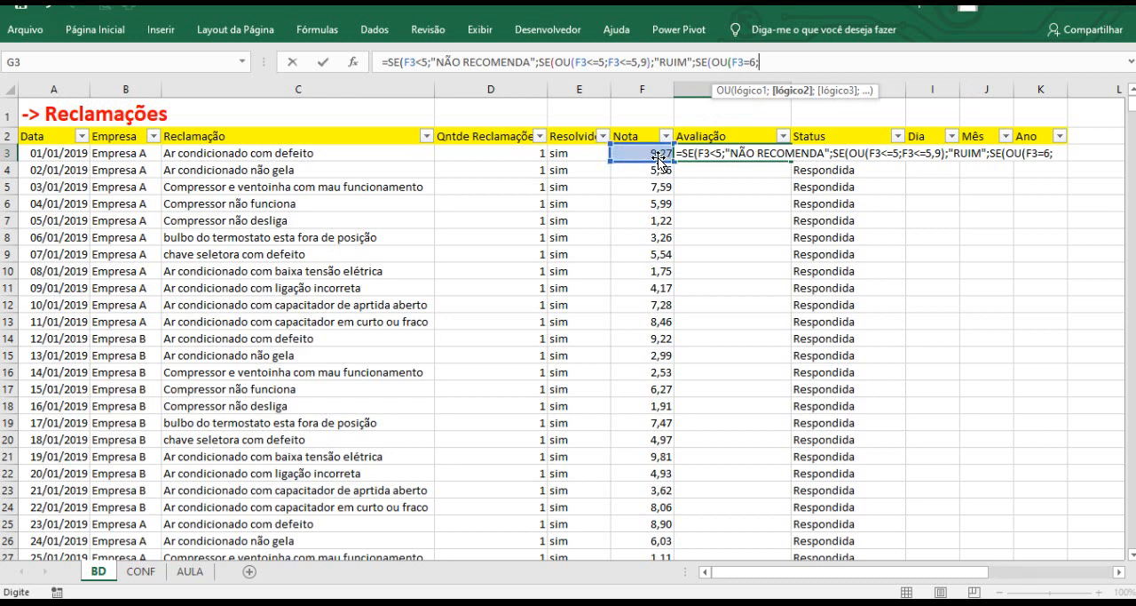
{"action": "left_click", "coordinate": [652, 156]}
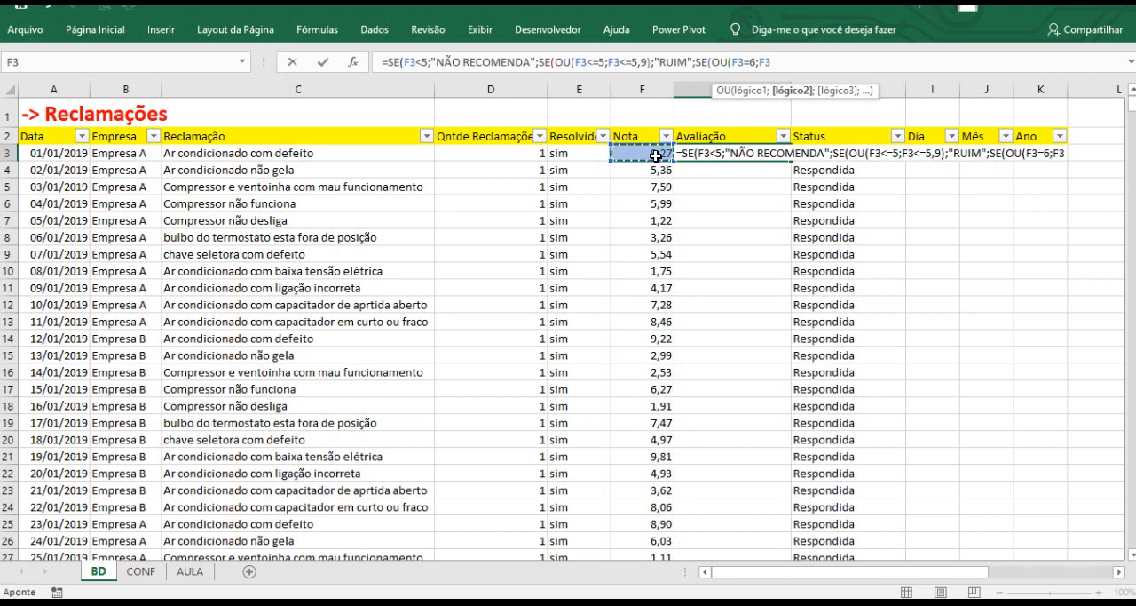
{"action": "type", "text": "<=6,"}
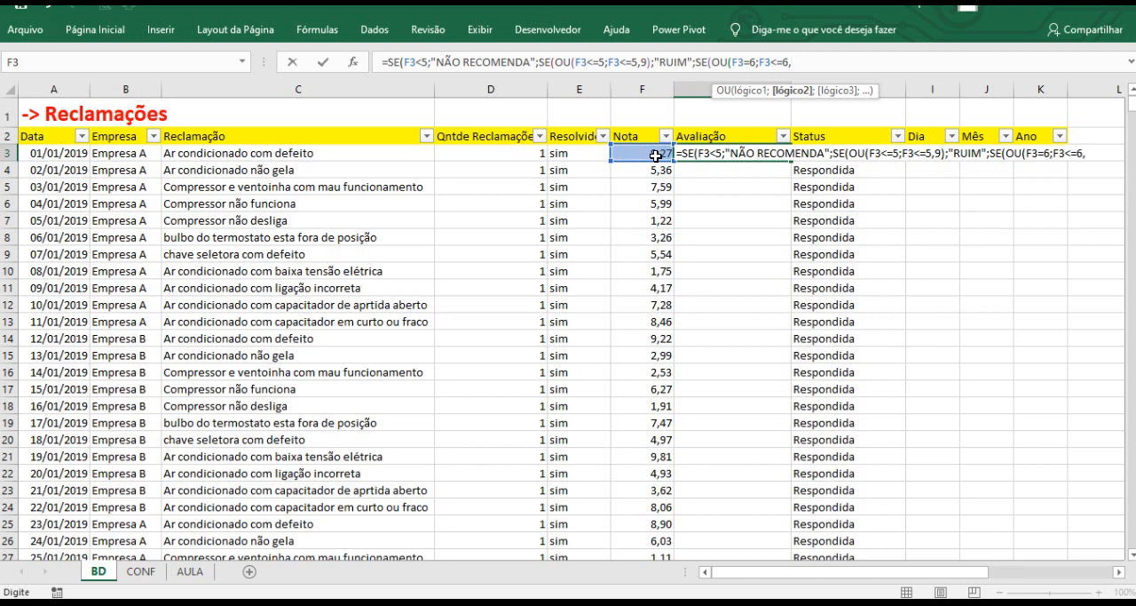
{"action": "type", "text": "99"}
Change the RUIM upper limit to 5,99 and close the third OU condition.
{"action": "left_click", "coordinate": [646, 62]}
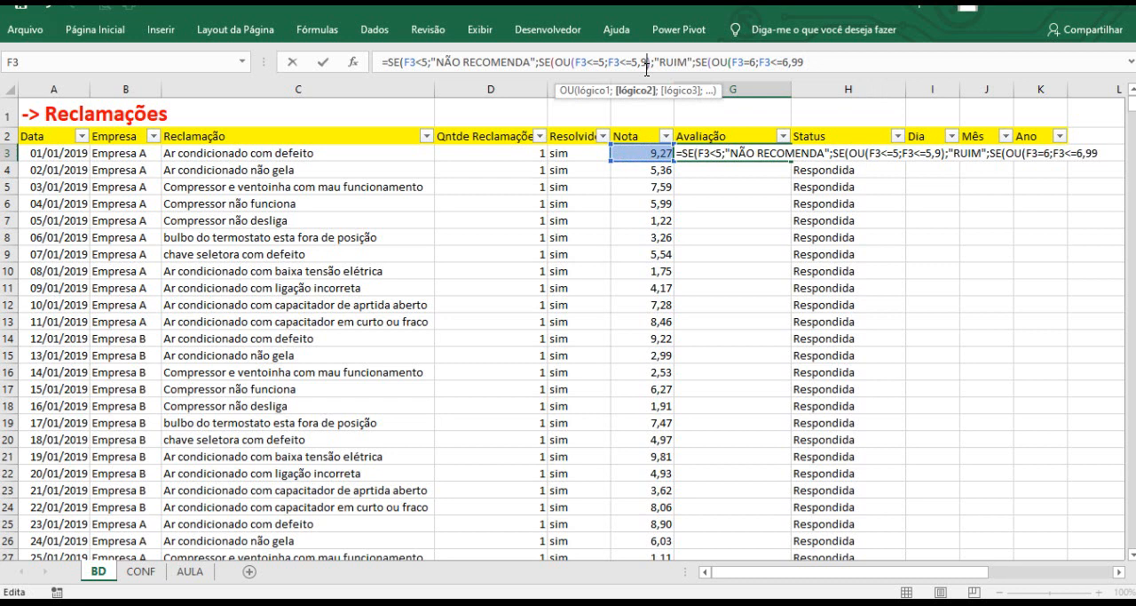
{"action": "type", "text": "9)"}
{"action": "left_click", "coordinate": [820, 62]}
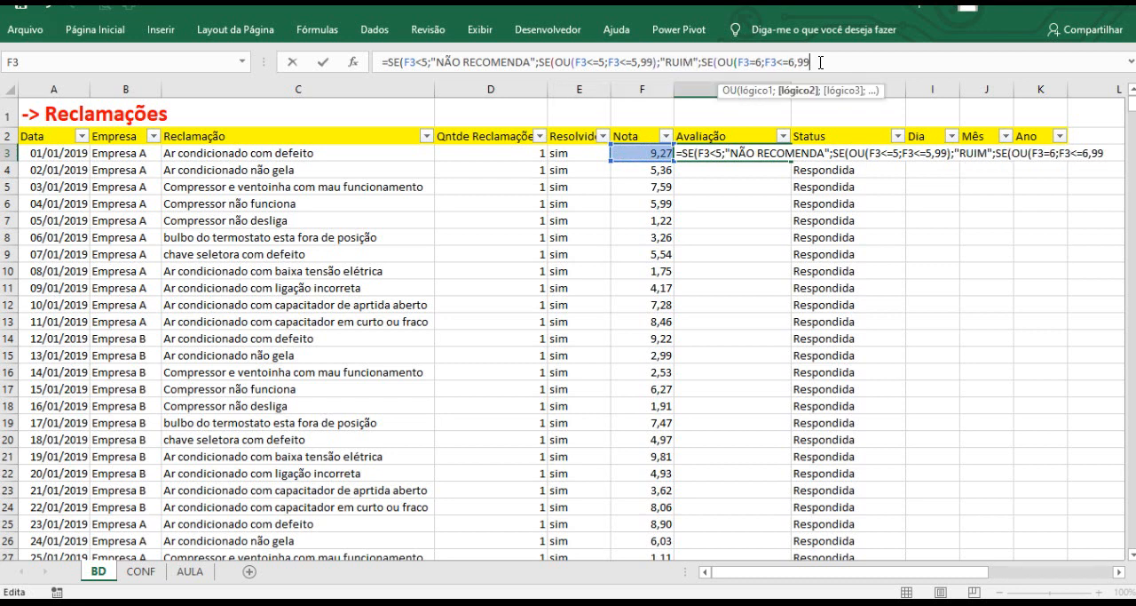
{"action": "type", "text": ")"}
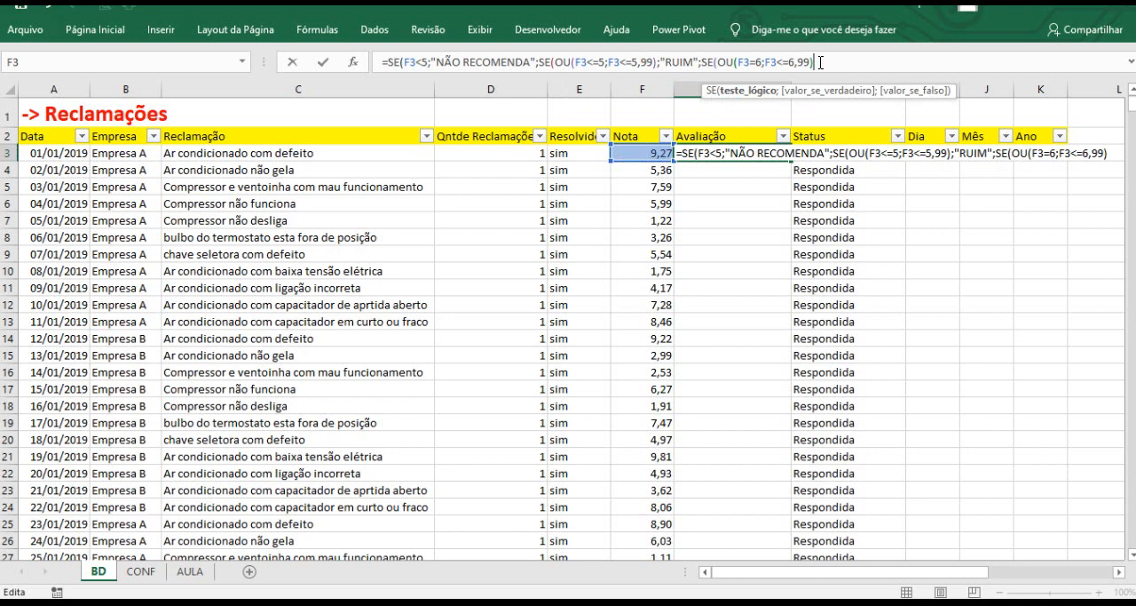
Set "REGULAR" as the value returned by the third nested SE condition.
{"action": "type", "text": ";"}
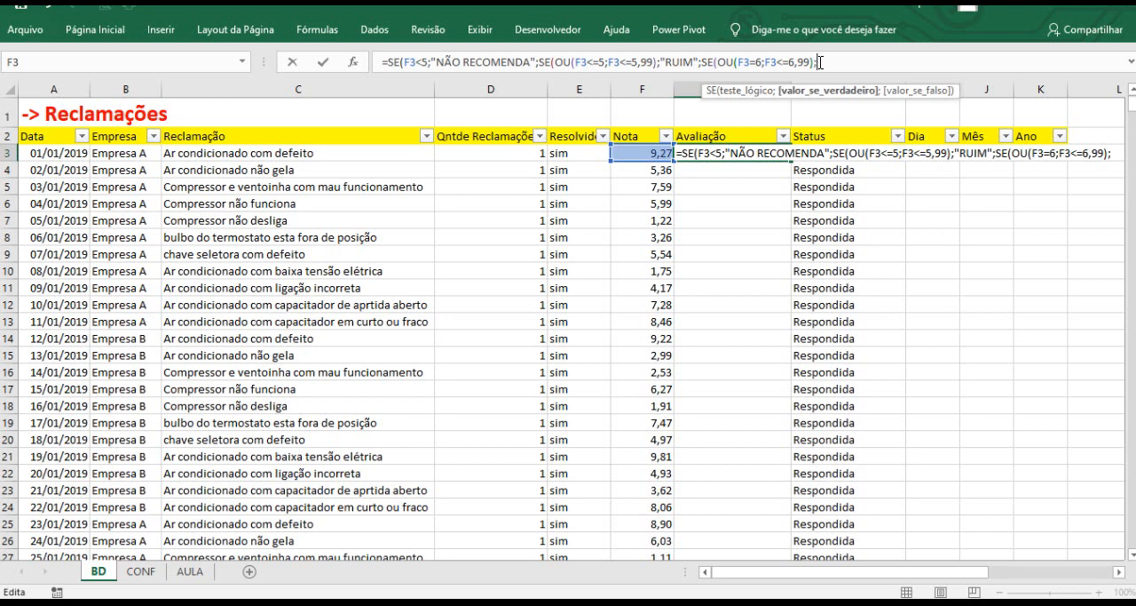
{"action": "type", "text": "\""}
{"action": "type", "text": "REGULAR"}
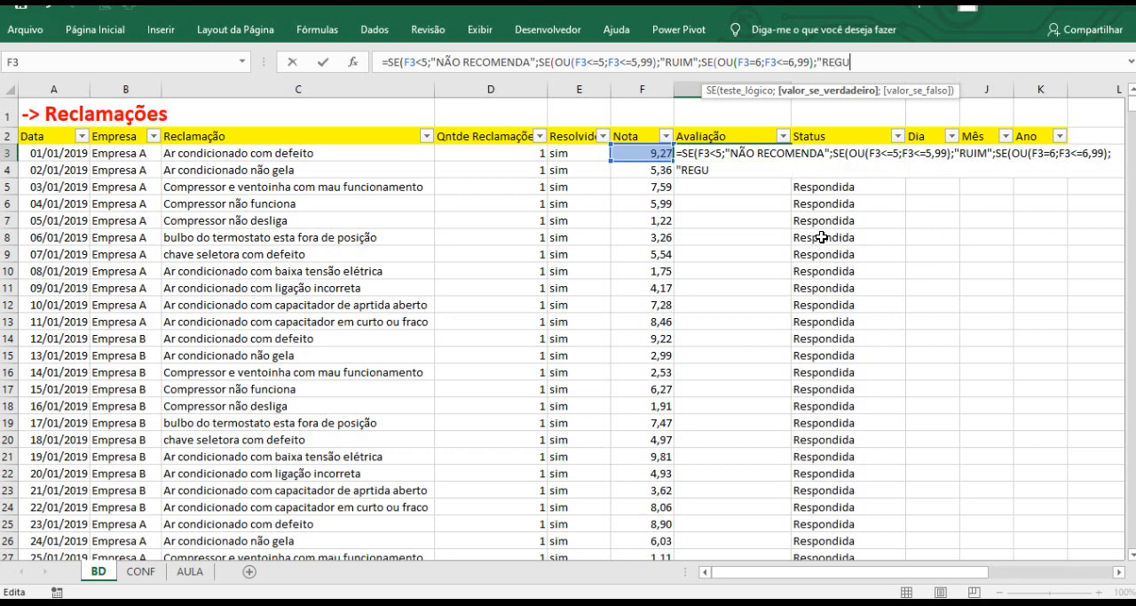
{"action": "type", "text": "\""}
Add a fourth nested SE with OU(F3=7;F3<=7,99) as its test, returning "BOM".
{"action": "type", "text": ";"}
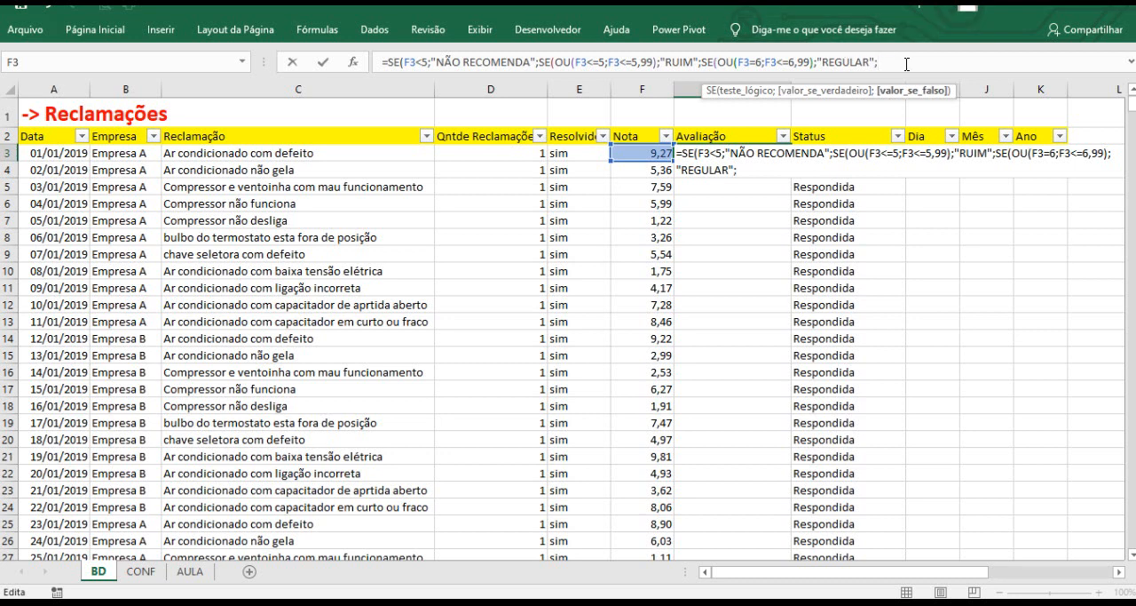
{"action": "type", "text": "SE"}
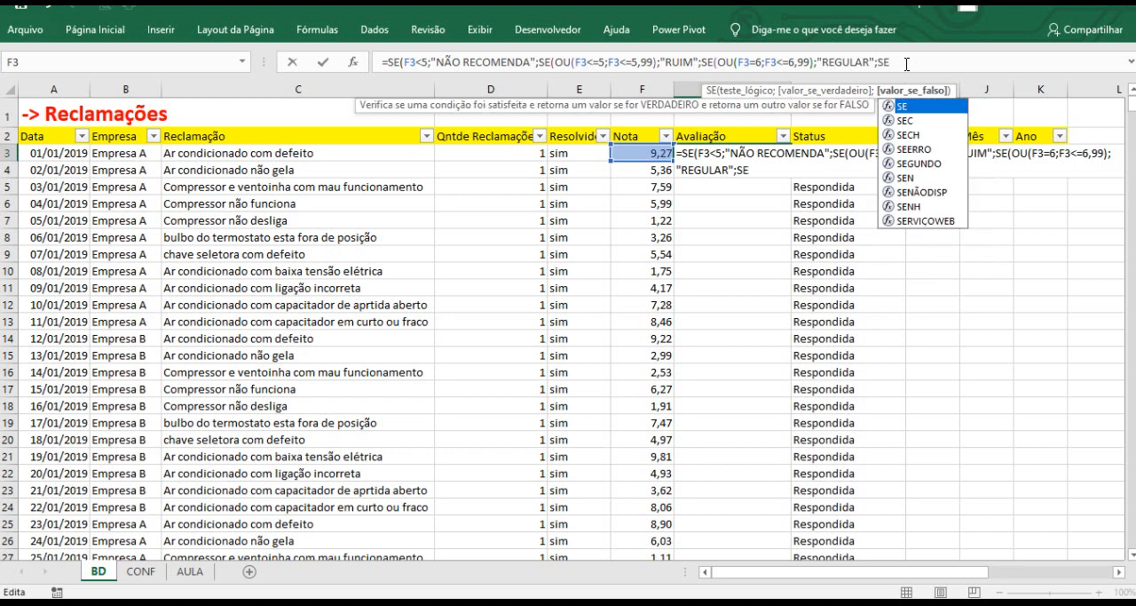
{"action": "type", "text": "("}
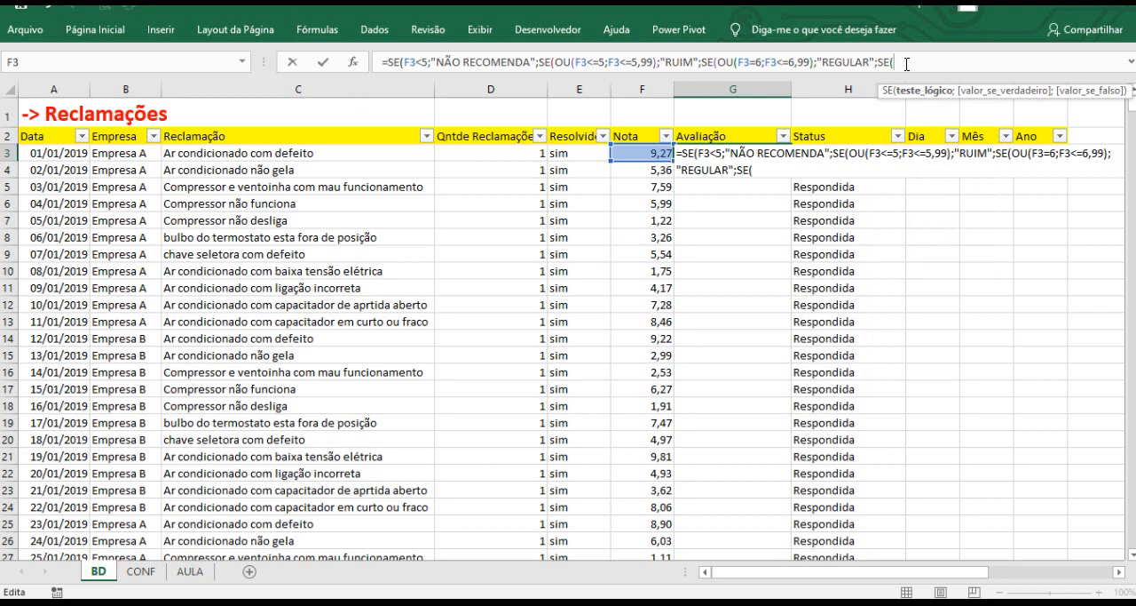
{"action": "type", "text": "OU("}
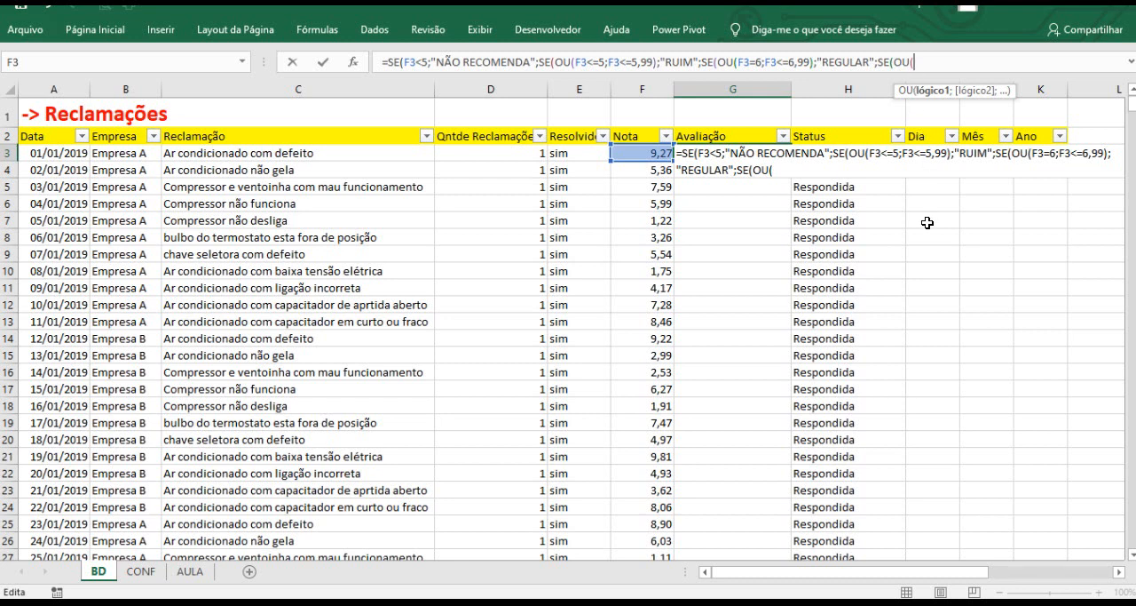
{"action": "left_click", "coordinate": [638, 150]}
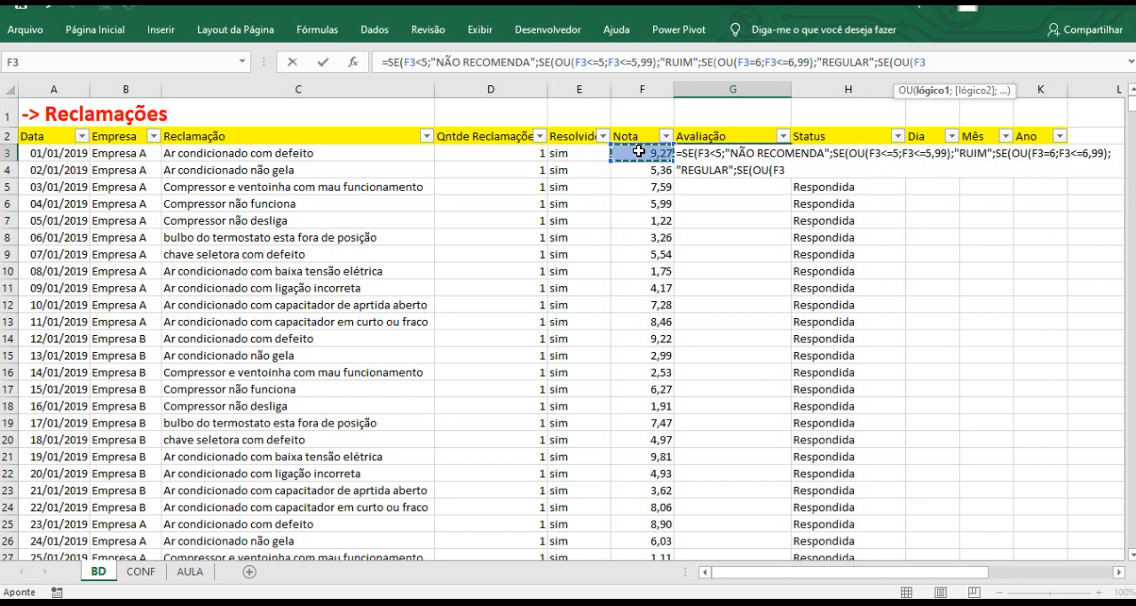
{"action": "type", "text": "=7"}
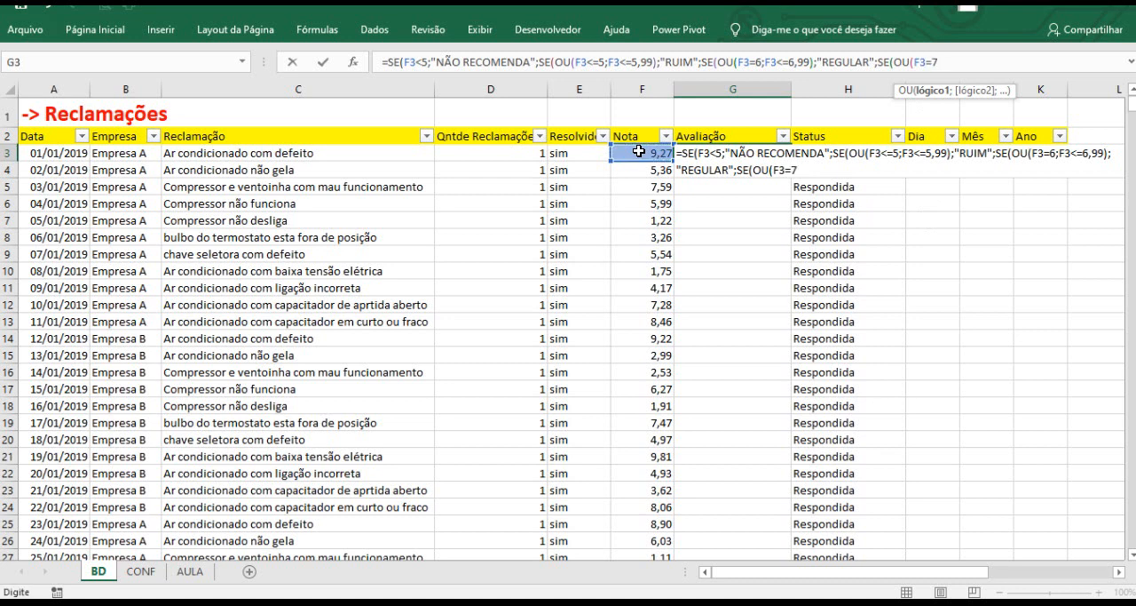
{"action": "type", "text": ";"}
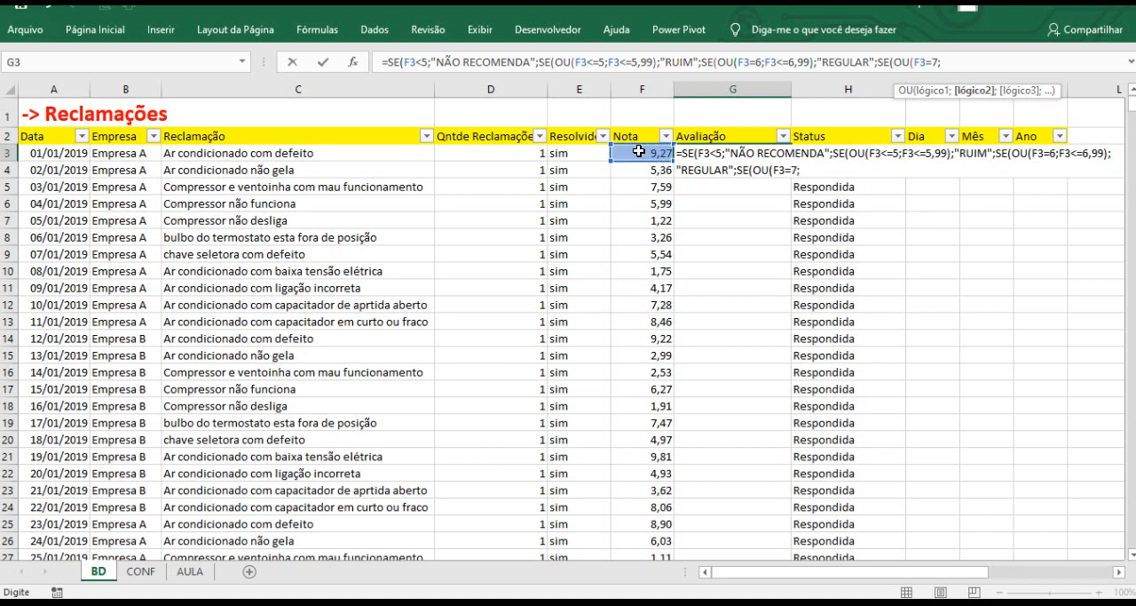
{"action": "left_click", "coordinate": [639, 151]}
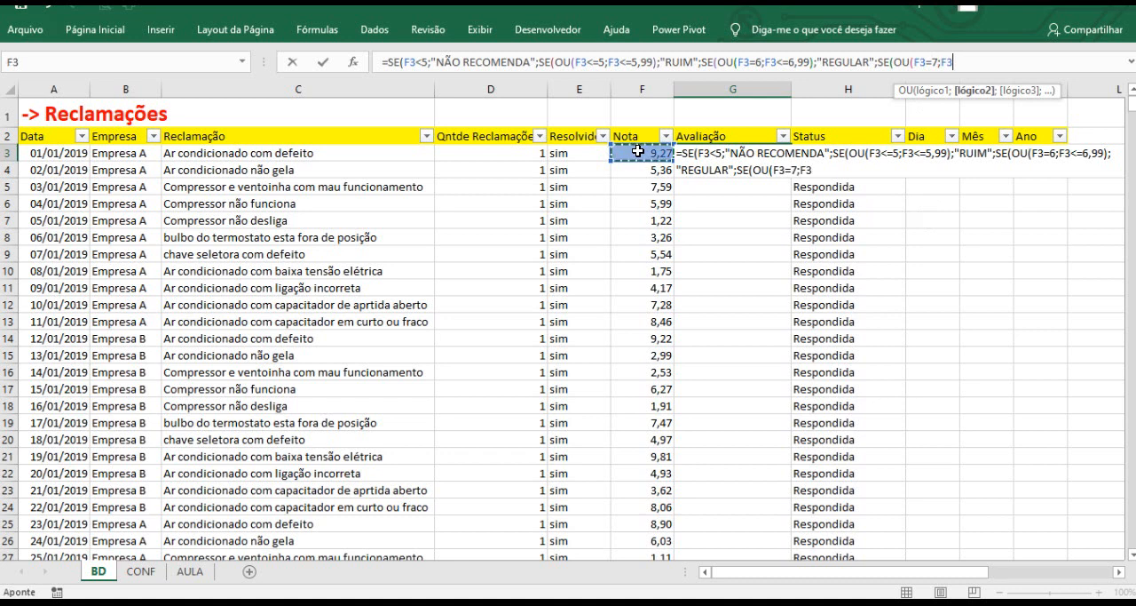
{"action": "type", "text": "<=7,99"}
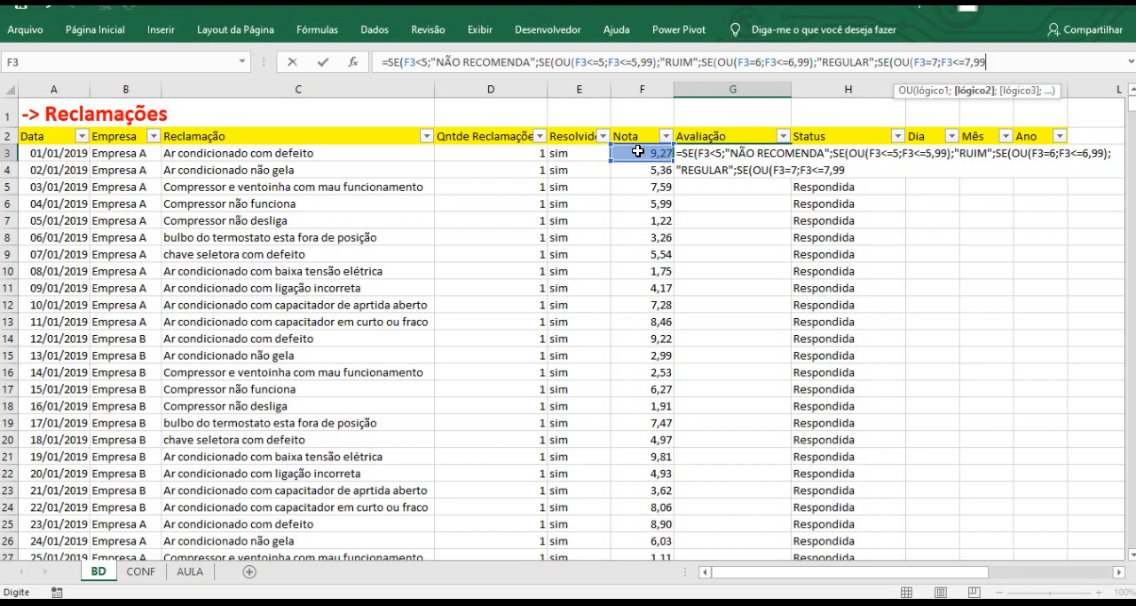
{"action": "type", "text": ")"}
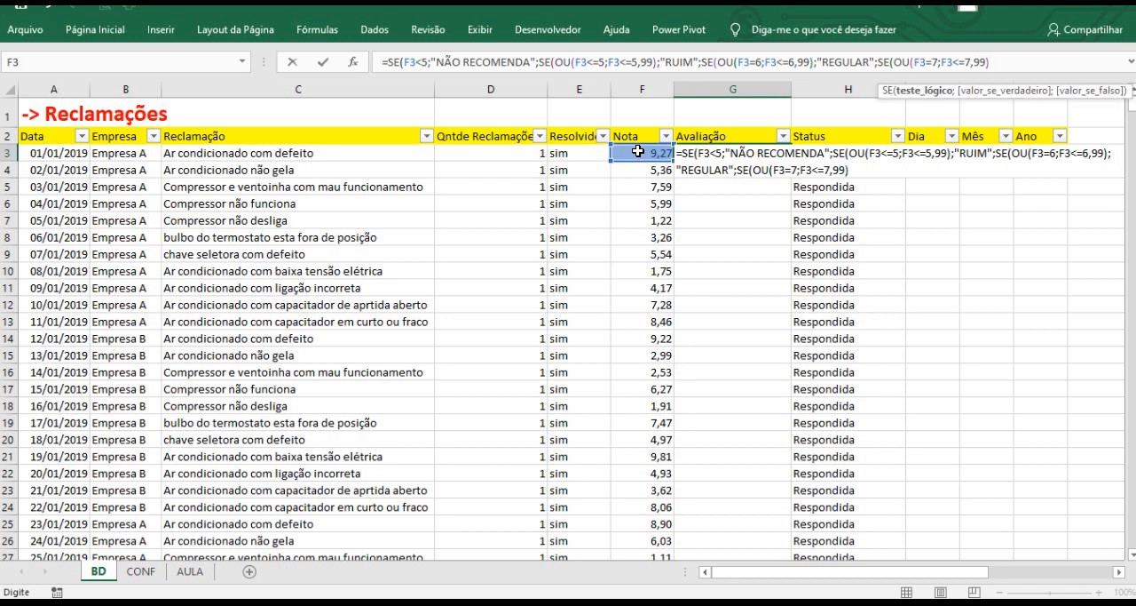
{"action": "type", "text": ";"}
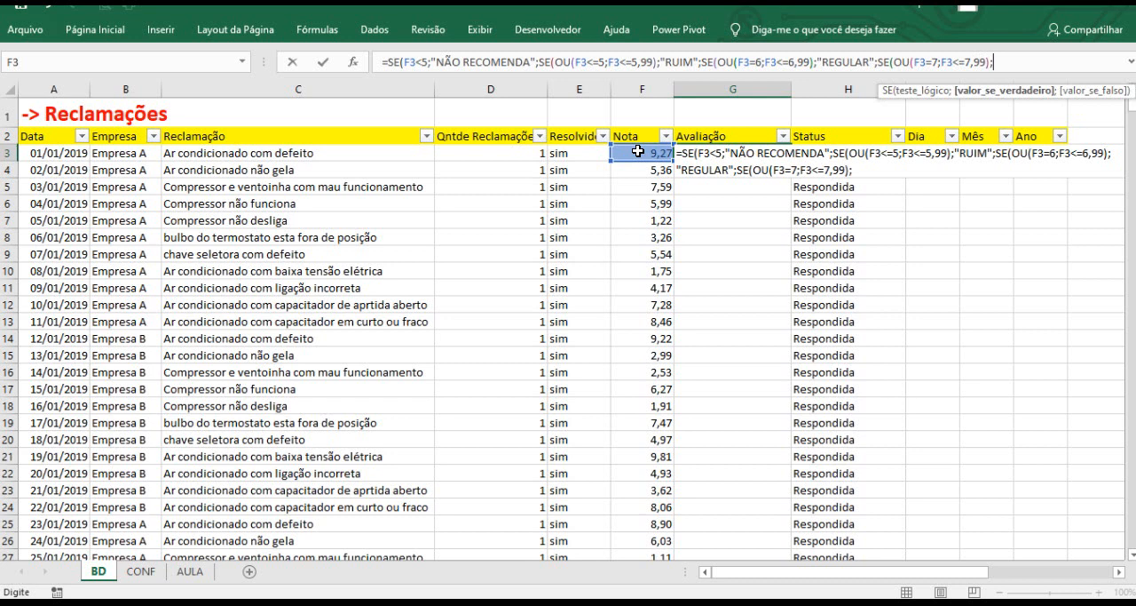
{"action": "type", "text": "\"BOM\";"}
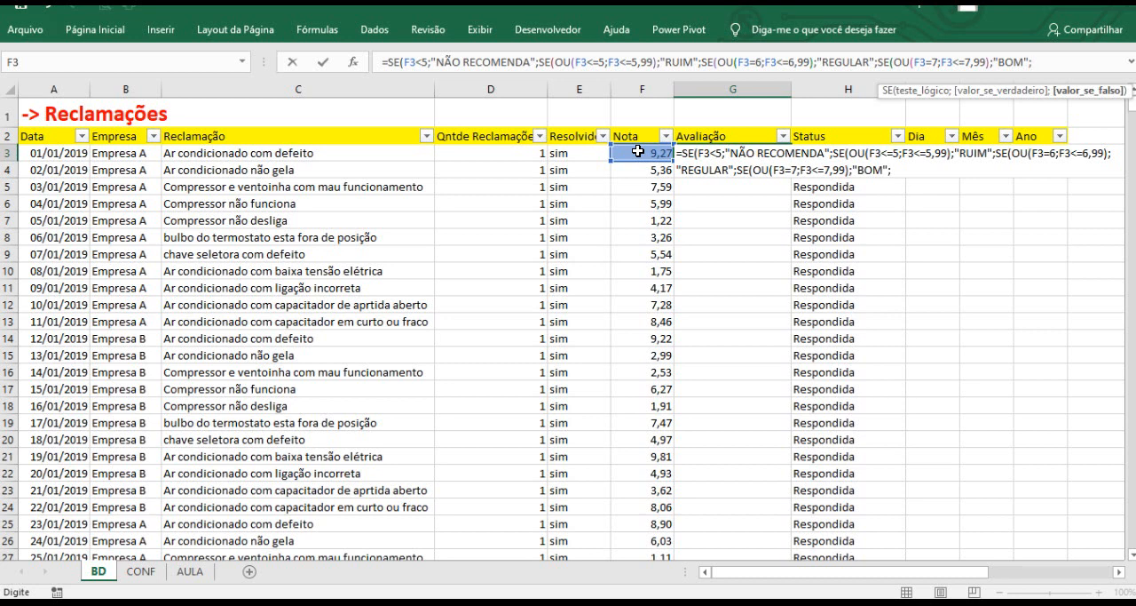
Add a last nested SE returning "ÓTIMO" when F3>=8, close all parentheses and confirm the formula.
{"action": "type", "text": "SE("}
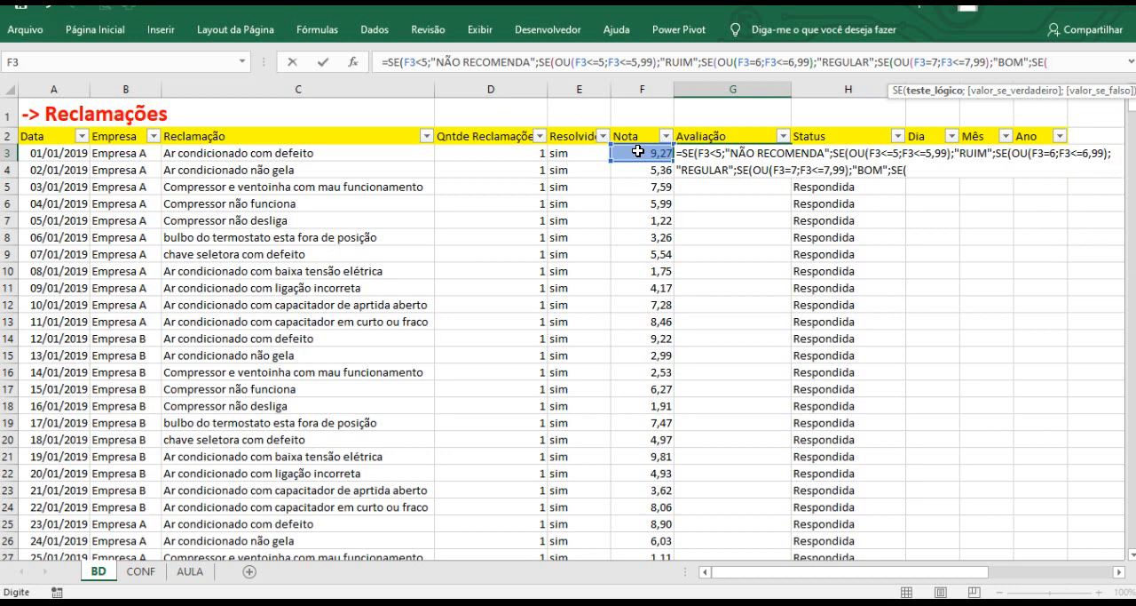
{"action": "left_click", "coordinate": [638, 151]}
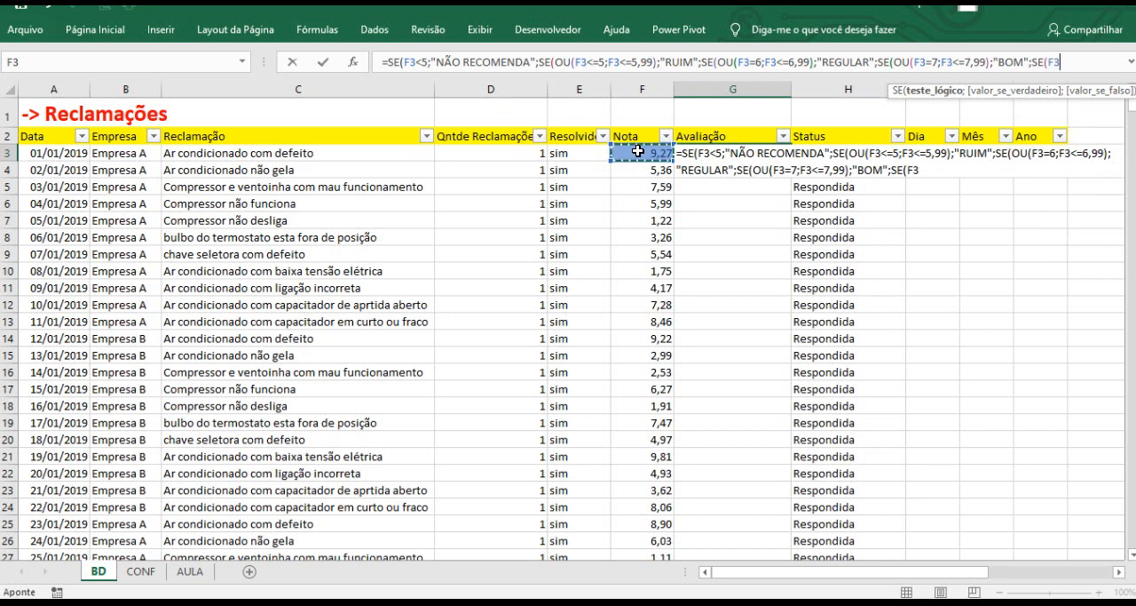
{"action": "type", "text": ">"}
{"action": "type", "text": "=8"}
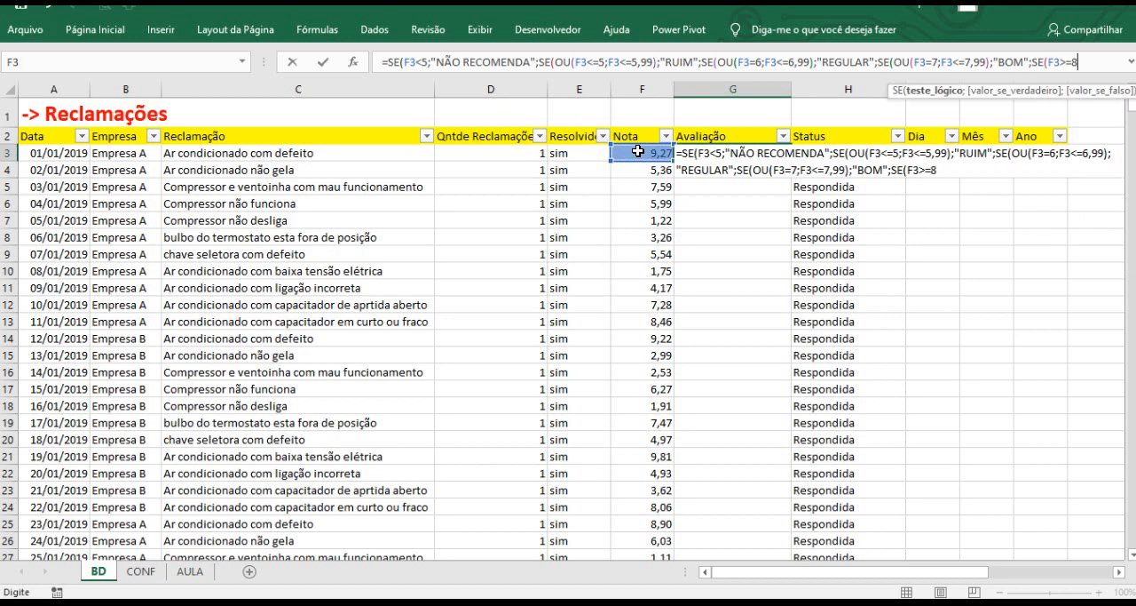
{"action": "type", "text": ";\""}
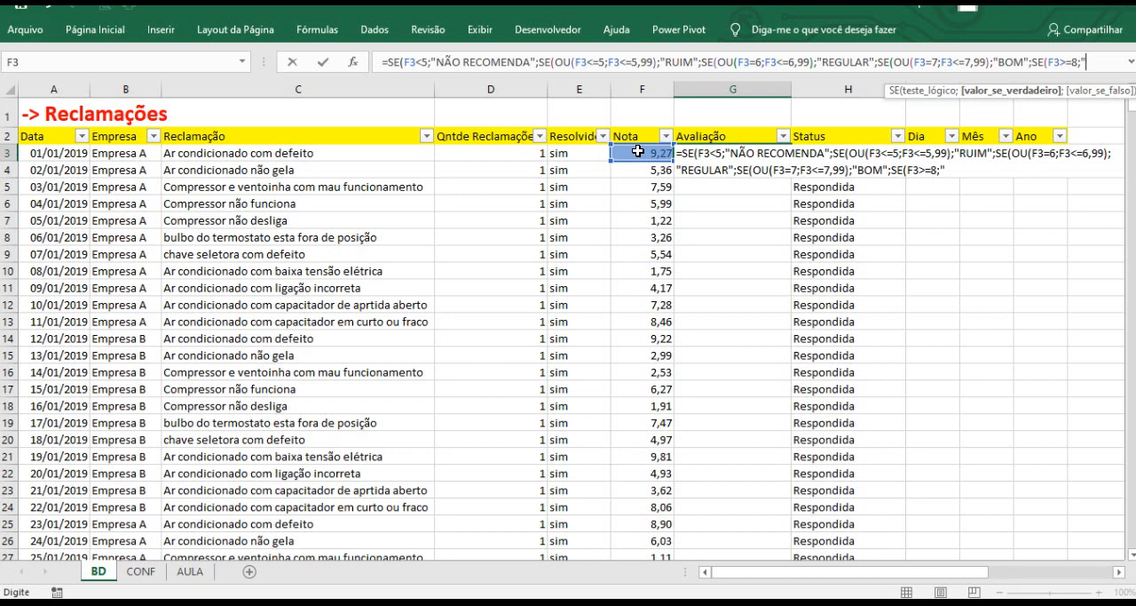
{"action": "type", "text": "ÓTIMO\""}
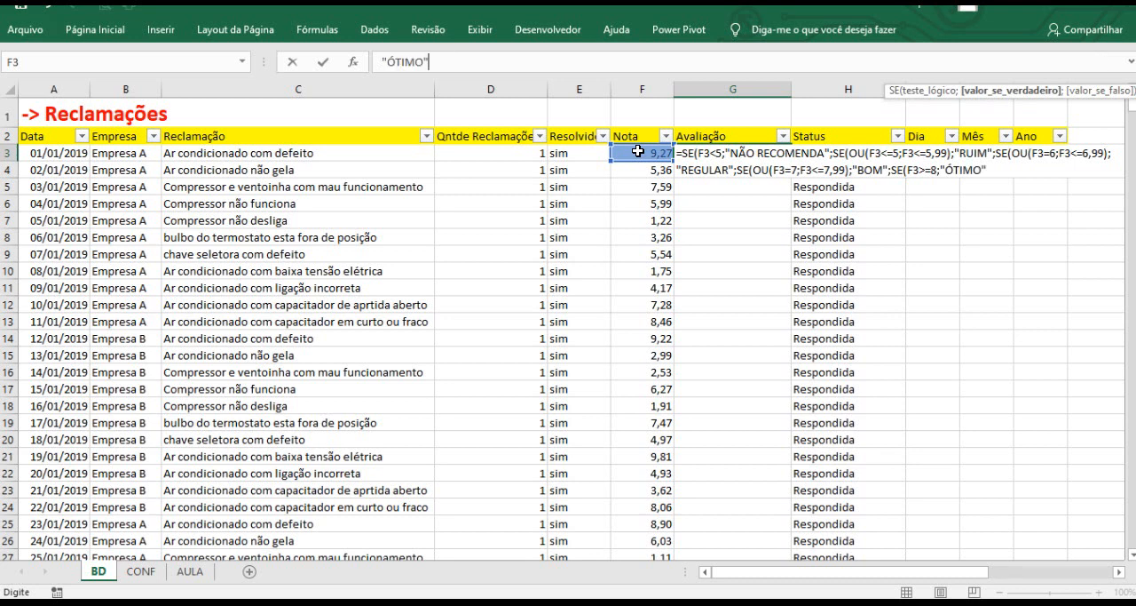
{"action": "type", "text": ";"}
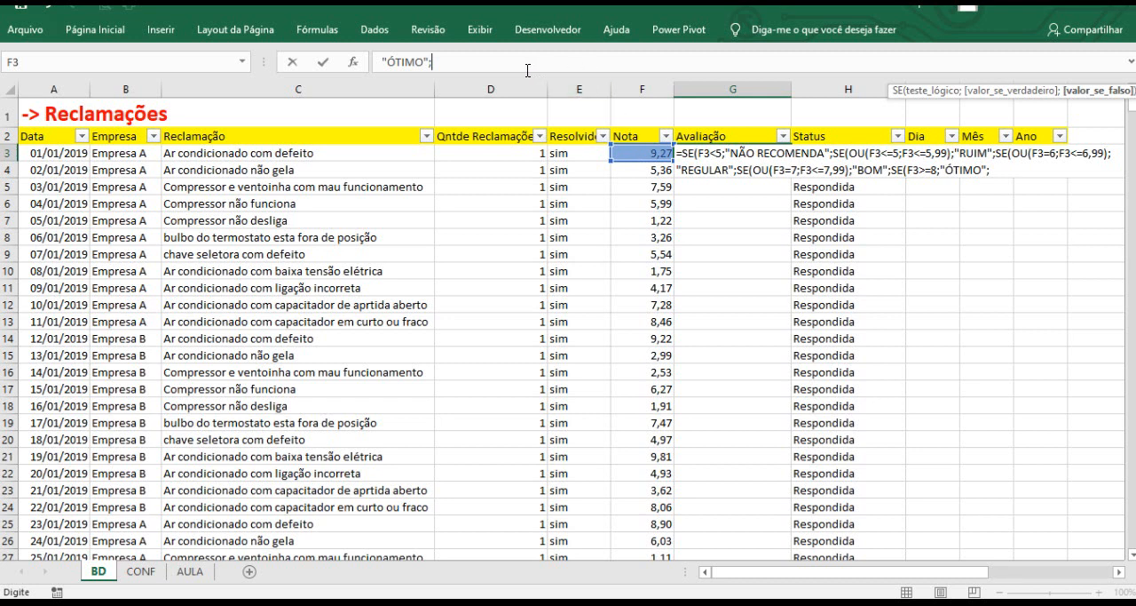
{"action": "left_click_drag", "start_coordinate": [522, 72], "coordinate": [520, 172]}
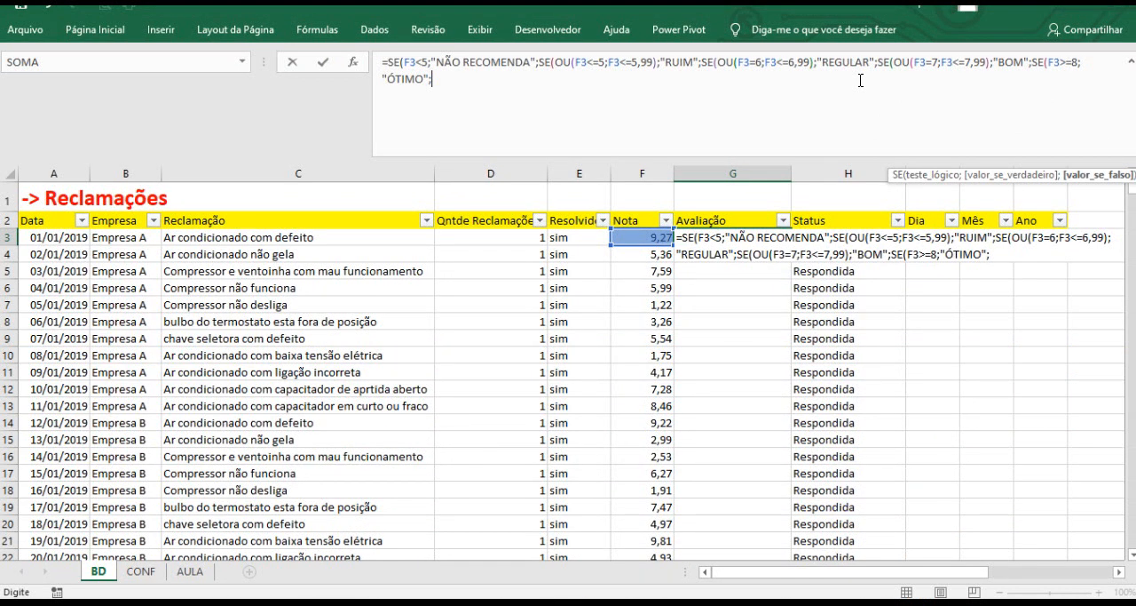
{"action": "type", "text": ")"}
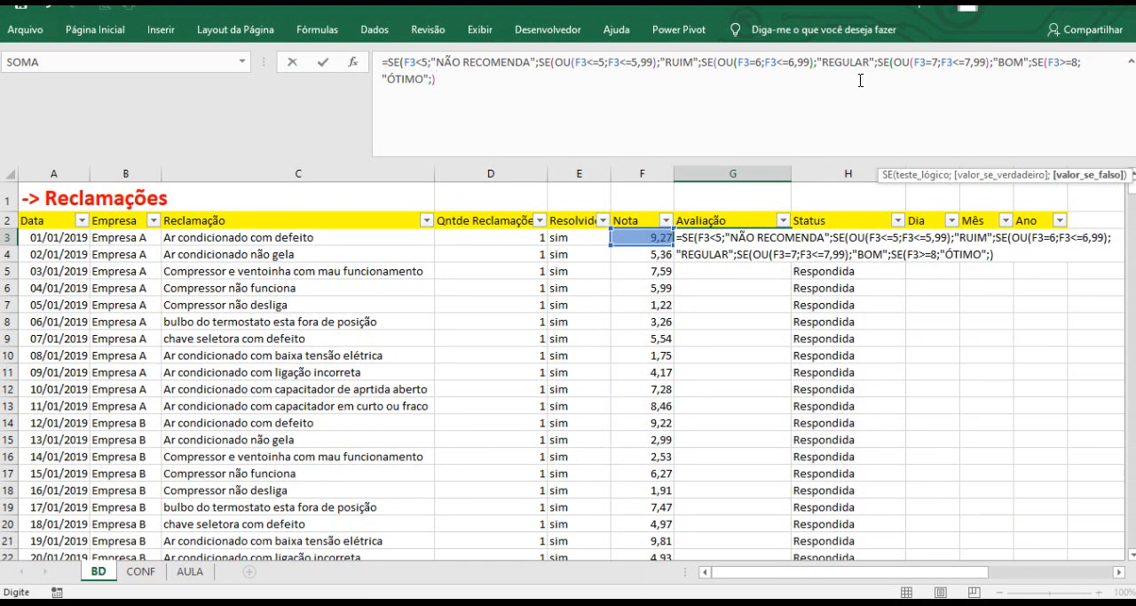
{"action": "type", "text": "))"}
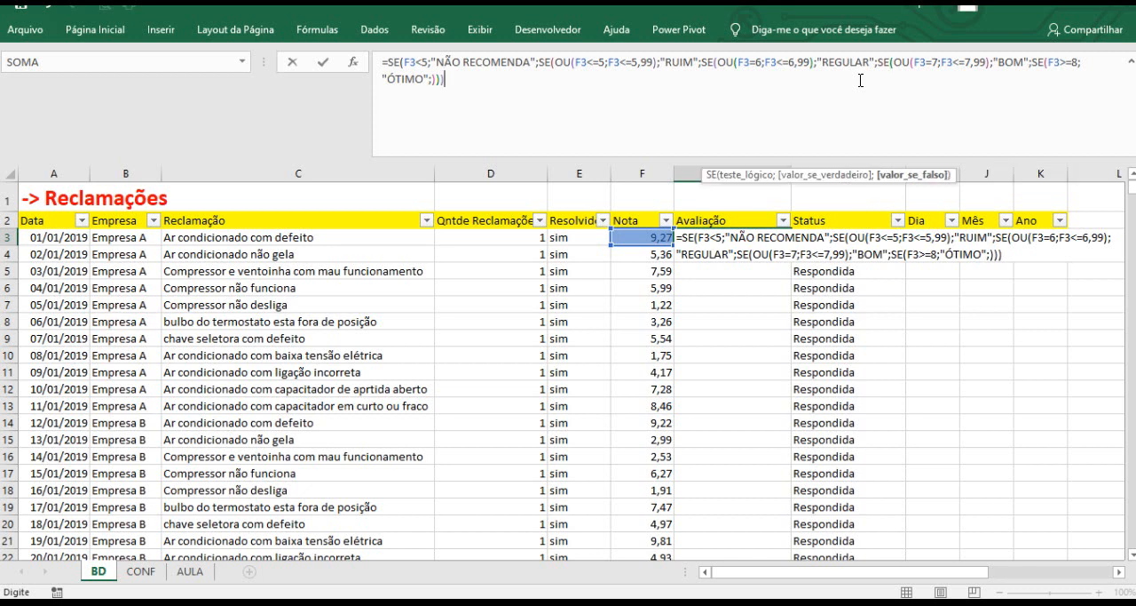
{"action": "type", "text": "))"}
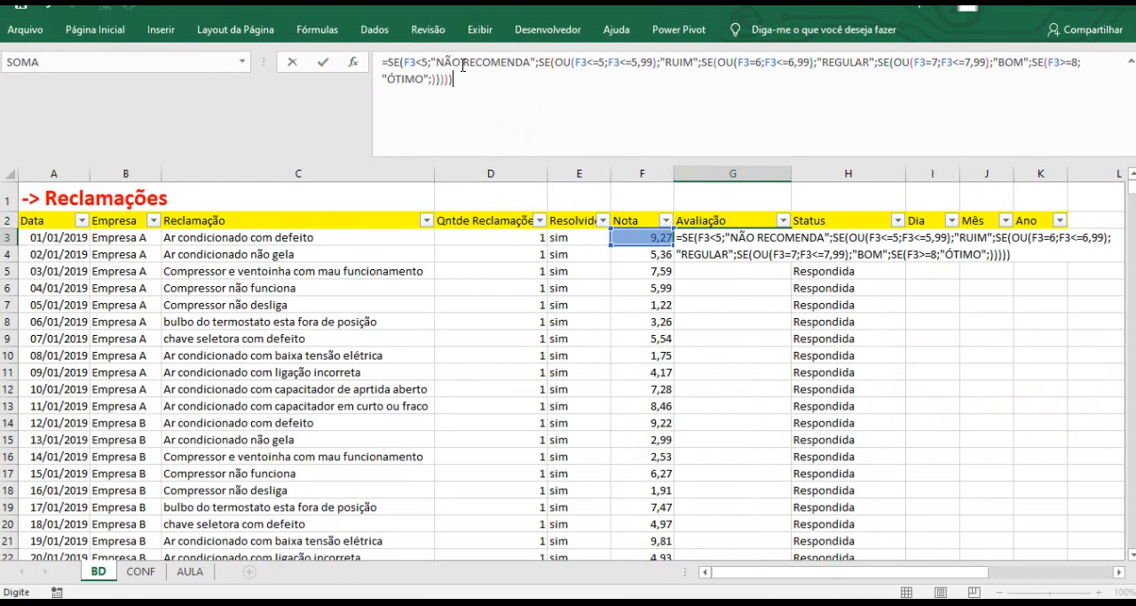
{"action": "key", "text": "Return"}
Fill the Avaliação formula down the entire column.
{"action": "left_click", "coordinate": [728, 238]}
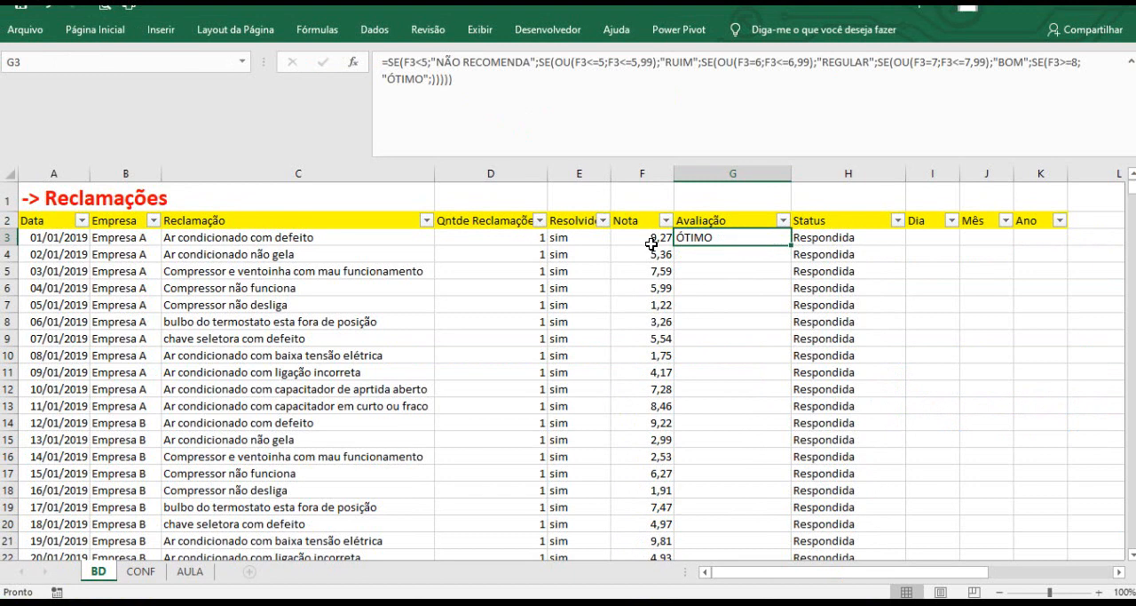
{"action": "left_click_drag", "start_coordinate": [790, 244], "coordinate": [790, 245]}
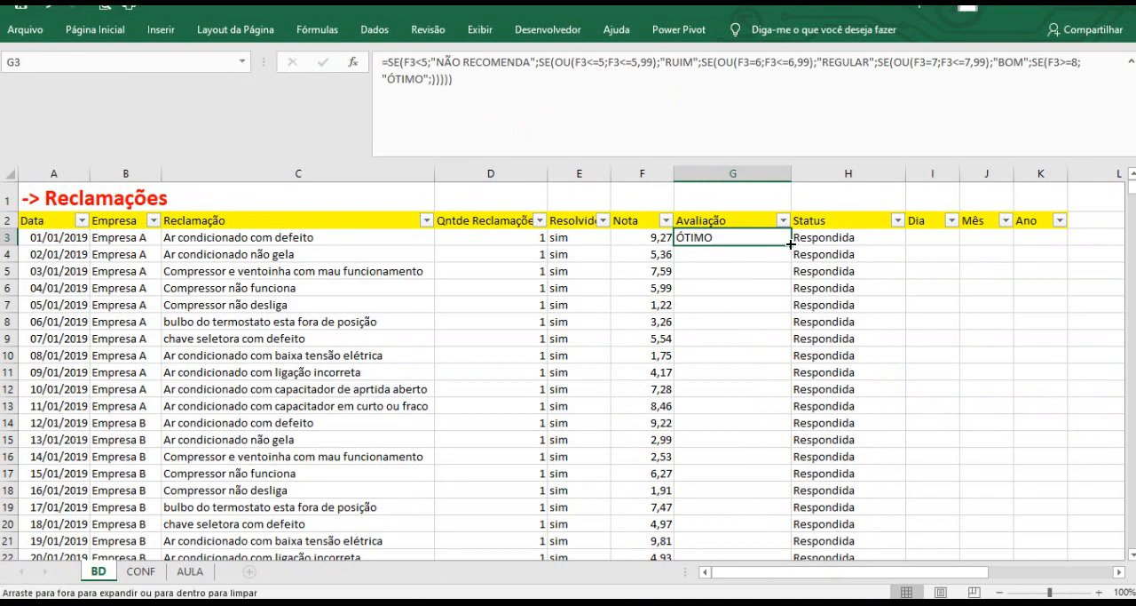
{"action": "double_click", "coordinate": [790, 244]}
{"action": "scroll", "coordinate": [753, 266], "scroll_direction": "down", "scroll_amount": 2}
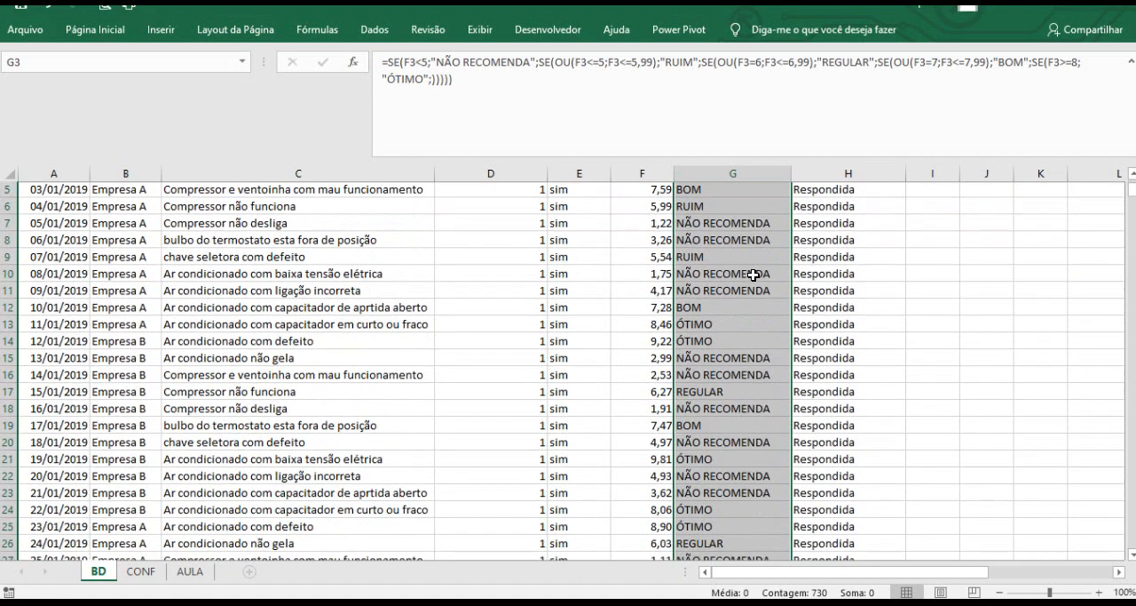
{"action": "scroll", "coordinate": [753, 274], "scroll_direction": "down", "scroll_amount": 2}
{"action": "scroll", "coordinate": [753, 274], "scroll_direction": "down", "scroll_amount": 6}
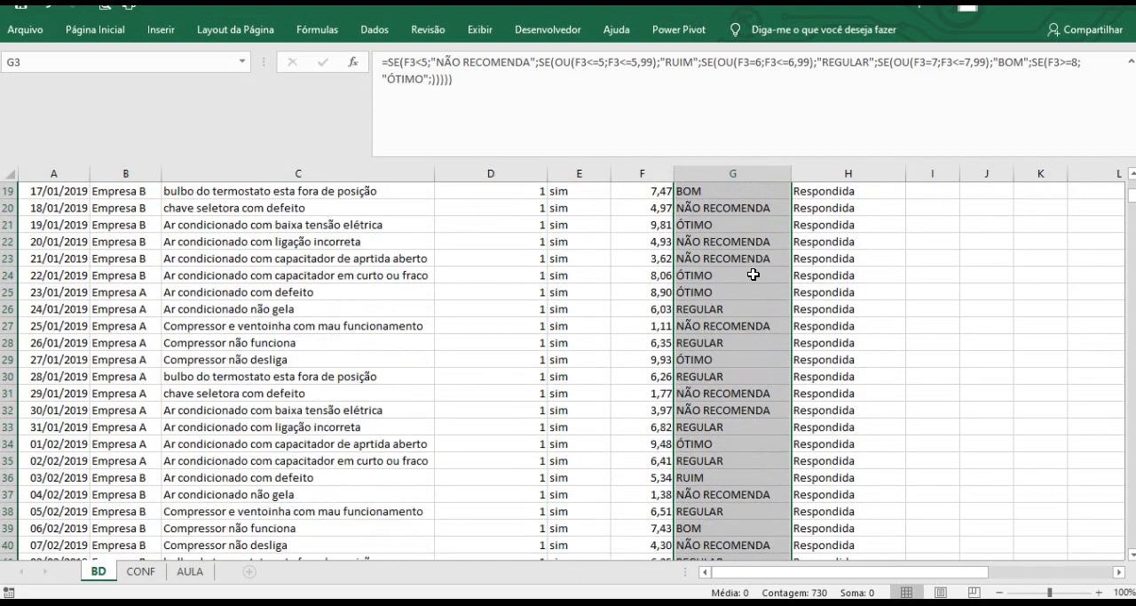
{"action": "scroll", "coordinate": [753, 274], "scroll_direction": "up", "scroll_amount": 8}
{"action": "scroll", "coordinate": [753, 274], "scroll_direction": "up", "scroll_amount": 1}
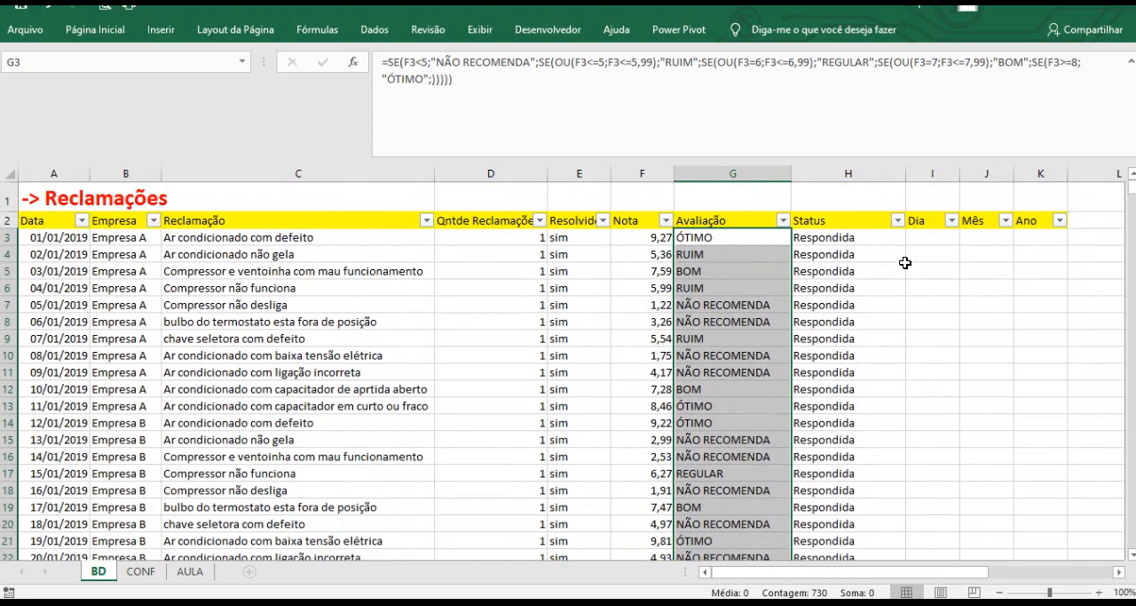
Enter =TEXTO($A3;"DD") in the first Dia cell to extract the day from the date.
{"action": "left_click", "coordinate": [918, 238]}
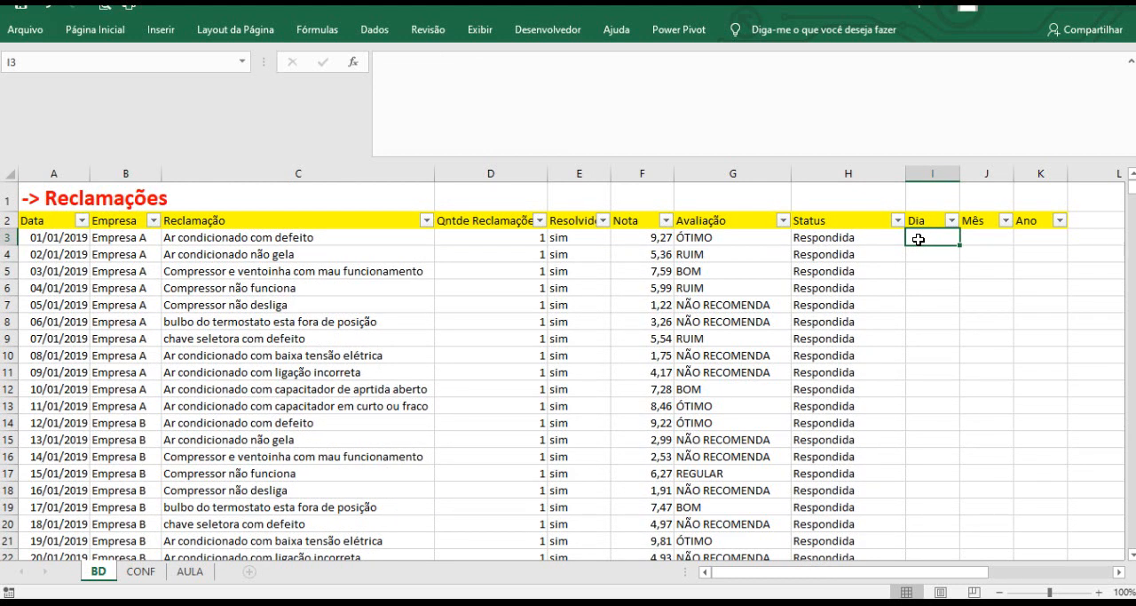
{"action": "left_click", "coordinate": [71, 237]}
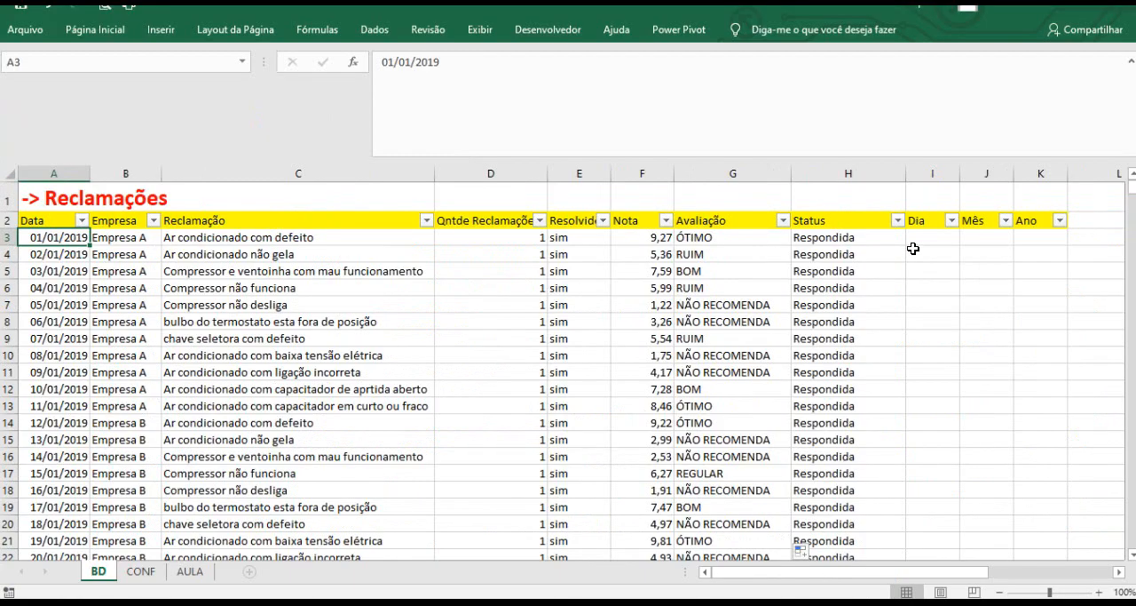
{"action": "left_click", "coordinate": [923, 234]}
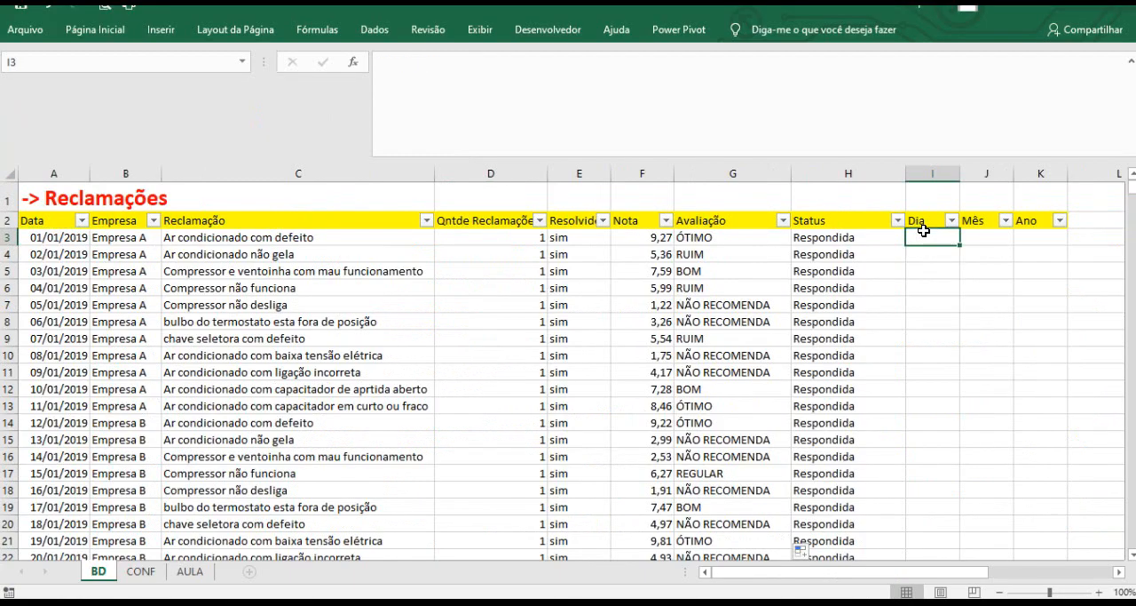
{"action": "type", "text": "=TEXT"}
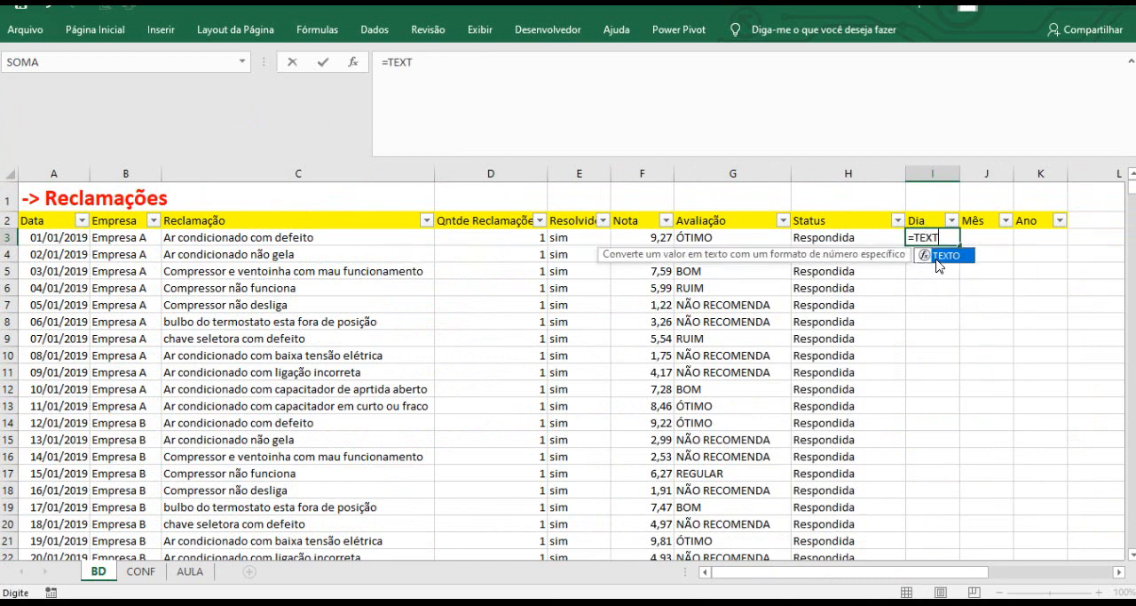
{"action": "double_click", "coordinate": [937, 258]}
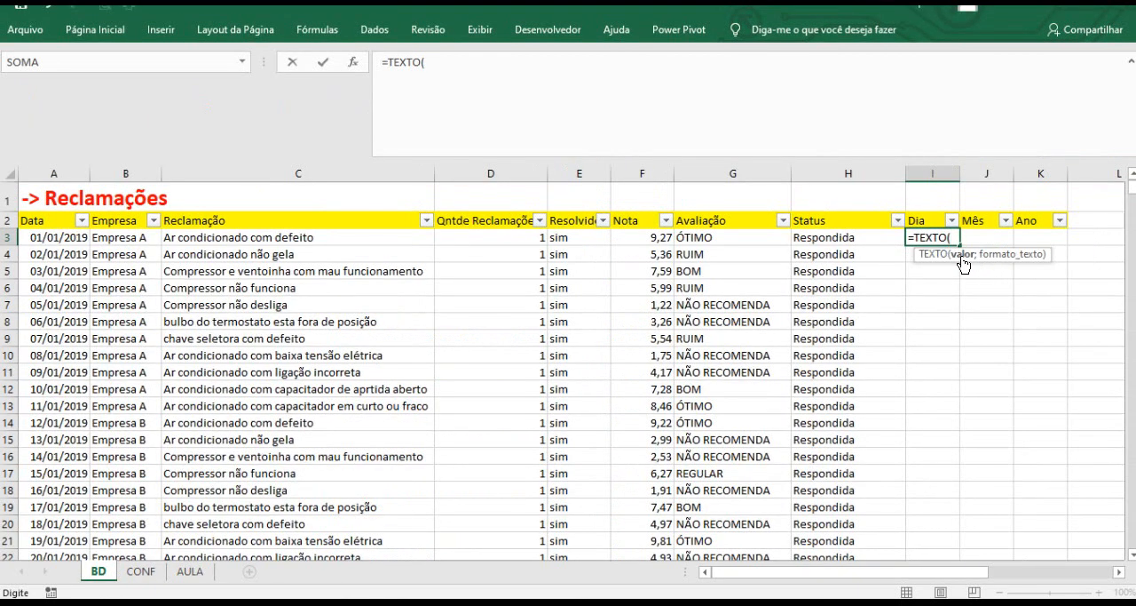
{"action": "left_click", "coordinate": [37, 237]}
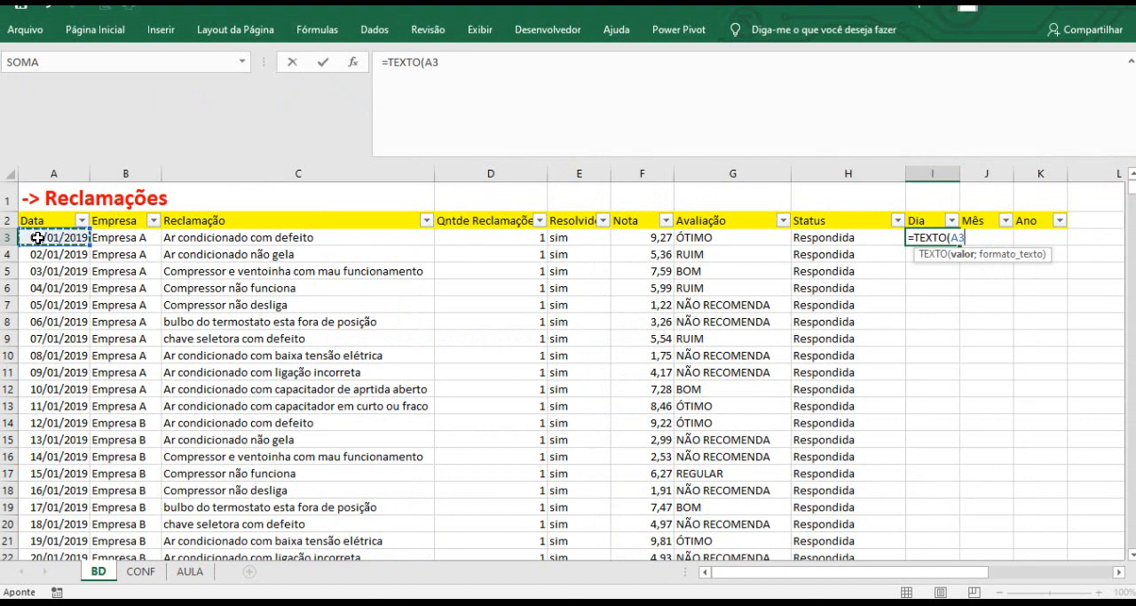
{"action": "left_click", "coordinate": [428, 64]}
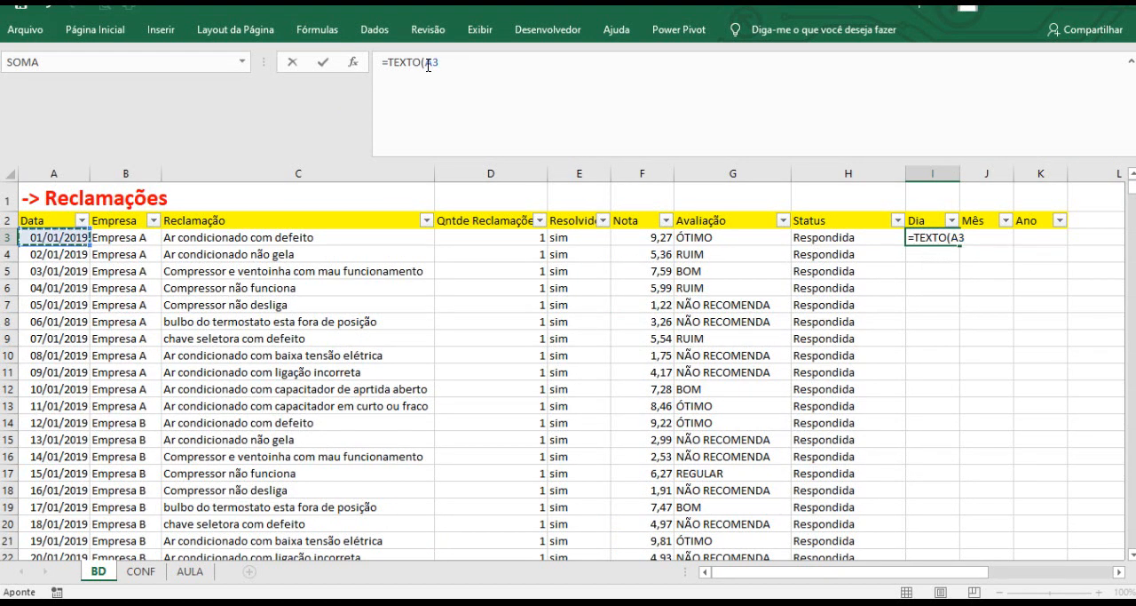
{"action": "type", "text": "$"}
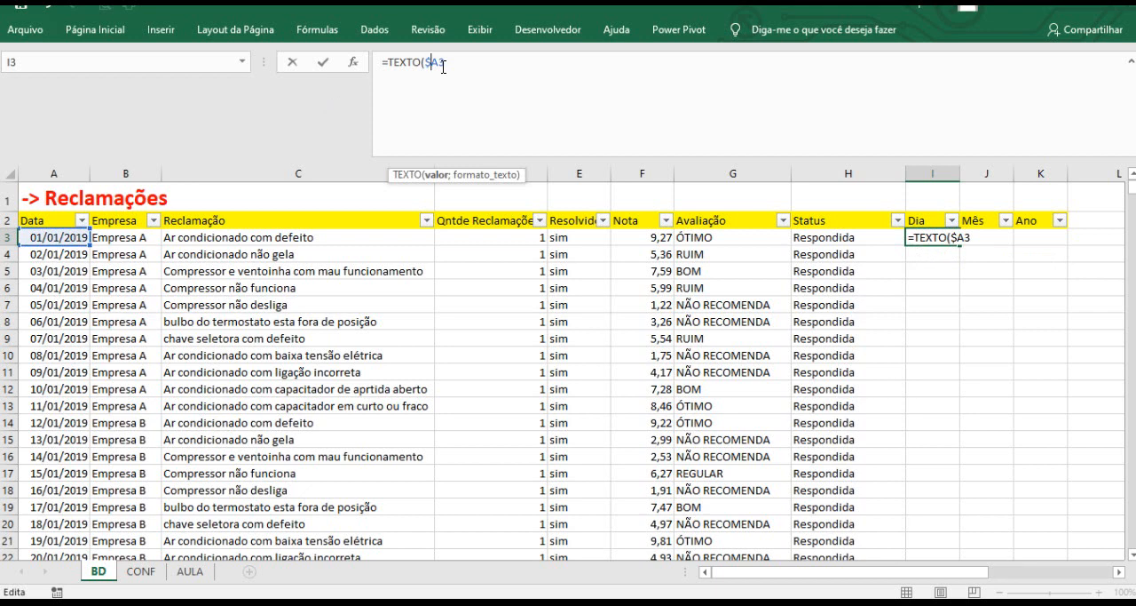
{"action": "type", "text": ";"}
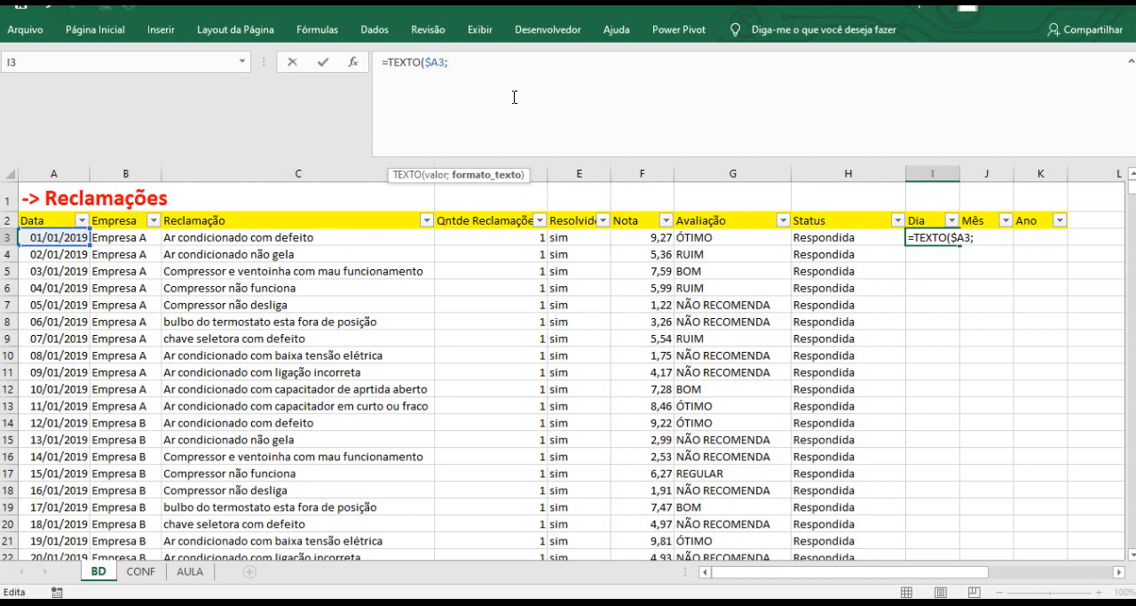
{"action": "type", "text": "\""}
{"action": "type", "text": "DD\")"}
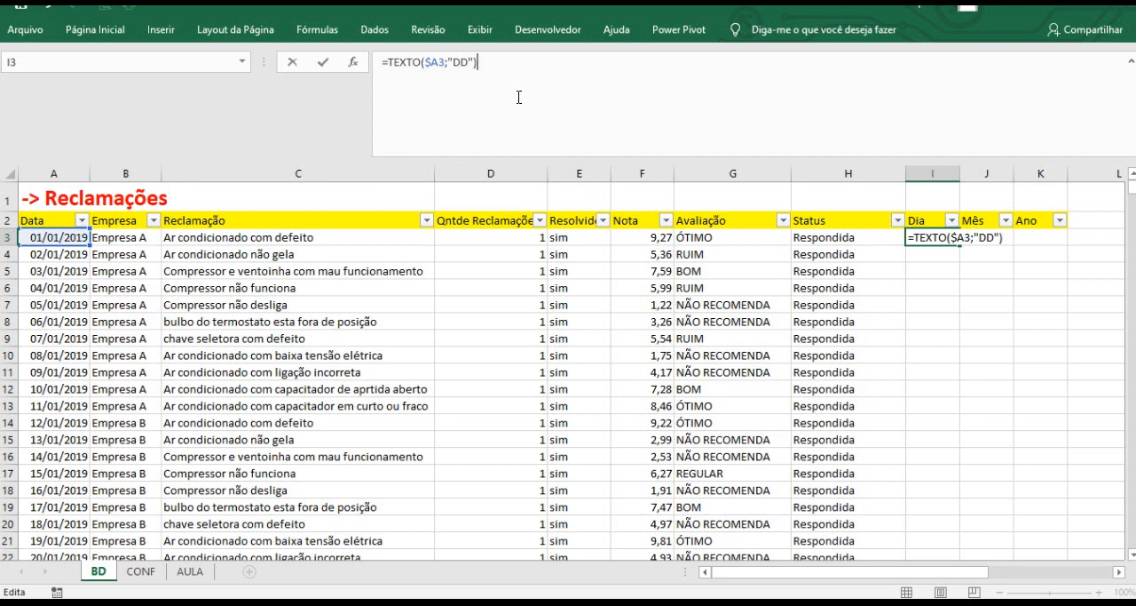
{"action": "key", "text": "Return"}
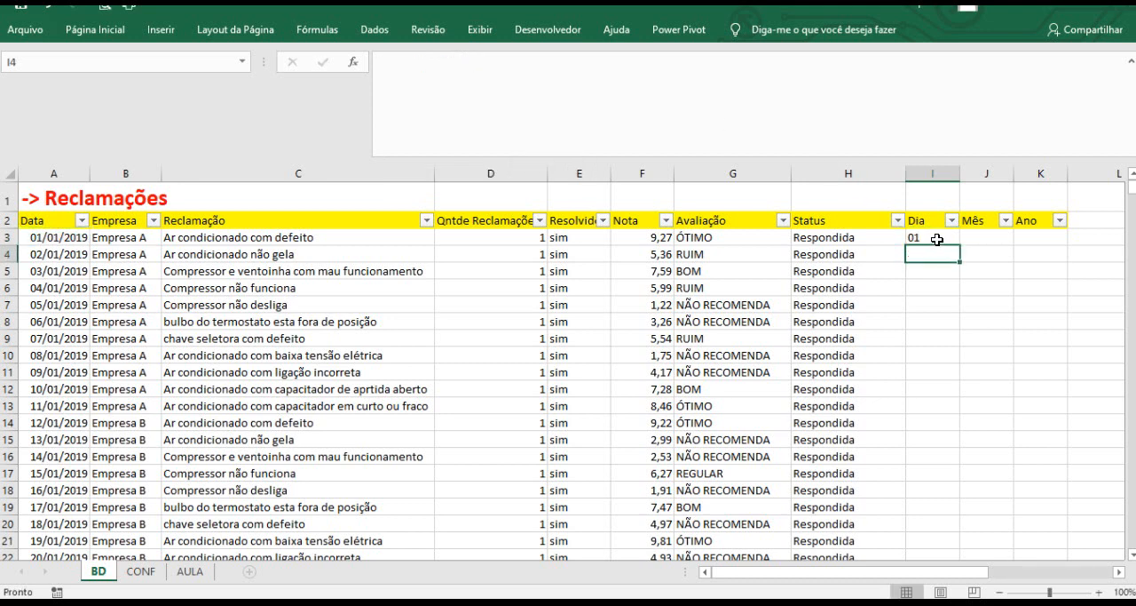
Copy the Dia formula across to Mês and Ano, then change the Mês format code to "MMMM".
{"action": "left_click", "coordinate": [936, 238]}
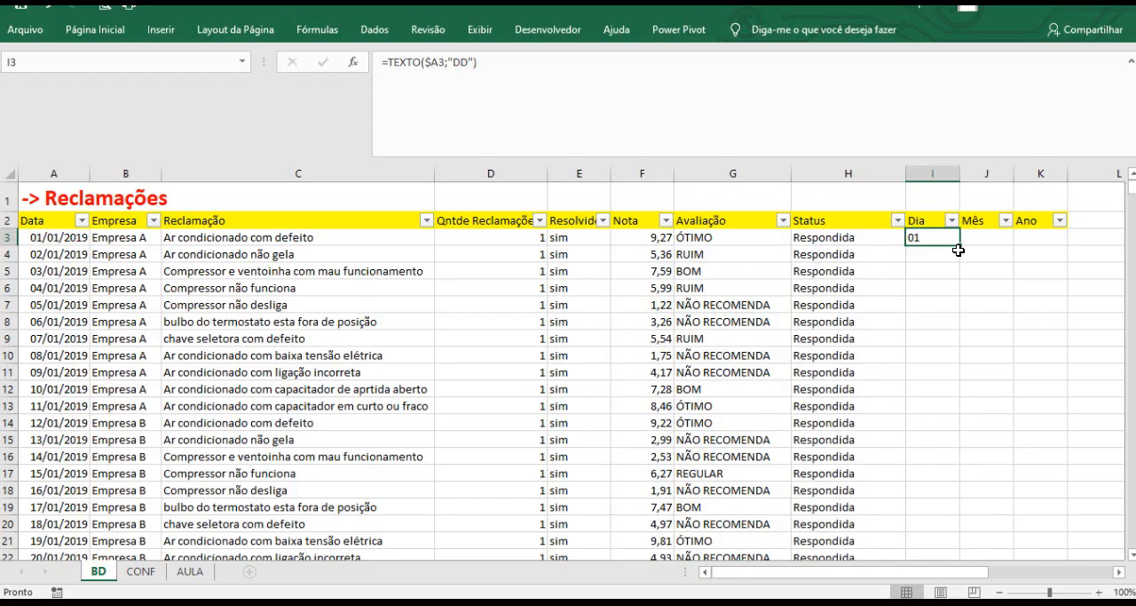
{"action": "left_click_drag", "start_coordinate": [959, 247], "coordinate": [1060, 242]}
{"action": "left_click", "coordinate": [988, 246]}
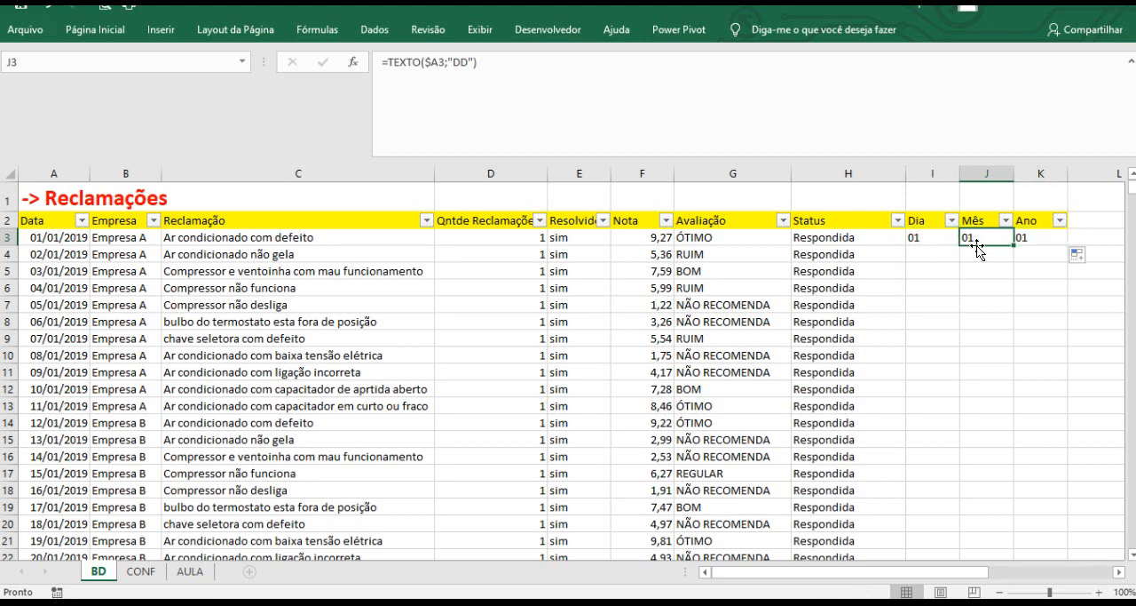
{"action": "left_click_drag", "start_coordinate": [453, 64], "coordinate": [468, 67]}
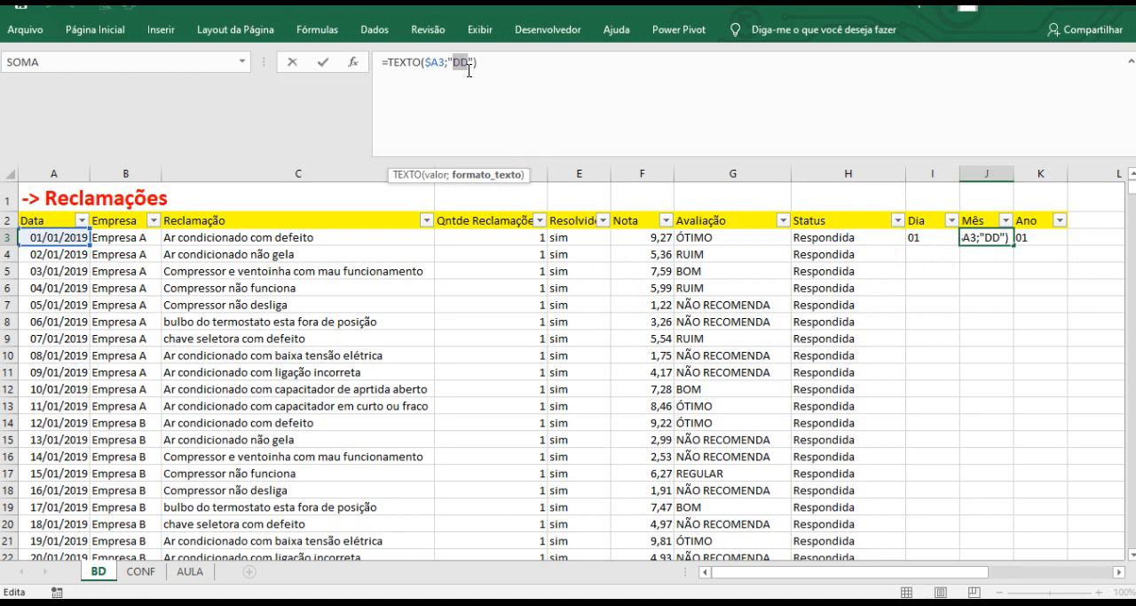
{"action": "type", "text": "MMM"}
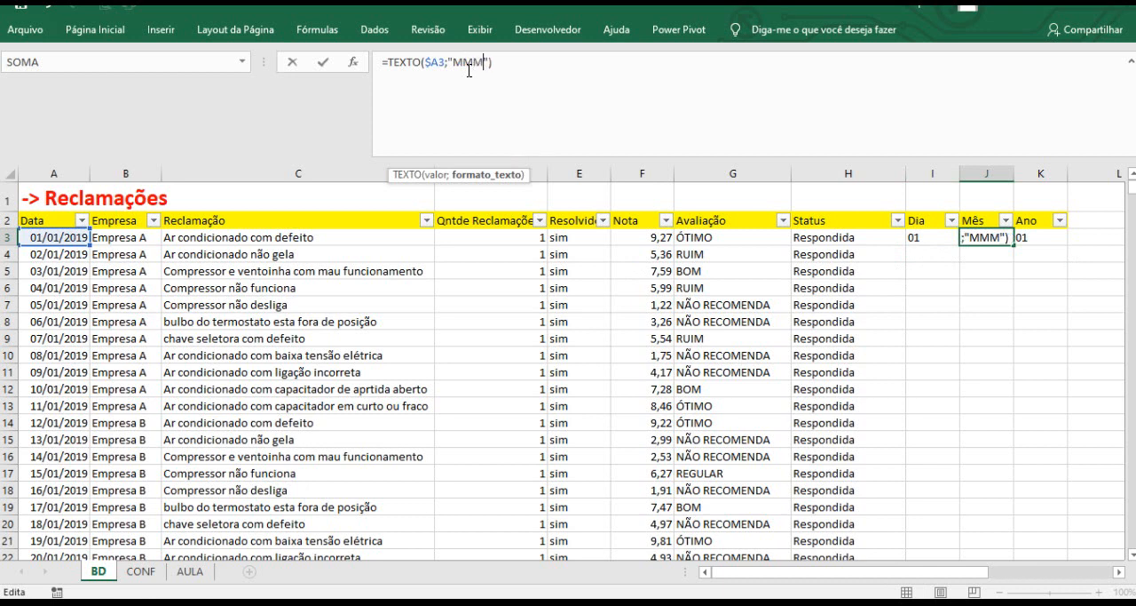
{"action": "type", "text": "M"}
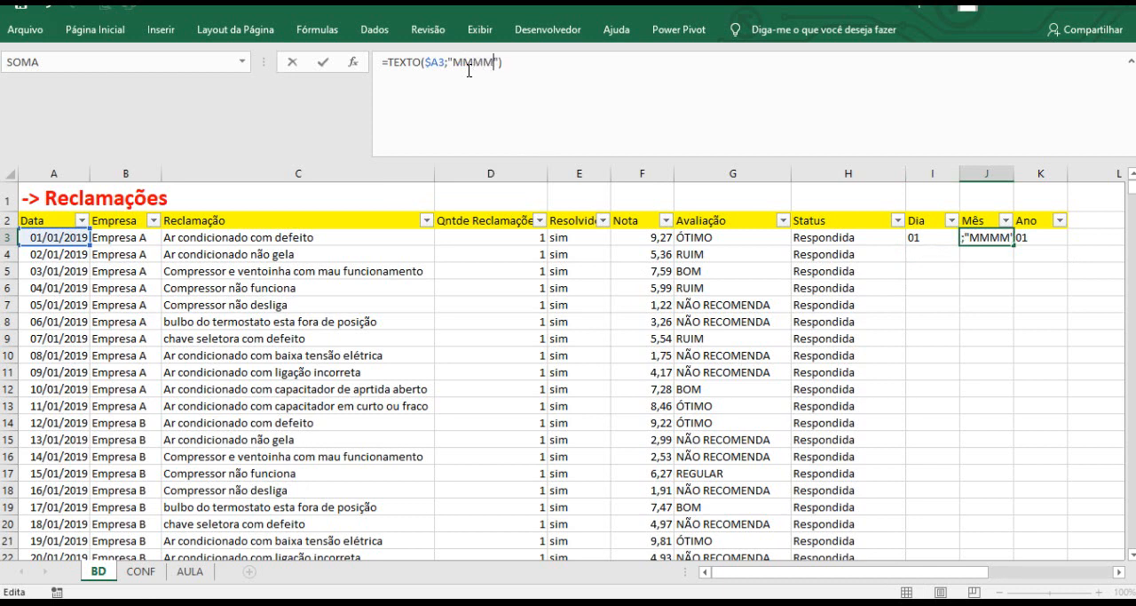
{"action": "key", "text": "Return"}
Change the Ano formula's format code to "AAAA" to return the year.
{"action": "left_click", "coordinate": [992, 238]}
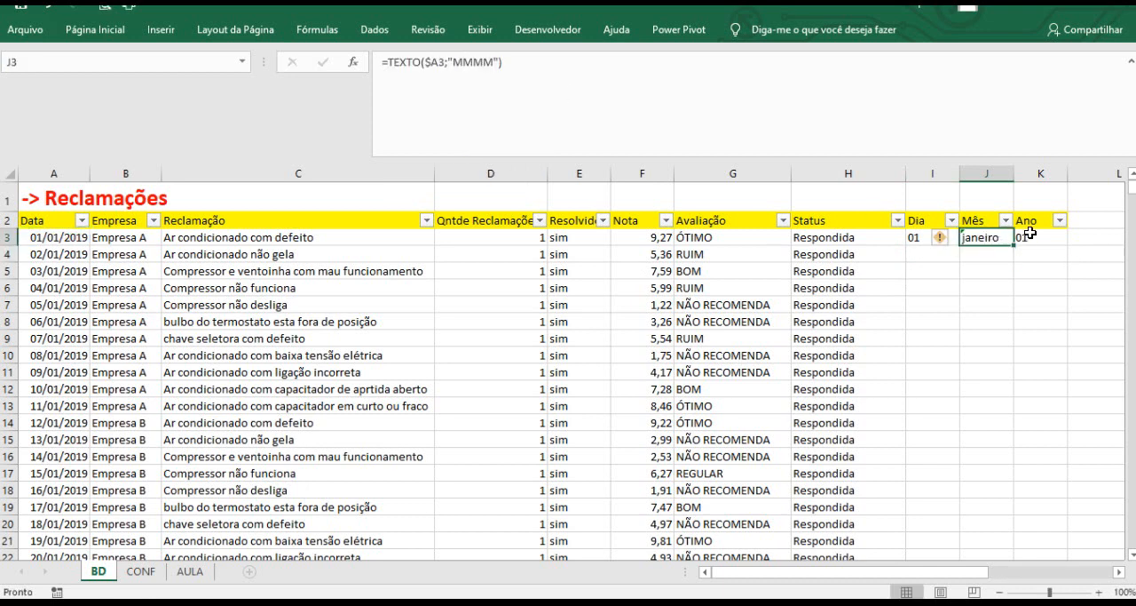
{"action": "left_click", "coordinate": [1019, 237]}
{"action": "left_click", "coordinate": [459, 62]}
{"action": "double_click", "coordinate": [462, 63]}
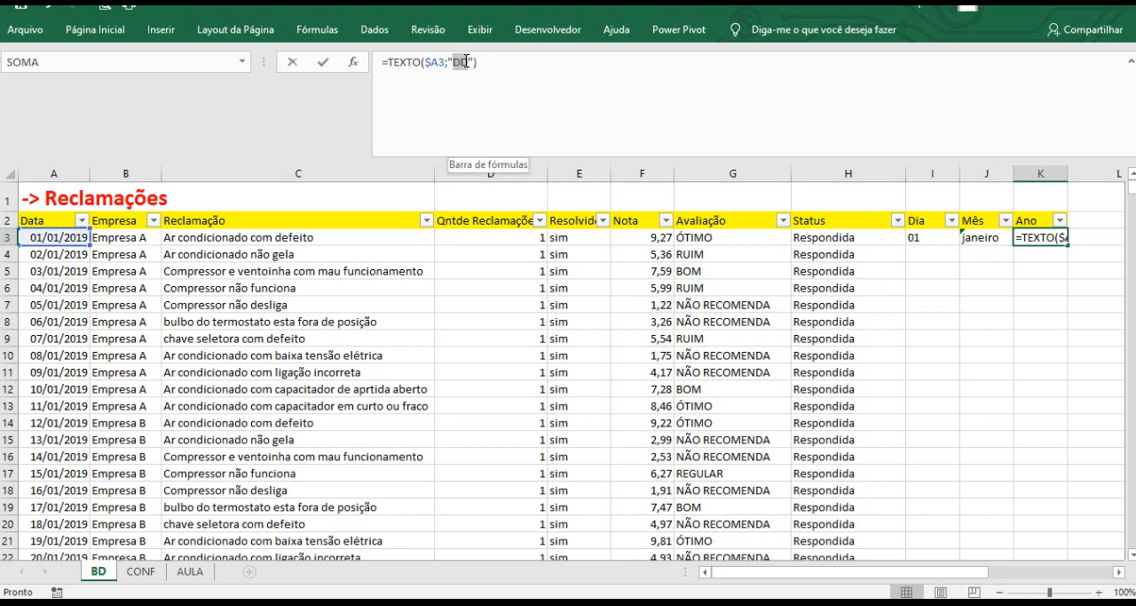
{"action": "type", "text": "AAA"}
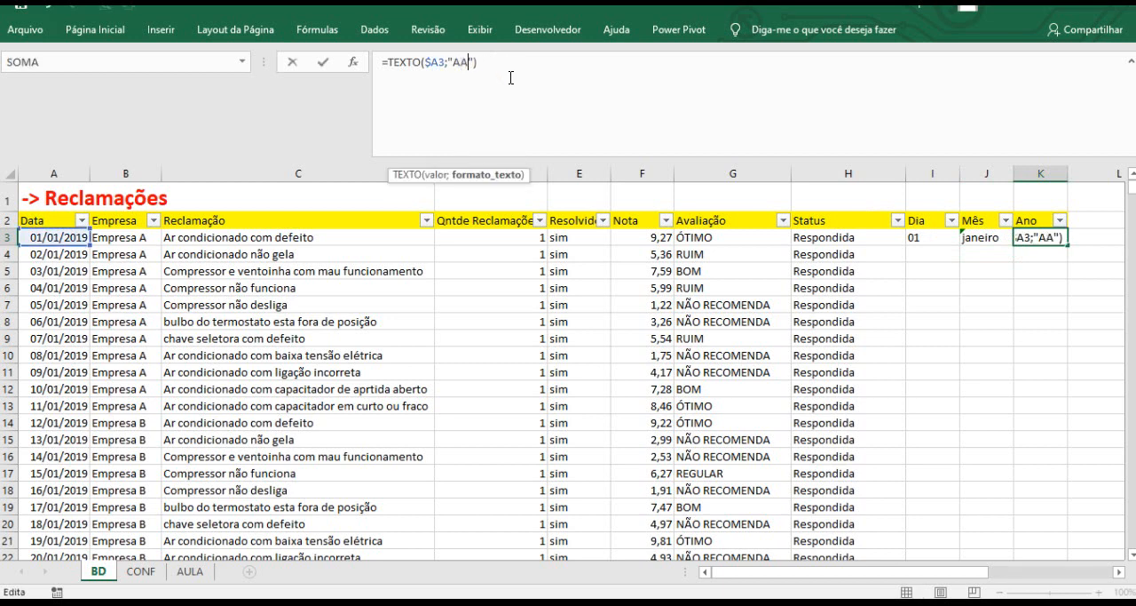
{"action": "type", "text": "A"}
{"action": "key", "text": "Return"}
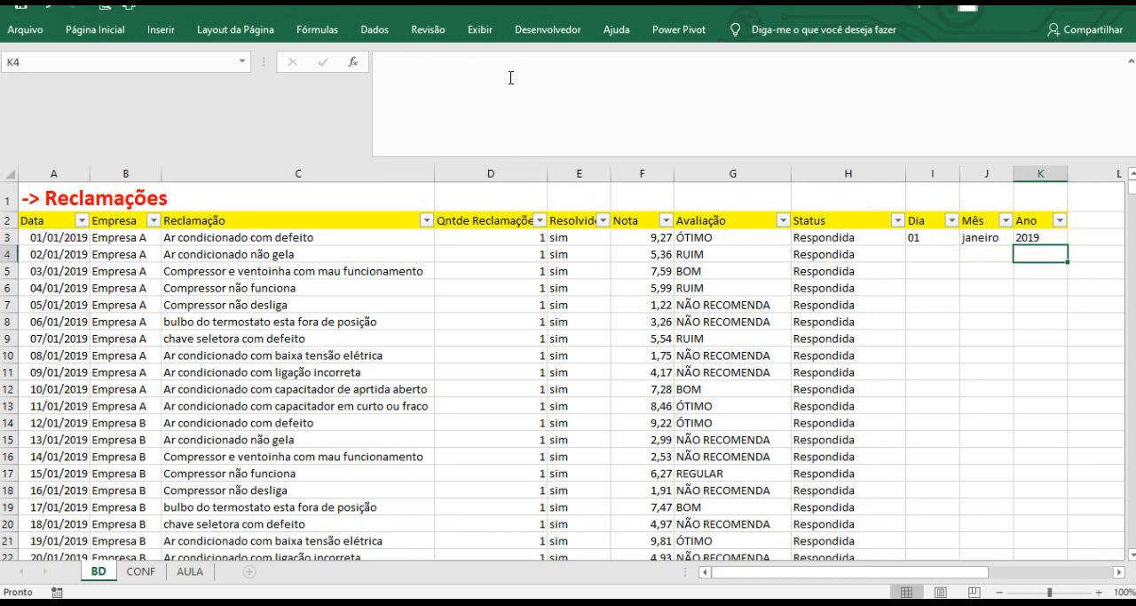
Fill the Dia, Mês and Ano formulas down the whole table.
{"action": "left_click_drag", "start_coordinate": [928, 241], "coordinate": [1021, 242]}
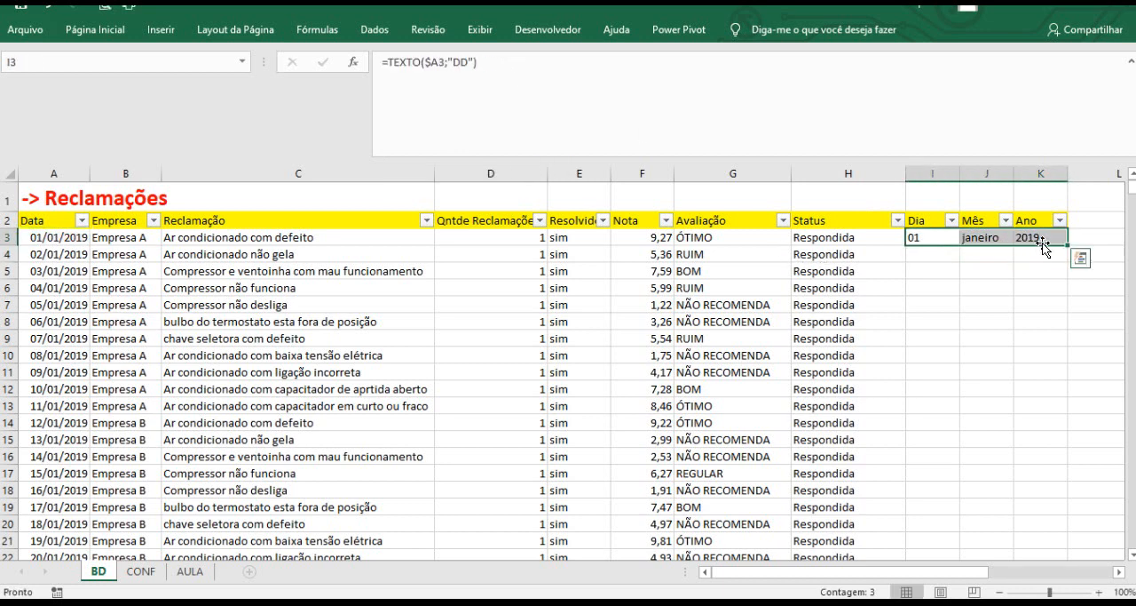
{"action": "double_click", "coordinate": [1069, 248]}
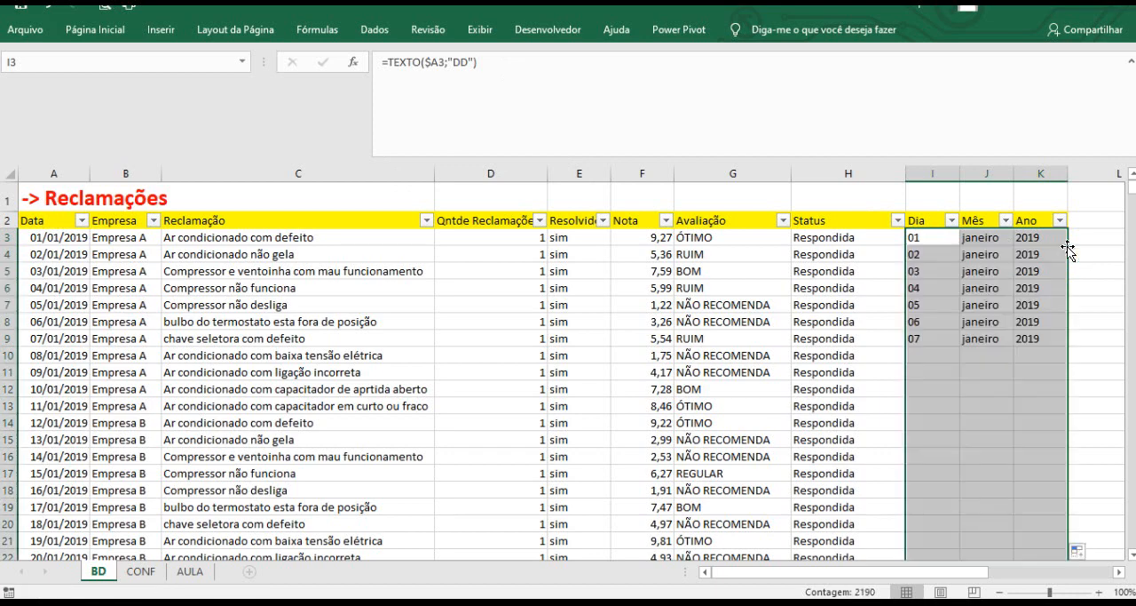
{"action": "scroll", "coordinate": [962, 323], "scroll_direction": "down", "scroll_amount": 7}
{"action": "scroll", "coordinate": [961, 324], "scroll_direction": "down", "scroll_amount": 13}
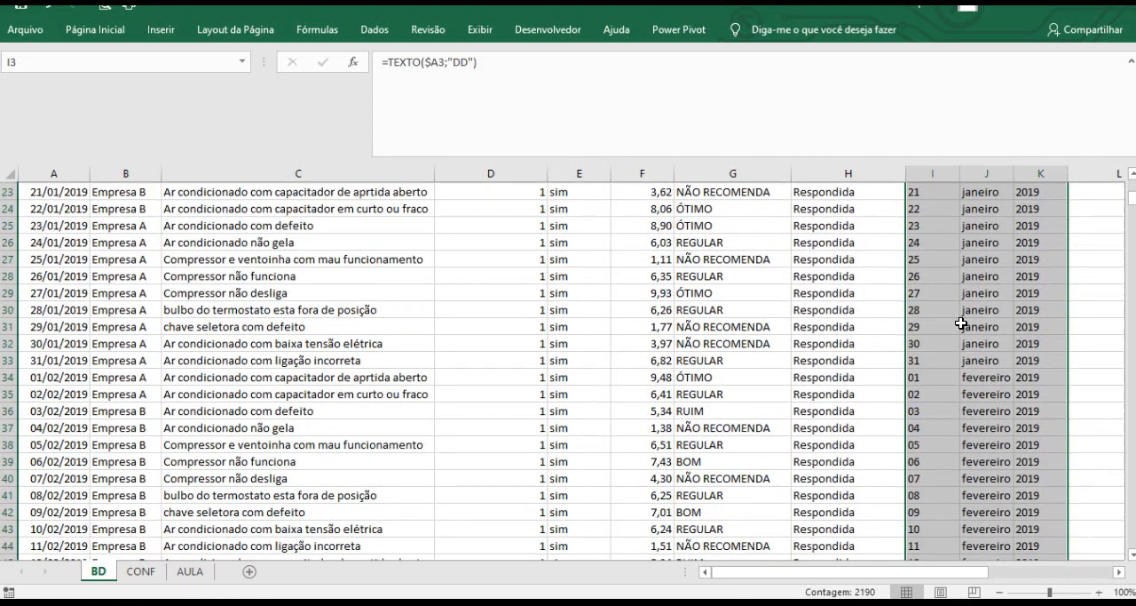
{"action": "scroll", "coordinate": [969, 352], "scroll_direction": "down", "scroll_amount": 10}
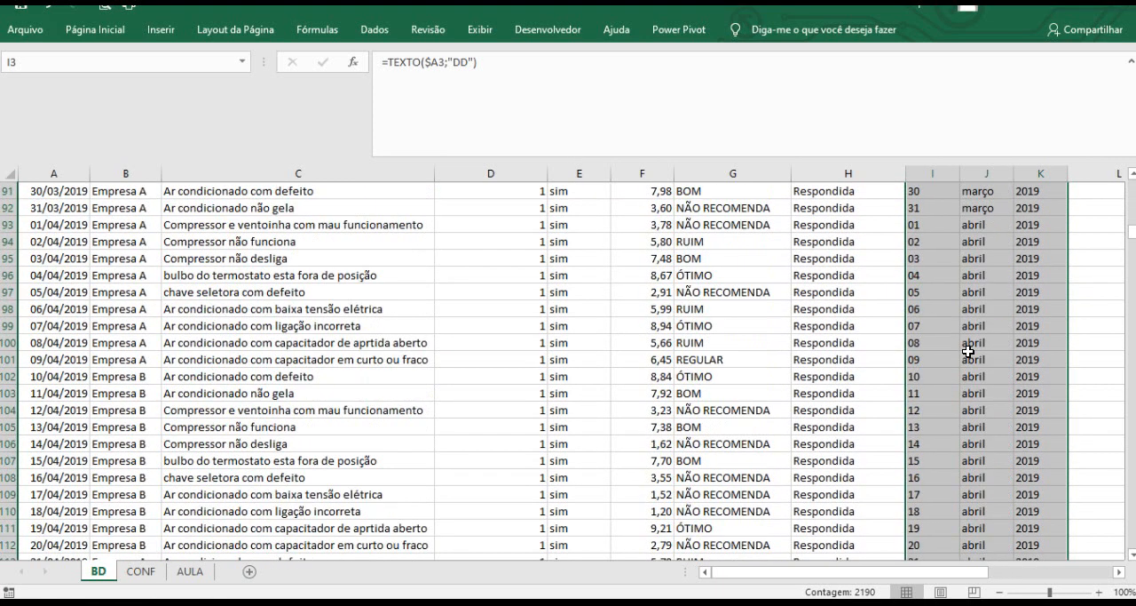
{"action": "scroll", "coordinate": [963, 337], "scroll_direction": "up", "scroll_amount": 20}
{"action": "scroll", "coordinate": [950, 355], "scroll_direction": "up", "scroll_amount": 10}
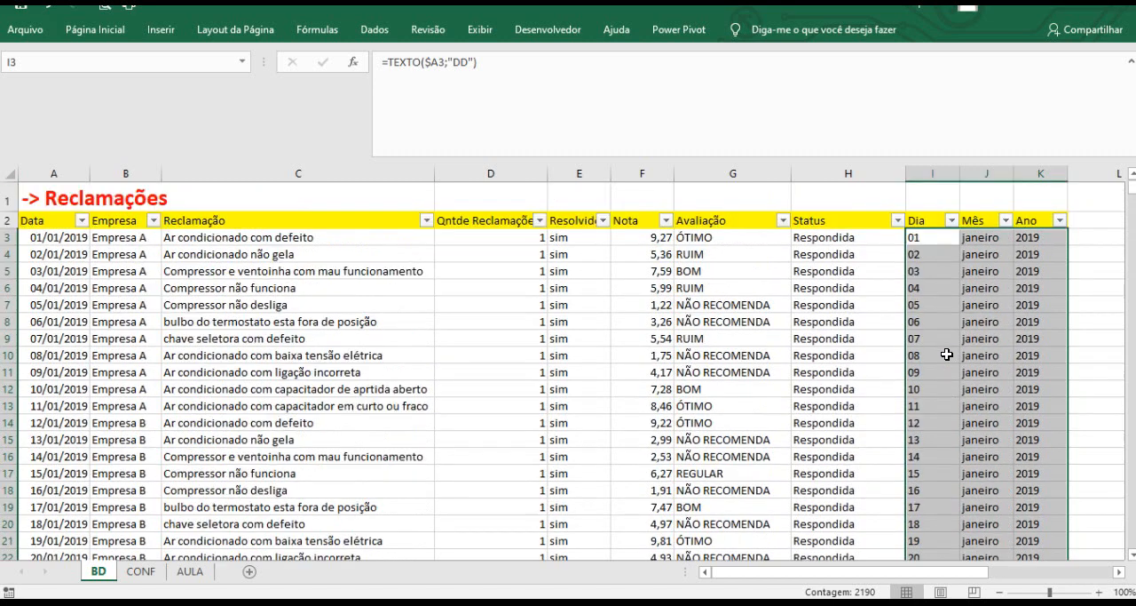
Switch to the AULA sheet and examine the rating labels from Ótimo to Não Recomenda.
{"action": "left_click", "coordinate": [369, 389]}
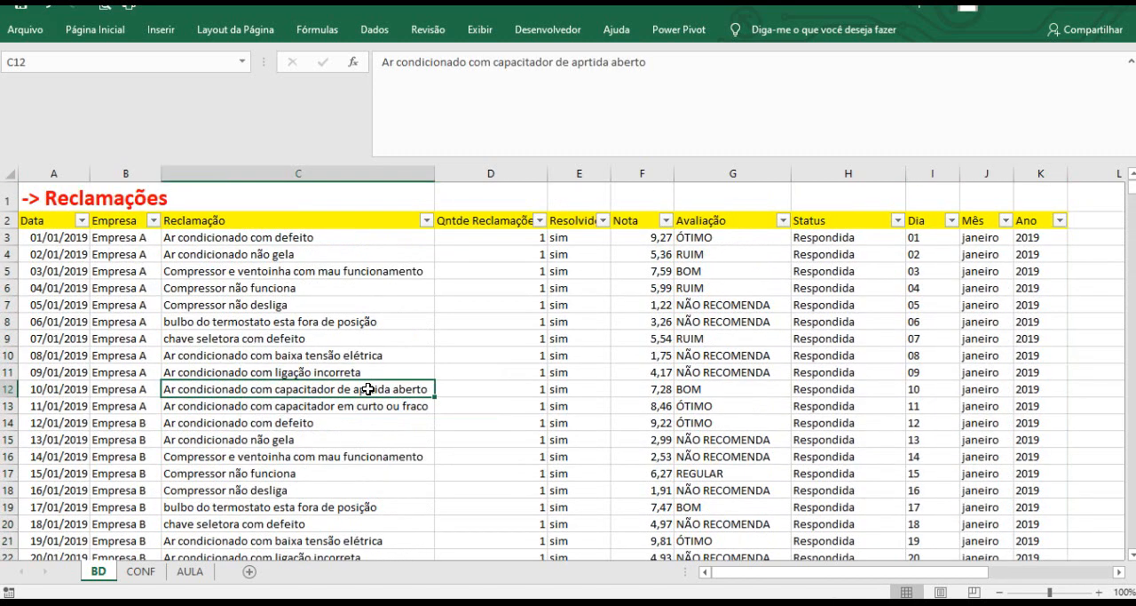
{"action": "left_click", "coordinate": [190, 571]}
{"action": "left_click", "coordinate": [259, 268]}
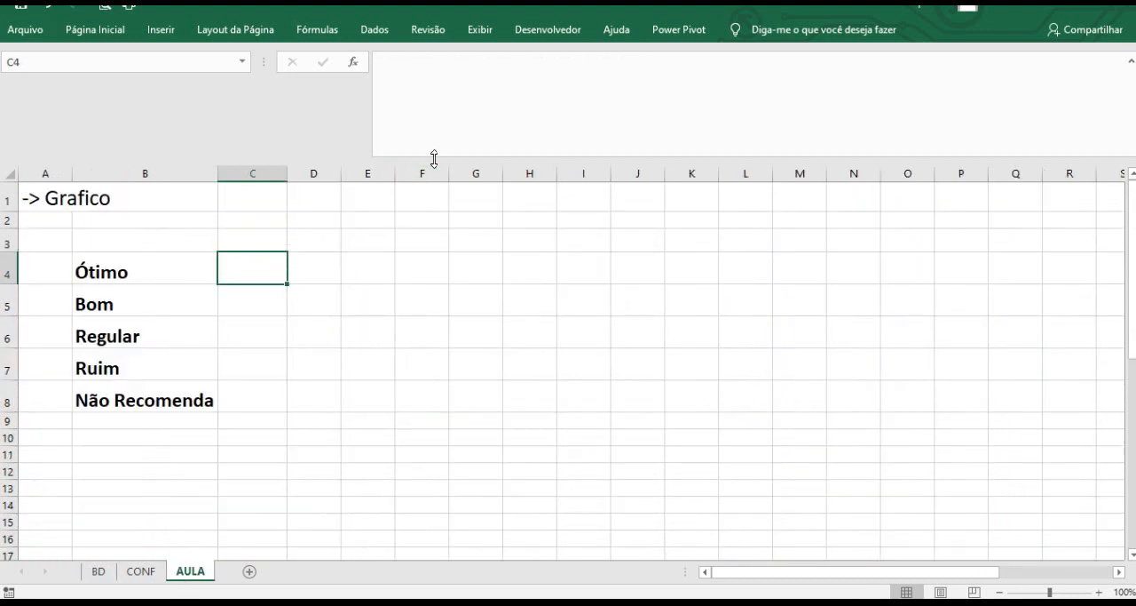
{"action": "left_click_drag", "start_coordinate": [434, 158], "coordinate": [447, 79]}
{"action": "key", "text": "Down"}
{"action": "key", "text": "Down"}
{"action": "key", "text": "Down"}
{"action": "key", "text": "Down"}
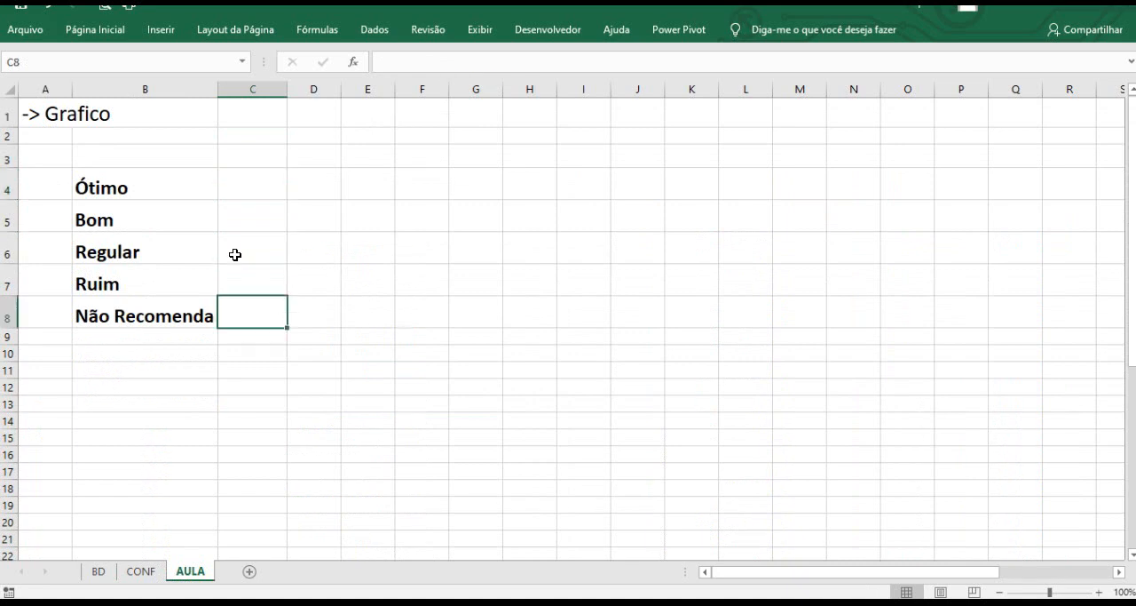
{"action": "left_click", "coordinate": [123, 191]}
{"action": "left_click", "coordinate": [245, 188]}
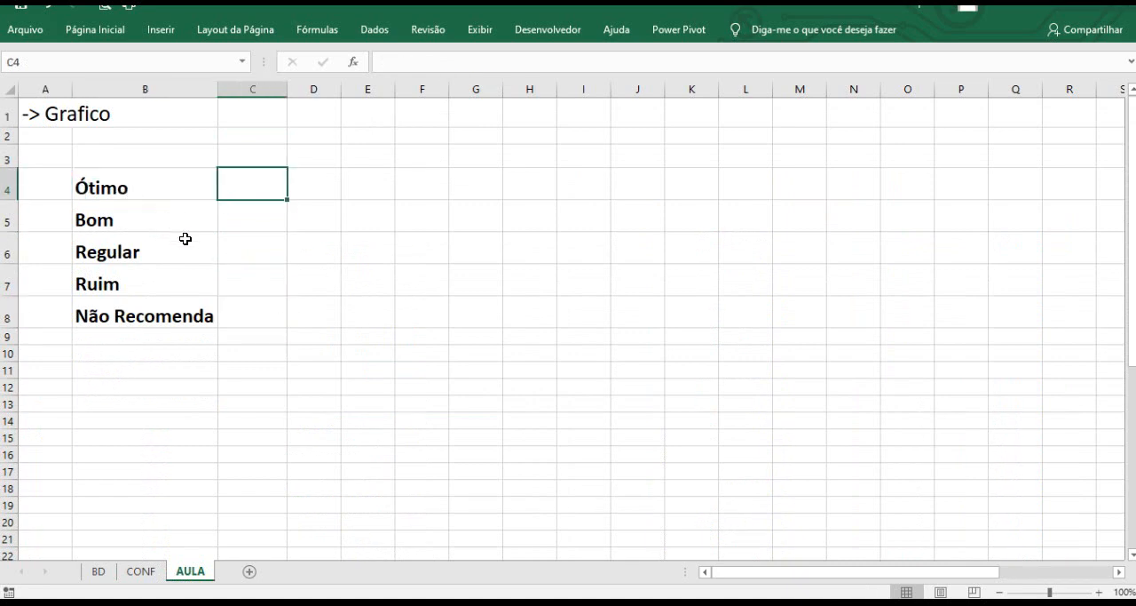
{"action": "left_click", "coordinate": [133, 220]}
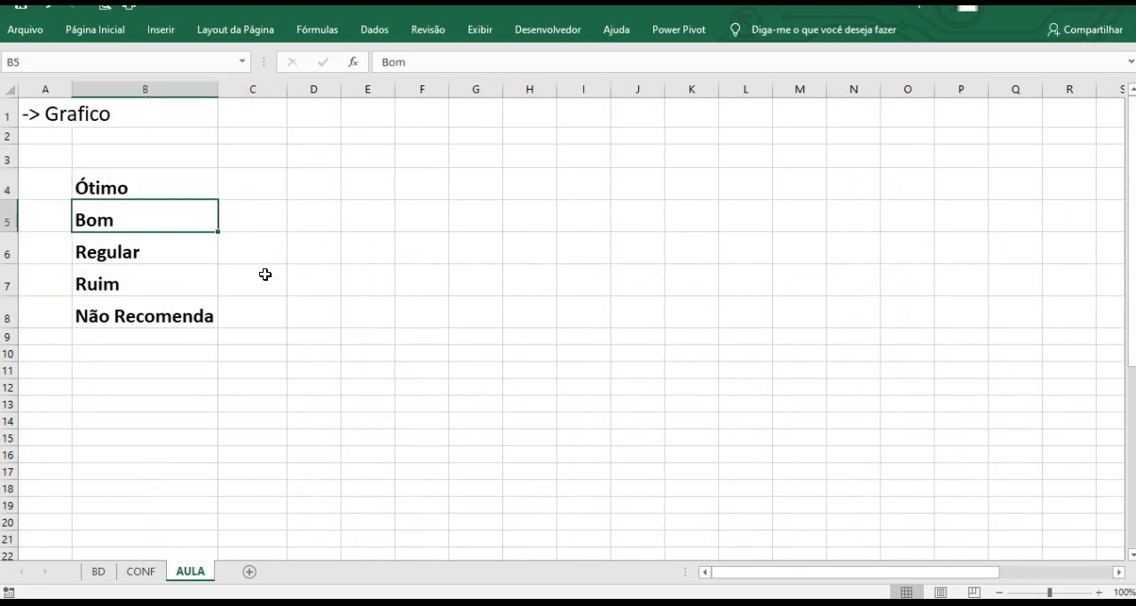
{"action": "left_click", "coordinate": [238, 188]}
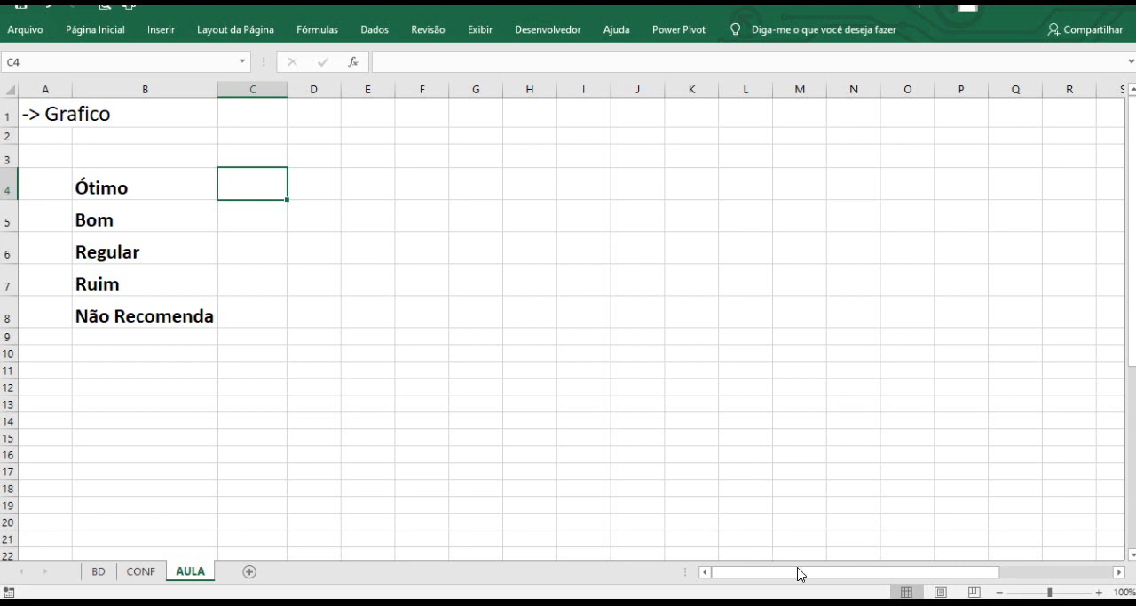
Examine the Selecione panel with its Empresa and Mês cells and the emoji rating legend.
{"action": "left_click_drag", "start_coordinate": [799, 572], "coordinate": [848, 573]}
{"action": "left_click", "coordinate": [1007, 187]}
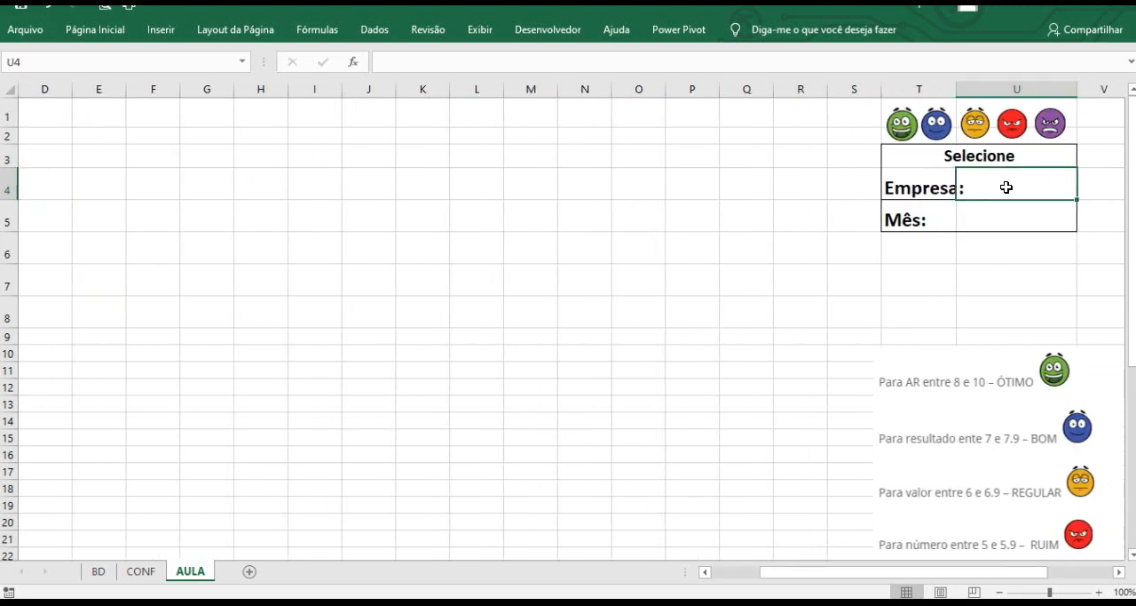
{"action": "left_click", "coordinate": [1009, 219]}
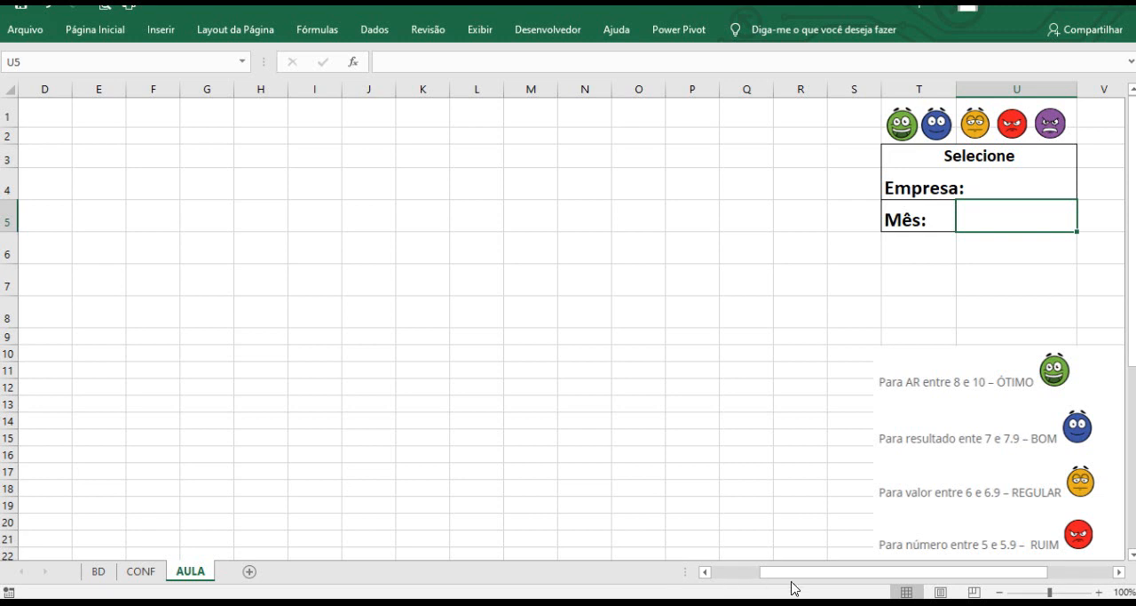
{"action": "left_click_drag", "start_coordinate": [782, 576], "coordinate": [781, 576]}
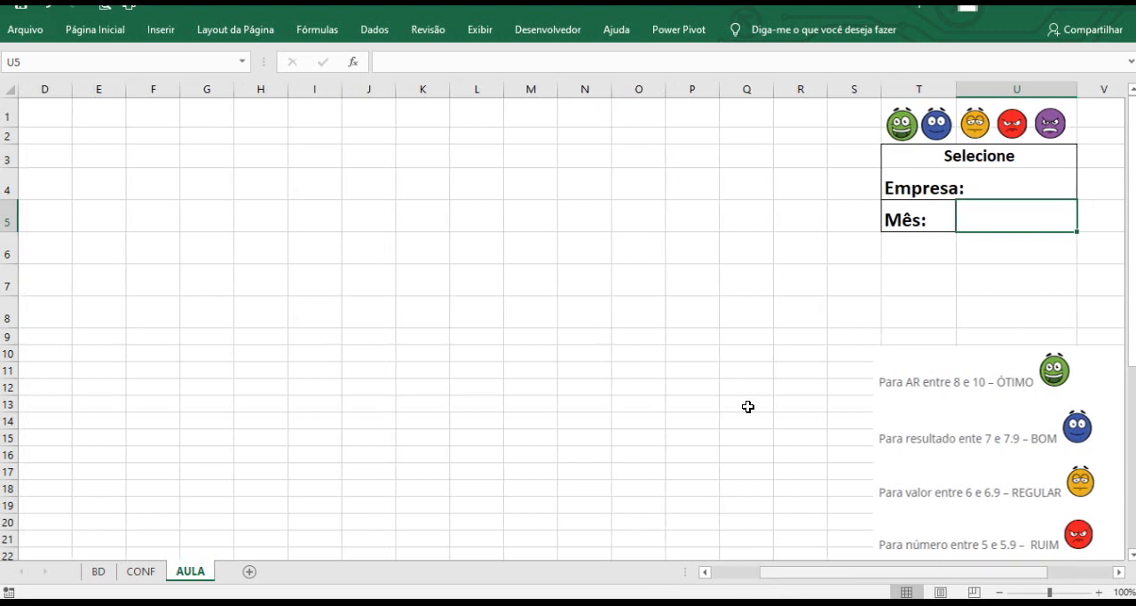
{"action": "left_click", "coordinate": [691, 286]}
{"action": "left_click", "coordinate": [974, 219]}
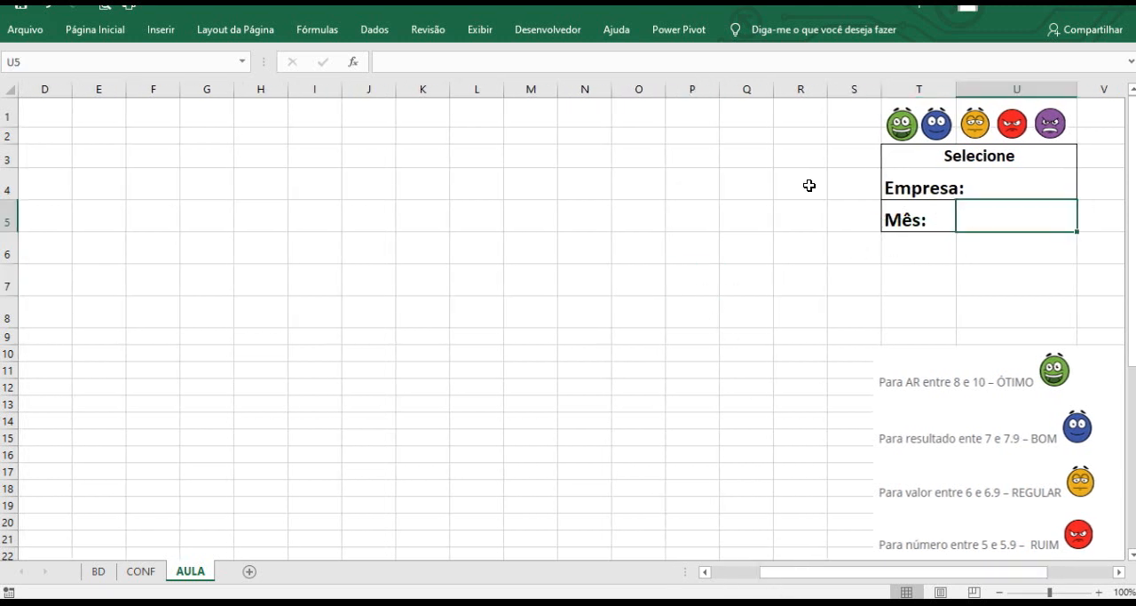
Add list data validation to the Mês cell using the months in CONF!$A$2:$A$13 as the source.
{"action": "left_click", "coordinate": [371, 31]}
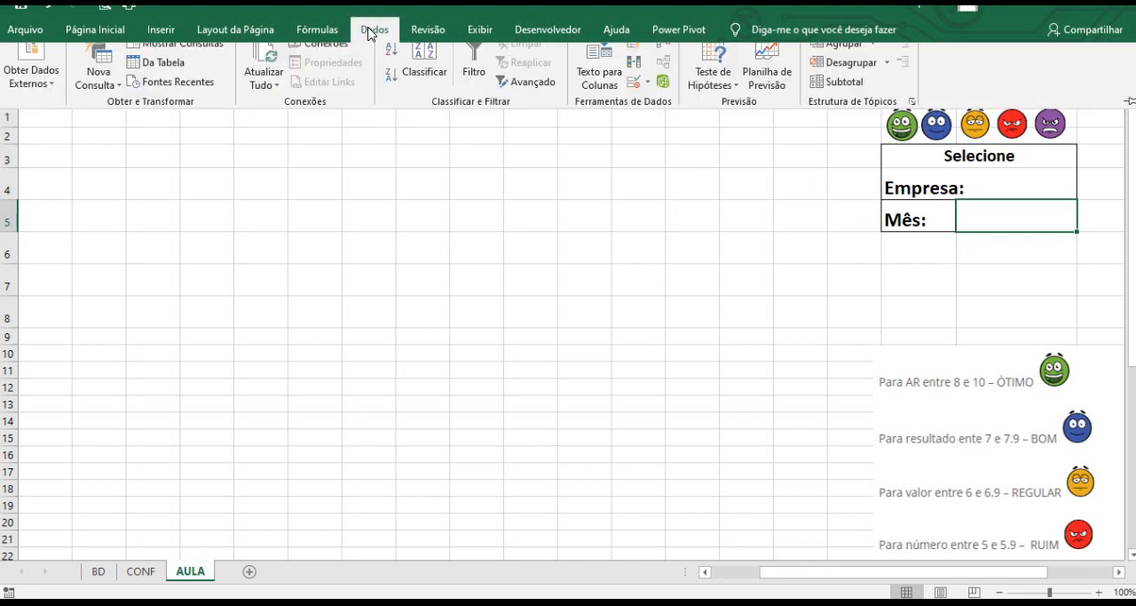
{"action": "left_click", "coordinate": [648, 94]}
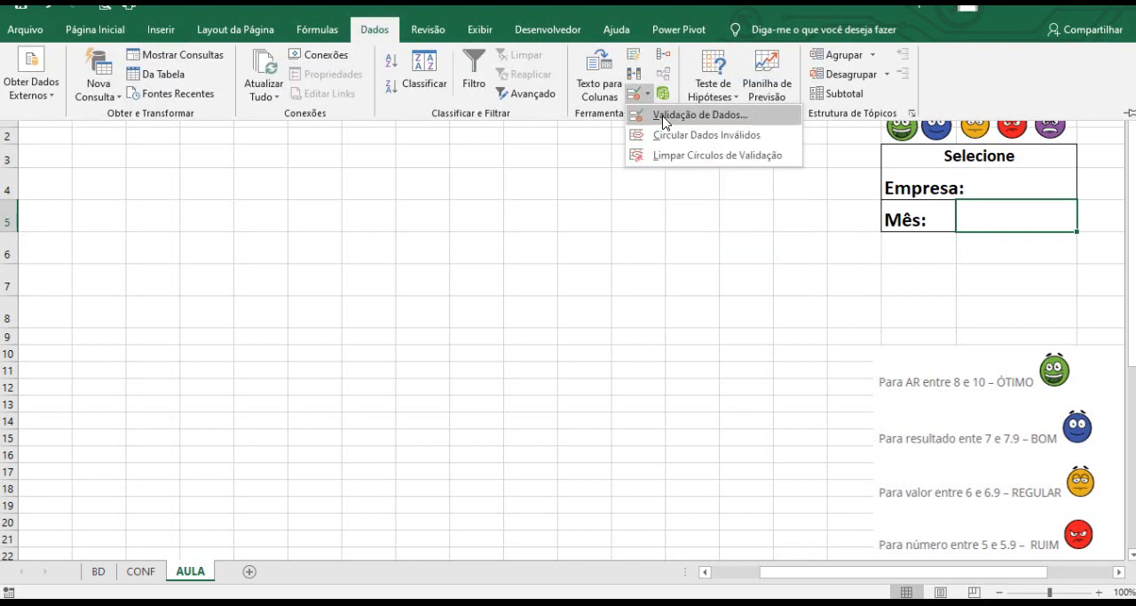
{"action": "left_click", "coordinate": [664, 117]}
{"action": "left_click_drag", "start_coordinate": [736, 264], "coordinate": [455, 213]}
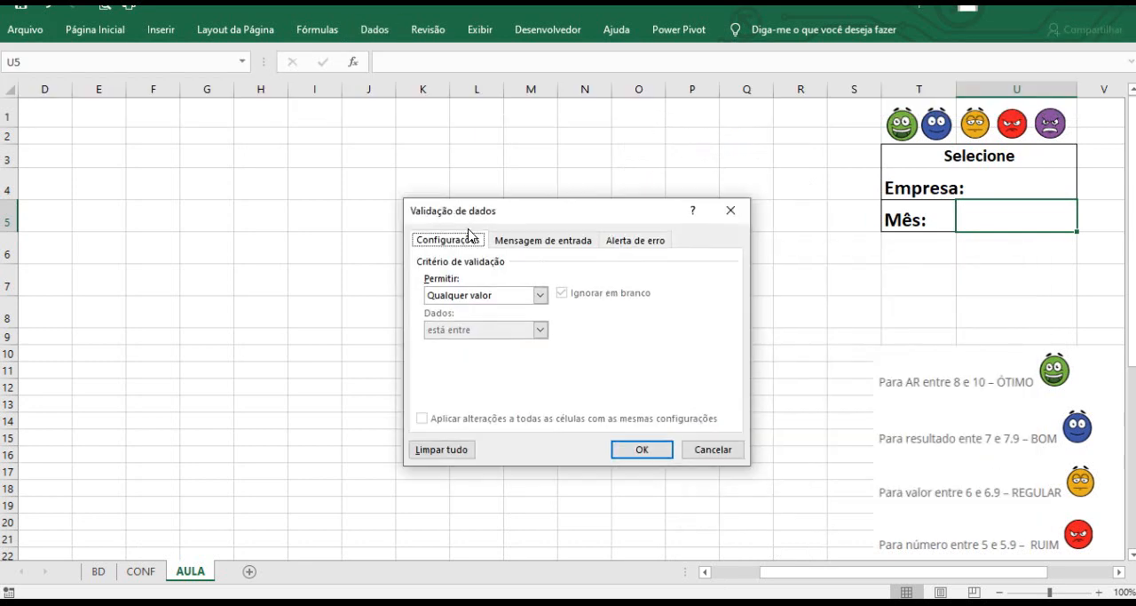
{"action": "left_click", "coordinate": [540, 296]}
{"action": "left_click", "coordinate": [525, 344]}
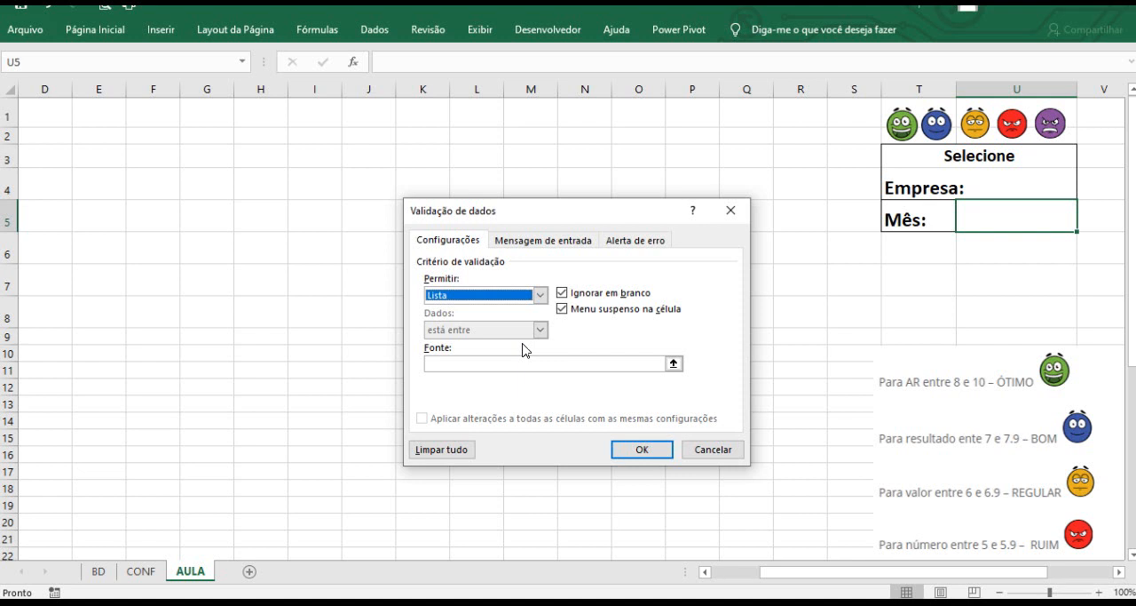
{"action": "left_click", "coordinate": [512, 360]}
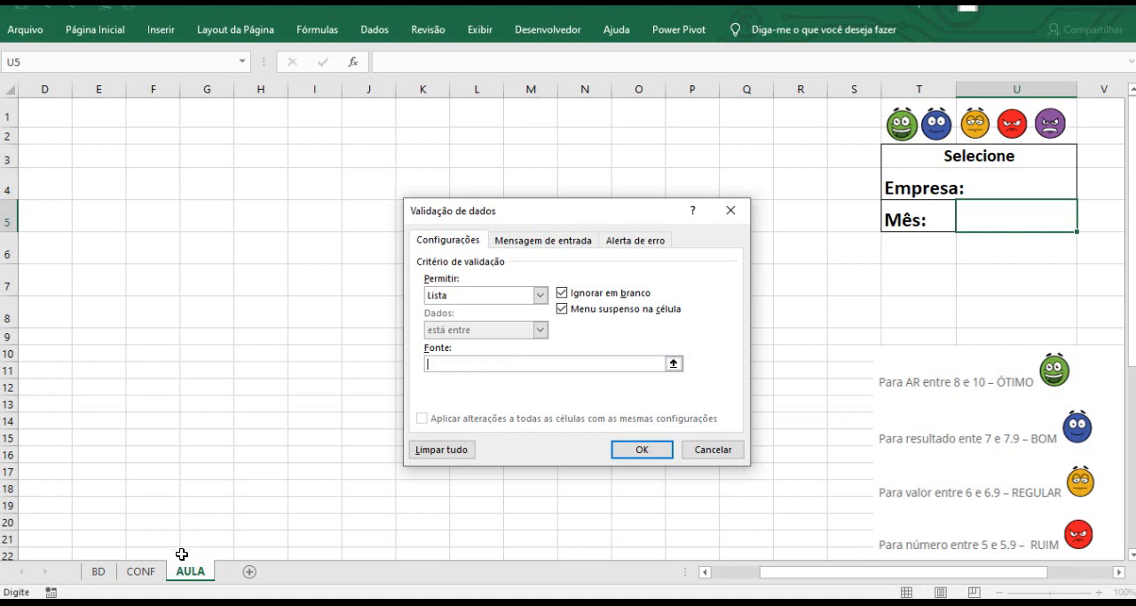
{"action": "left_click", "coordinate": [150, 575]}
{"action": "left_click", "coordinate": [148, 576]}
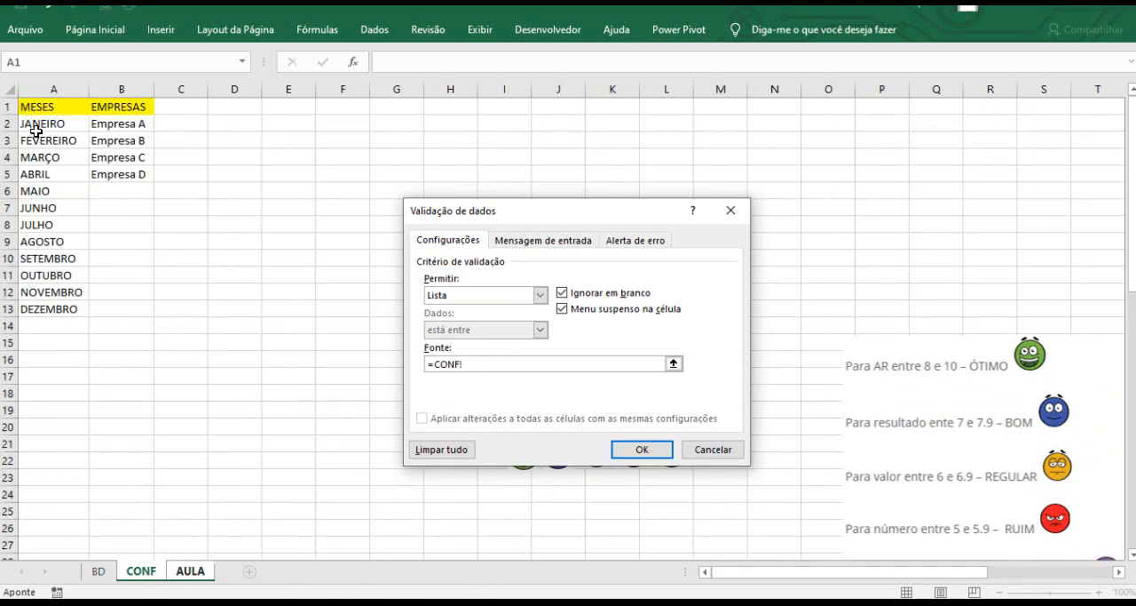
{"action": "left_click", "coordinate": [39, 126]}
{"action": "left_click_drag", "start_coordinate": [39, 126], "coordinate": [42, 311]}
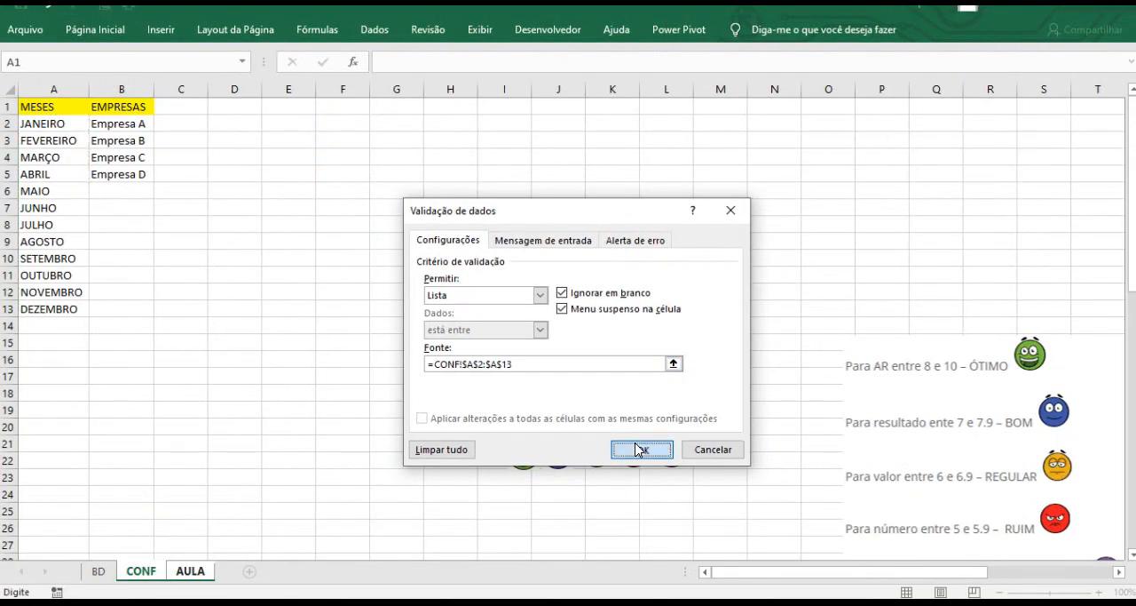
{"action": "left_click", "coordinate": [774, 533]}
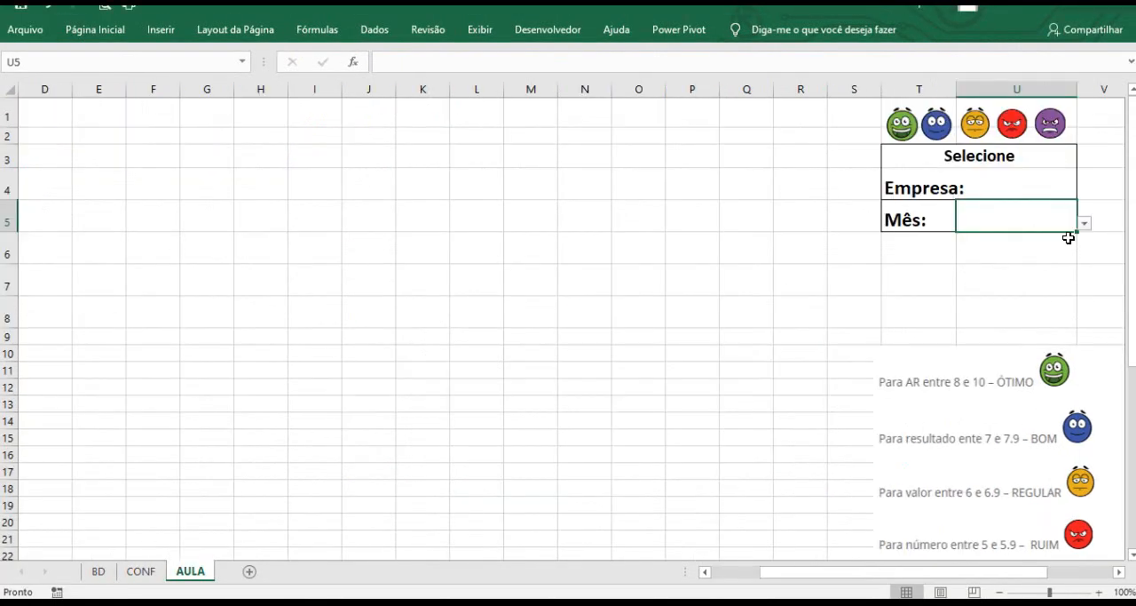
Check the Mês dropdown's month entries against the month list on the CONF sheet.
{"action": "left_click", "coordinate": [1084, 223]}
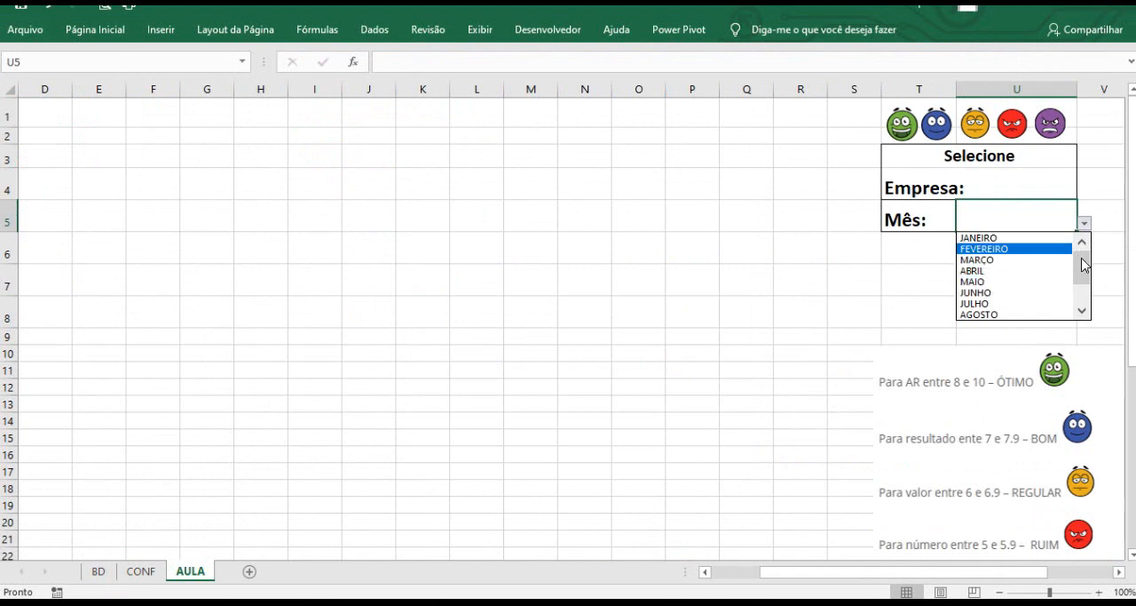
{"action": "left_click_drag", "start_coordinate": [1083, 263], "coordinate": [1083, 299]}
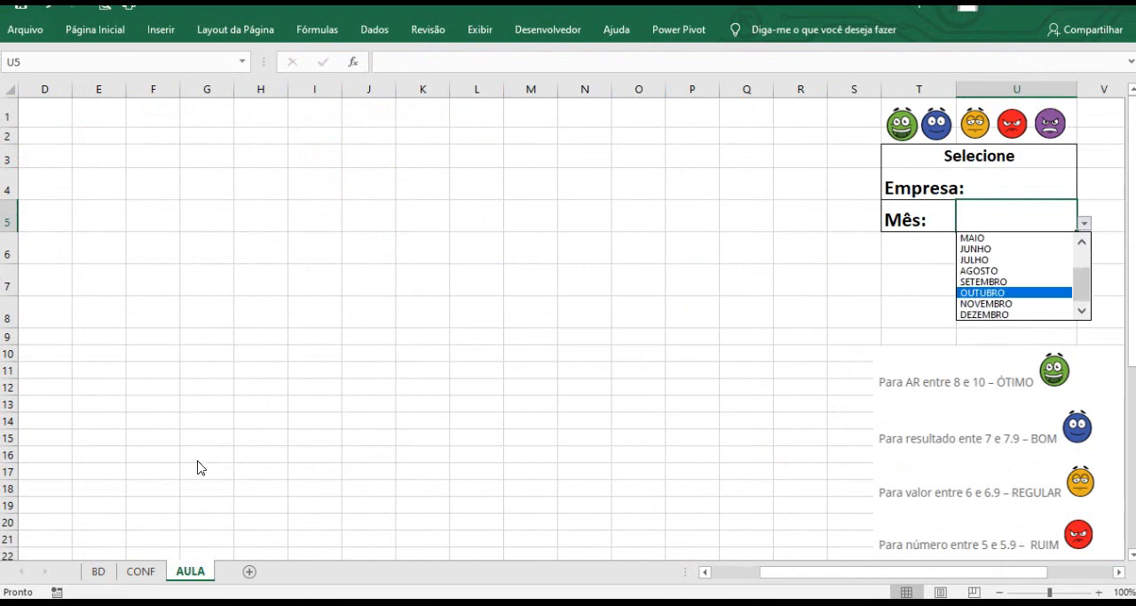
{"action": "left_click", "coordinate": [139, 571]}
{"action": "left_click", "coordinate": [139, 571]}
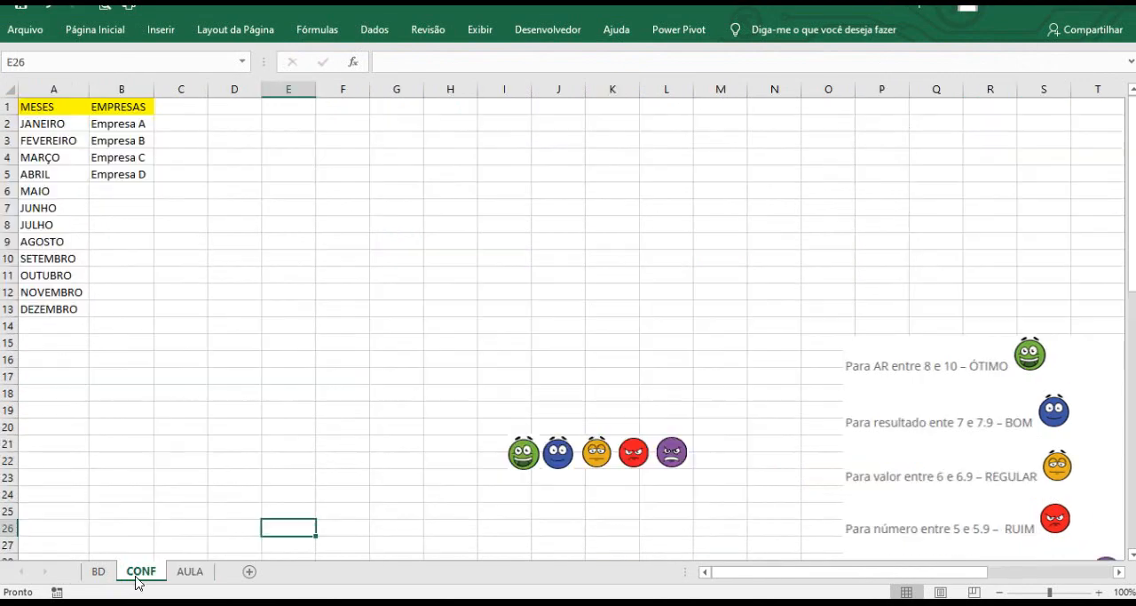
{"action": "left_click", "coordinate": [98, 571]}
{"action": "left_click", "coordinate": [139, 571]}
{"action": "left_click_drag", "start_coordinate": [51, 123], "coordinate": [50, 308]}
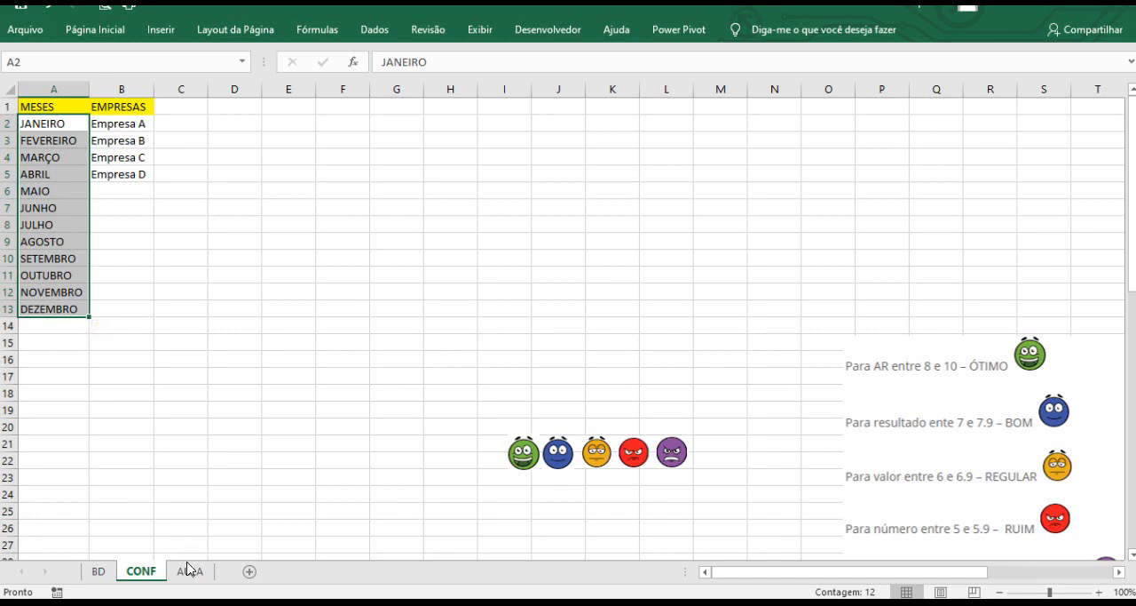
{"action": "left_click", "coordinate": [190, 570]}
{"action": "left_click", "coordinate": [1084, 223]}
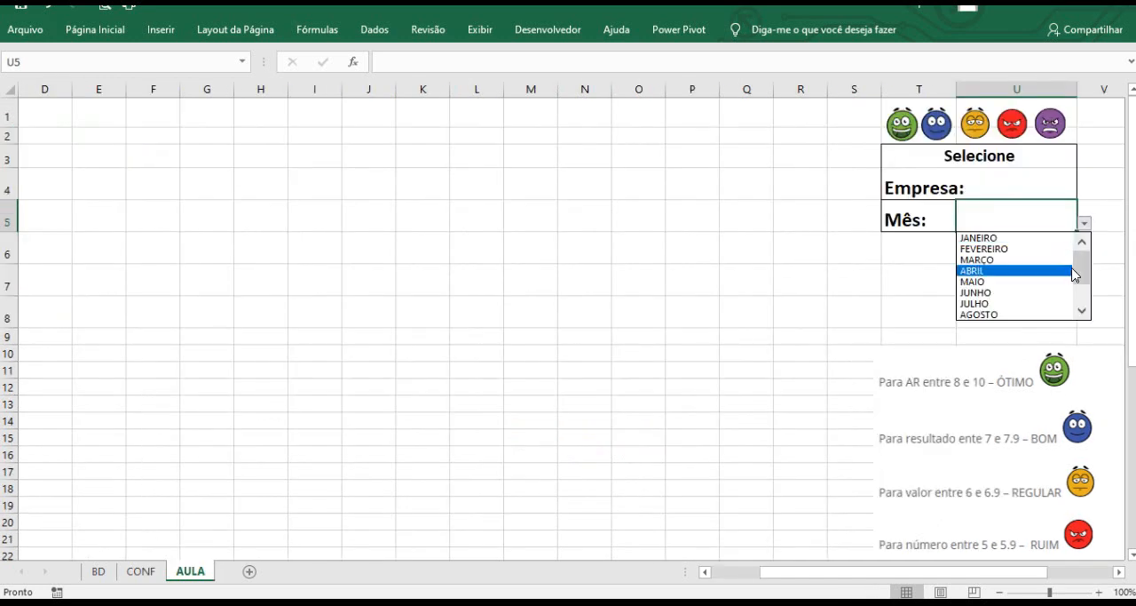
{"action": "mouse_move", "coordinate": [1080, 273]}
{"action": "left_mouse_down"}
{"action": "mouse_move", "coordinate": [1083, 305]}
{"action": "mouse_move", "coordinate": [1082, 266]}
{"action": "left_mouse_up"}
{"action": "left_click", "coordinate": [831, 268]}
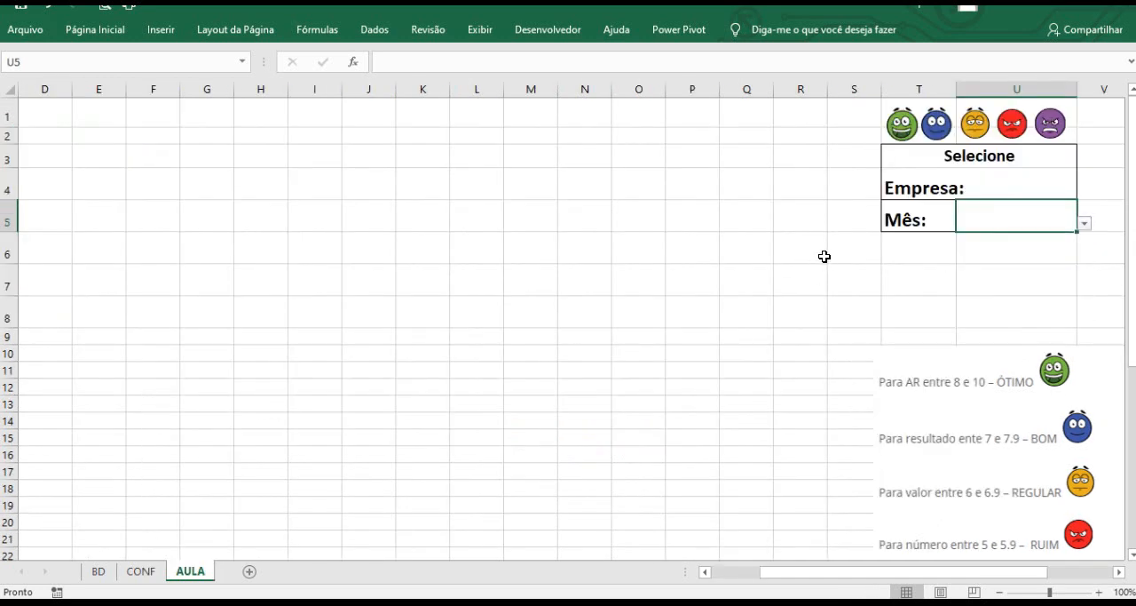
Add list data validation to the Empresa cell using the companies in CONF!$B$2:$B$5 as the source.
{"action": "left_click", "coordinate": [998, 187]}
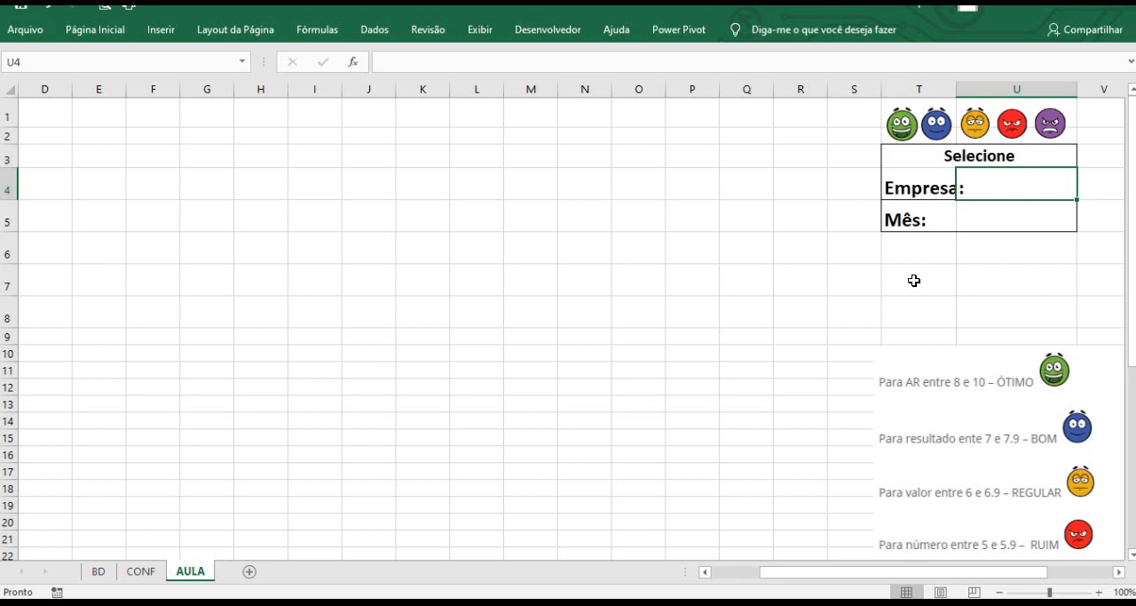
{"action": "left_click", "coordinate": [374, 32]}
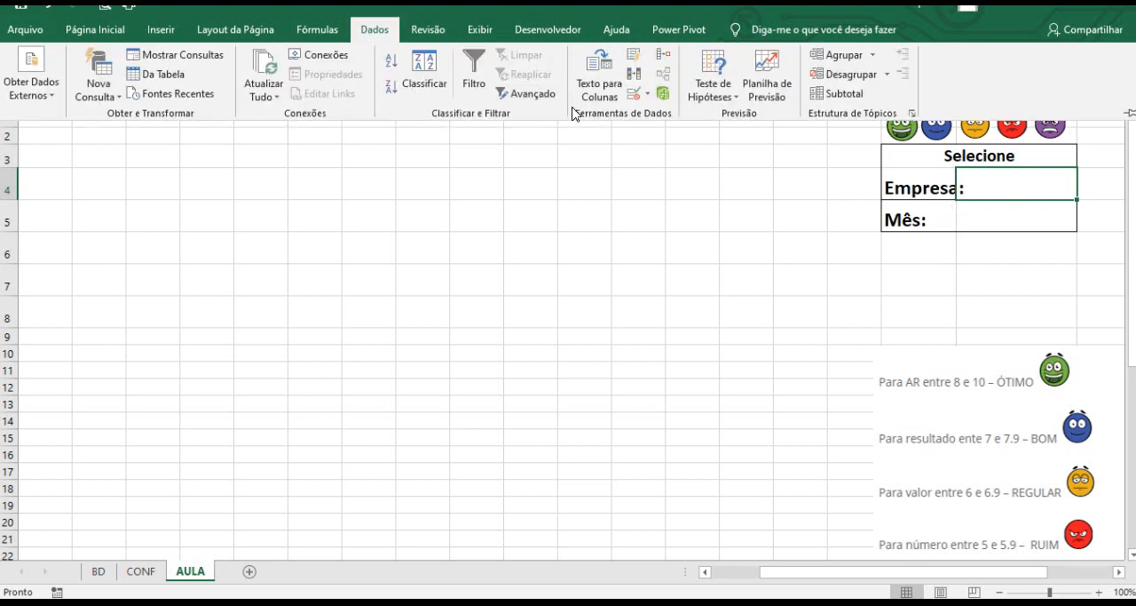
{"action": "left_click", "coordinate": [648, 98]}
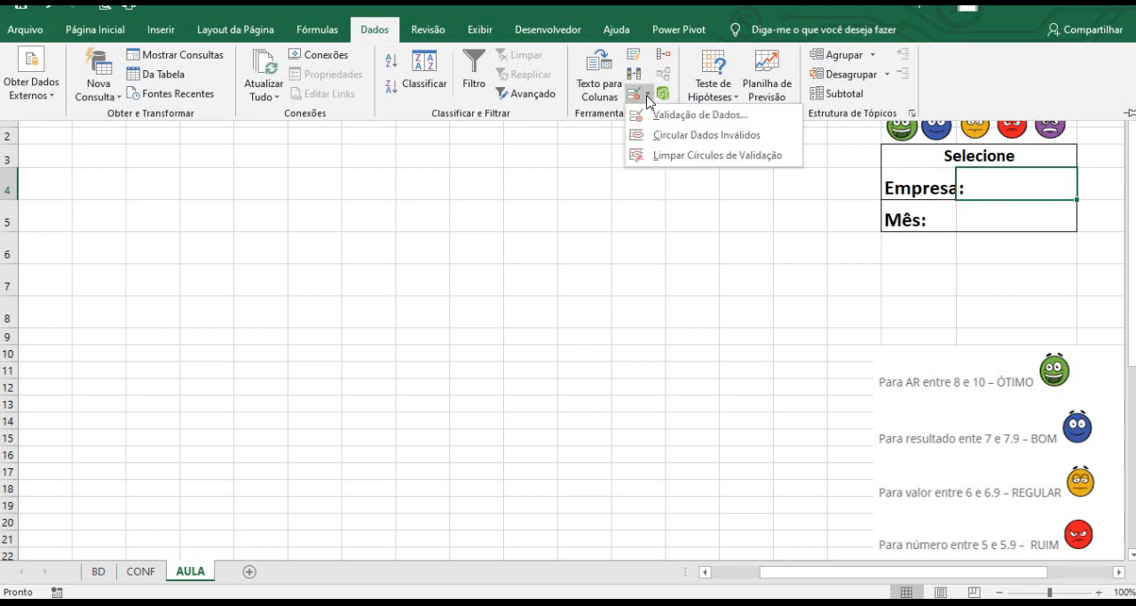
{"action": "left_click", "coordinate": [657, 116]}
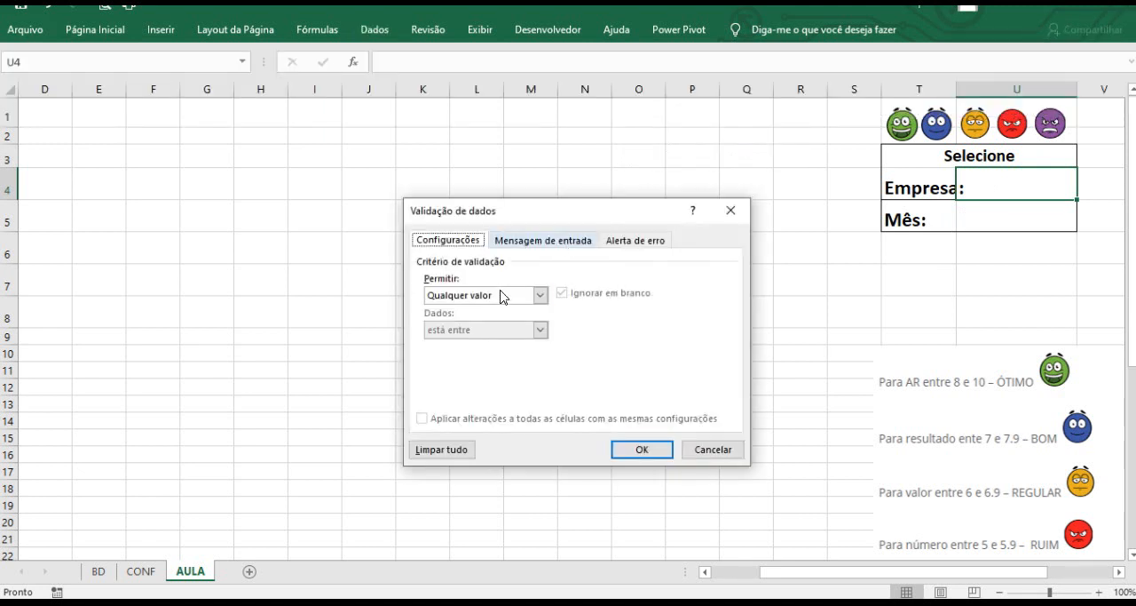
{"action": "left_click", "coordinate": [540, 295]}
{"action": "left_click", "coordinate": [487, 352]}
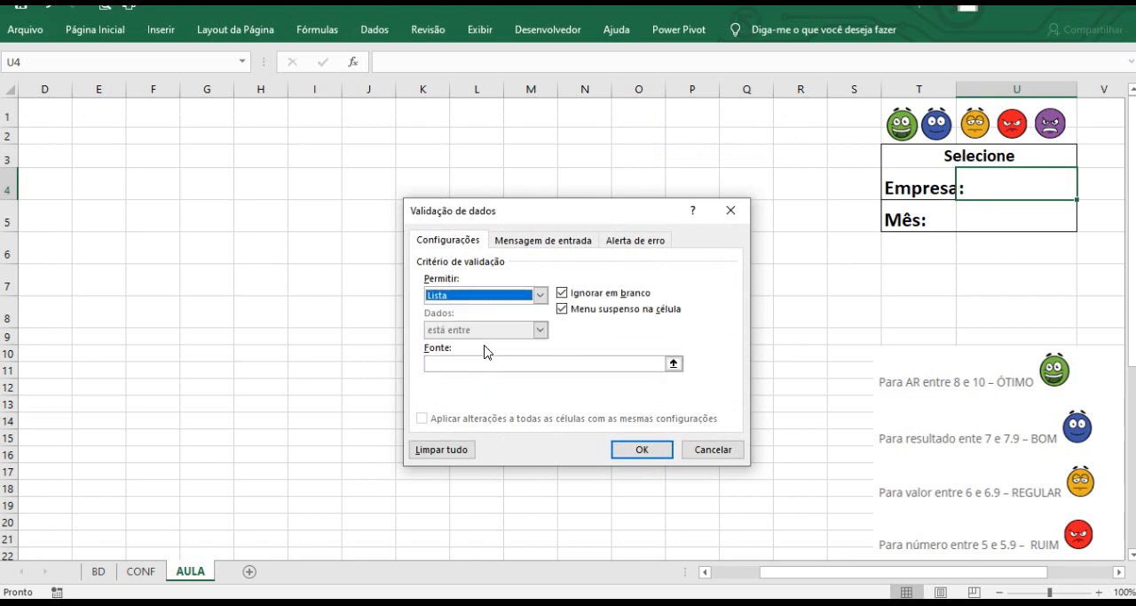
{"action": "left_click", "coordinate": [472, 365]}
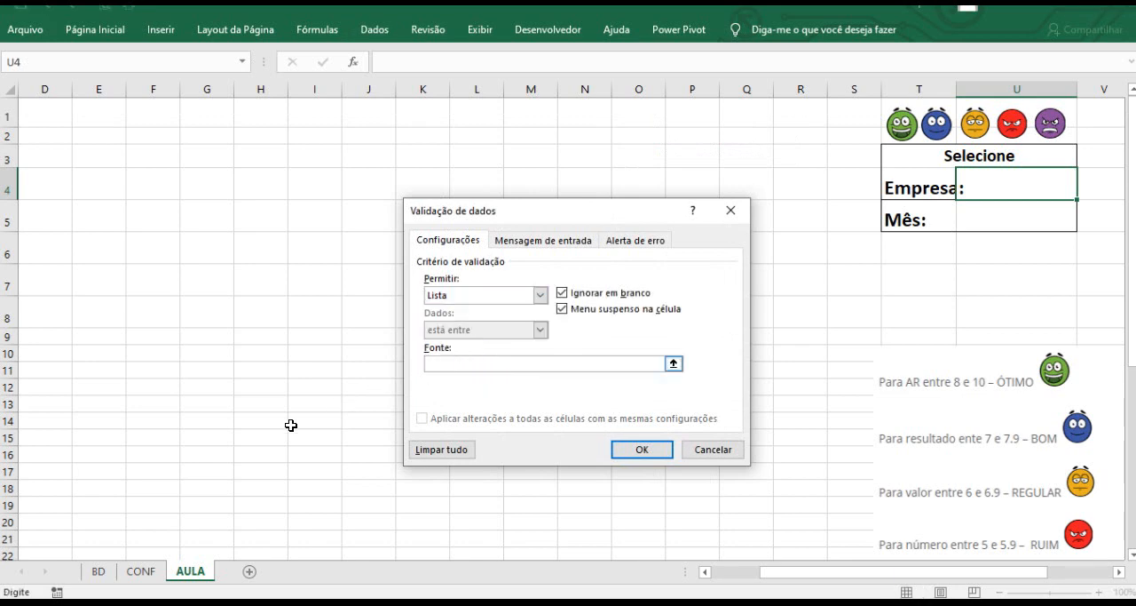
{"action": "left_click", "coordinate": [142, 571]}
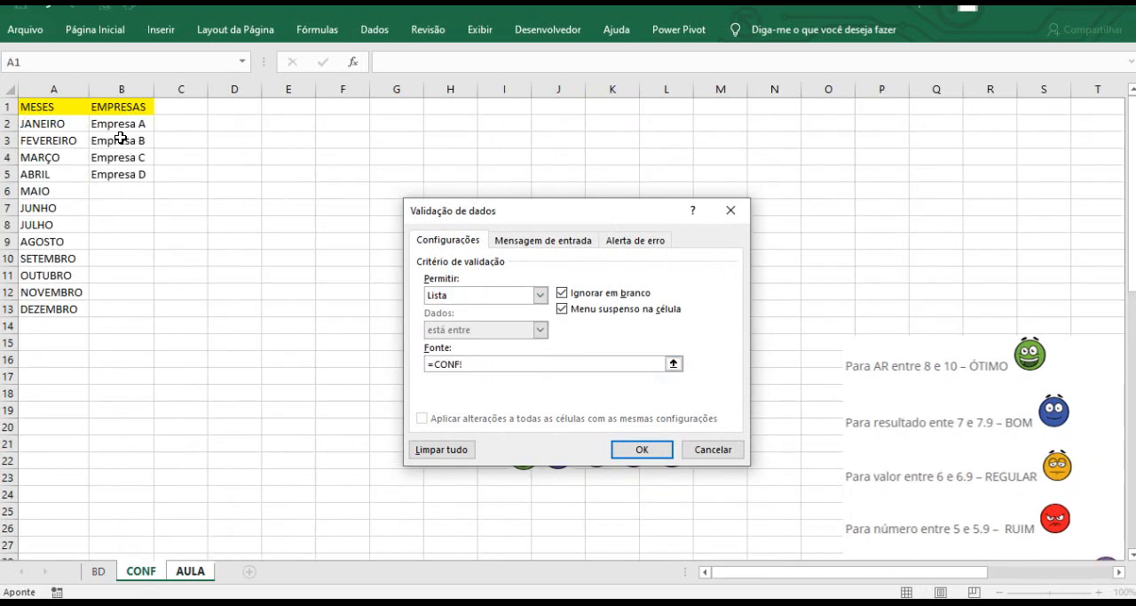
{"action": "left_click_drag", "start_coordinate": [116, 126], "coordinate": [120, 167]}
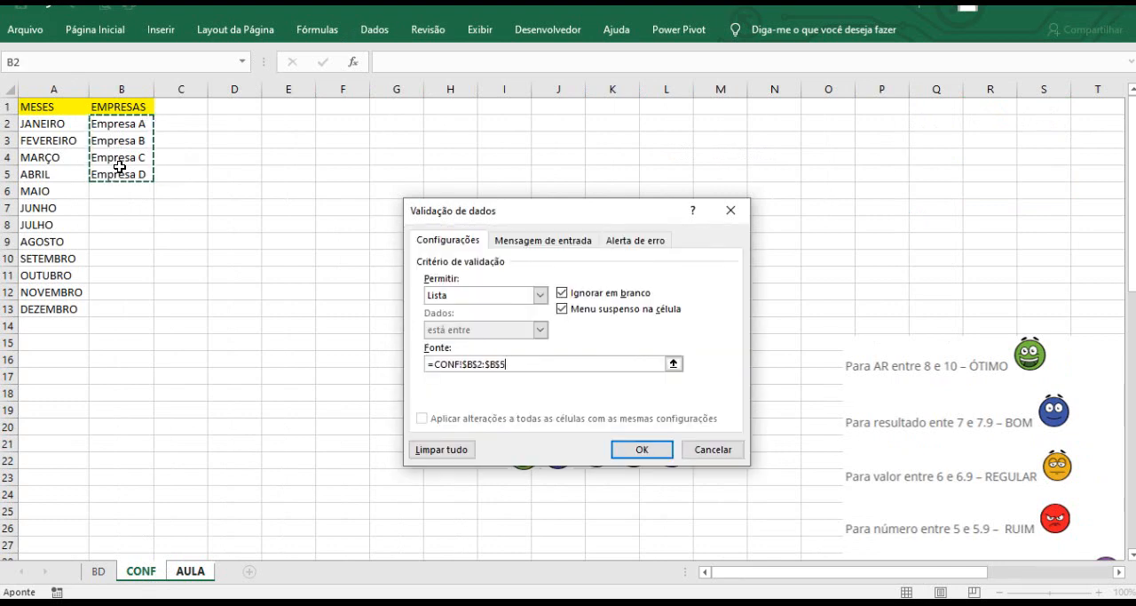
{"action": "left_click", "coordinate": [642, 450]}
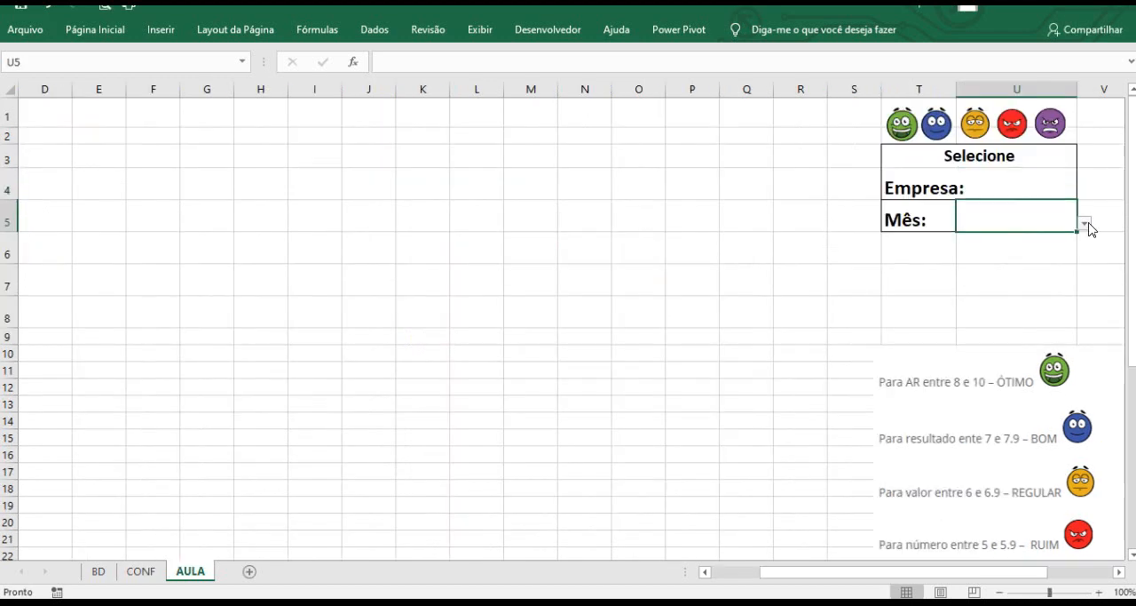
Open the Mês and Empresa dropdowns to review their available options.
{"action": "left_click", "coordinate": [1085, 224]}
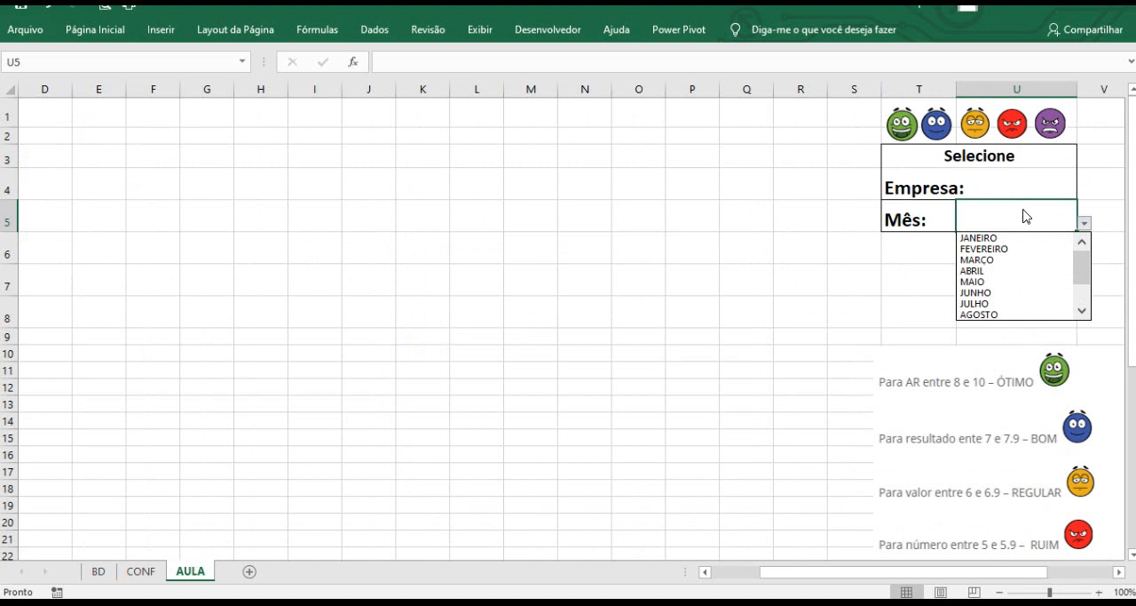
{"action": "key", "text": "Escape"}
{"action": "left_click", "coordinate": [1068, 184]}
{"action": "left_click", "coordinate": [1084, 191]}
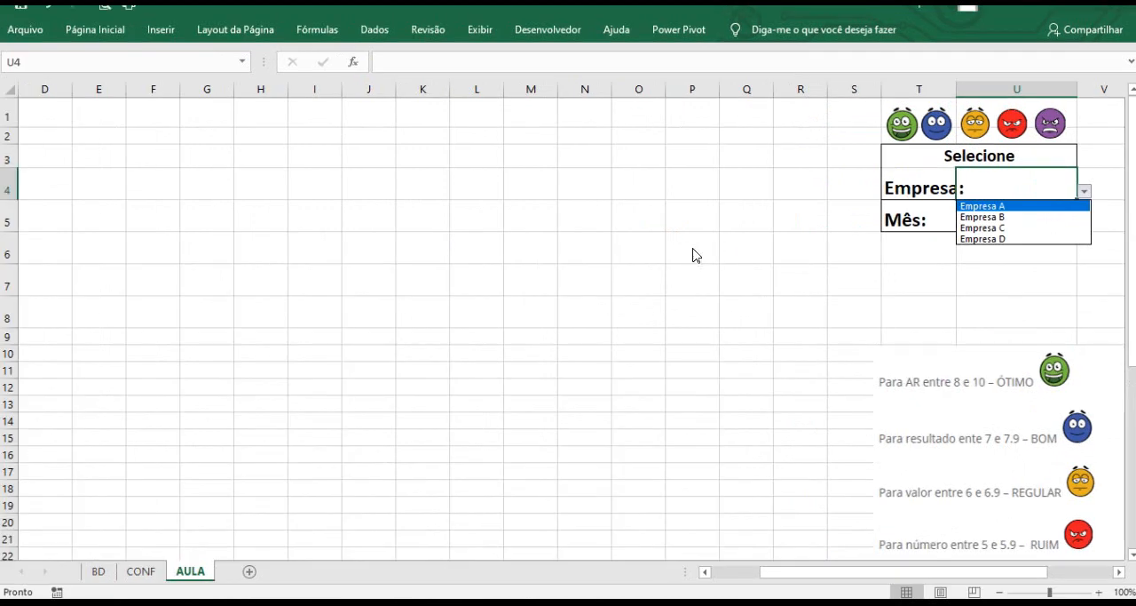
{"action": "key", "text": "Escape"}
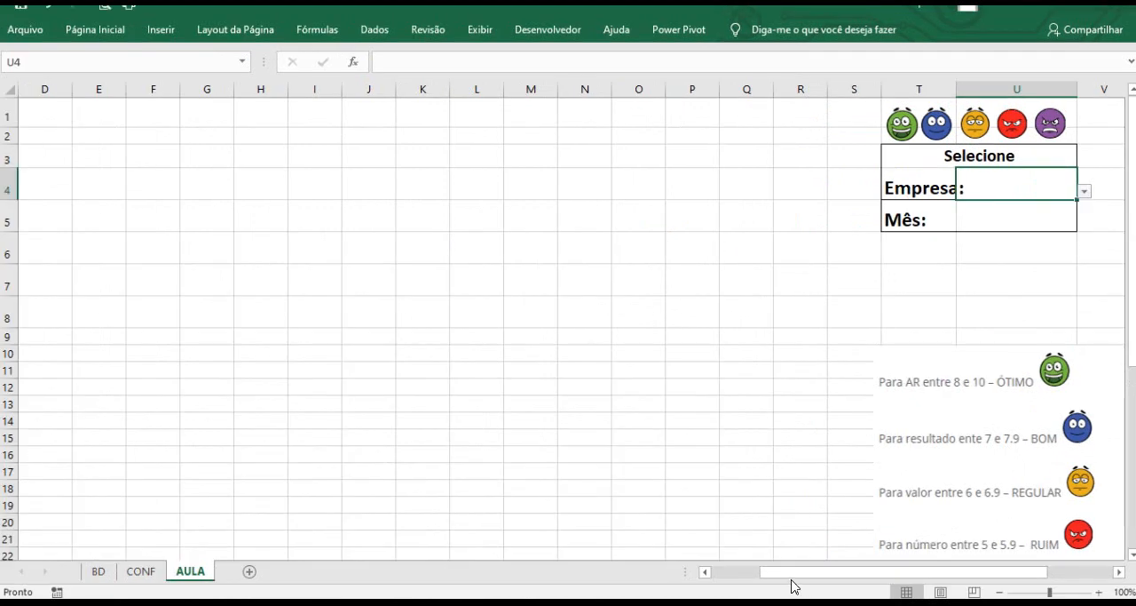
Select Empresa A as the company and JANEIRO as the month in the Selecione panel.
{"action": "mouse_move", "coordinate": [794, 578]}
{"action": "left_mouse_down"}
{"action": "mouse_move", "coordinate": [742, 577]}
{"action": "mouse_move", "coordinate": [782, 577]}
{"action": "left_mouse_up"}
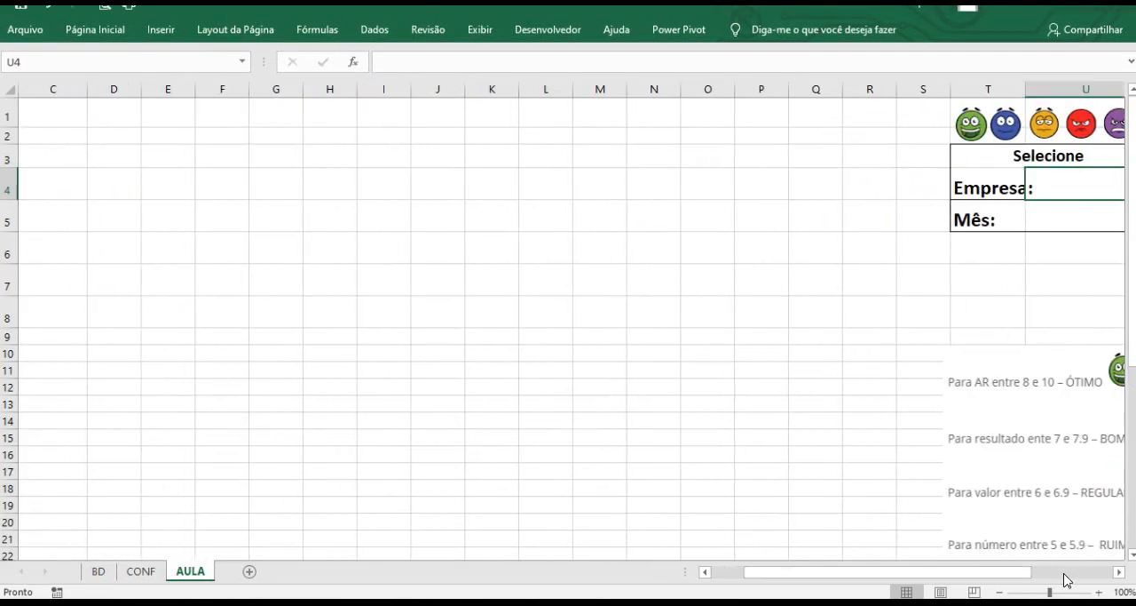
{"action": "left_click", "coordinate": [1118, 572]}
{"action": "left_click", "coordinate": [1118, 572]}
{"action": "left_click", "coordinate": [1029, 192]}
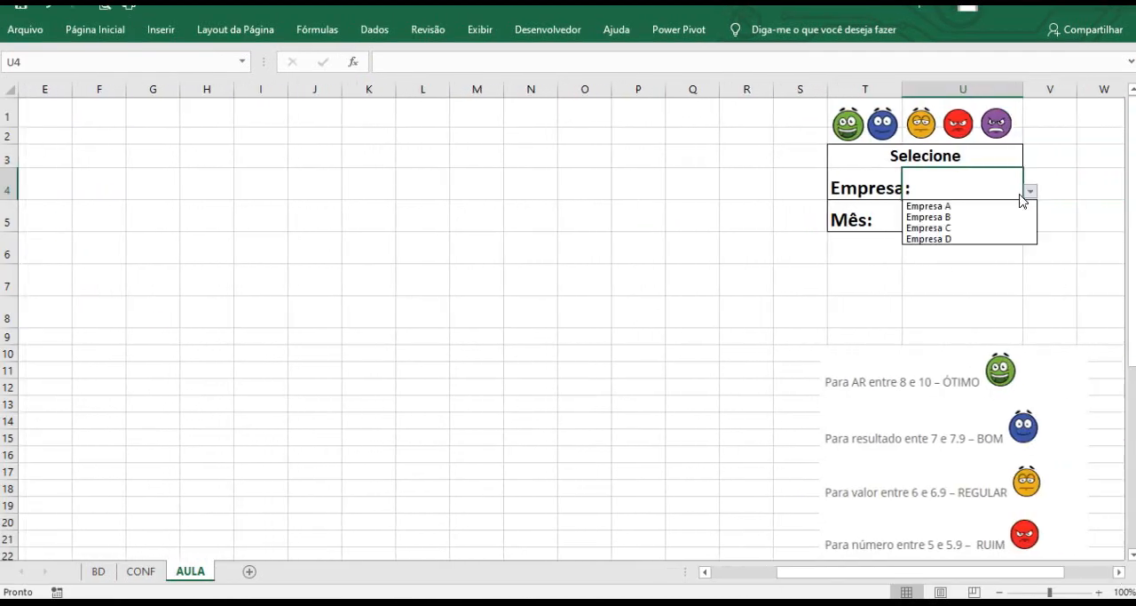
{"action": "left_click", "coordinate": [1007, 210]}
{"action": "left_click", "coordinate": [997, 216]}
{"action": "left_click", "coordinate": [1030, 223]}
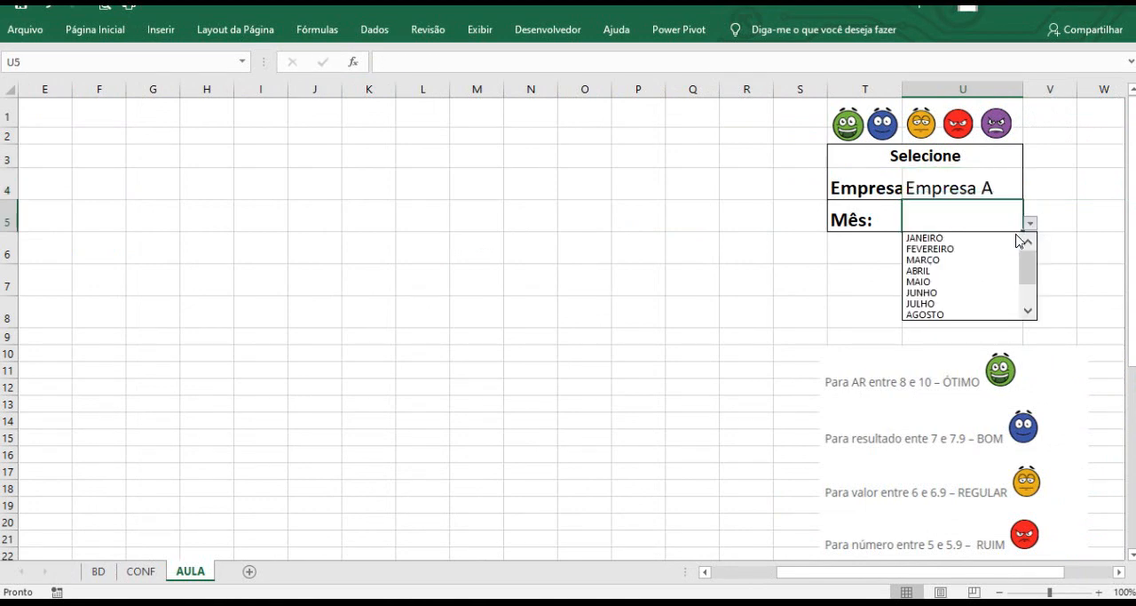
{"action": "left_click", "coordinate": [1009, 239]}
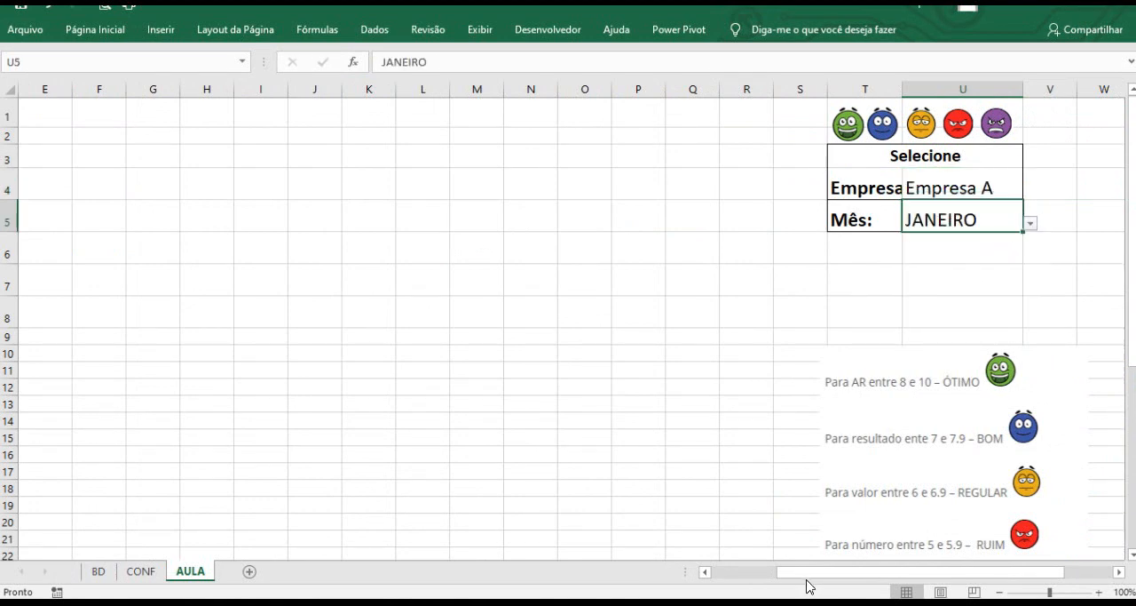
Start a CONT.SES formula in cell C4 beside the Ótimo label.
{"action": "left_click_drag", "start_coordinate": [781, 575], "coordinate": [705, 574]}
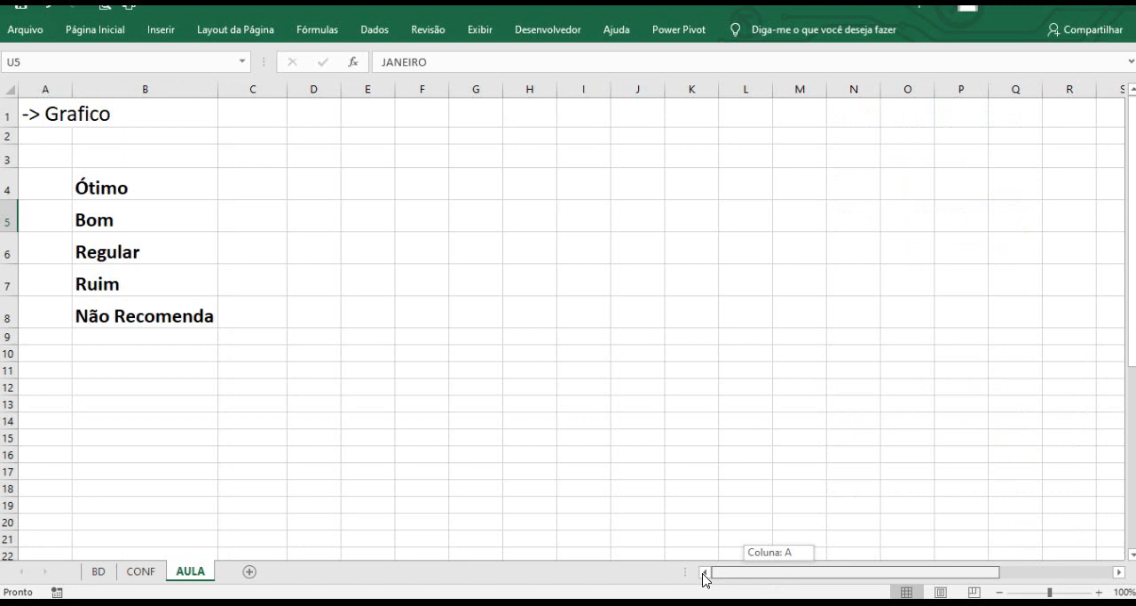
{"action": "left_click", "coordinate": [149, 302]}
{"action": "left_click", "coordinate": [232, 191]}
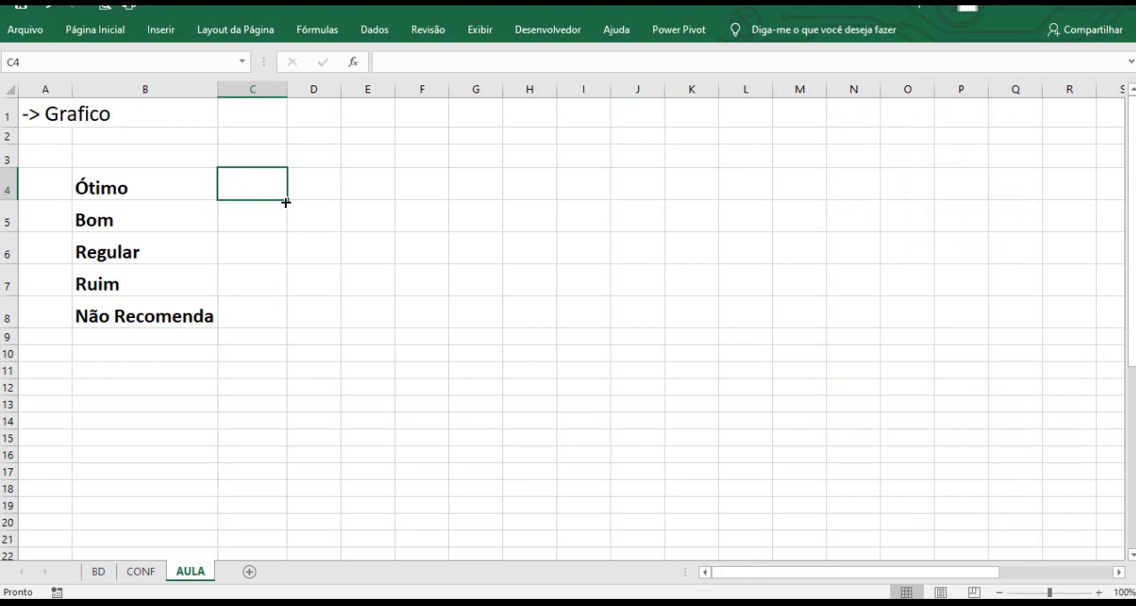
{"action": "type", "text": "=CONT"}
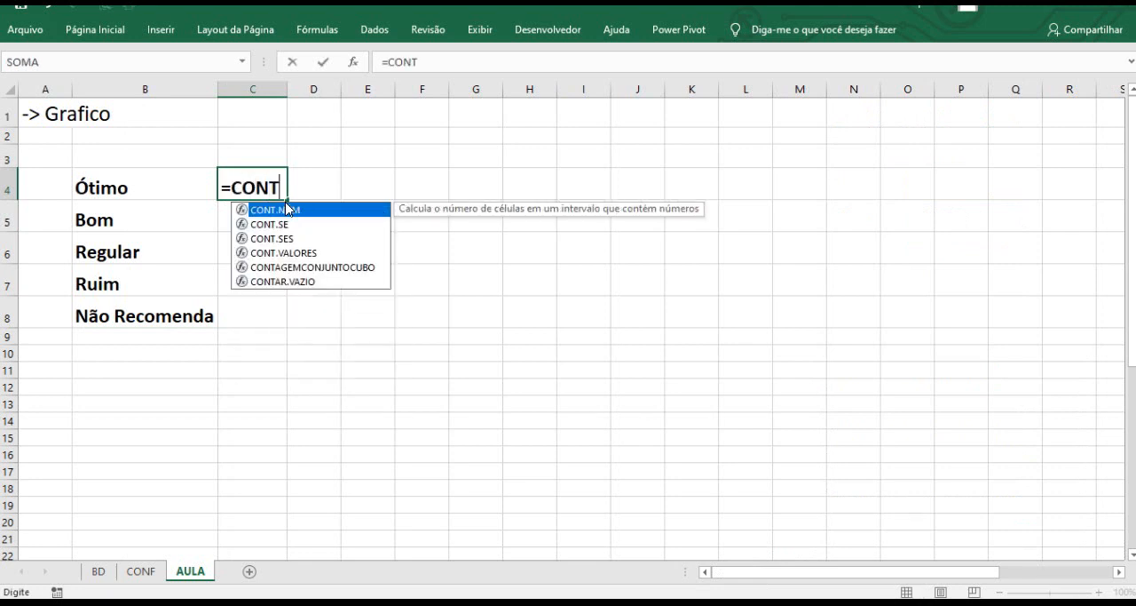
{"action": "type", "text": ".SES"}
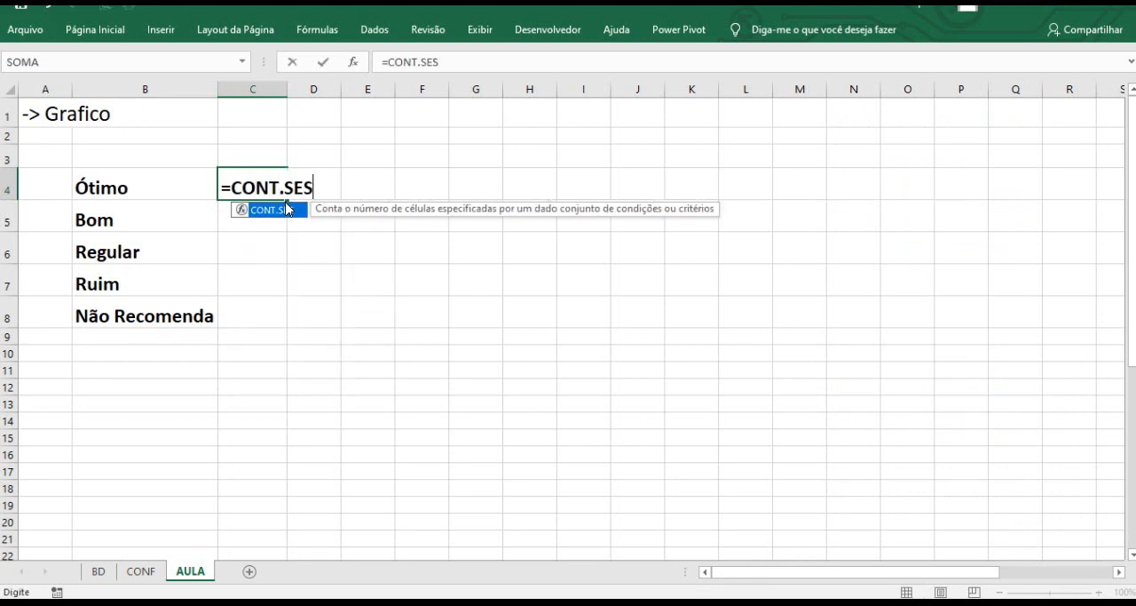
{"action": "double_click", "coordinate": [271, 210]}
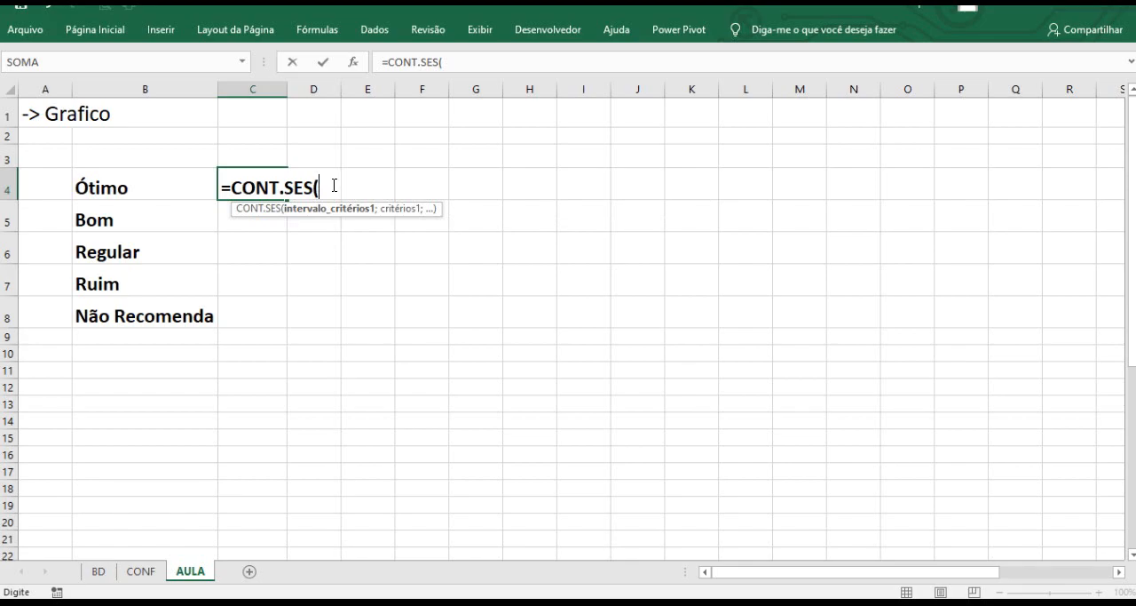
{"action": "key", "text": "ctrl+1"}
{"action": "left_click", "coordinate": [335, 185]}
{"action": "left_click_drag", "start_coordinate": [358, 241], "coordinate": [442, 327]}
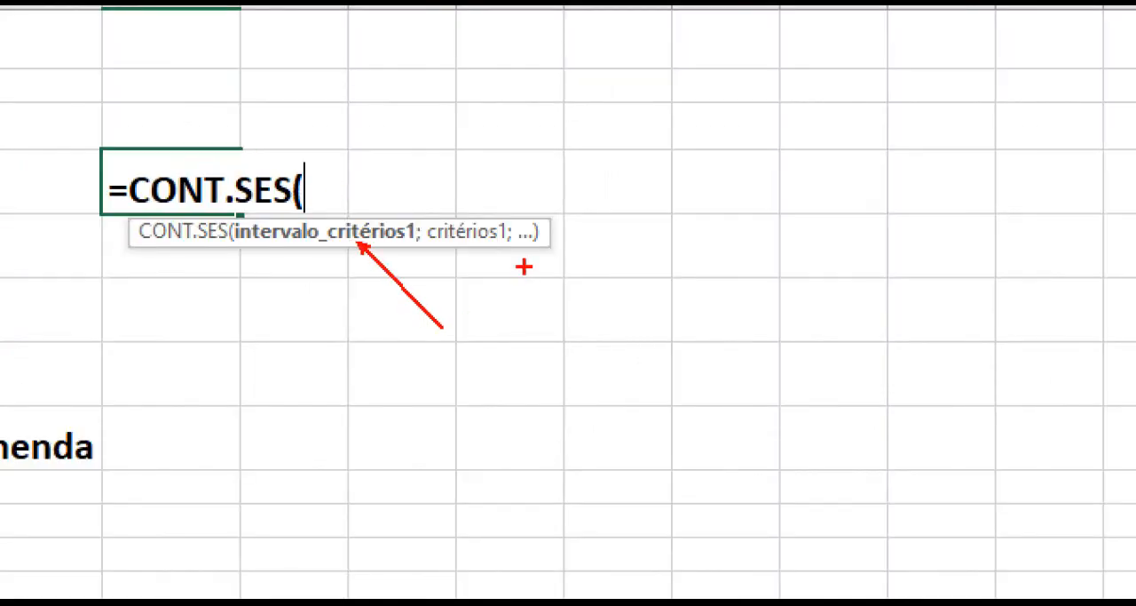
{"action": "left_click_drag", "start_coordinate": [493, 248], "coordinate": [574, 310]}
{"action": "left_click_drag", "start_coordinate": [536, 236], "coordinate": [593, 204]}
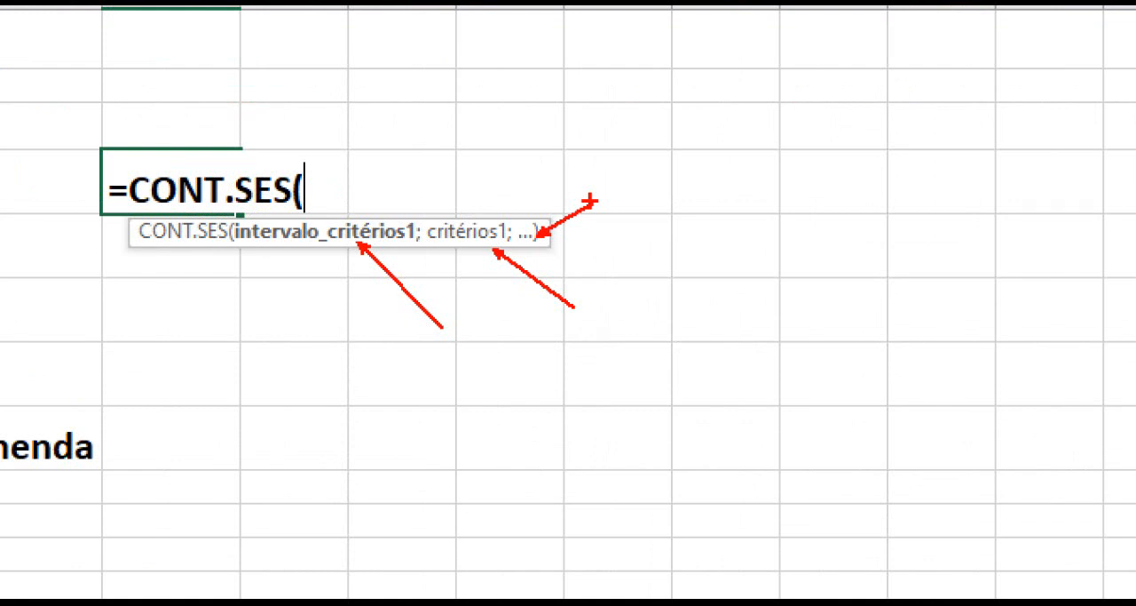
{"action": "key", "text": "Escape"}
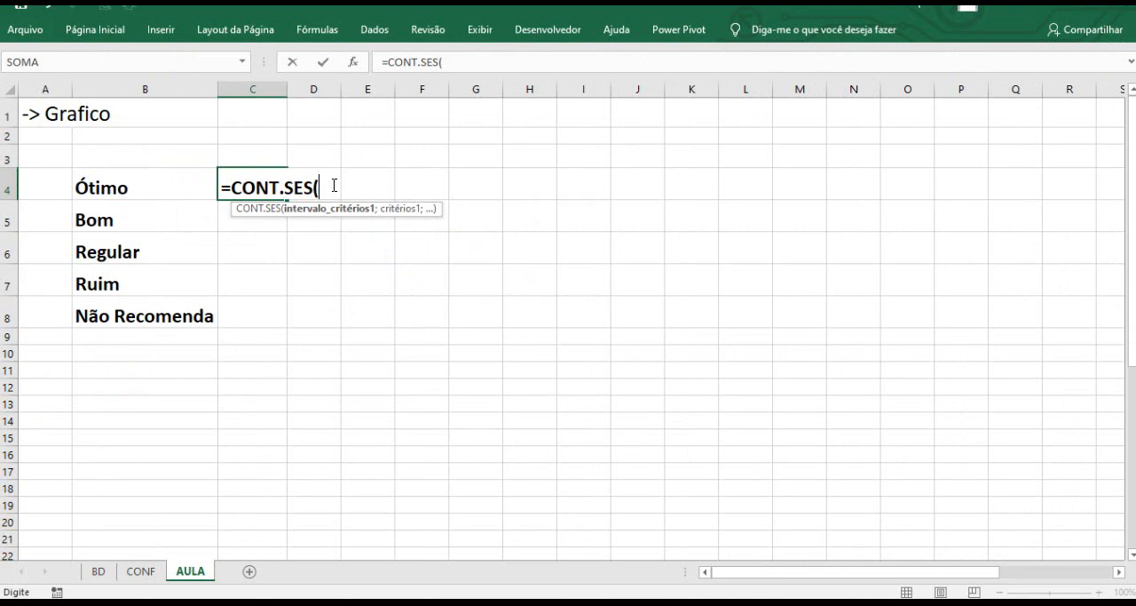
Add the BD sheet's column J as the first criteria range, absolute as BD!$J:$J, with AULA!$U$5 as its criterion.
{"action": "left_click", "coordinate": [103, 572]}
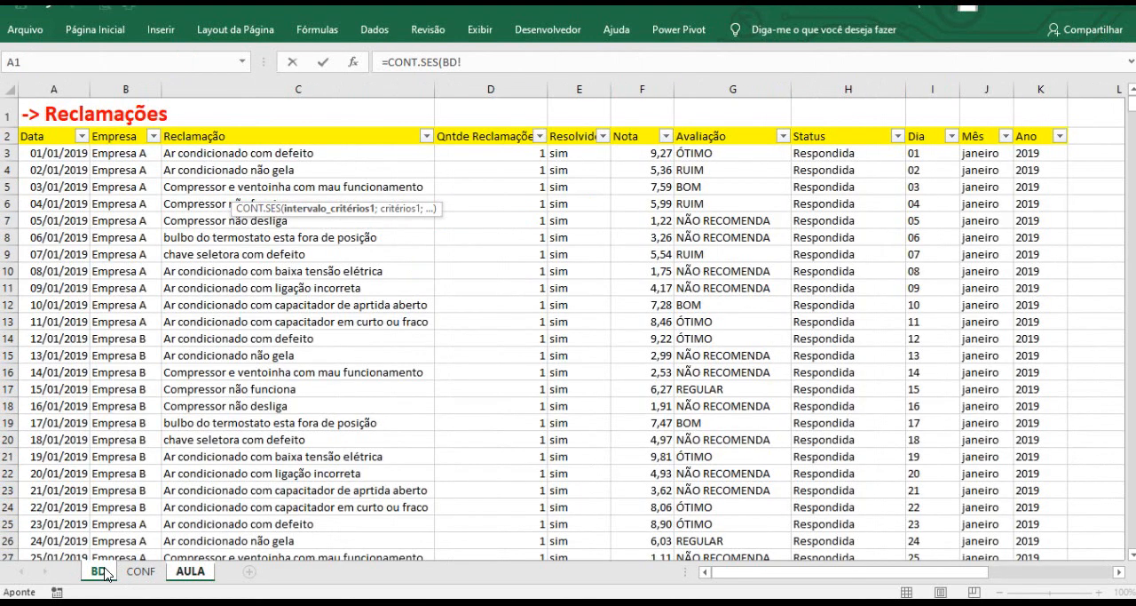
{"action": "left_click", "coordinate": [989, 87]}
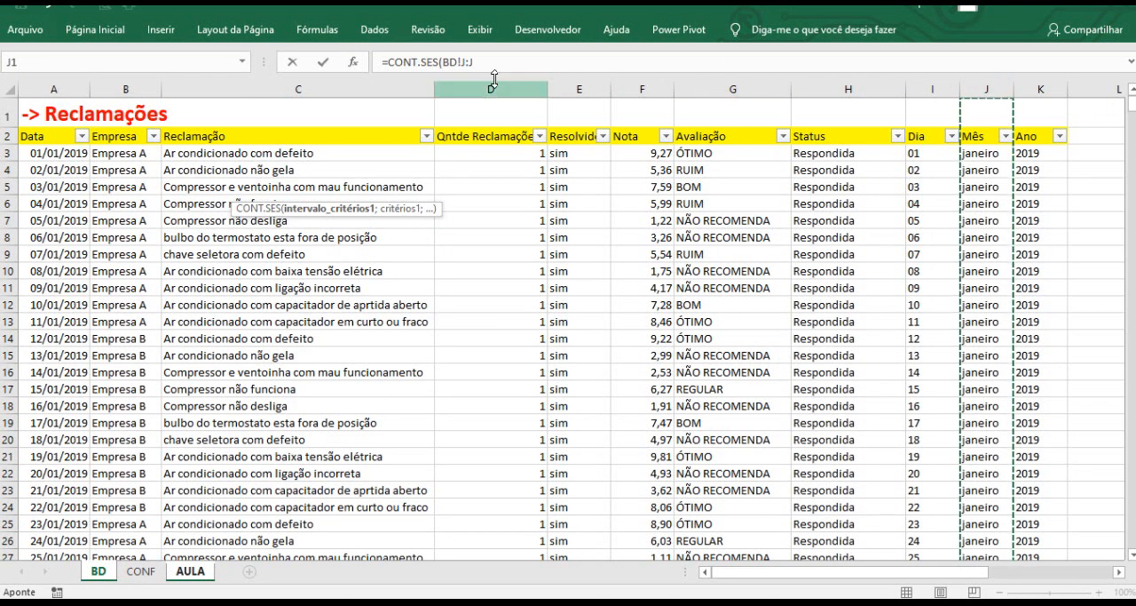
{"action": "left_click_drag", "start_coordinate": [461, 62], "coordinate": [477, 63]}
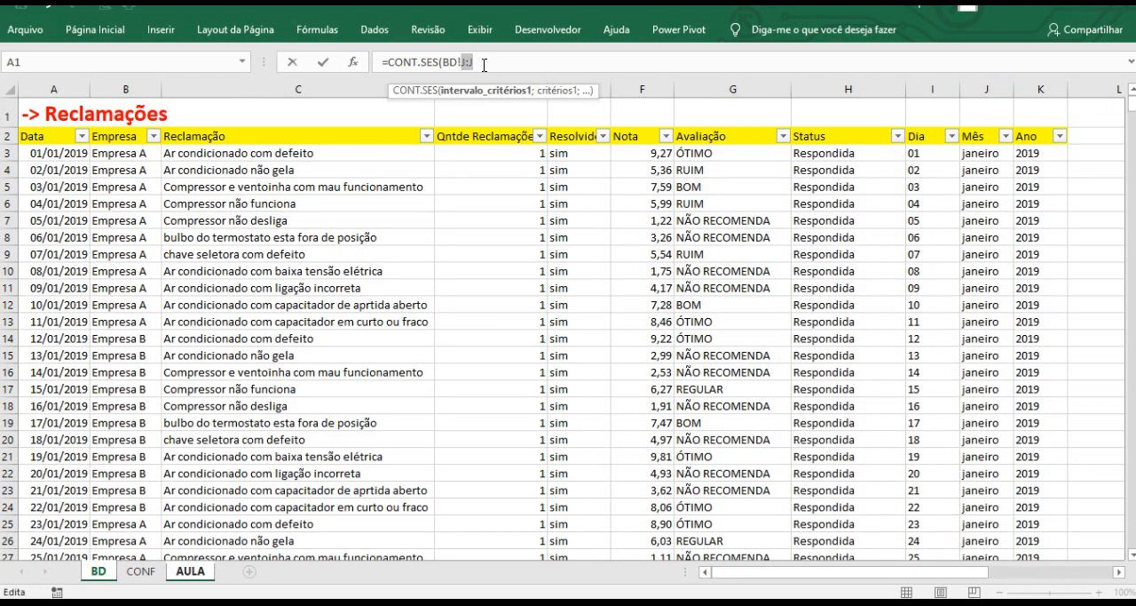
{"action": "key", "text": "F4"}
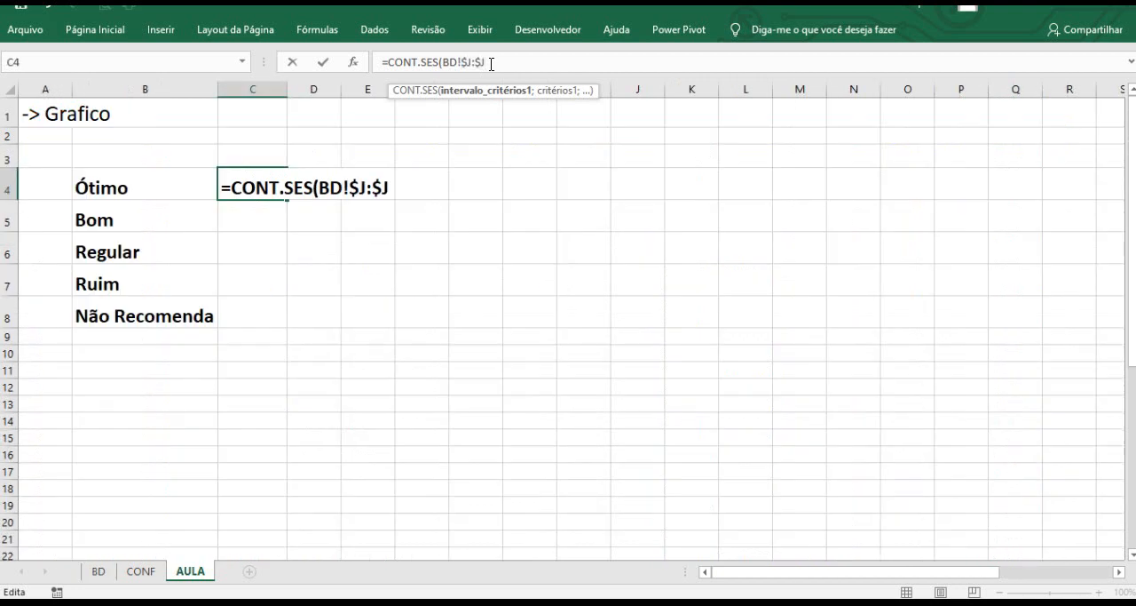
{"action": "type", "text": ";"}
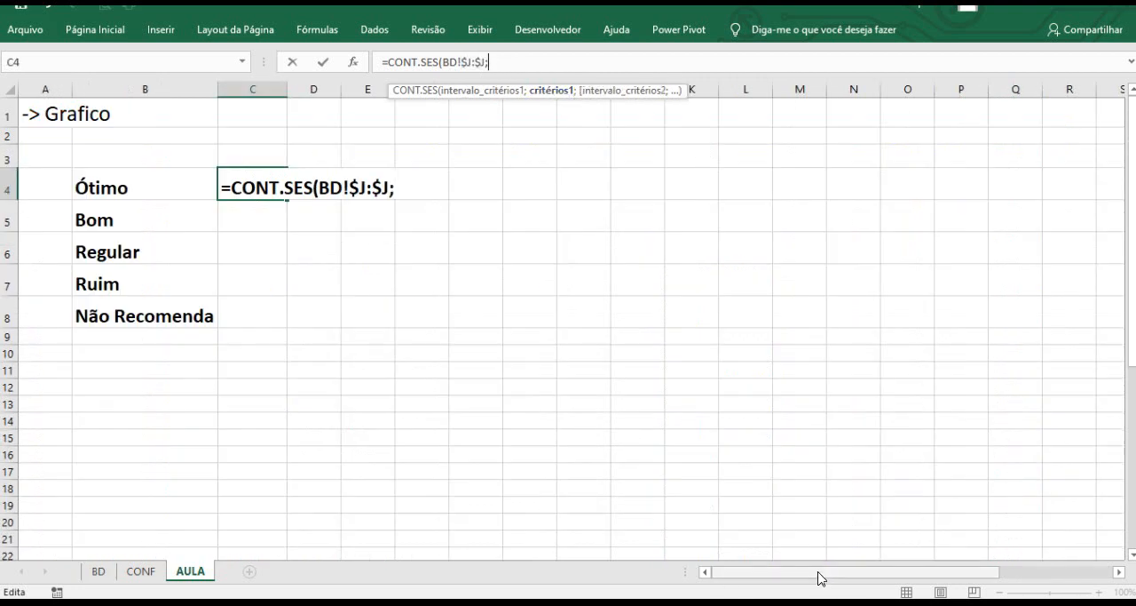
{"action": "left_click_drag", "start_coordinate": [820, 578], "coordinate": [900, 568]}
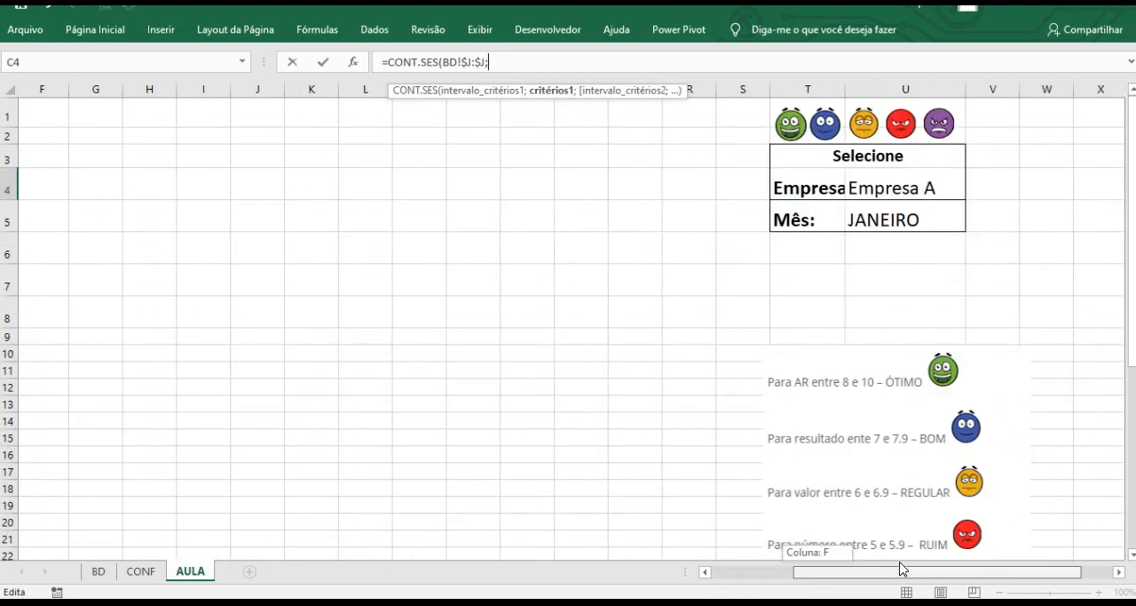
{"action": "left_click", "coordinate": [879, 220]}
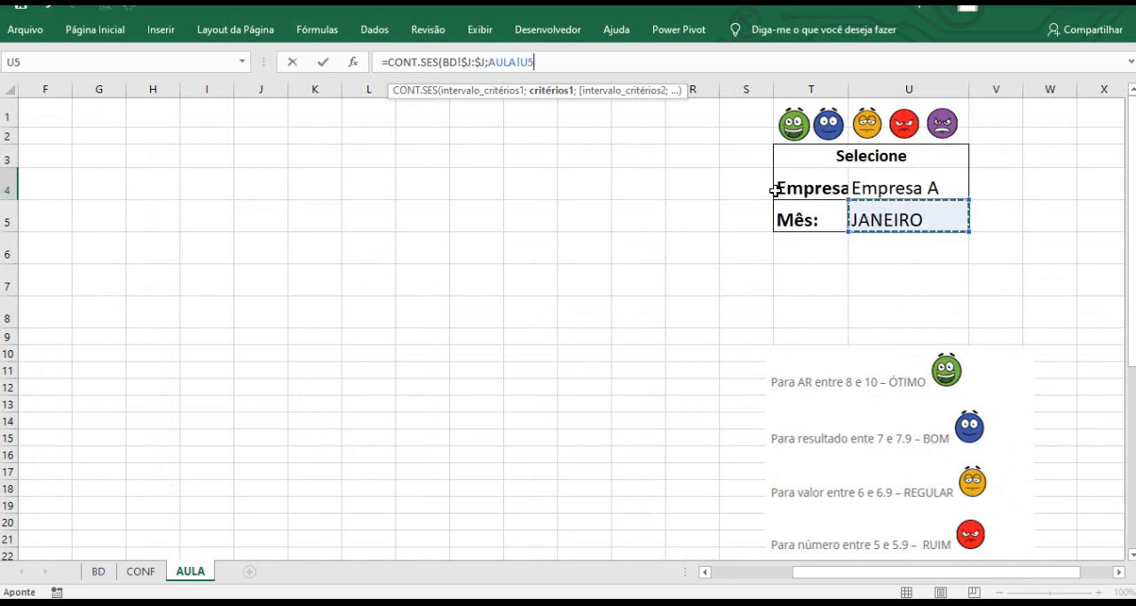
{"action": "left_click_drag", "start_coordinate": [521, 62], "coordinate": [536, 62]}
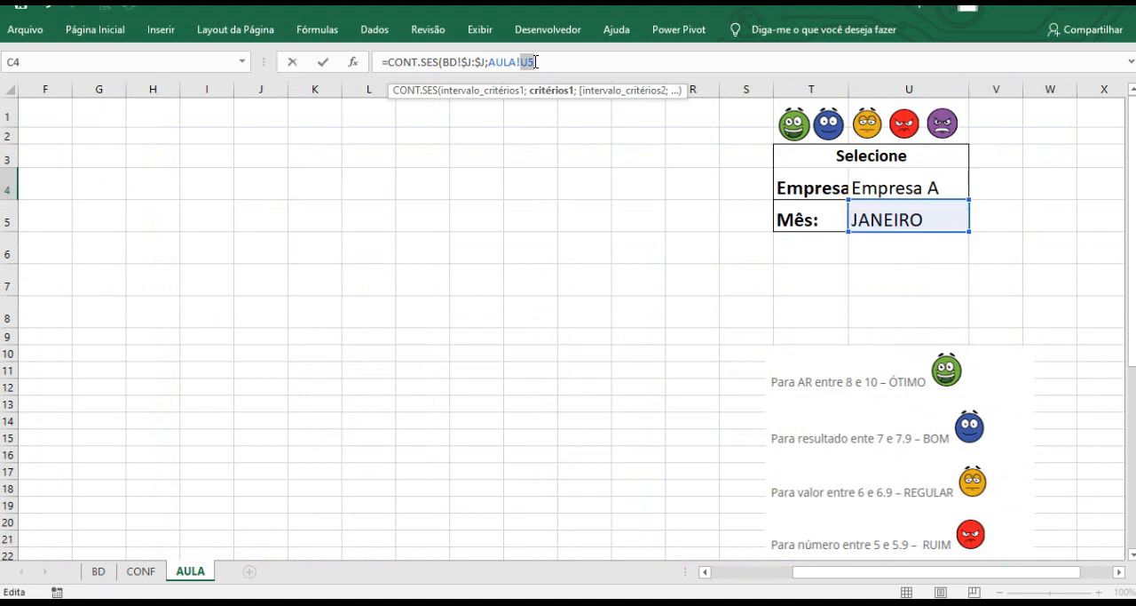
{"action": "key", "text": "F4"}
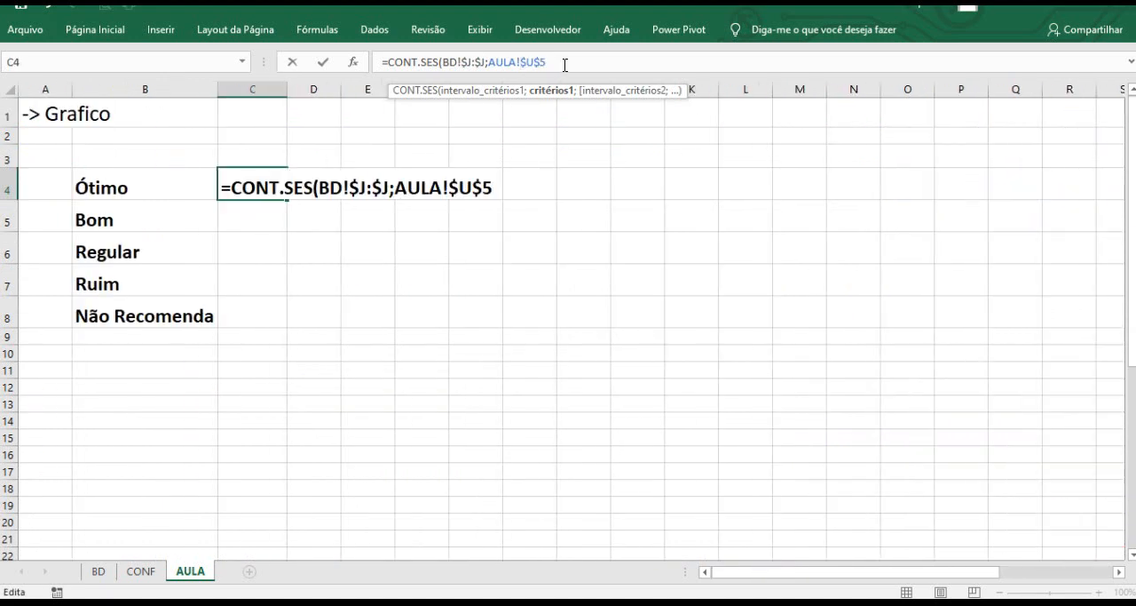
{"action": "type", "text": ";"}
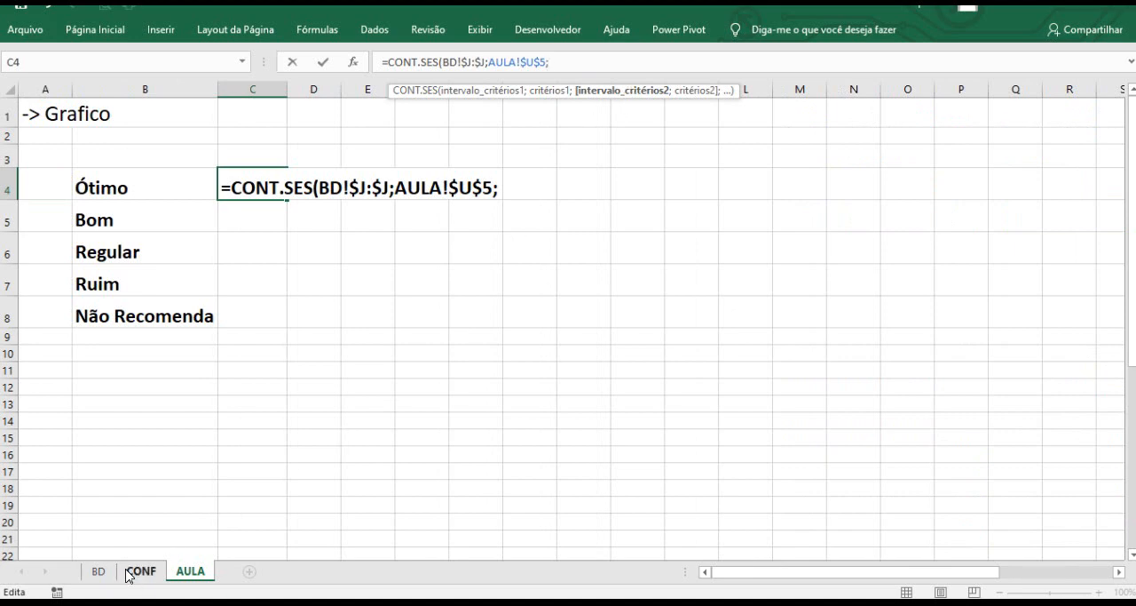
Add BD!$B:$B as the second criteria range with the Empresa cell AULA!$U$4 as its criterion.
{"action": "left_click", "coordinate": [98, 572]}
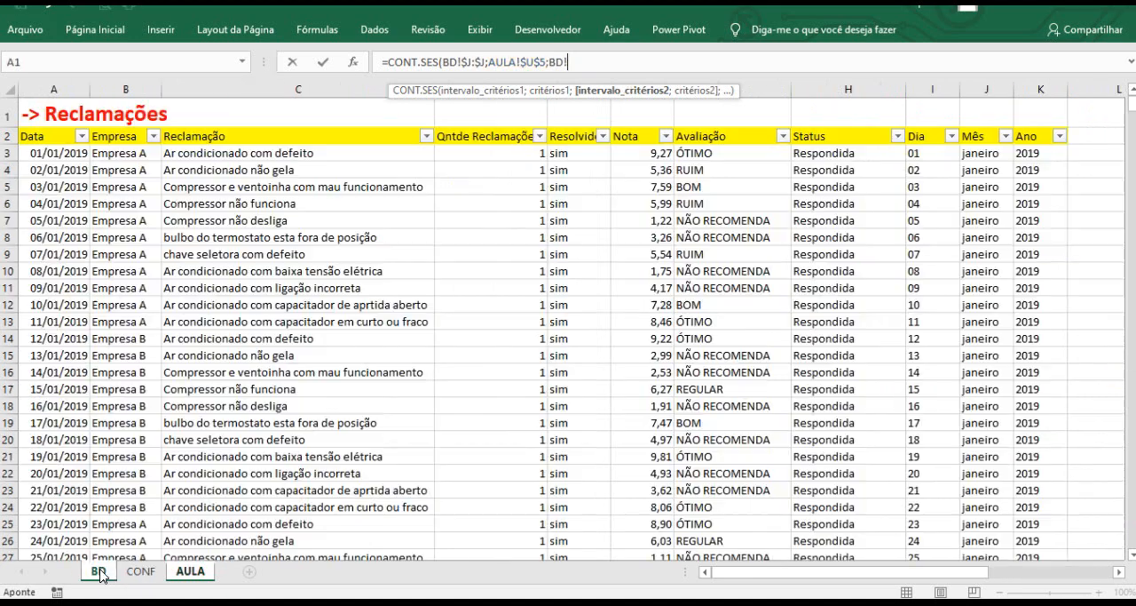
{"action": "left_click", "coordinate": [131, 86]}
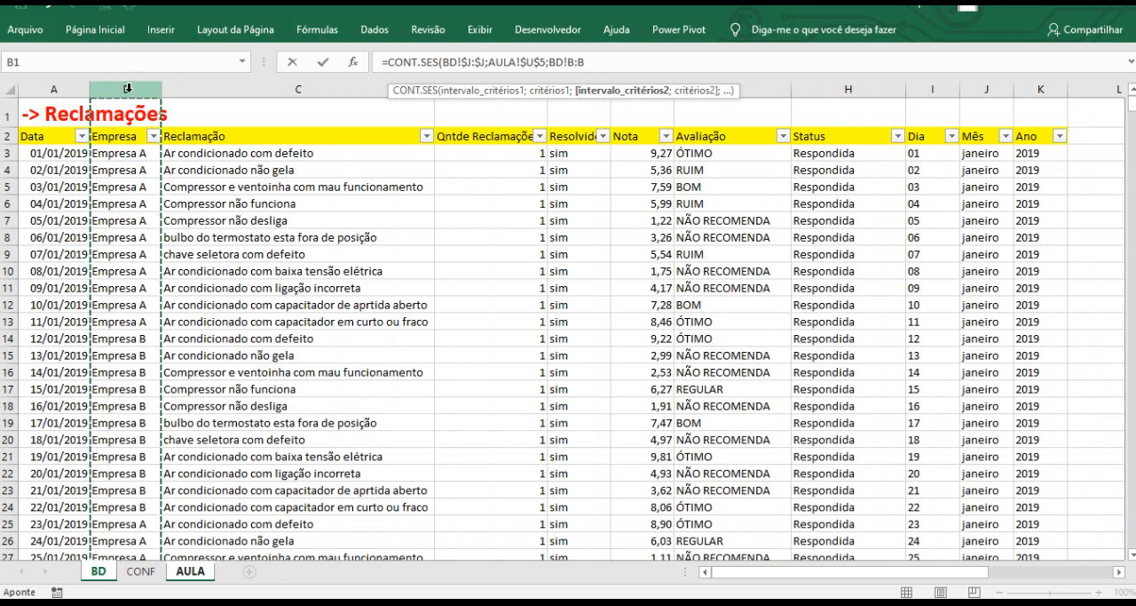
{"action": "left_click_drag", "start_coordinate": [566, 60], "coordinate": [589, 64]}
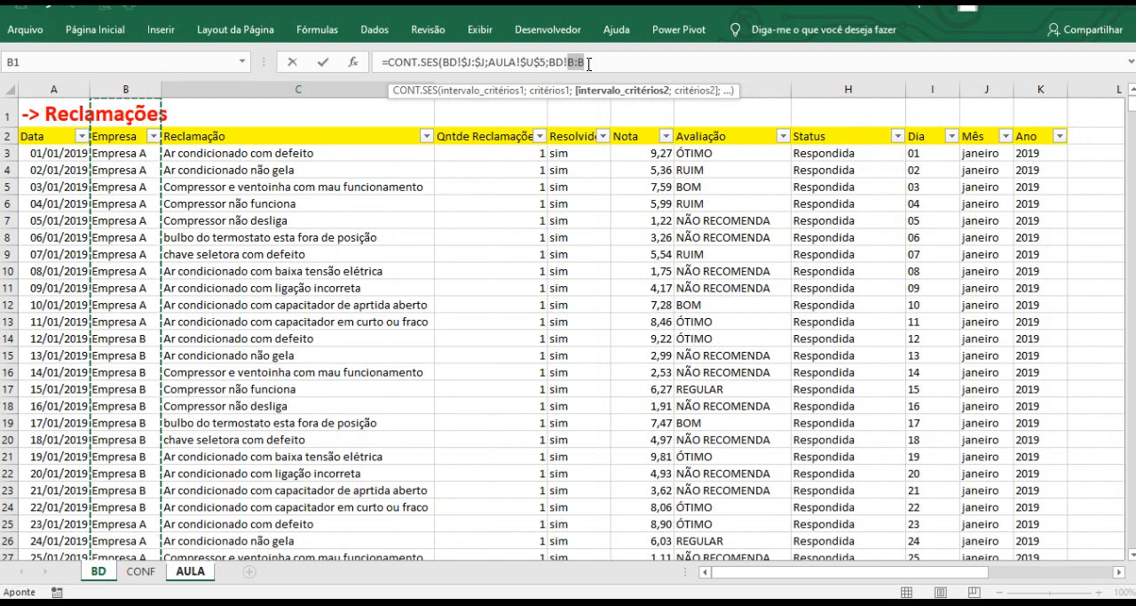
{"action": "key", "text": "F4"}
{"action": "left_click", "coordinate": [607, 64]}
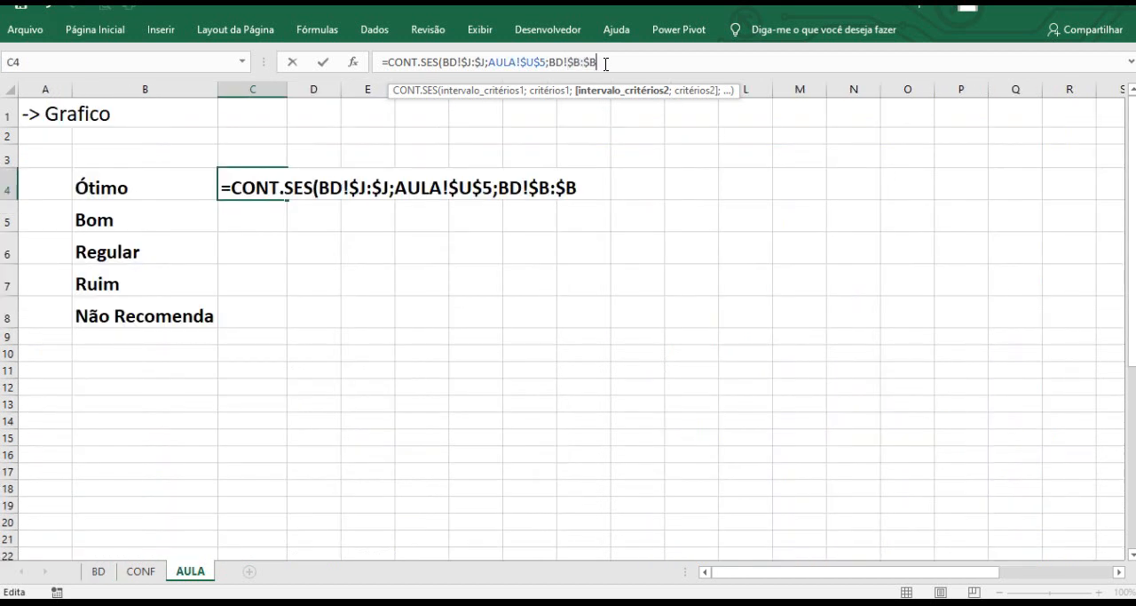
{"action": "type", "text": ";"}
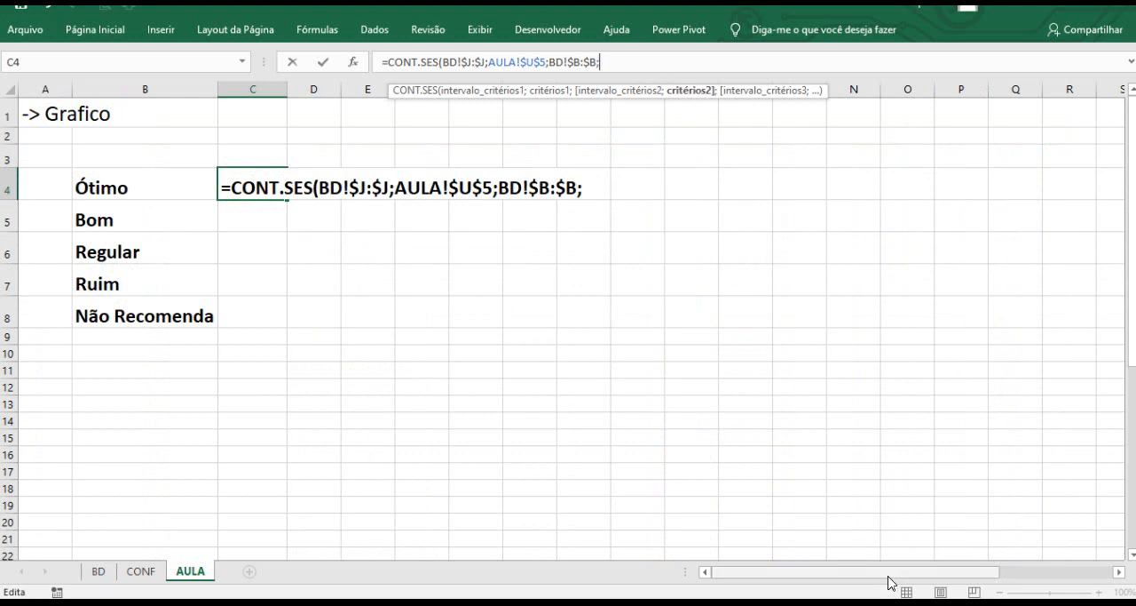
{"action": "left_click_drag", "start_coordinate": [887, 573], "coordinate": [989, 573]}
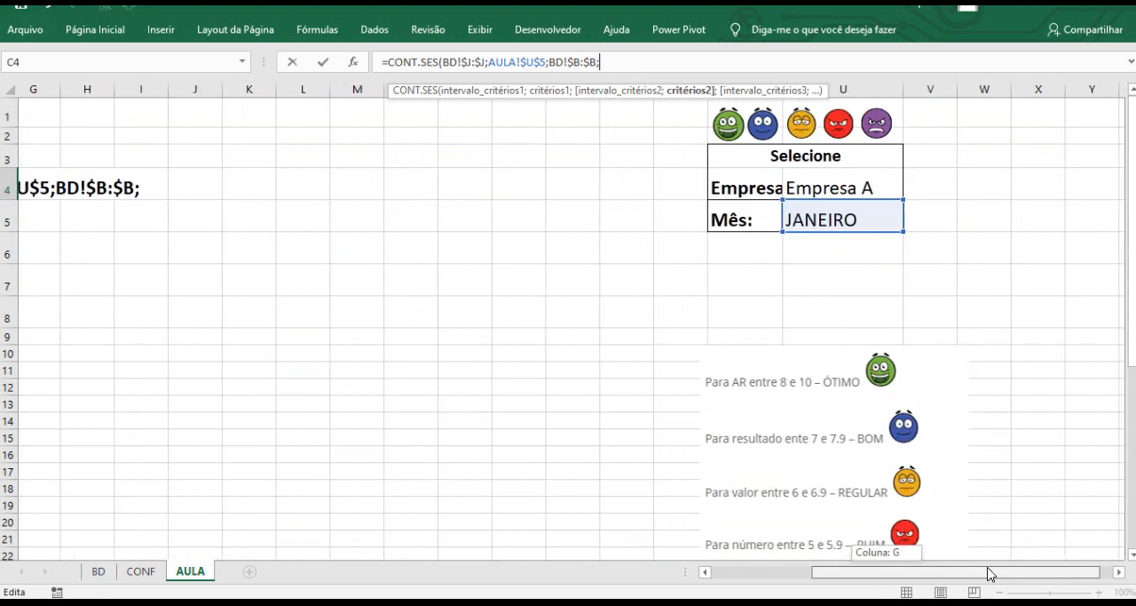
{"action": "left_click", "coordinate": [843, 187]}
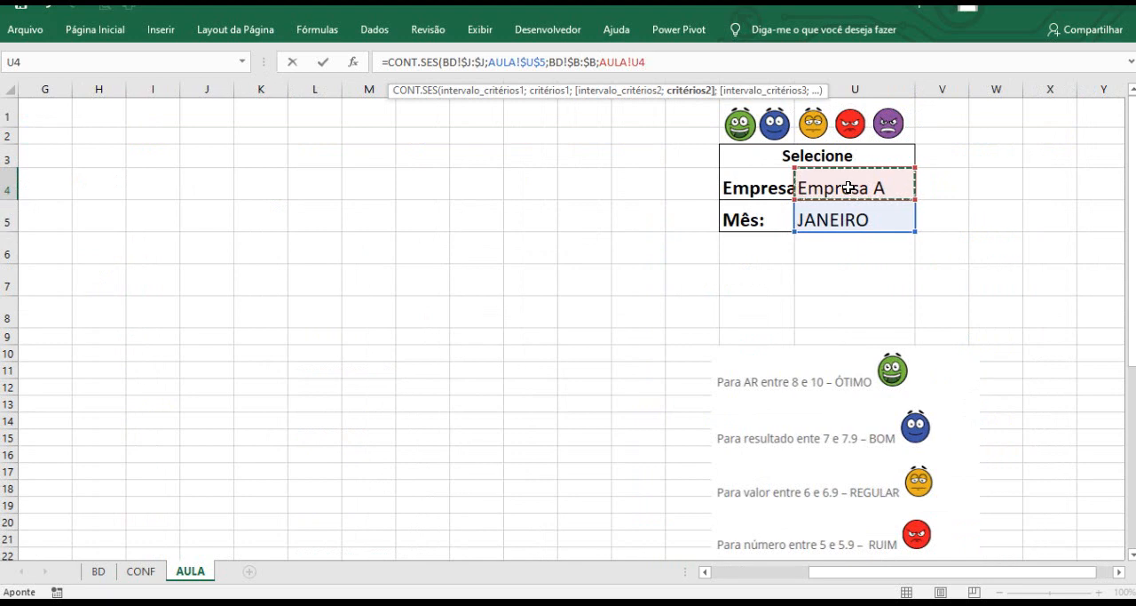
{"action": "left_click_drag", "start_coordinate": [631, 61], "coordinate": [650, 61]}
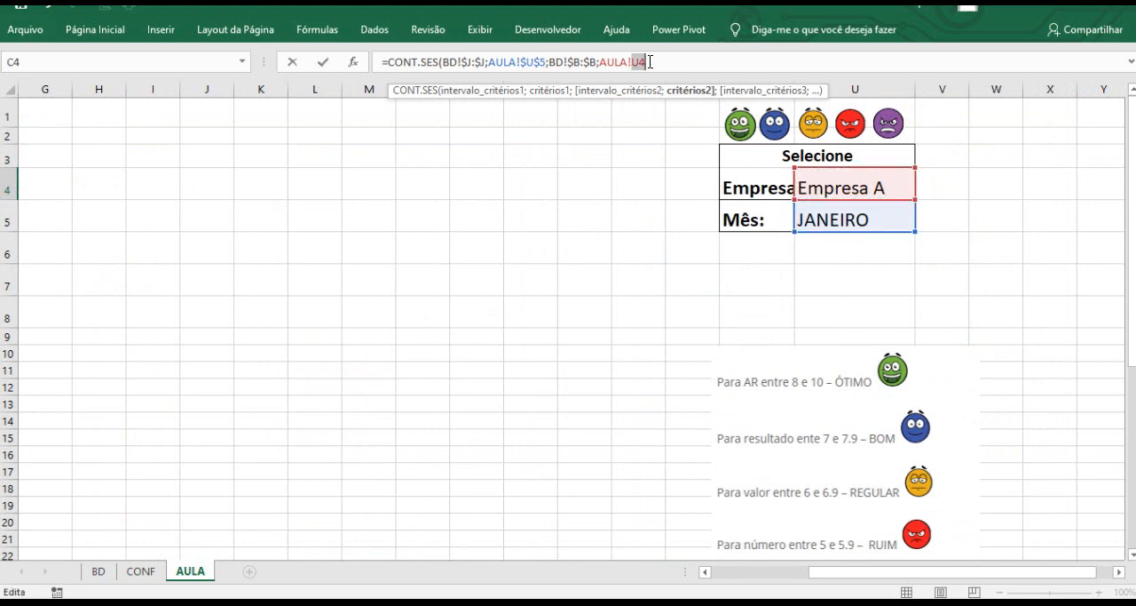
{"action": "key", "text": "F4"}
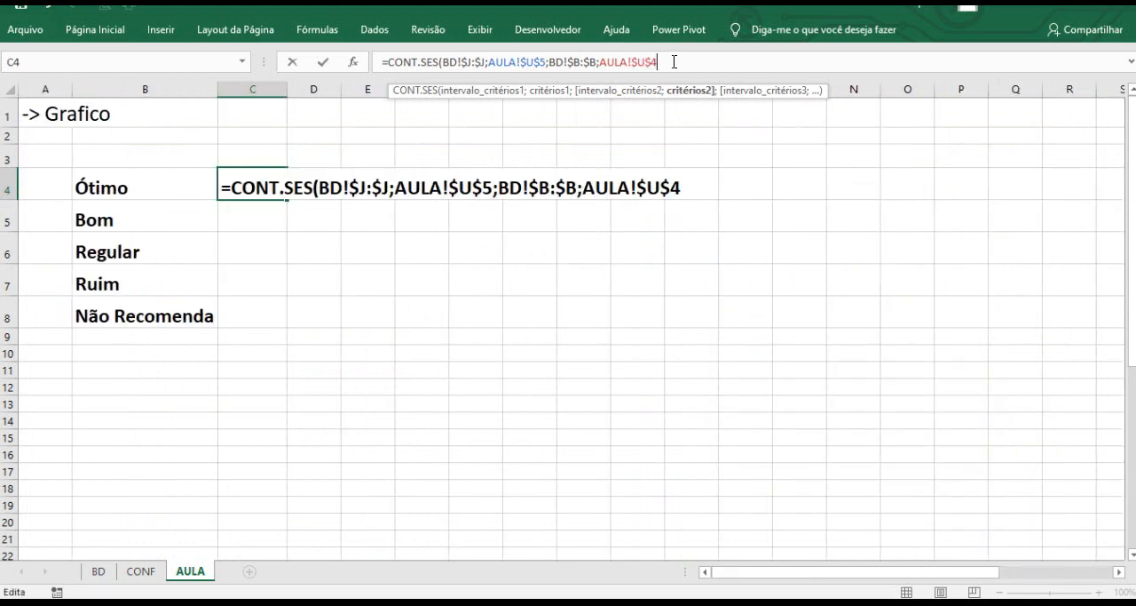
{"action": "type", "text": ";"}
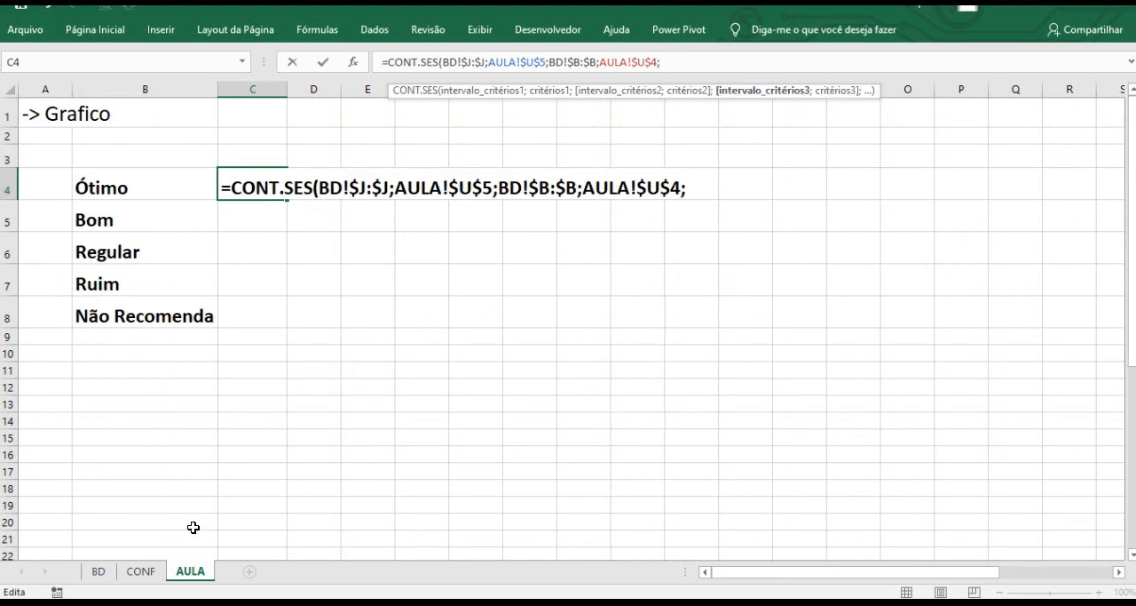
Add BD!$G:$G as the third criteria range with the Ótimo label AULA!B4 as criterion, then confirm the formula.
{"action": "left_click", "coordinate": [100, 573]}
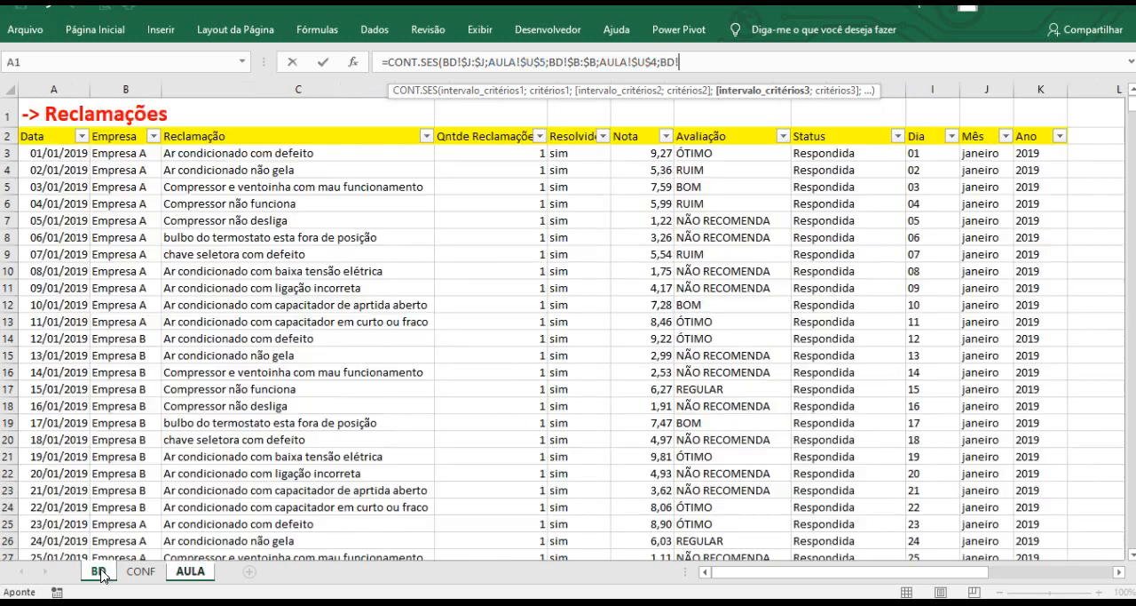
{"action": "left_click", "coordinate": [713, 84]}
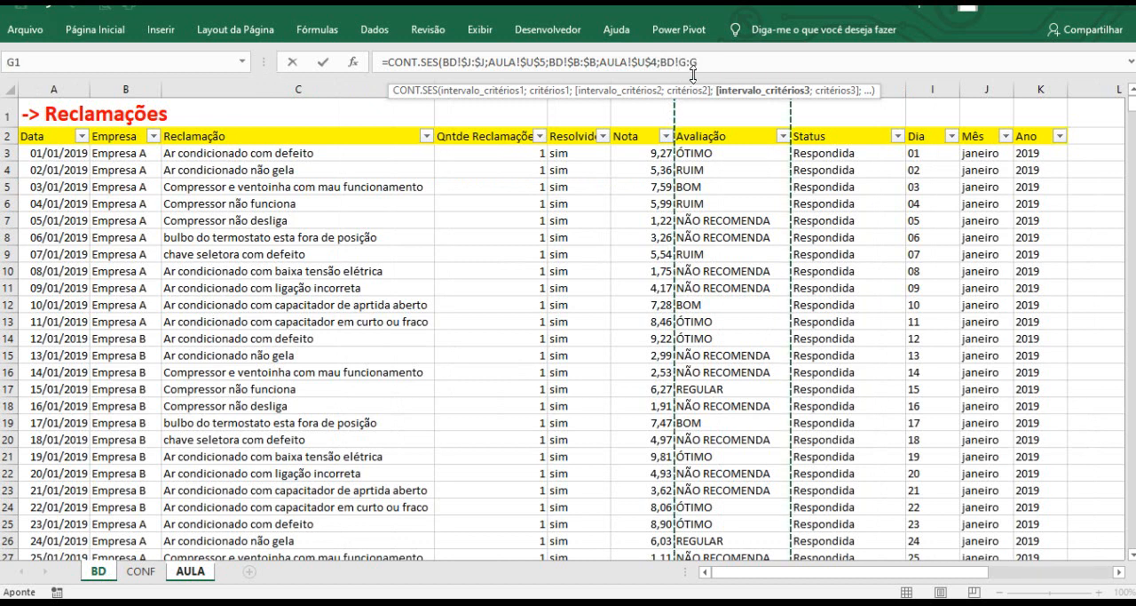
{"action": "left_click_drag", "start_coordinate": [680, 63], "coordinate": [698, 67]}
{"action": "key", "text": "F4"}
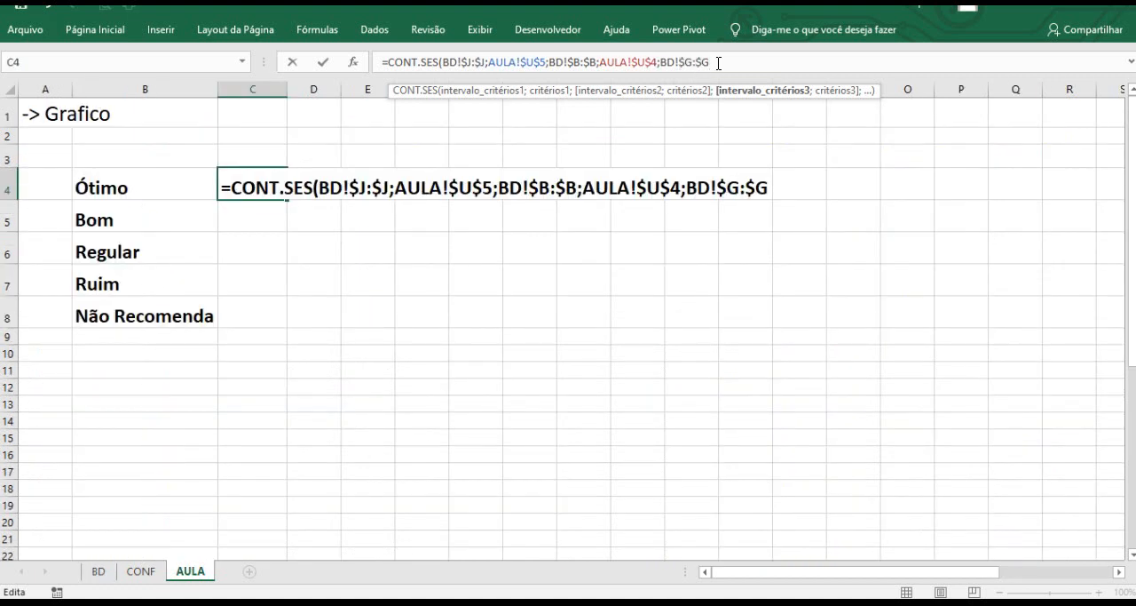
{"action": "type", "text": ";"}
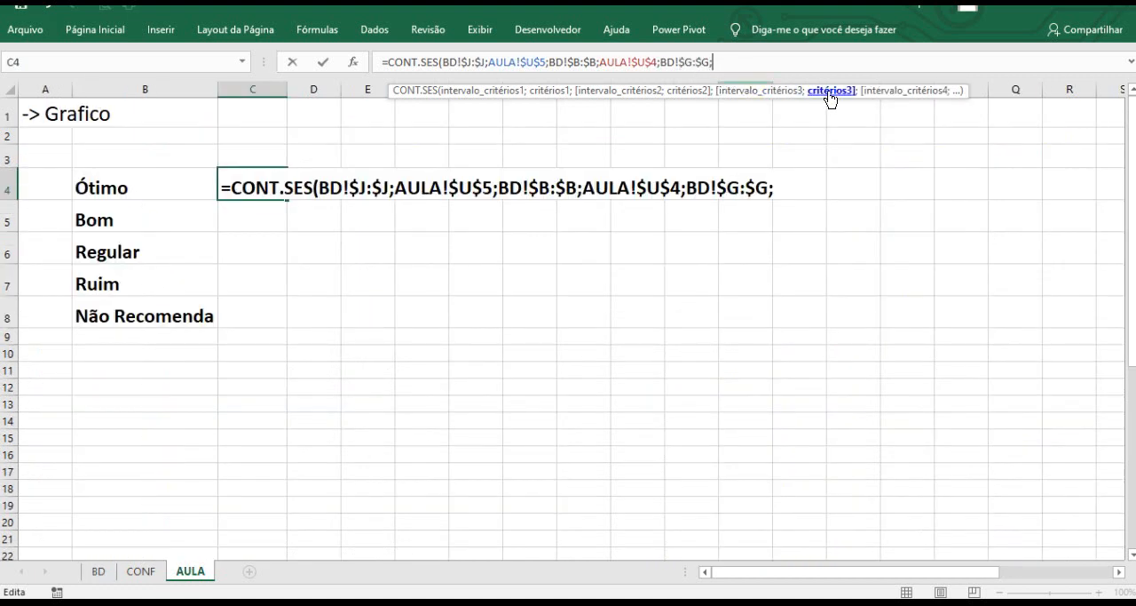
{"action": "left_click", "coordinate": [120, 189]}
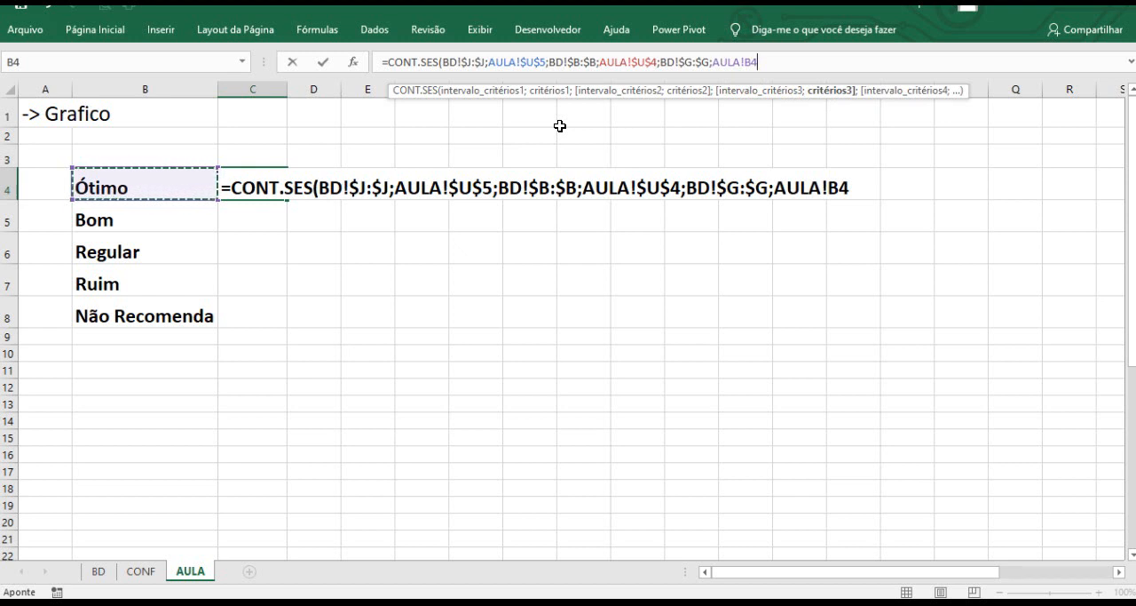
{"action": "key", "text": "Return"}
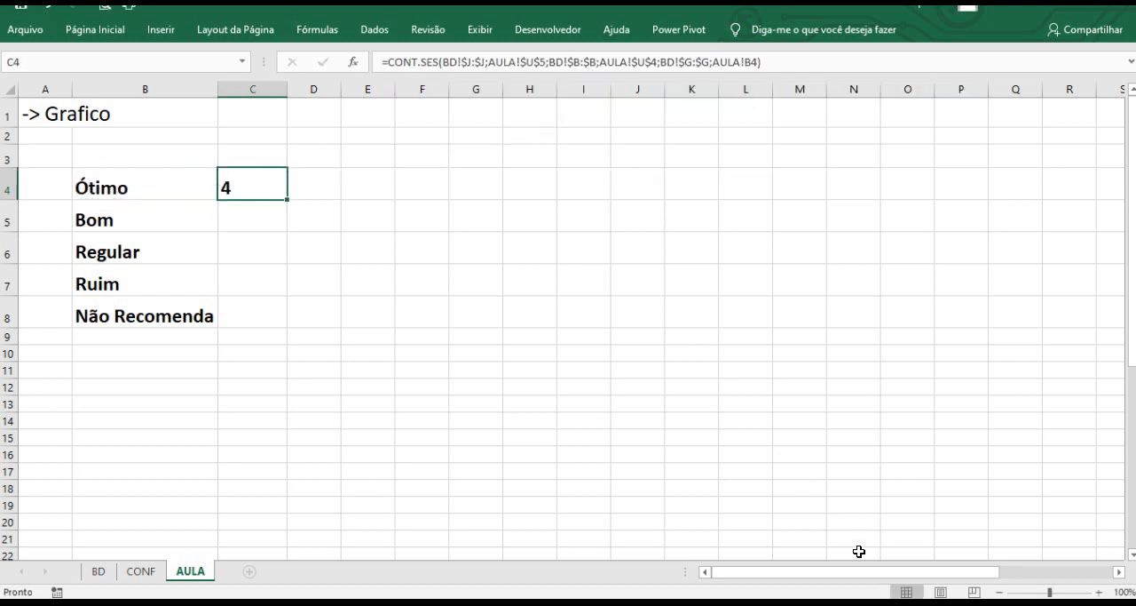
{"action": "left_click_drag", "start_coordinate": [870, 573], "coordinate": [950, 573]}
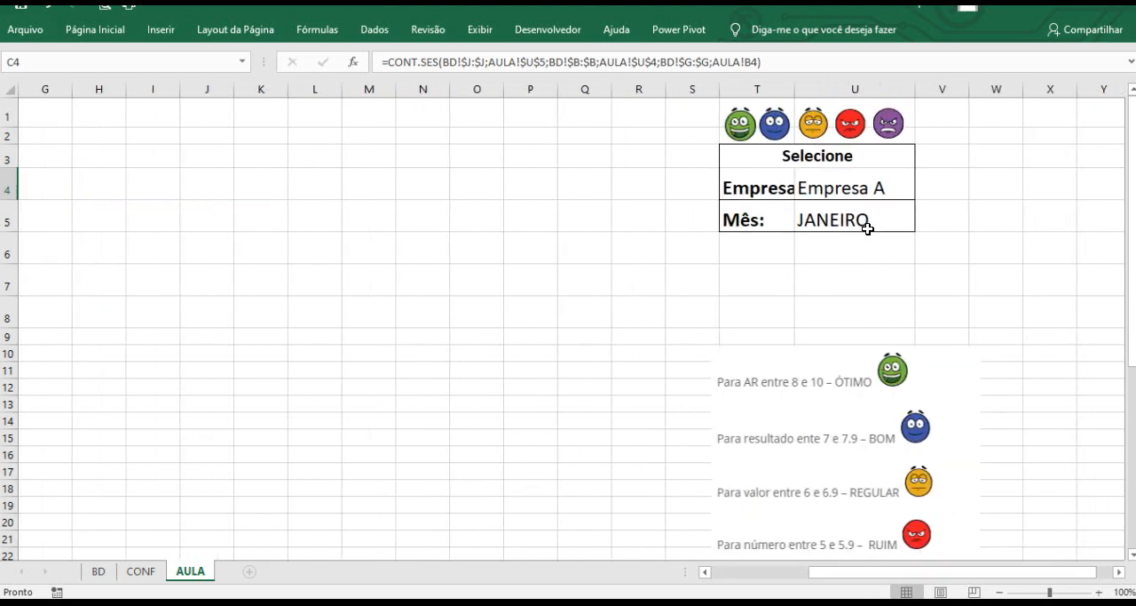
{"action": "left_click", "coordinate": [868, 229]}
{"action": "left_click", "coordinate": [869, 188]}
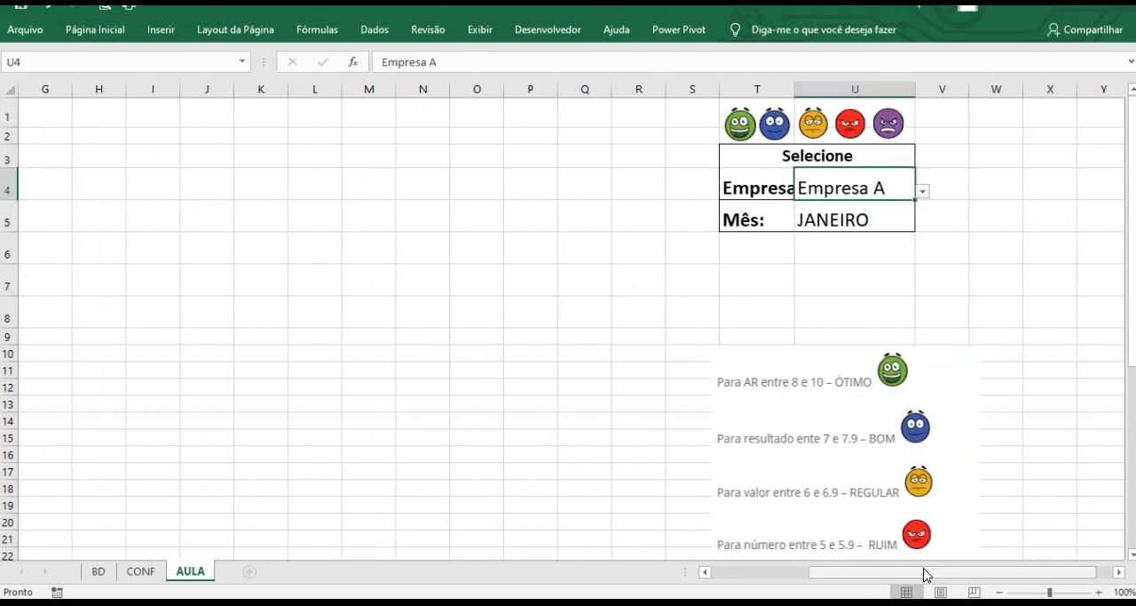
Switch to the BD sheet and filter the Mês column to show only janeiro.
{"action": "left_click_drag", "start_coordinate": [926, 575], "coordinate": [756, 572]}
{"action": "left_click", "coordinate": [127, 188]}
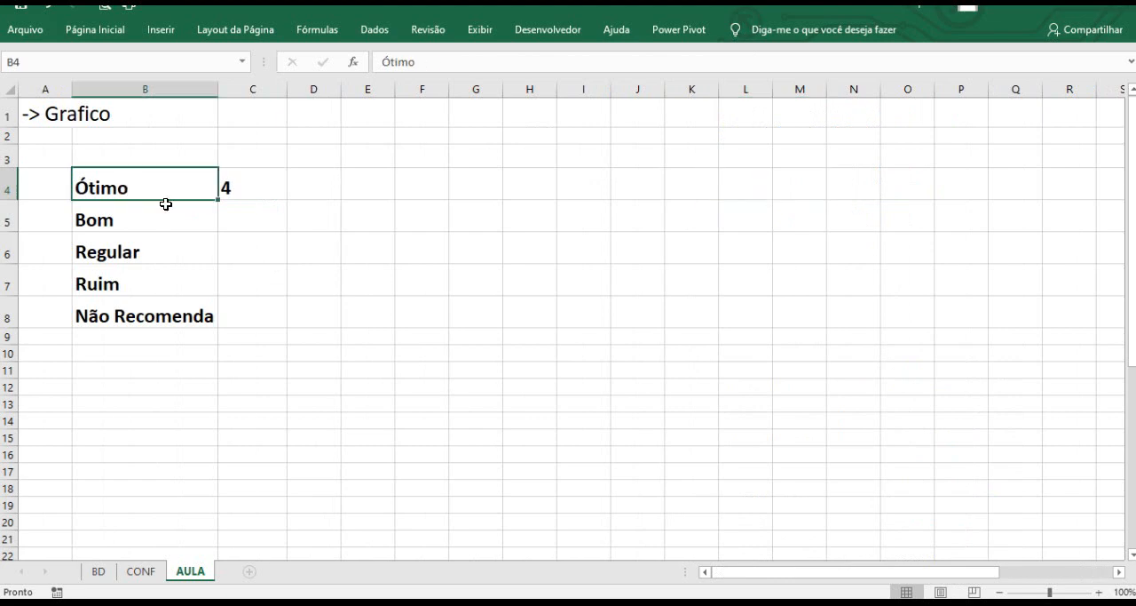
{"action": "left_click", "coordinate": [98, 571]}
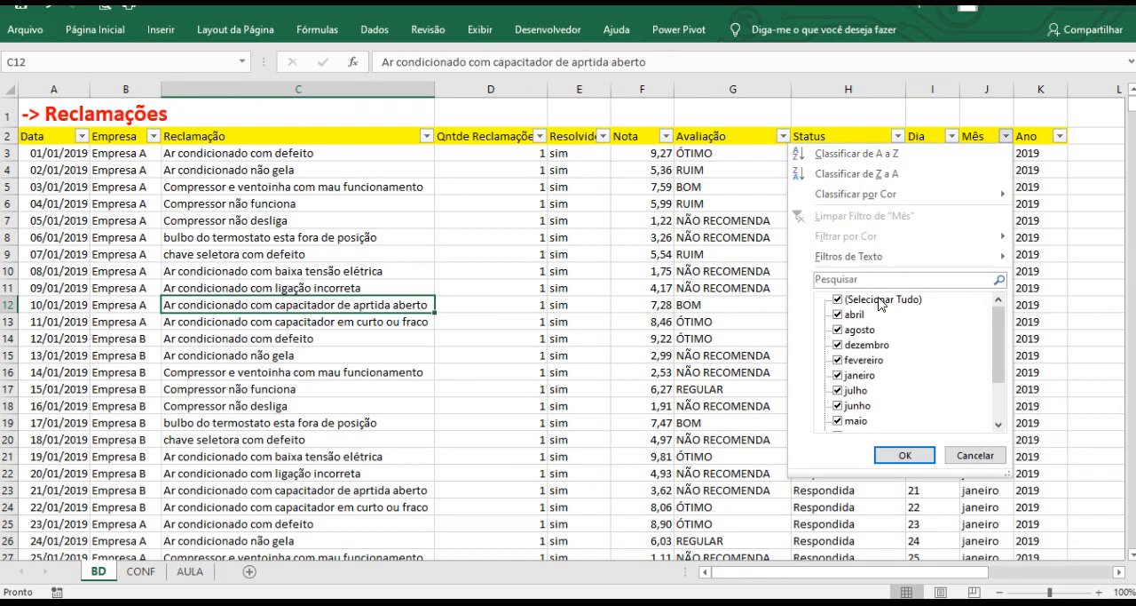
{"action": "left_click", "coordinate": [880, 300]}
{"action": "left_click", "coordinate": [859, 375]}
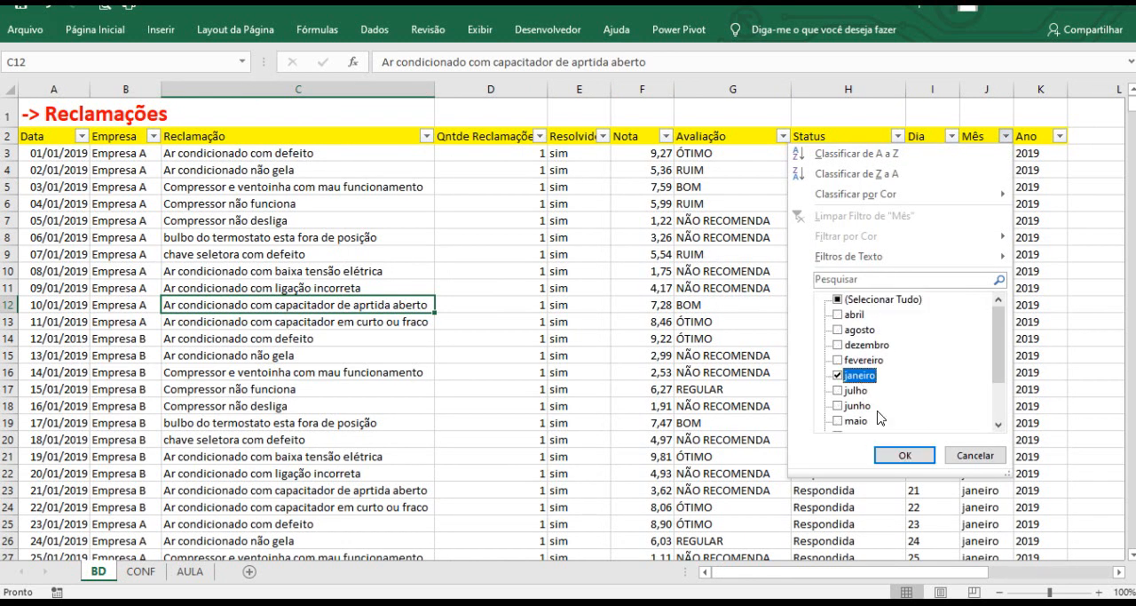
{"action": "left_click", "coordinate": [905, 454]}
{"action": "left_click", "coordinate": [253, 172]}
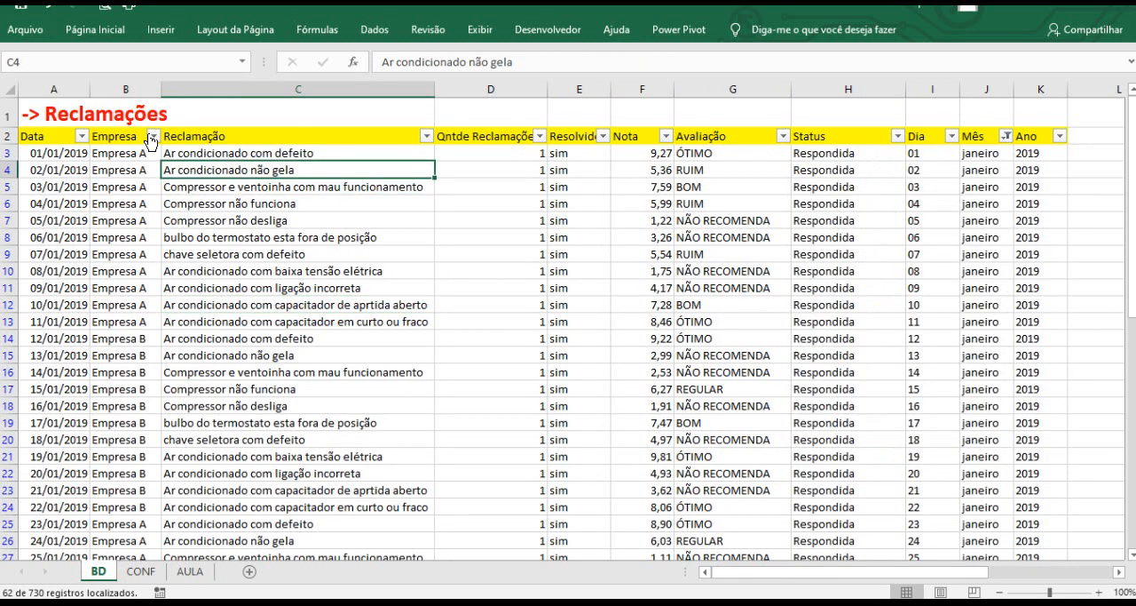
Filter the Empresa column to Empresa A and Avaliação to ÓTIMO, then select the matching ratings to count them.
{"action": "left_click", "coordinate": [153, 136]}
{"action": "left_click", "coordinate": [93, 300]}
{"action": "left_click", "coordinate": [89, 316]}
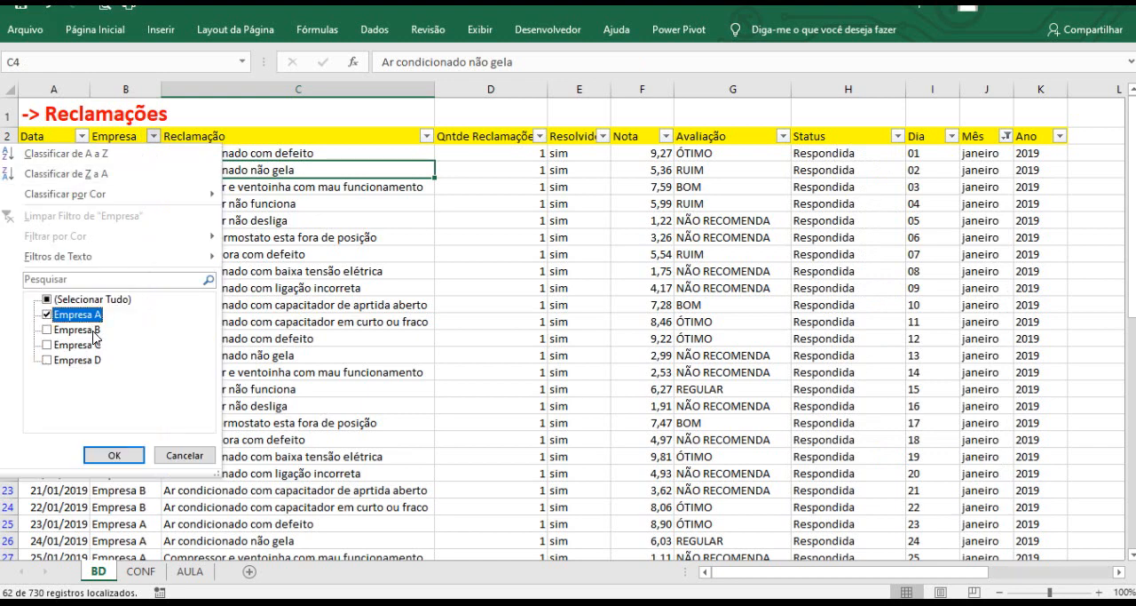
{"action": "left_click", "coordinate": [113, 455]}
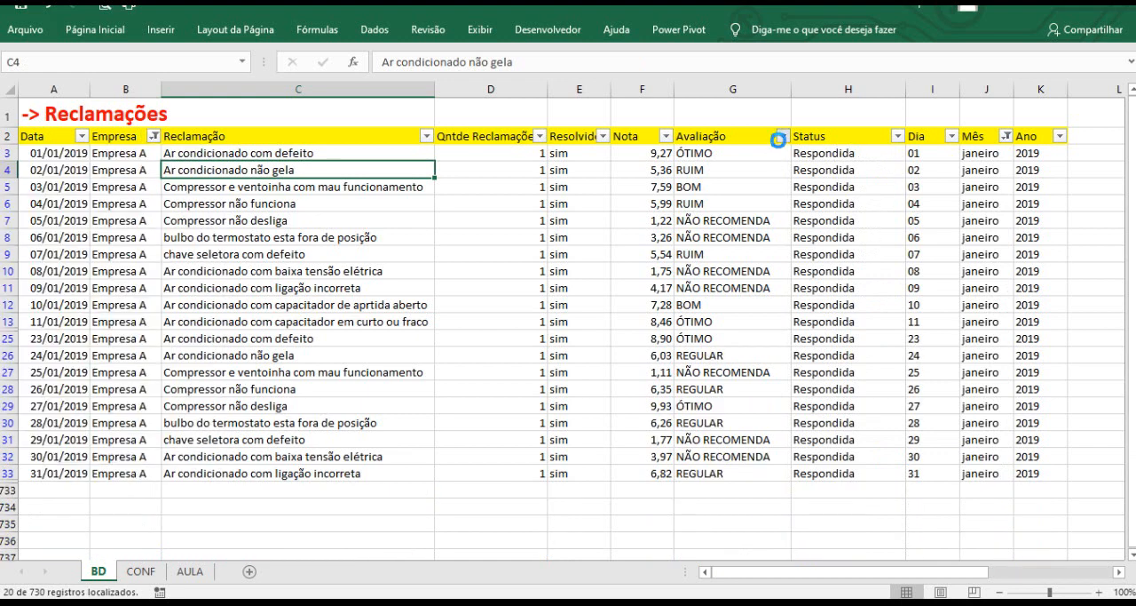
{"action": "left_click", "coordinate": [782, 136]}
{"action": "left_click", "coordinate": [662, 300]}
{"action": "left_click", "coordinate": [625, 346]}
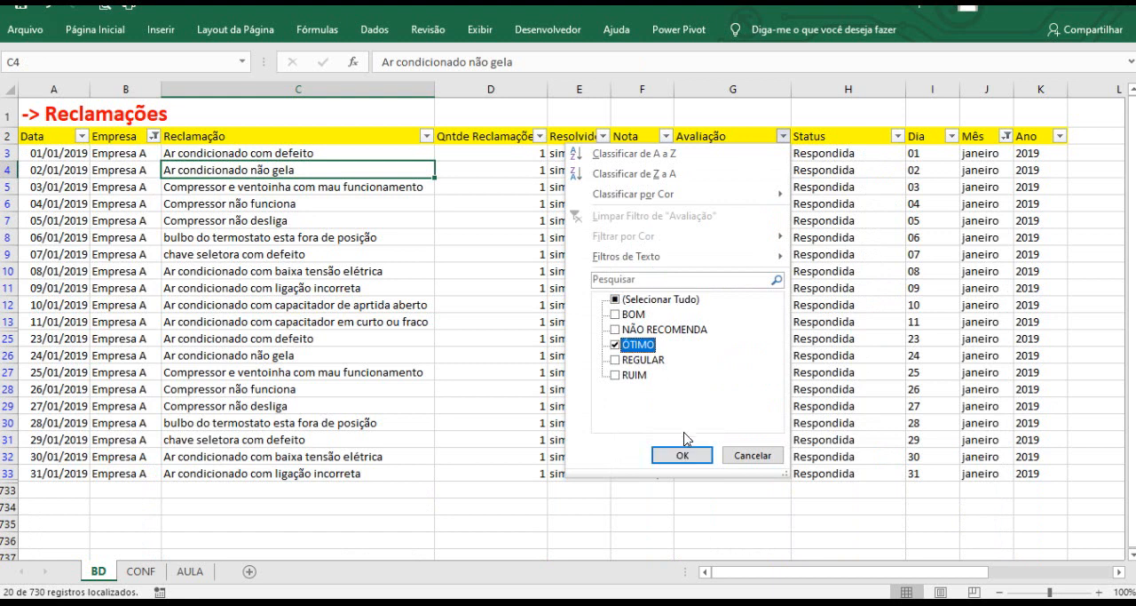
{"action": "left_click", "coordinate": [682, 455]}
{"action": "left_click_drag", "start_coordinate": [697, 153], "coordinate": [698, 203]}
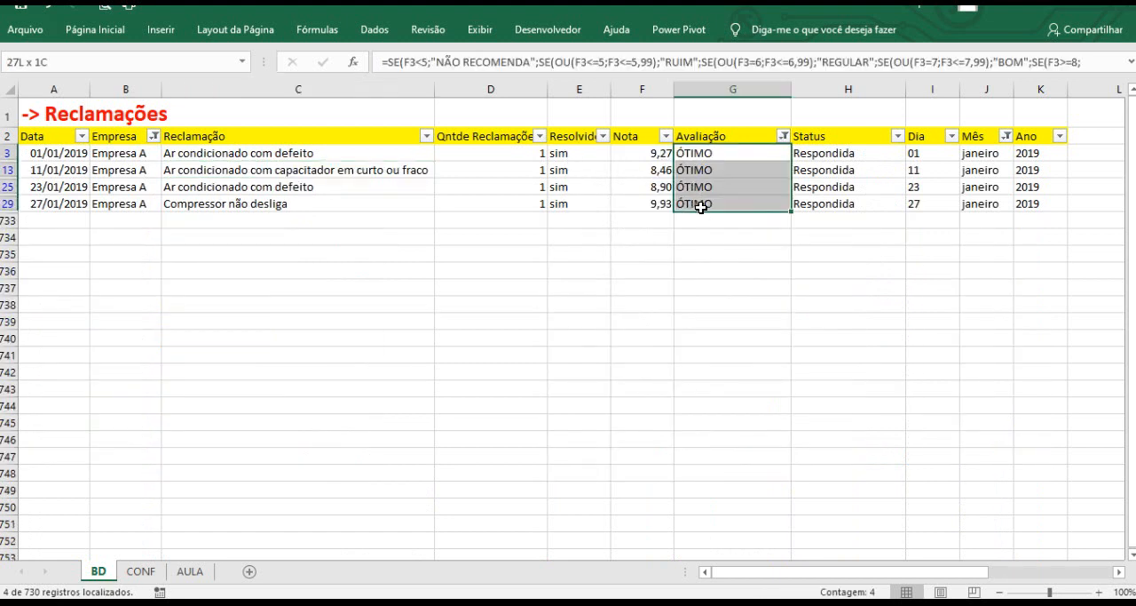
Return to the AULA sheet and fill the C4 formula down through C8 for the remaining rating labels.
{"action": "left_click", "coordinate": [189, 571]}
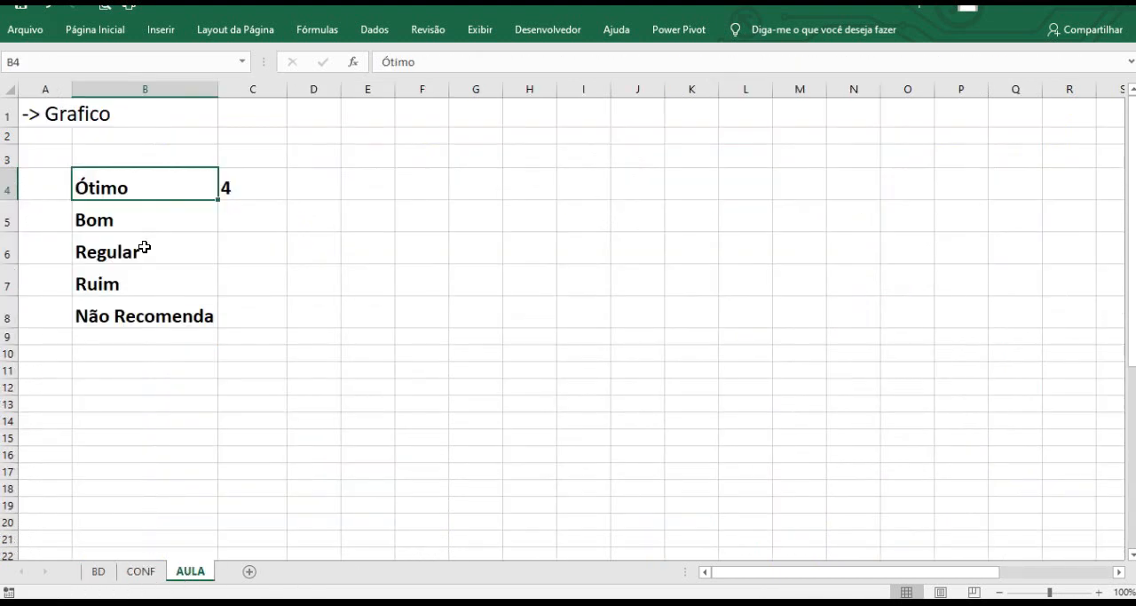
{"action": "left_click", "coordinate": [272, 189]}
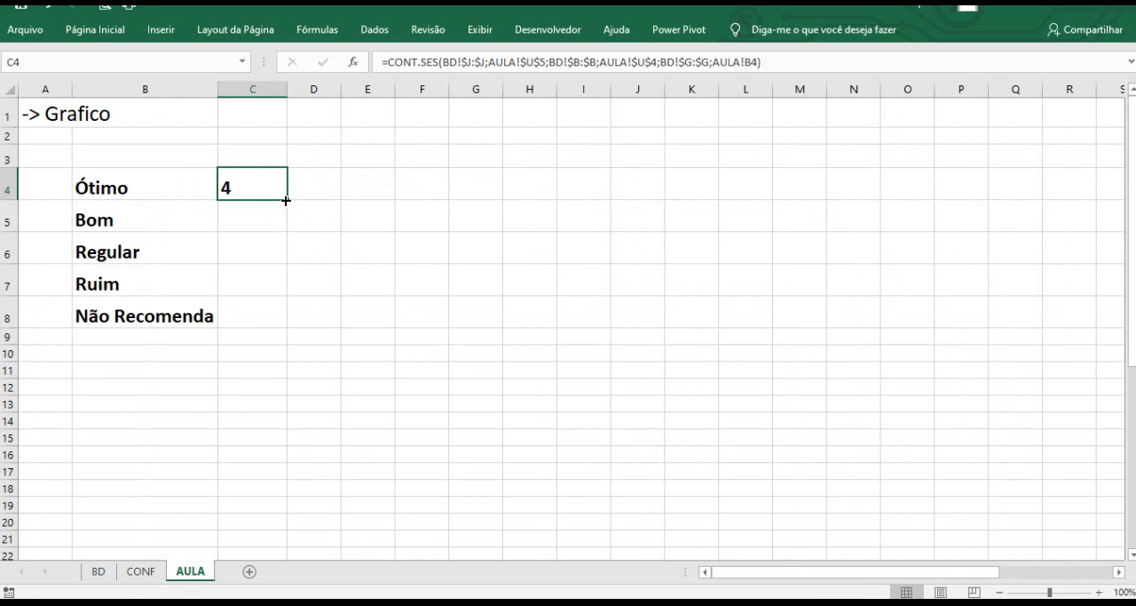
{"action": "double_click", "coordinate": [285, 201]}
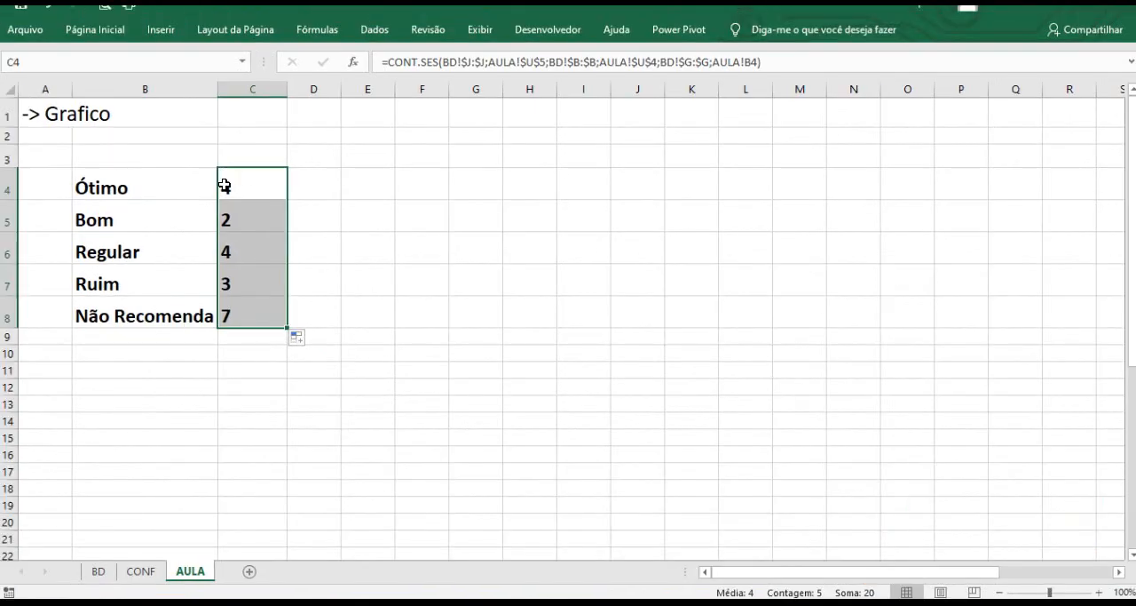
Switch to the BD sheet and clear the Avaliação filter by selecting all ratings.
{"action": "left_click", "coordinate": [98, 571]}
{"action": "left_click", "coordinate": [783, 136]}
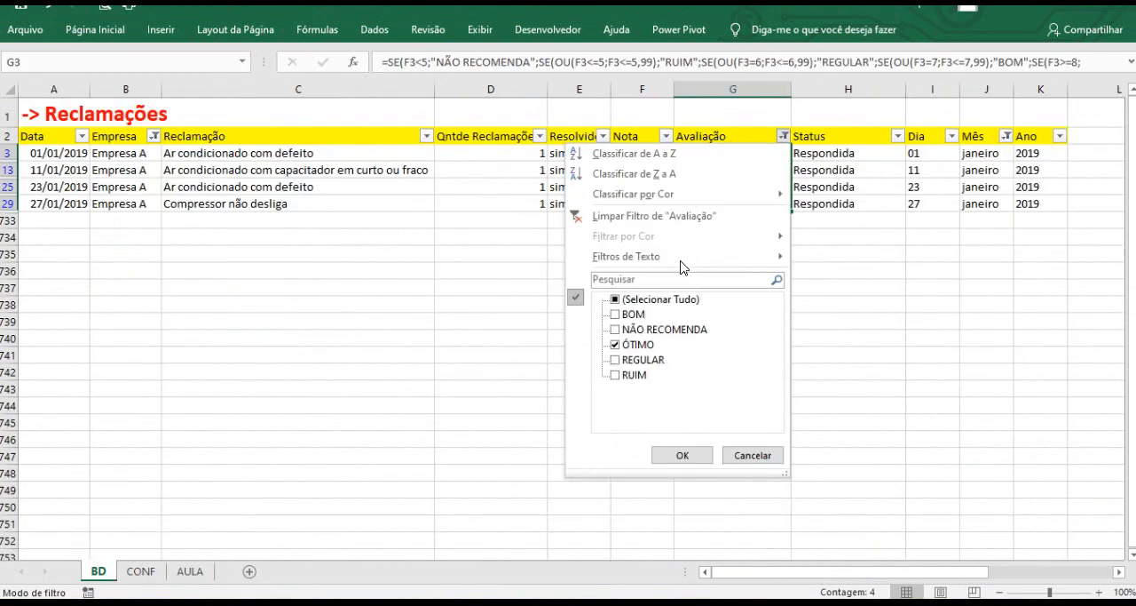
{"action": "left_click", "coordinate": [641, 300]}
{"action": "left_click", "coordinate": [683, 454]}
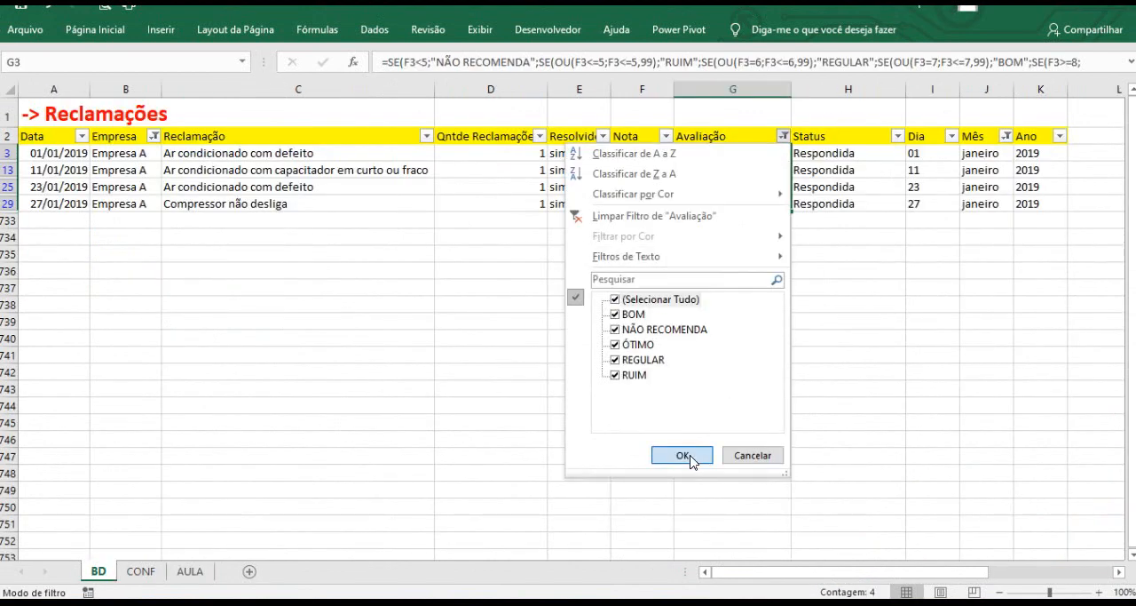
Examine the selected Avaliação ratings for the filtered January rows.
{"action": "left_click_drag", "start_coordinate": [732, 458], "coordinate": [733, 473]}
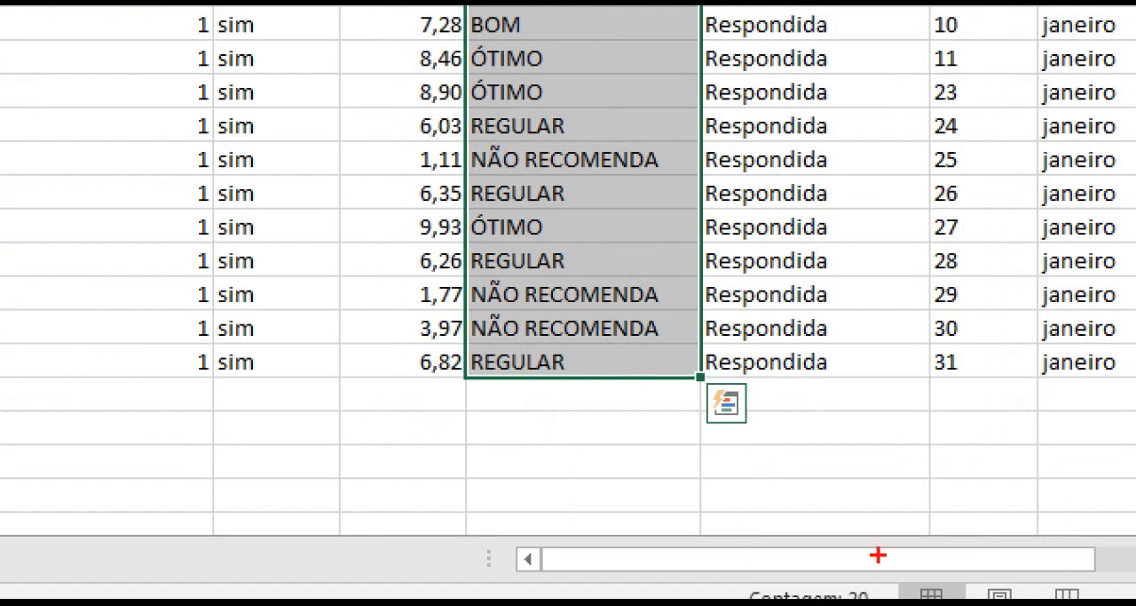
{"action": "key", "text": "Escape"}
{"action": "key", "text": "ctrl+1"}
{"action": "left_click", "coordinate": [878, 554]}
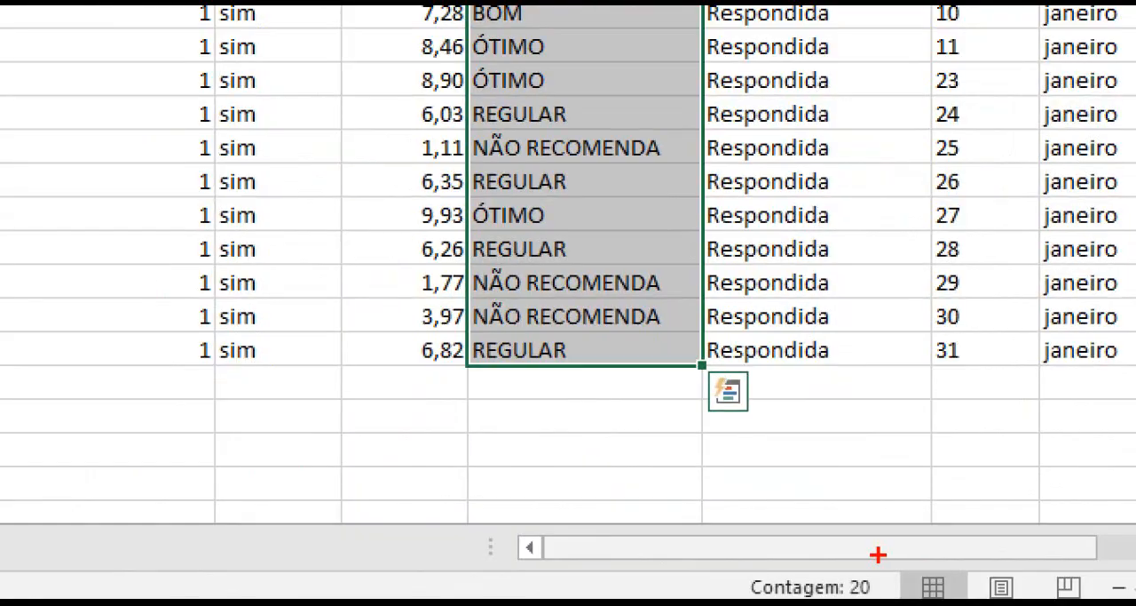
{"action": "left_click_drag", "start_coordinate": [861, 566], "coordinate": [902, 485]}
{"action": "key", "text": "Escape"}
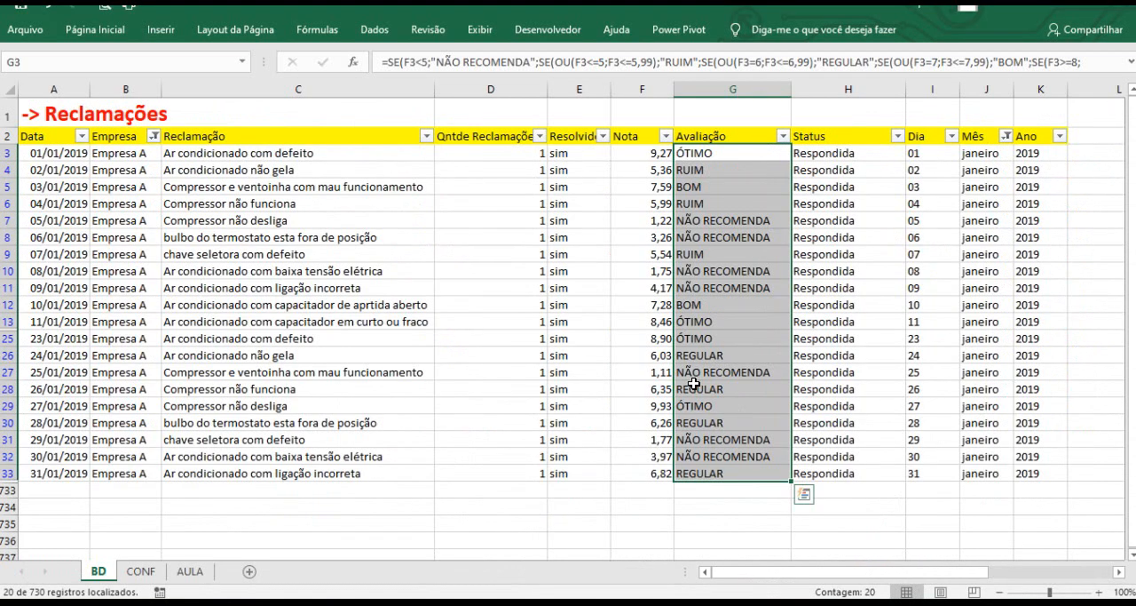
Clear the Empresa and Mês filters so all companies and months are shown.
{"action": "left_click", "coordinate": [154, 139]}
{"action": "left_click", "coordinate": [104, 303]}
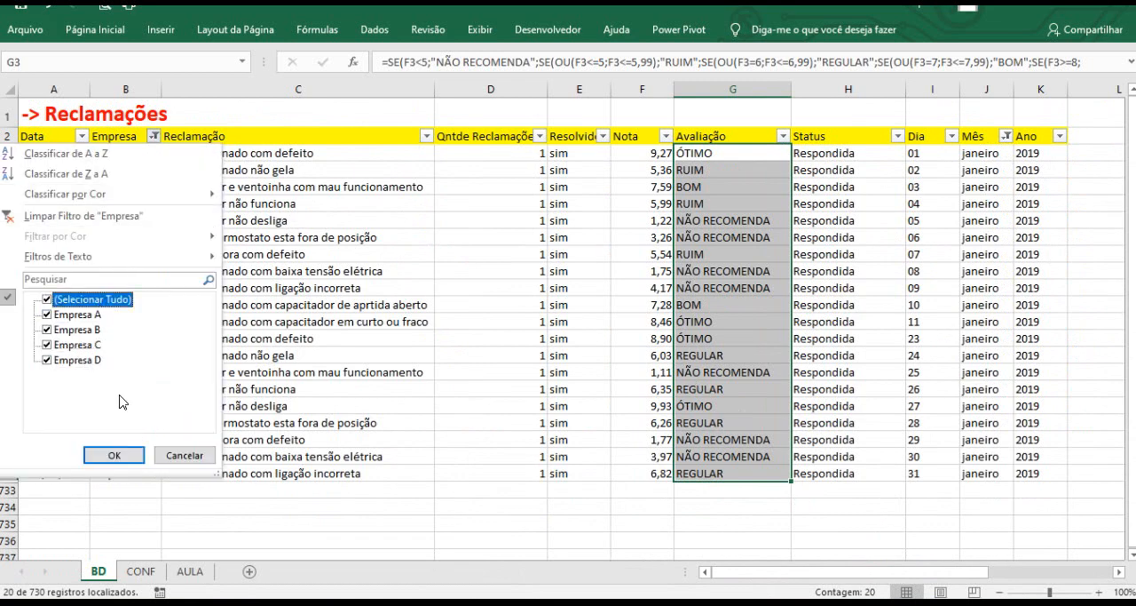
{"action": "left_click", "coordinate": [115, 455]}
{"action": "left_click", "coordinate": [507, 271]}
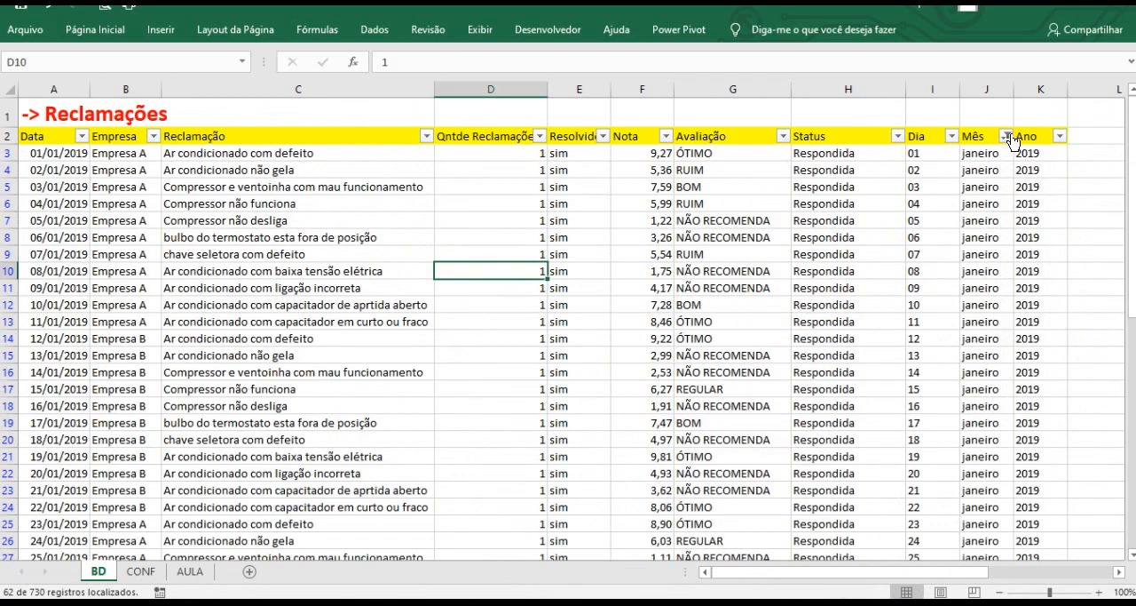
{"action": "left_click", "coordinate": [1005, 136]}
{"action": "left_click", "coordinate": [847, 299]}
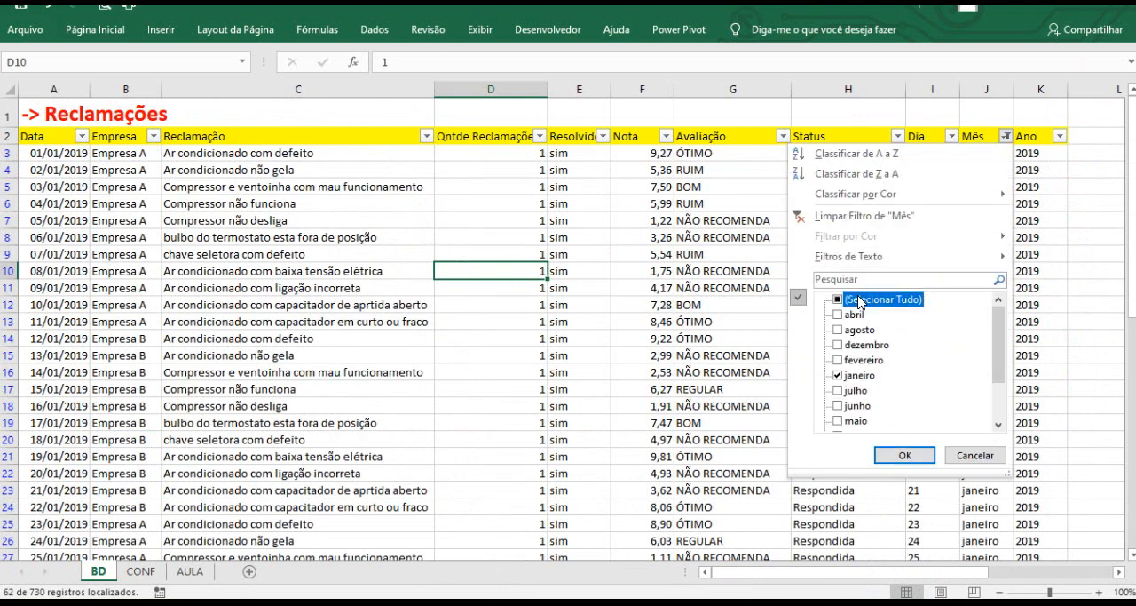
{"action": "left_click", "coordinate": [904, 457]}
Select and copy the five emoji images on the CONF sheet.
{"action": "left_click", "coordinate": [140, 571]}
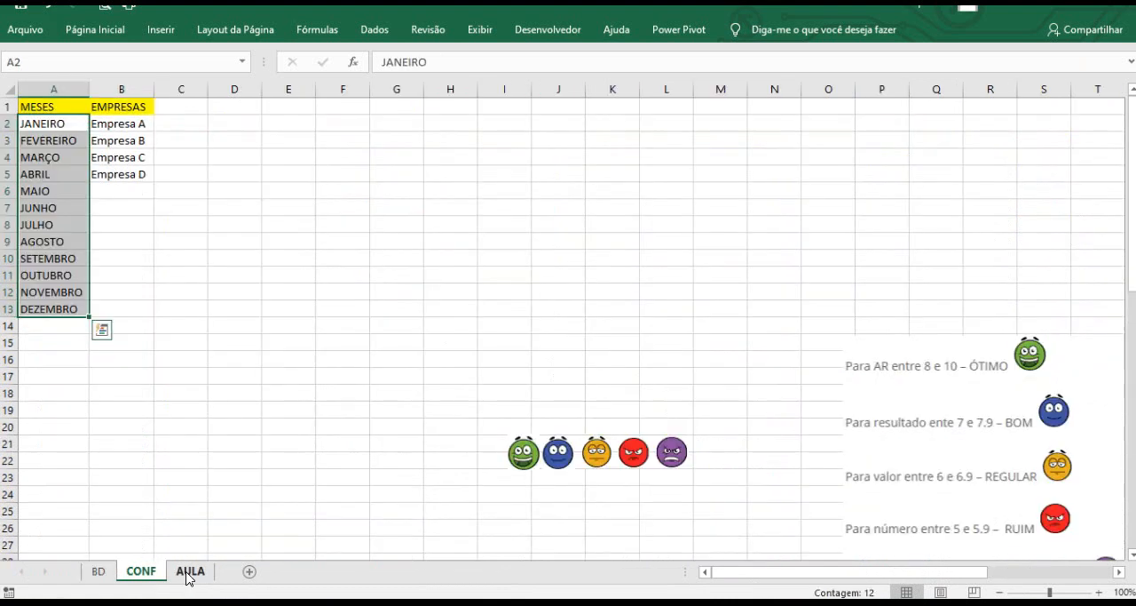
{"action": "left_click", "coordinate": [189, 571]}
{"action": "left_click", "coordinate": [383, 318]}
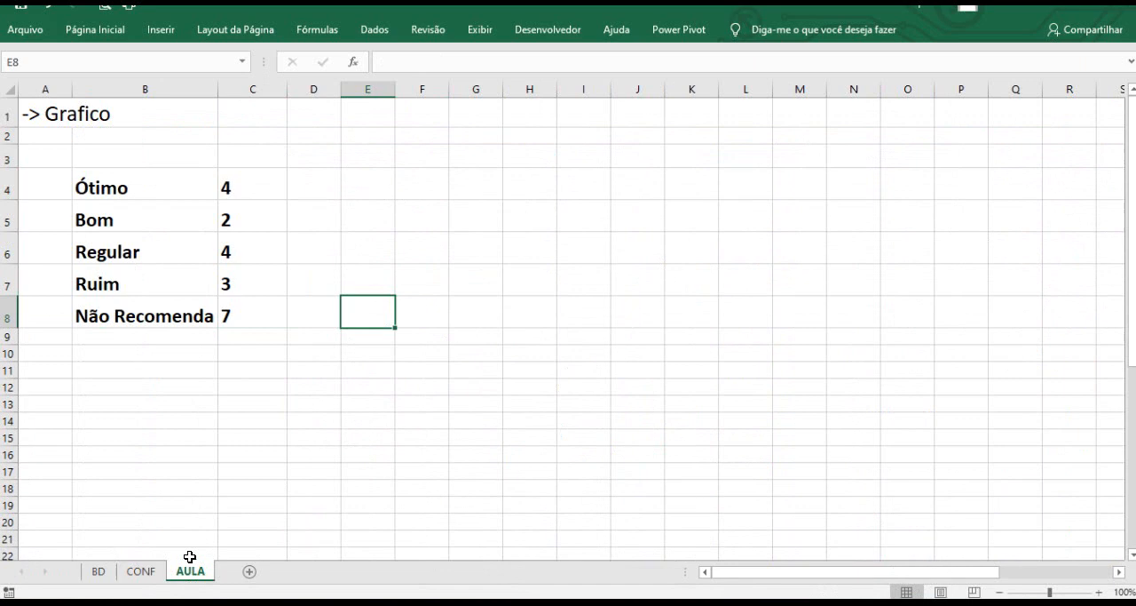
{"action": "left_click", "coordinate": [144, 571]}
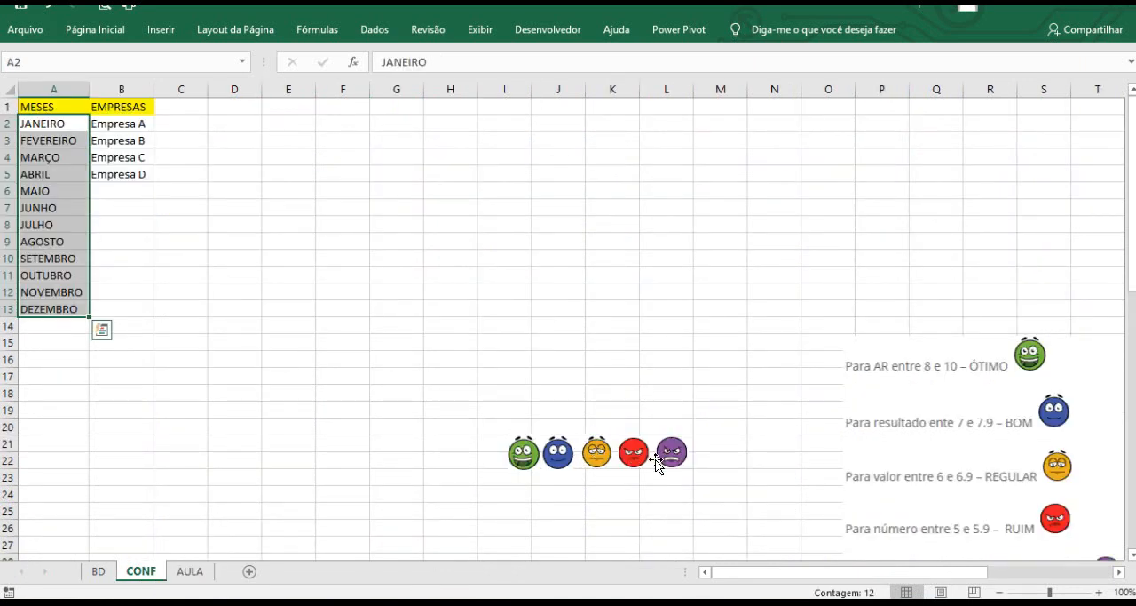
{"action": "left_click", "coordinate": [522, 454]}
{"action": "left_click", "coordinate": [557, 455], "text": "ctrl"}
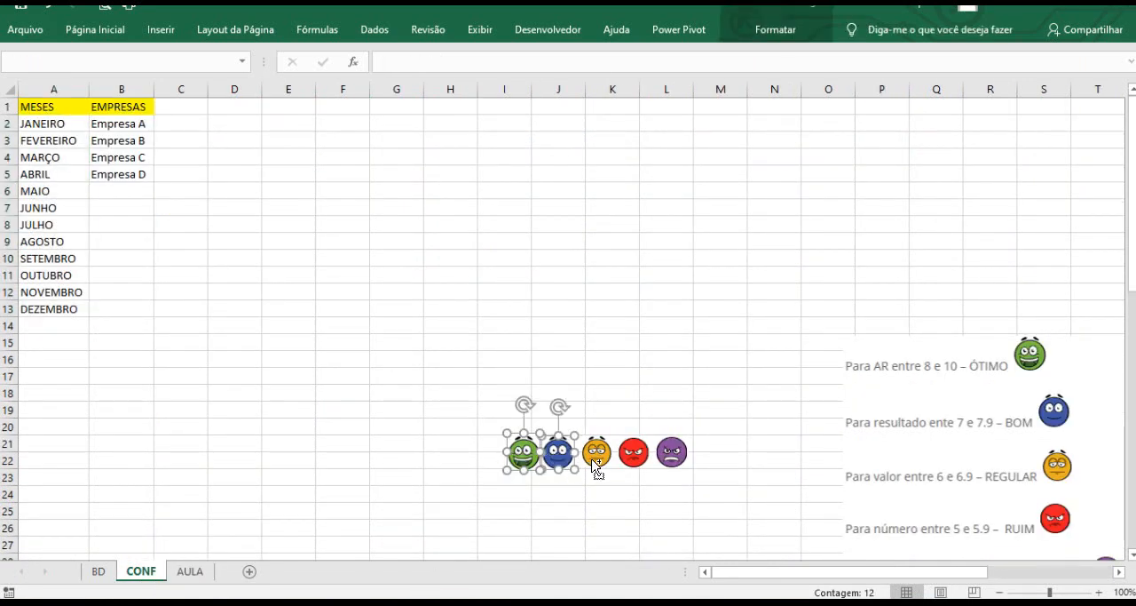
{"action": "left_click", "coordinate": [596, 455], "text": "ctrl"}
{"action": "left_click", "coordinate": [633, 455], "text": "ctrl"}
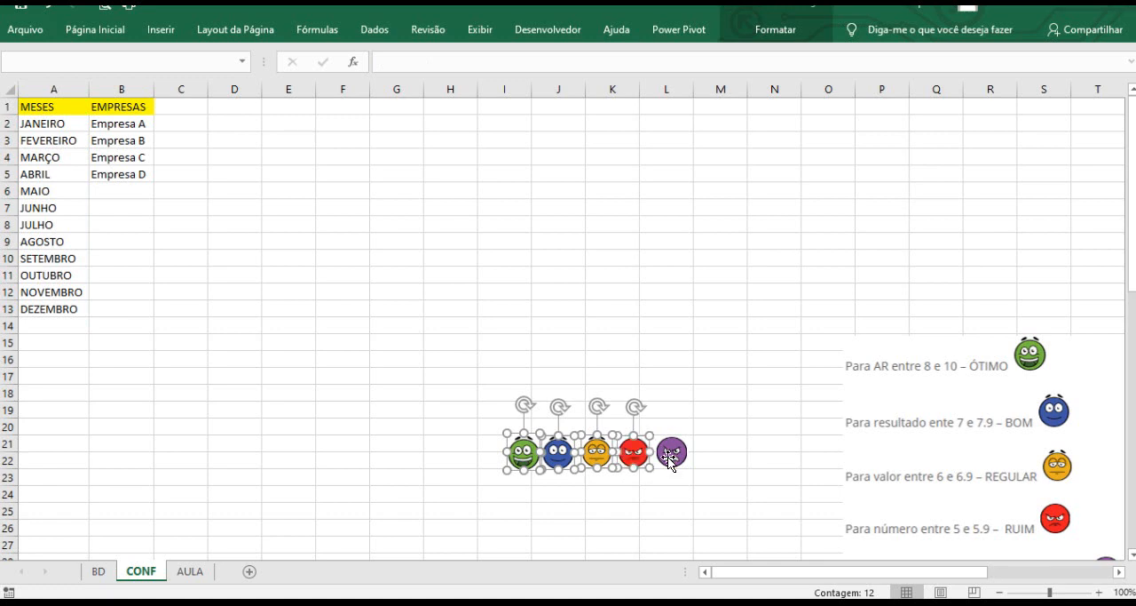
{"action": "left_click", "coordinate": [671, 457], "text": "ctrl"}
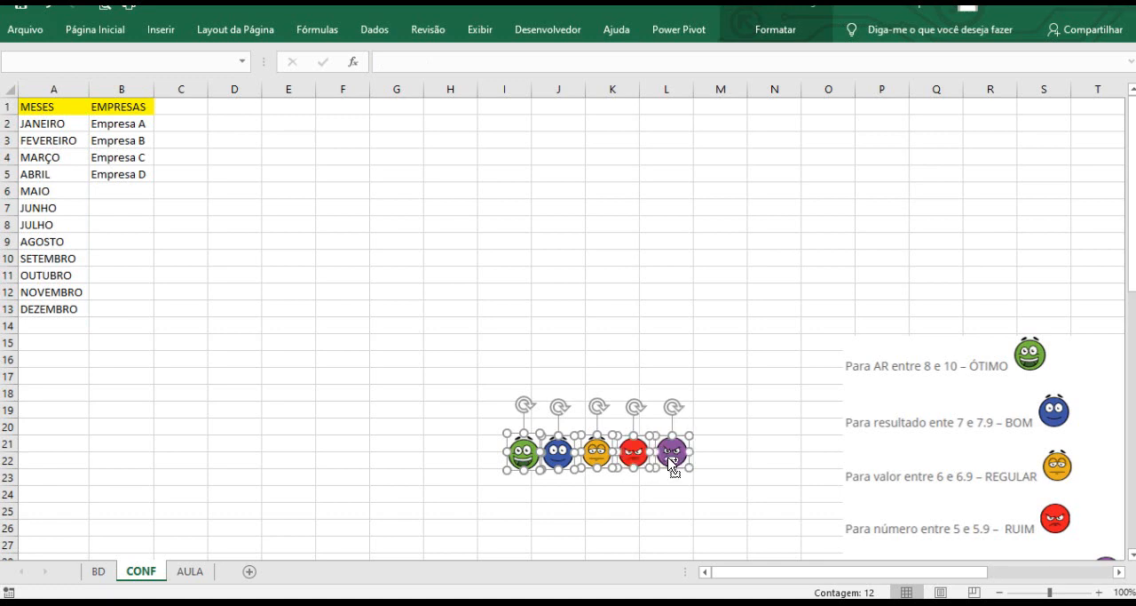
Paste the emojis on the AULA sheet and move them below the rating table, around row 15.
{"action": "left_click", "coordinate": [190, 571]}
{"action": "left_click", "coordinate": [180, 391]}
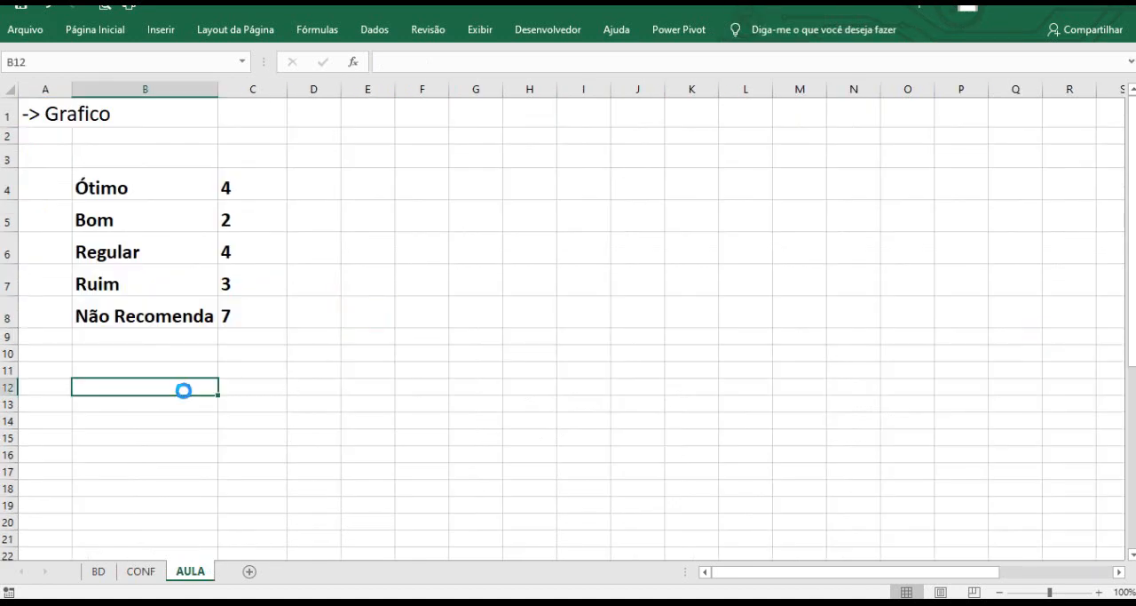
{"action": "key", "text": "ctrl+v"}
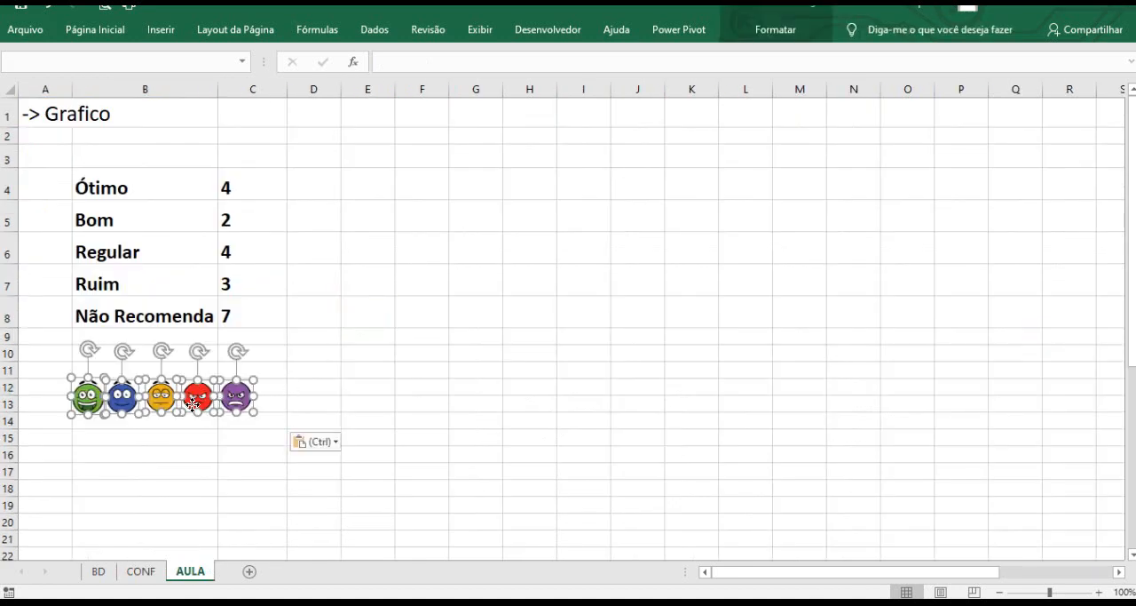
{"action": "left_click_drag", "start_coordinate": [193, 388], "coordinate": [189, 430]}
{"action": "left_click", "coordinate": [322, 367]}
Insert a 2D line chart with markers from the rating table B4:C8.
{"action": "left_click_drag", "start_coordinate": [132, 190], "coordinate": [233, 306]}
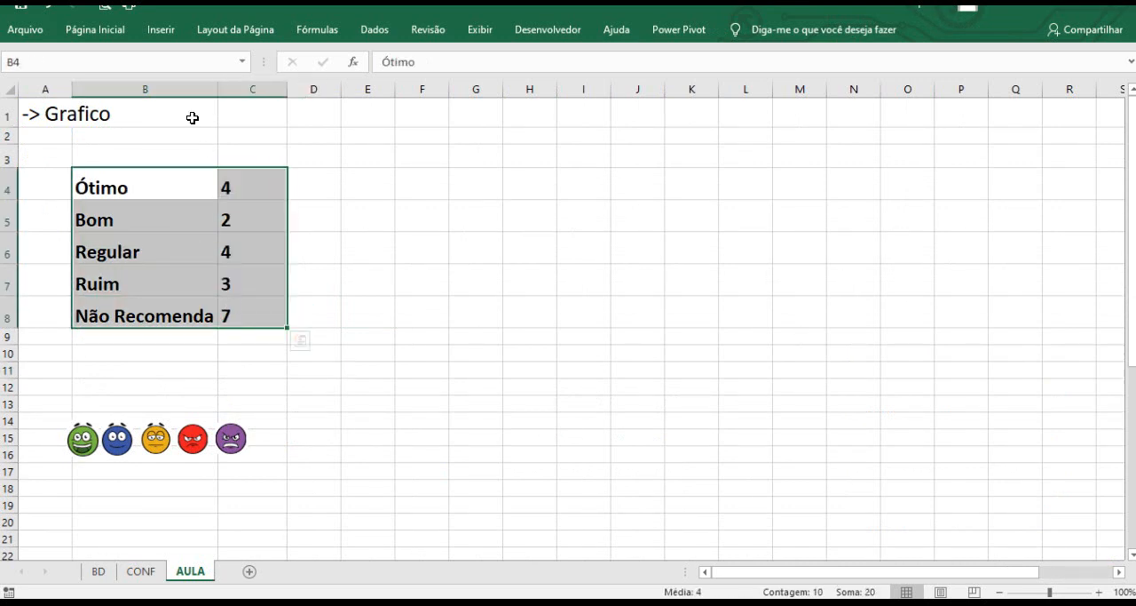
{"action": "left_click", "coordinate": [159, 32]}
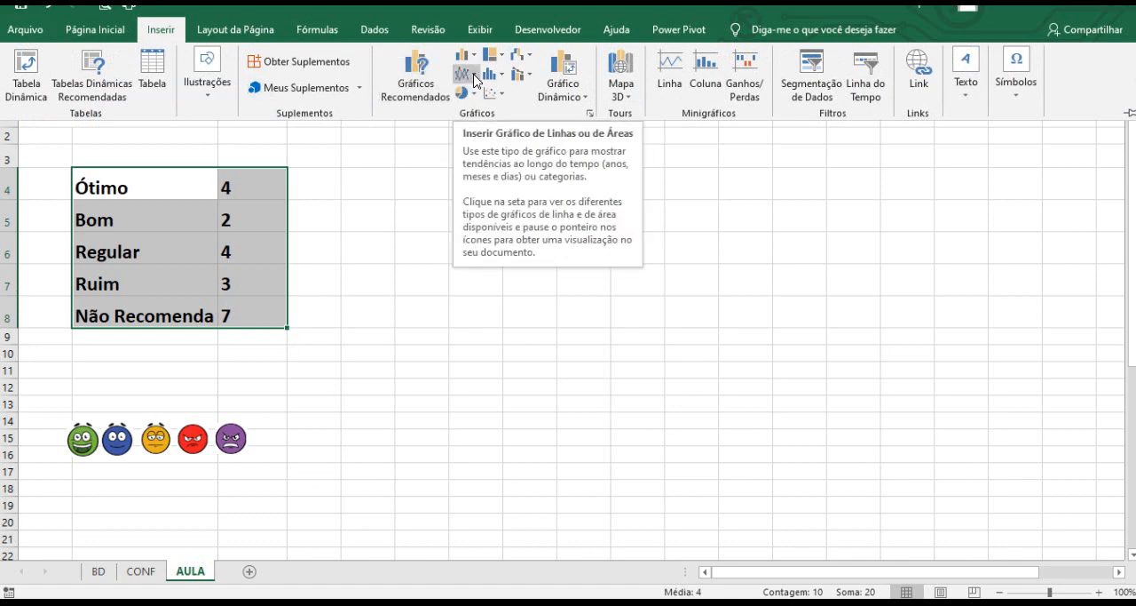
{"action": "left_click", "coordinate": [475, 80]}
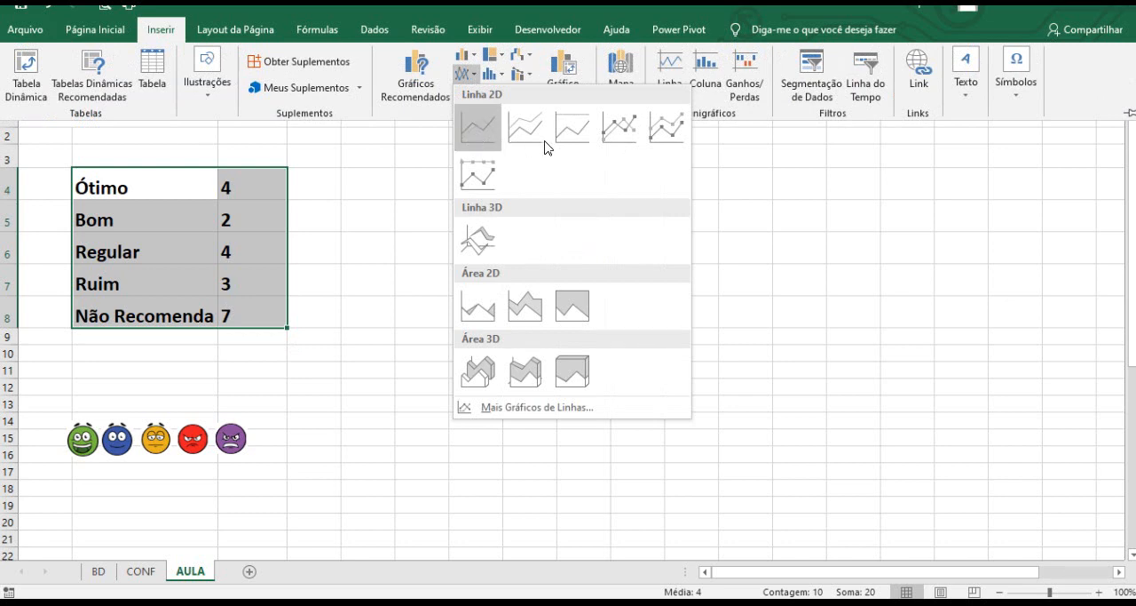
{"action": "left_click", "coordinate": [622, 133]}
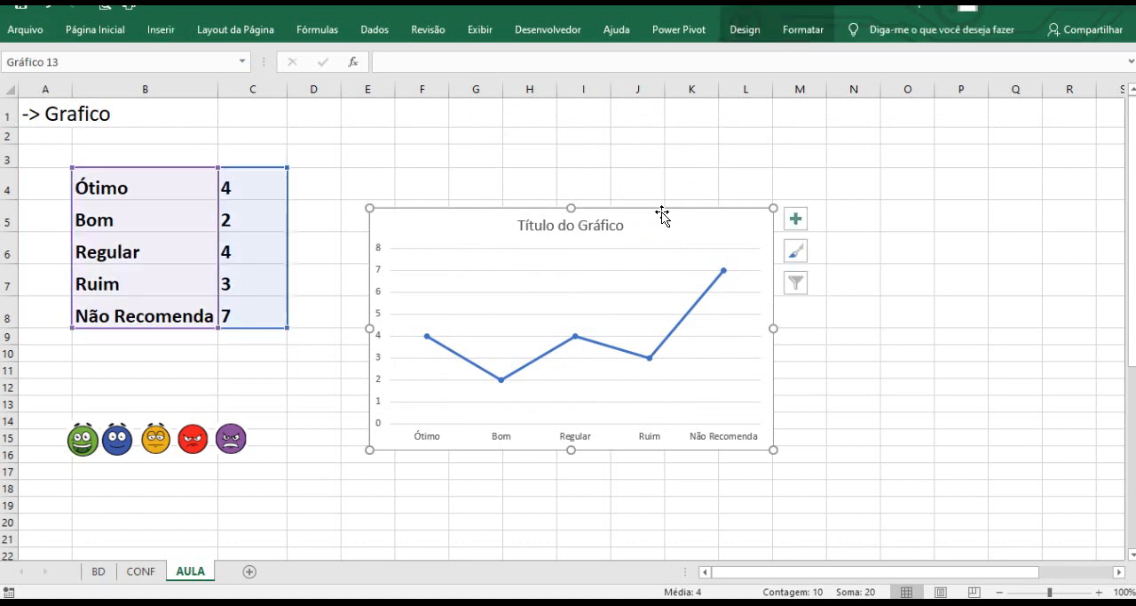
Move and enlarge the chart to sit beside the table, spanning about columns F to P.
{"action": "left_click_drag", "start_coordinate": [660, 210], "coordinate": [704, 203]}
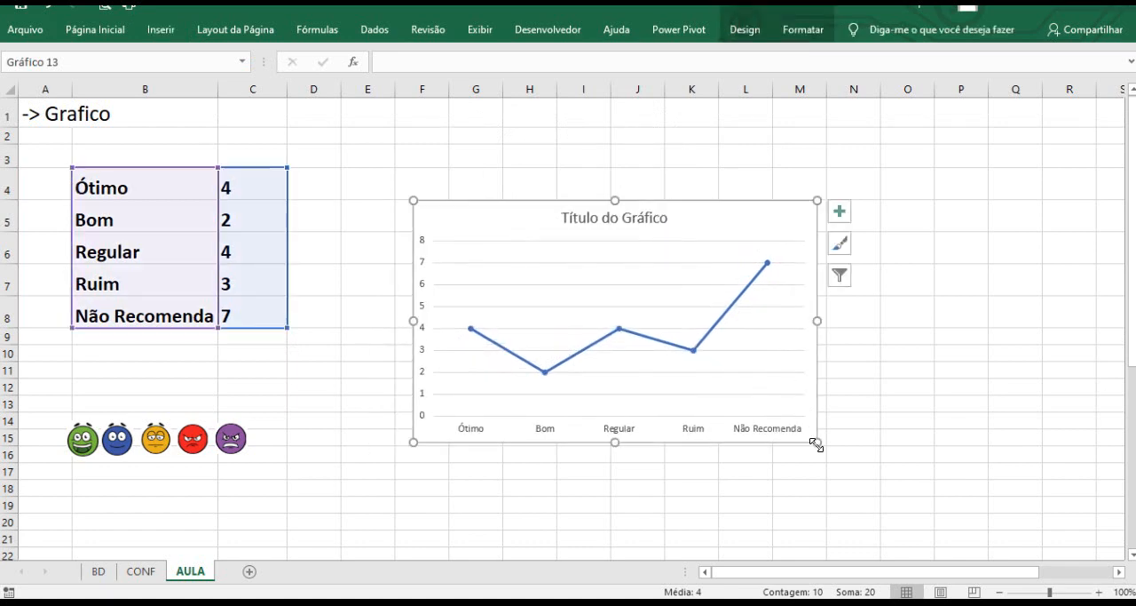
{"action": "left_click_drag", "start_coordinate": [817, 442], "coordinate": [980, 464]}
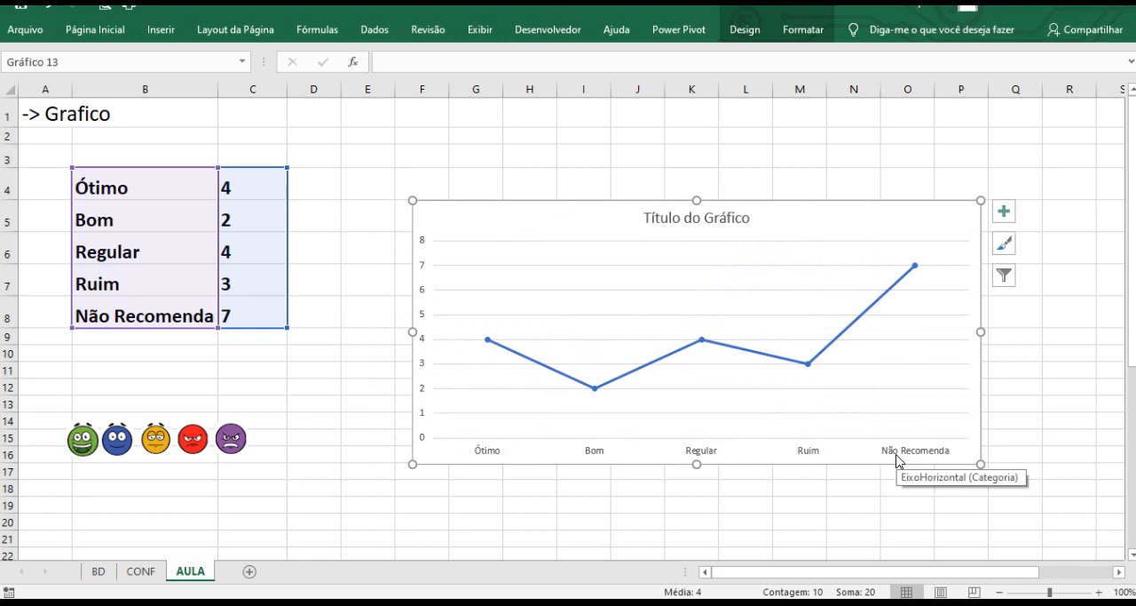
{"action": "left_click_drag", "start_coordinate": [451, 198], "coordinate": [420, 152]}
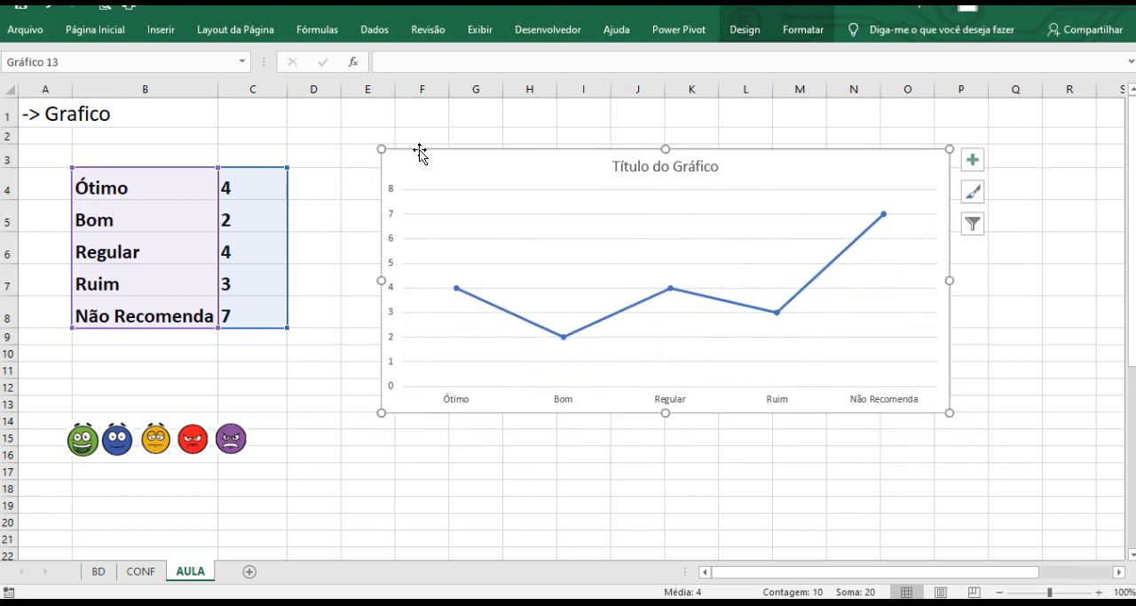
{"action": "left_click", "coordinate": [525, 458]}
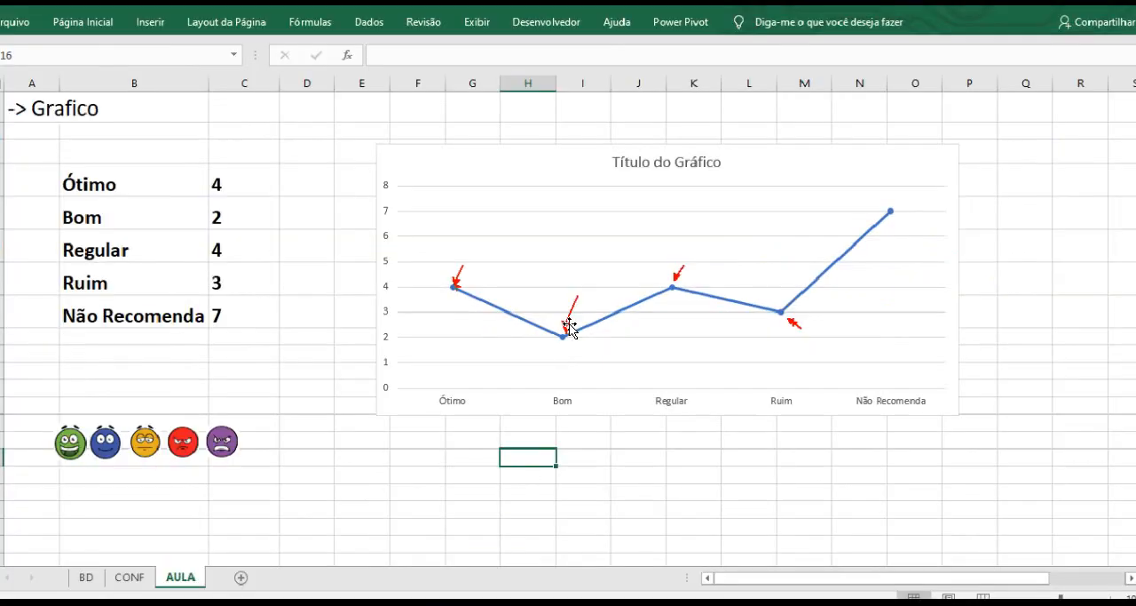
Copy the green emoji and paste it as the marker of the Ótimo data point.
{"action": "left_click", "coordinate": [243, 397]}
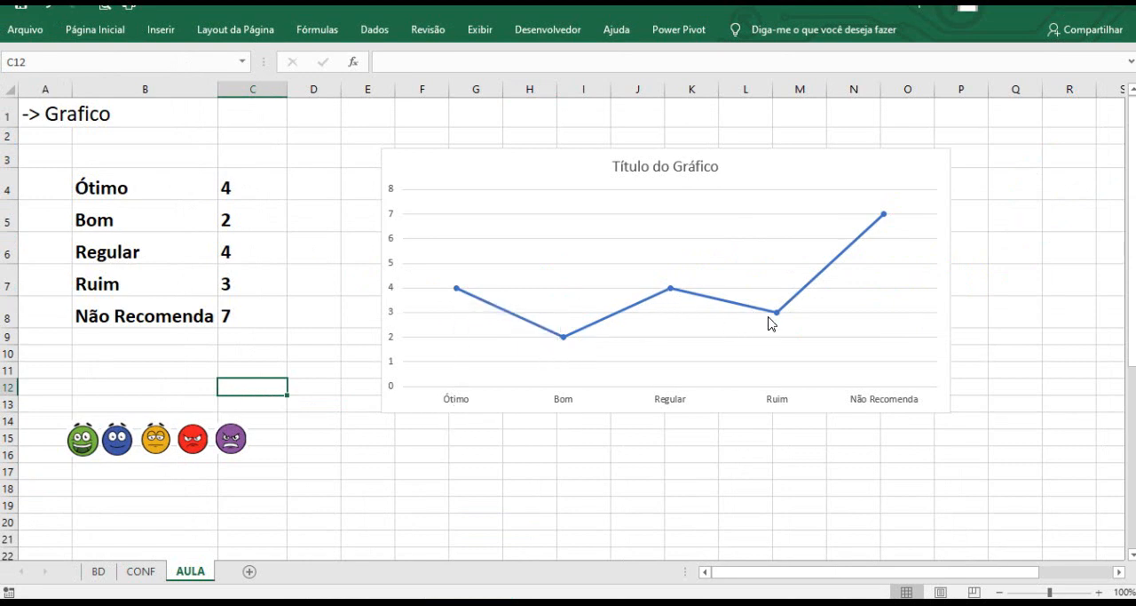
{"action": "left_click", "coordinate": [86, 445]}
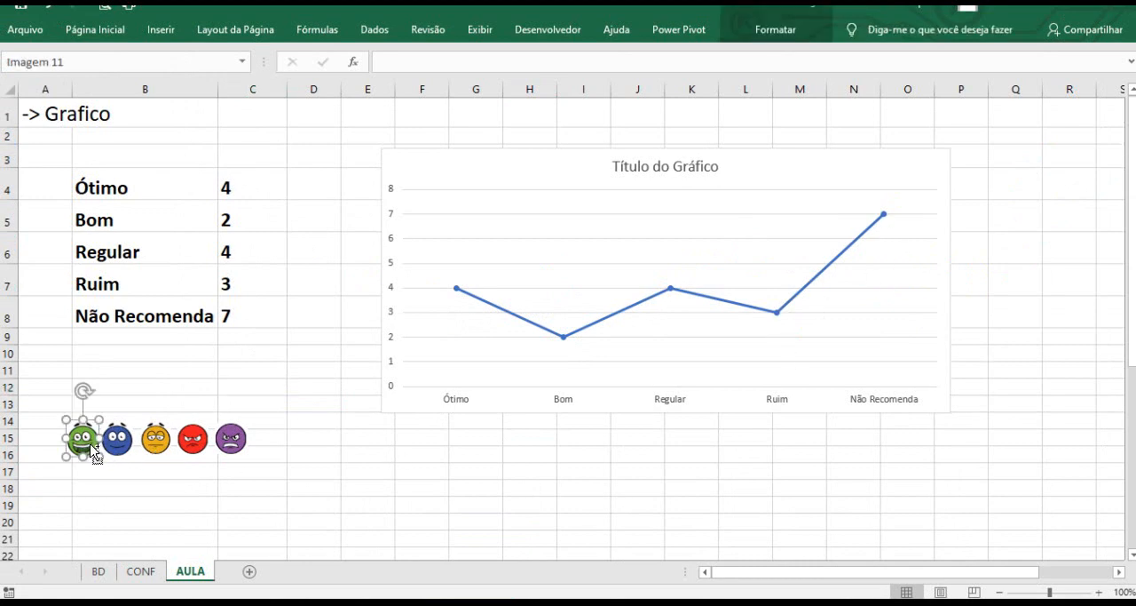
{"action": "left_click", "coordinate": [455, 290]}
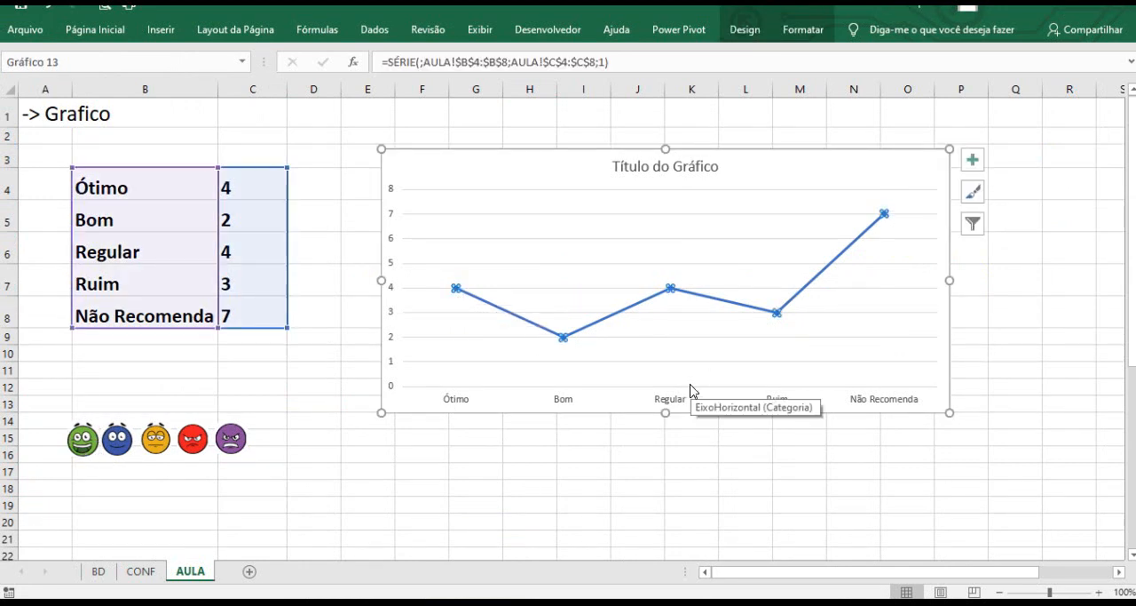
{"action": "left_click", "coordinate": [456, 289]}
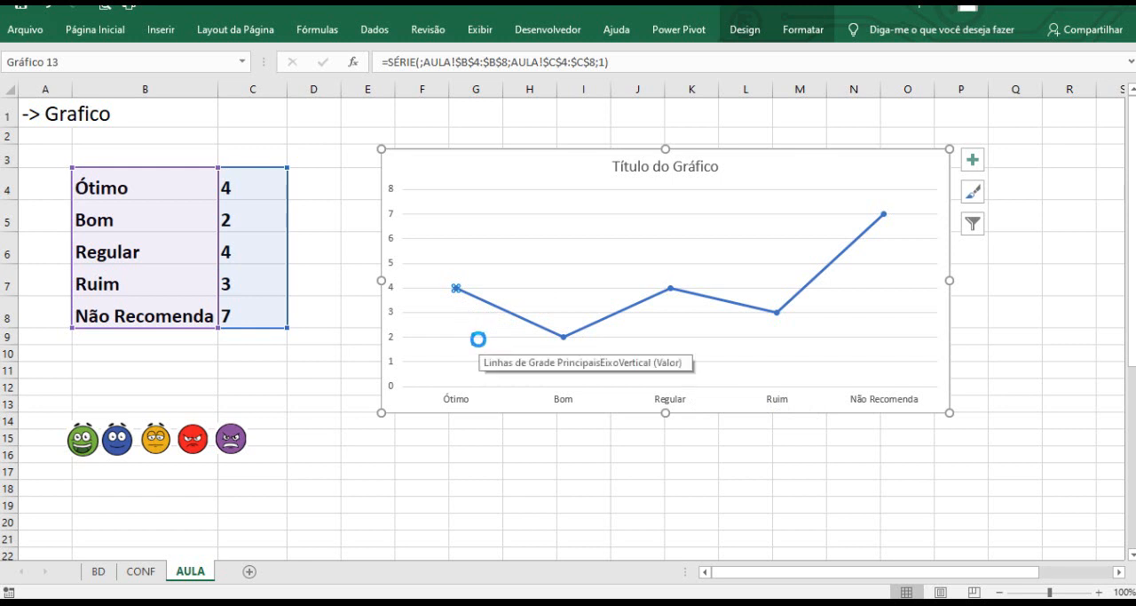
{"action": "left_click", "coordinate": [471, 454]}
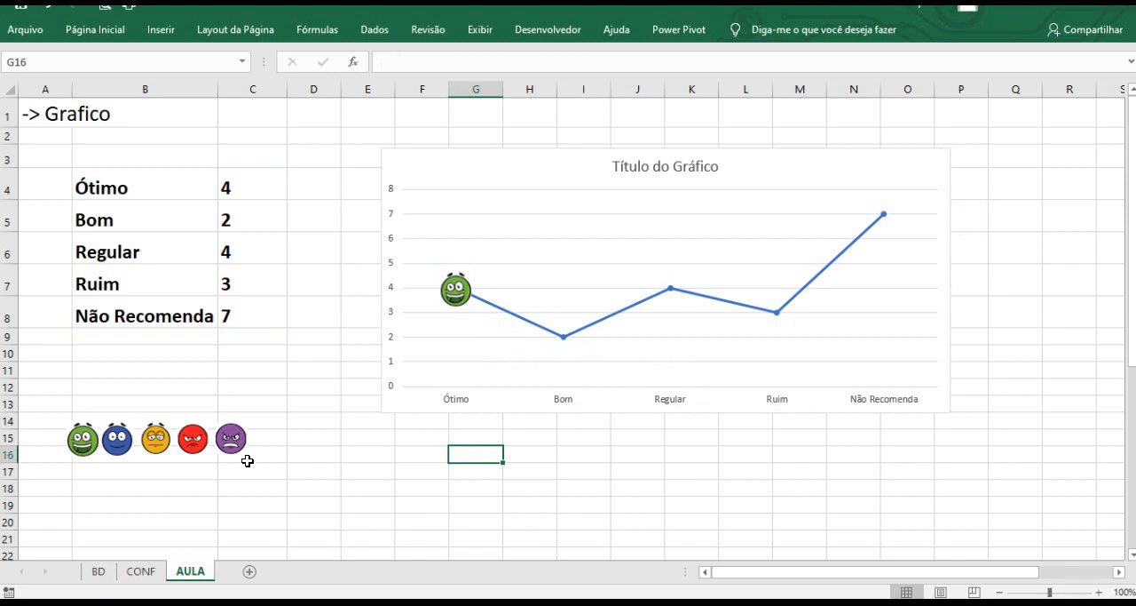
Copy the blue emoji and paste it as the marker of the Bom data point.
{"action": "left_click", "coordinate": [114, 444]}
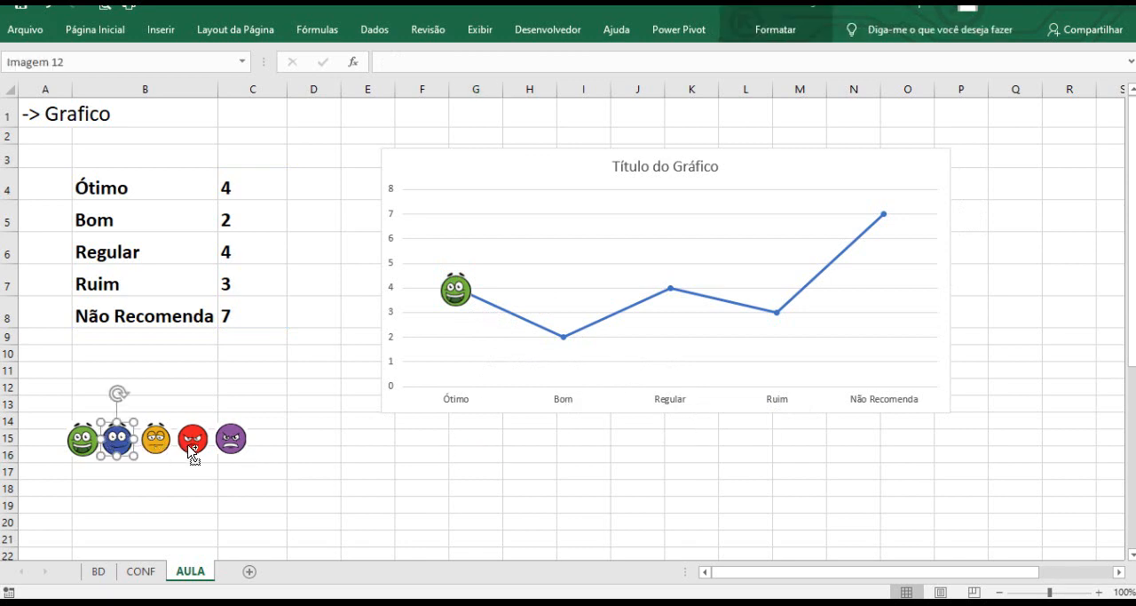
{"action": "left_click", "coordinate": [565, 343]}
{"action": "left_click", "coordinate": [563, 339]}
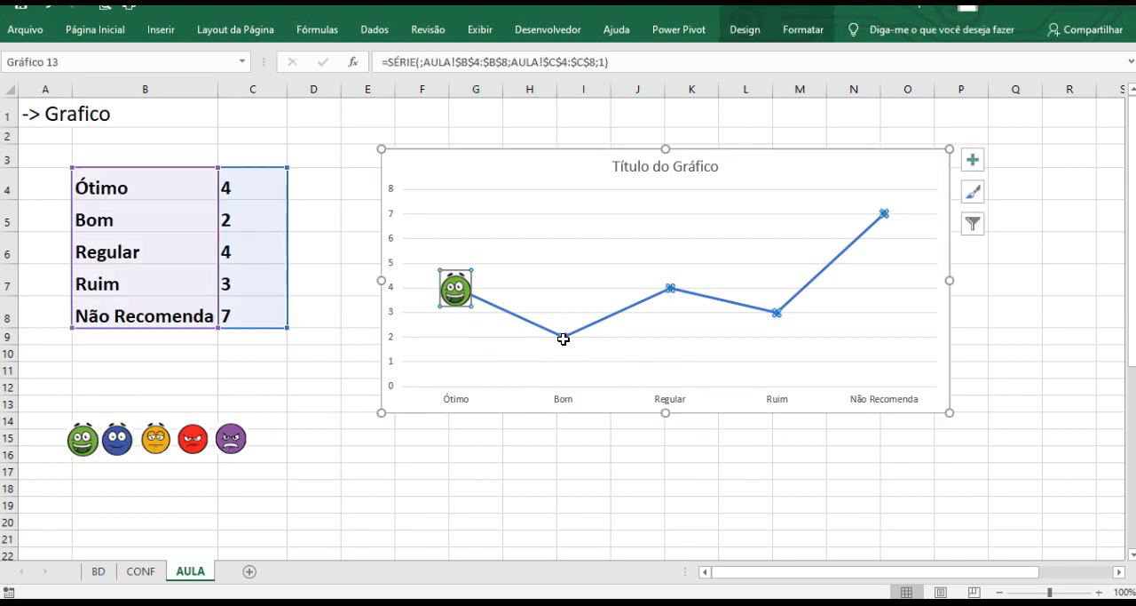
{"action": "left_click", "coordinate": [563, 338]}
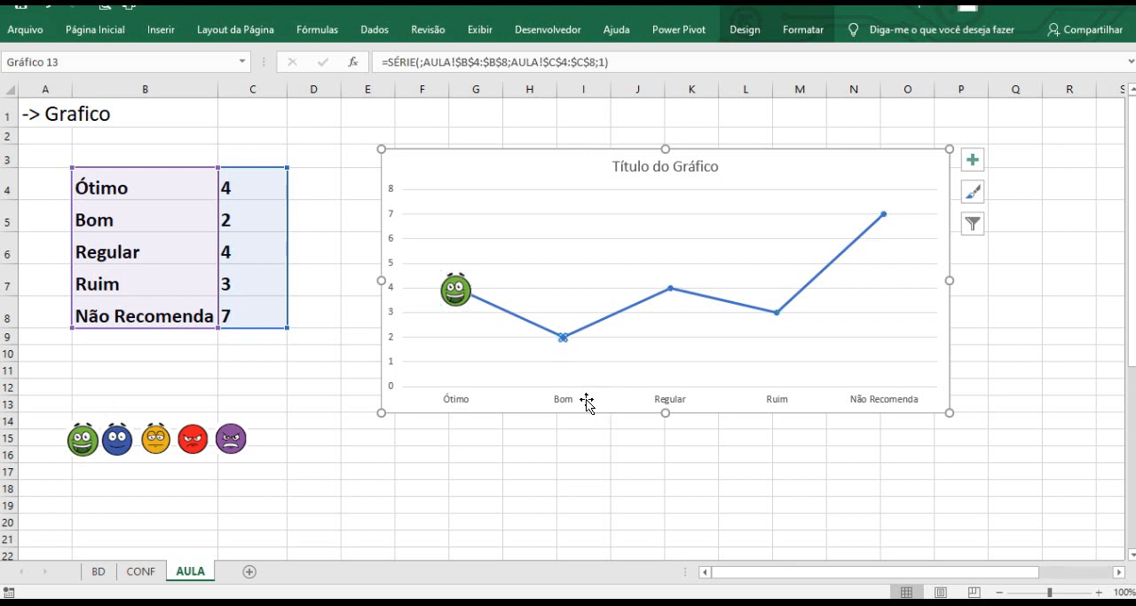
{"action": "key", "text": "ctrl+v"}
Copy the yellow emoji and paste it as the marker of the Regular data point.
{"action": "left_click", "coordinate": [156, 438]}
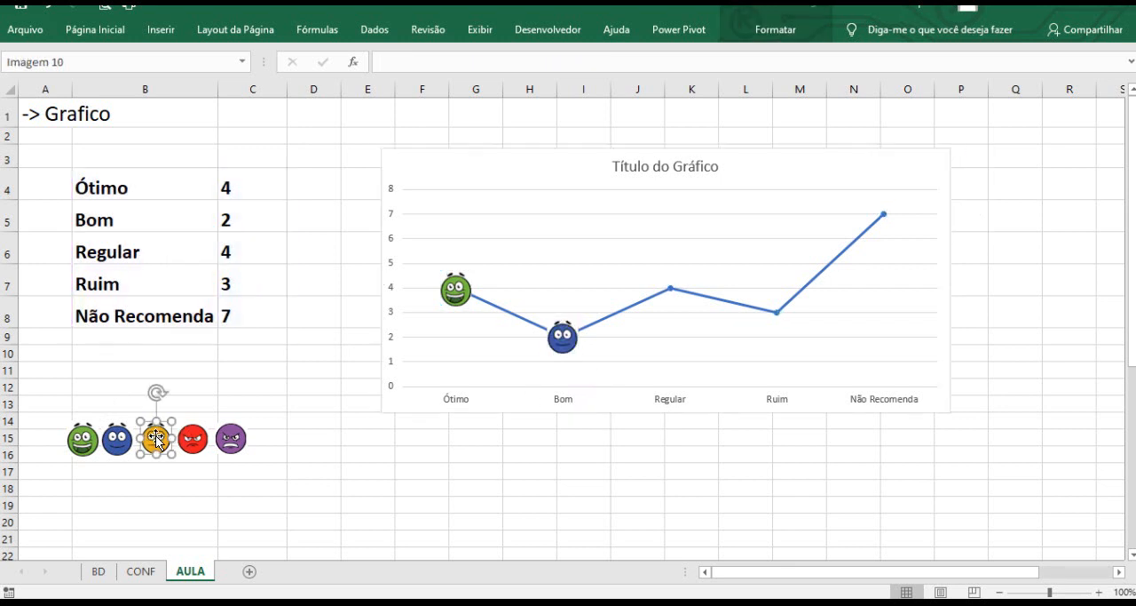
{"action": "left_click", "coordinate": [673, 298]}
{"action": "left_click", "coordinate": [672, 297]}
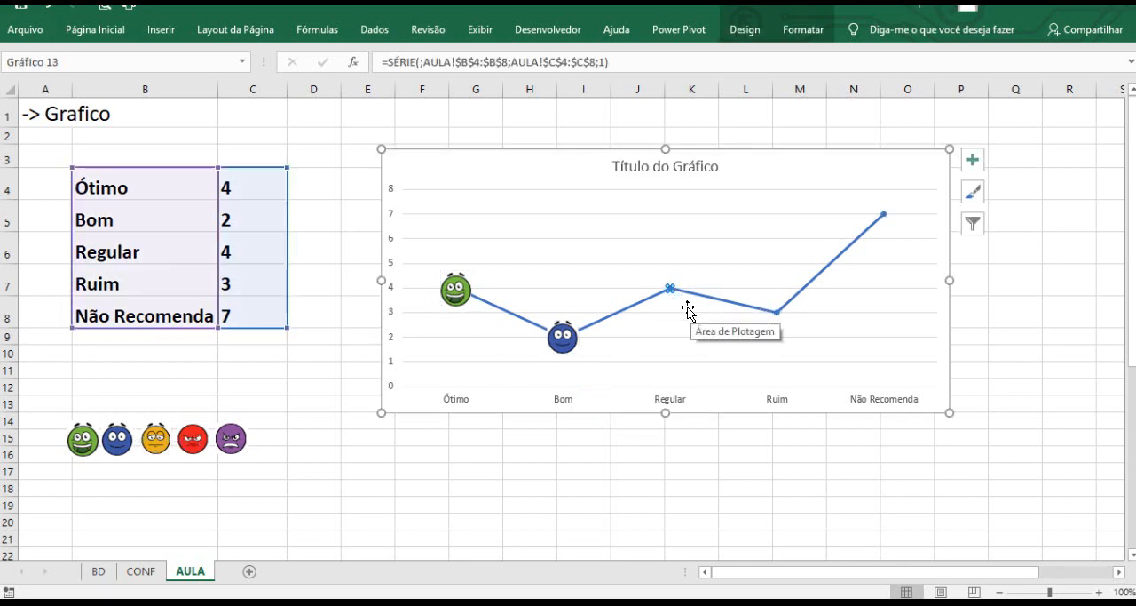
{"action": "key", "text": "ctrl+v"}
Copy the red emoji and paste it as the marker of the Ruim data point.
{"action": "left_click", "coordinate": [199, 441]}
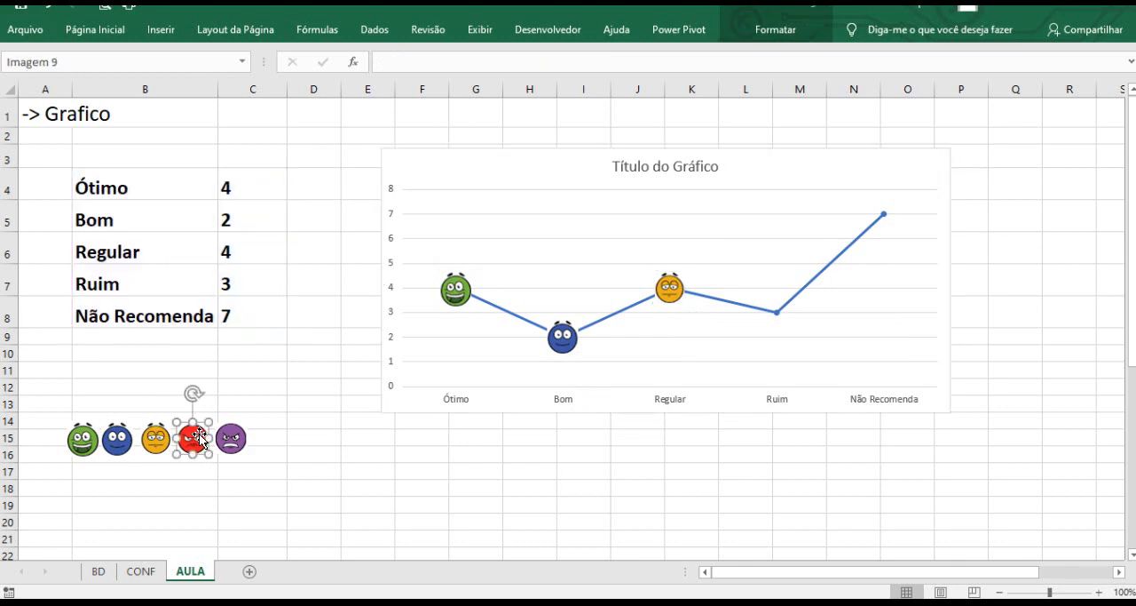
{"action": "left_click", "coordinate": [776, 315]}
{"action": "left_click", "coordinate": [777, 313]}
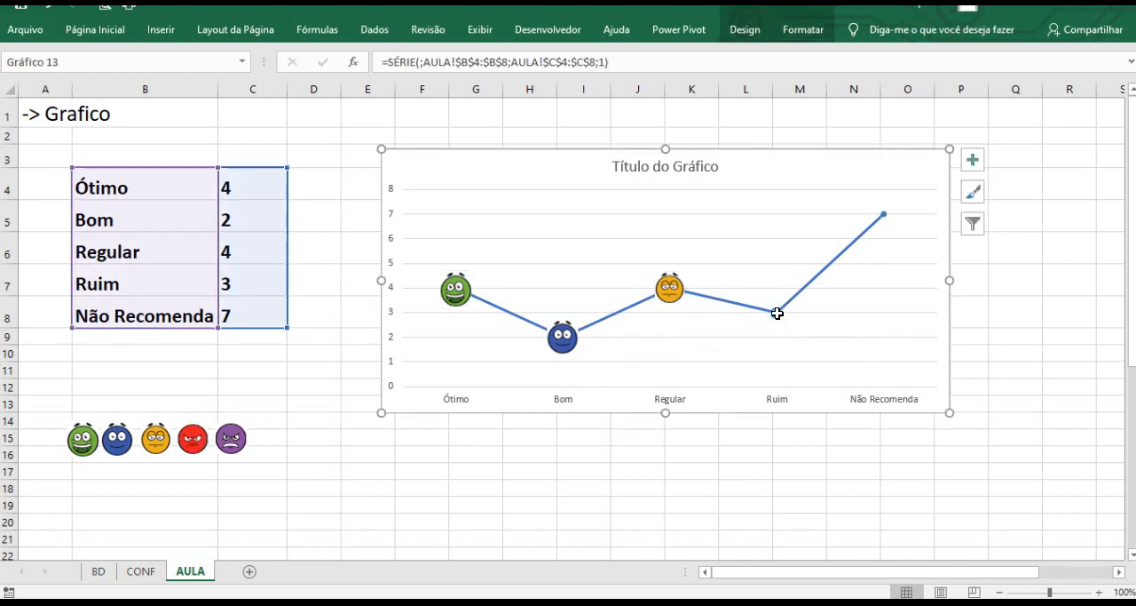
{"action": "key", "text": "ctrl+v"}
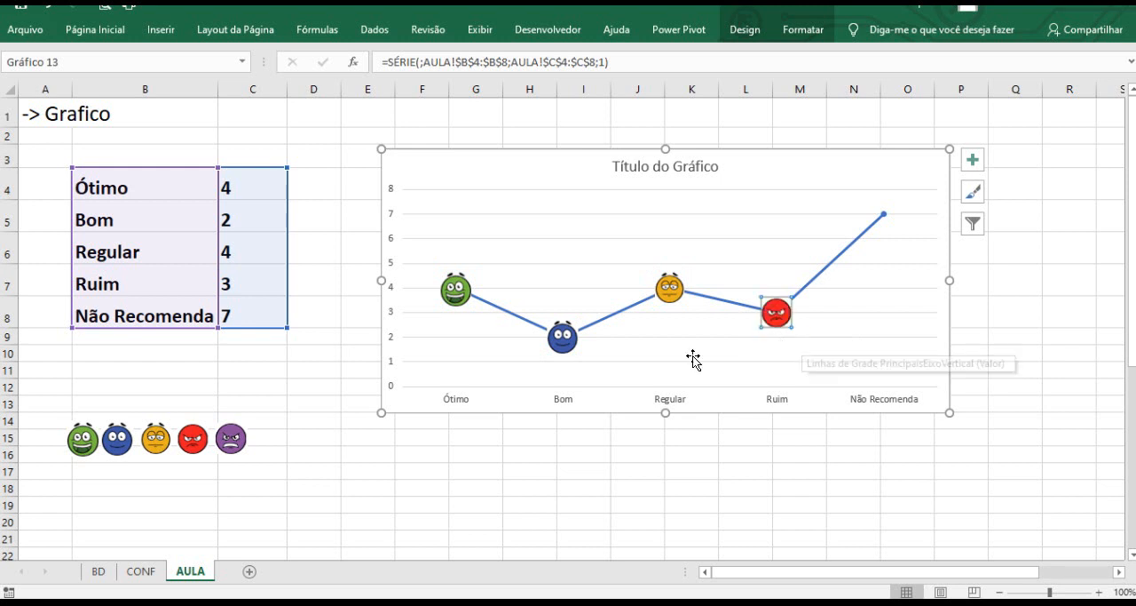
Copy the purple emoji and select the Não Recomenda data point.
{"action": "left_click", "coordinate": [229, 439]}
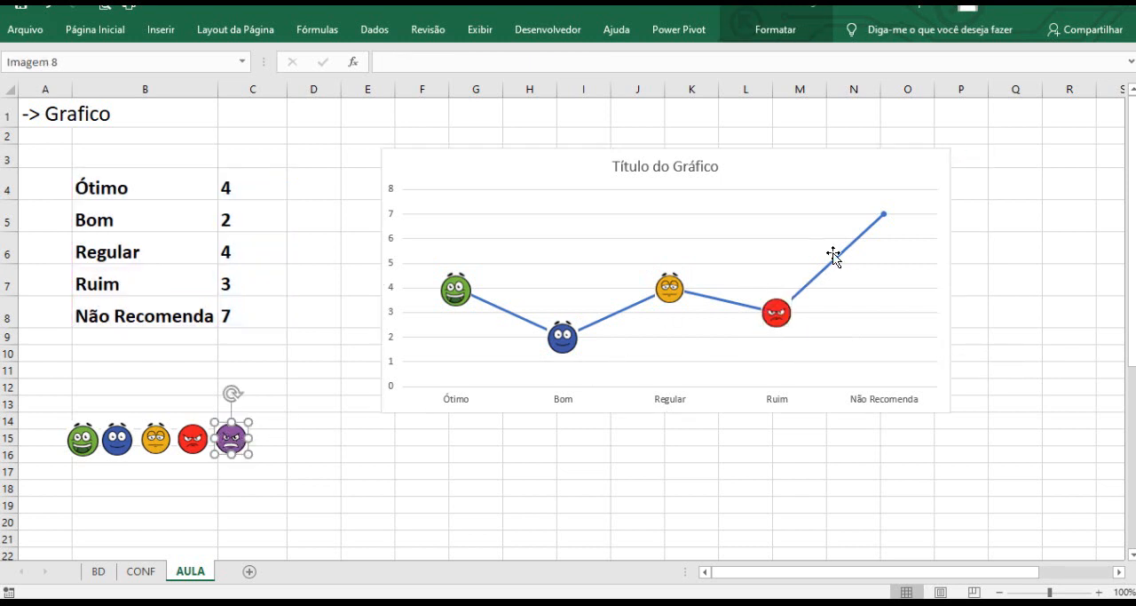
{"action": "left_click", "coordinate": [883, 215]}
{"action": "left_click", "coordinate": [884, 215]}
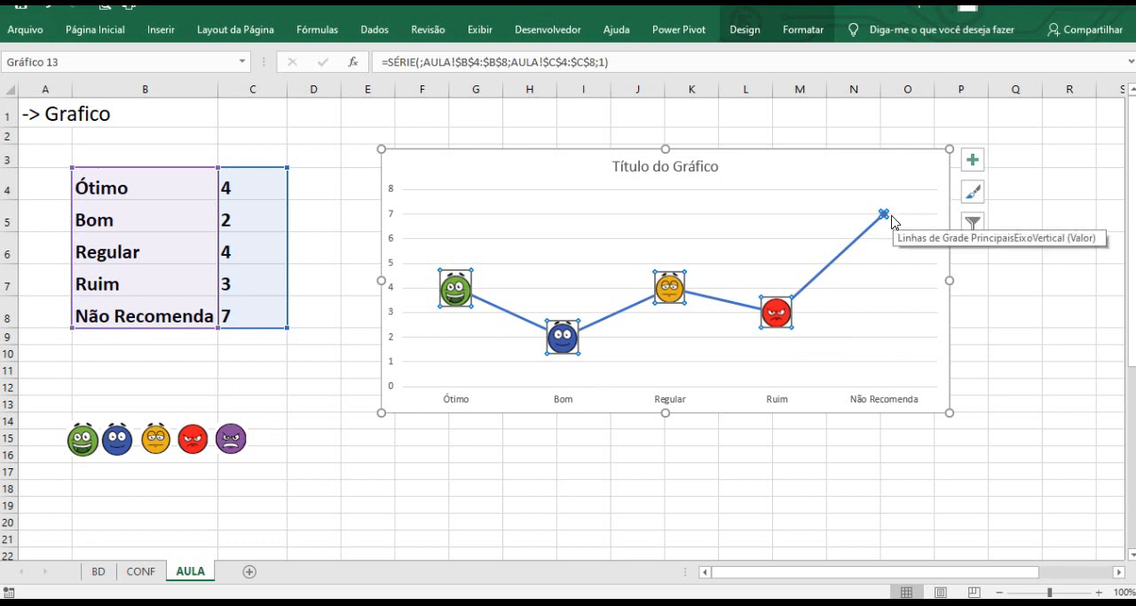
{"action": "key", "text": "ctrl"}
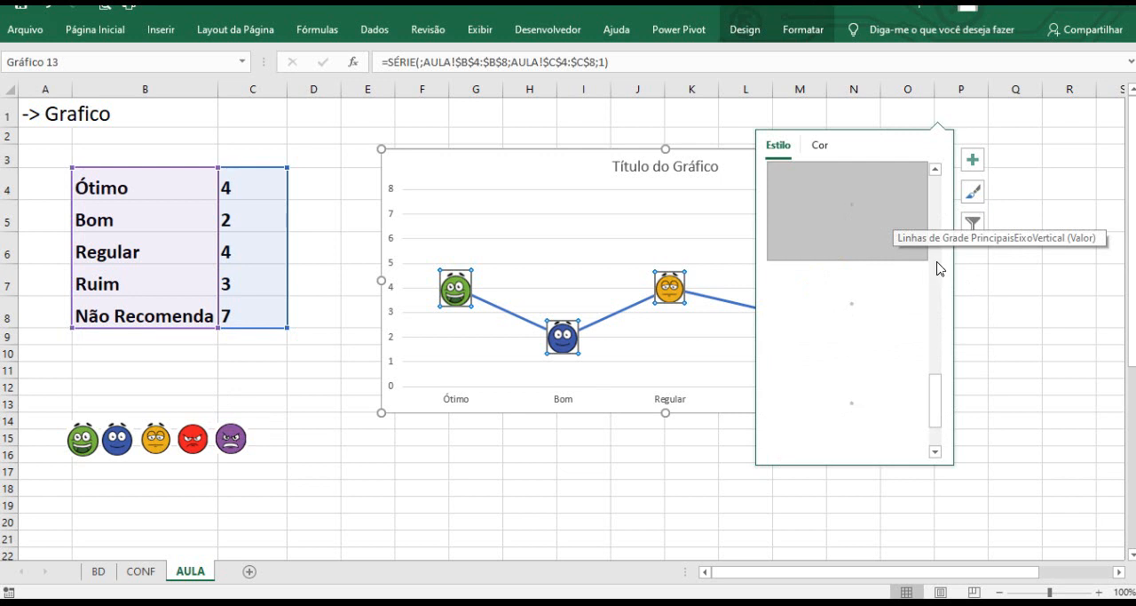
{"action": "left_click", "coordinate": [638, 475]}
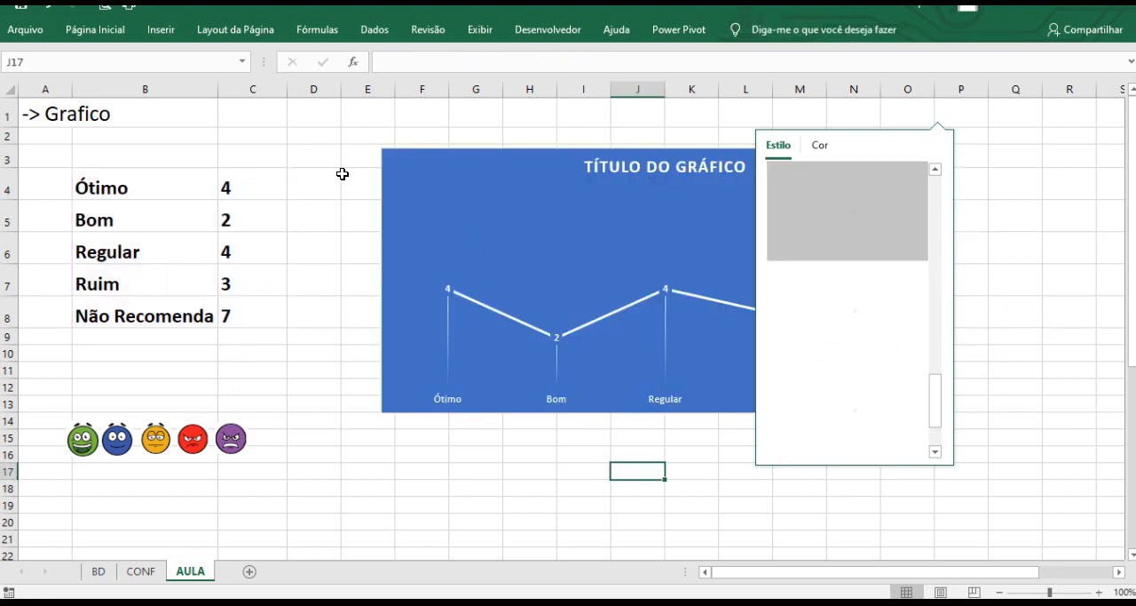
{"action": "left_click", "coordinate": [342, 173]}
{"action": "left_click", "coordinate": [625, 122]}
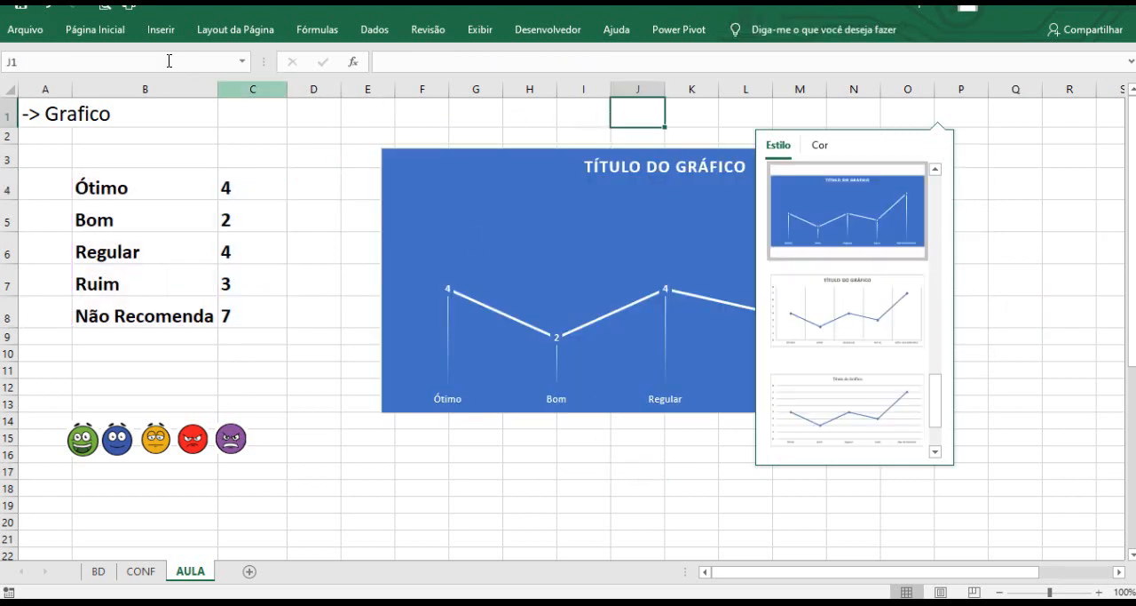
{"action": "left_click", "coordinate": [41, 7]}
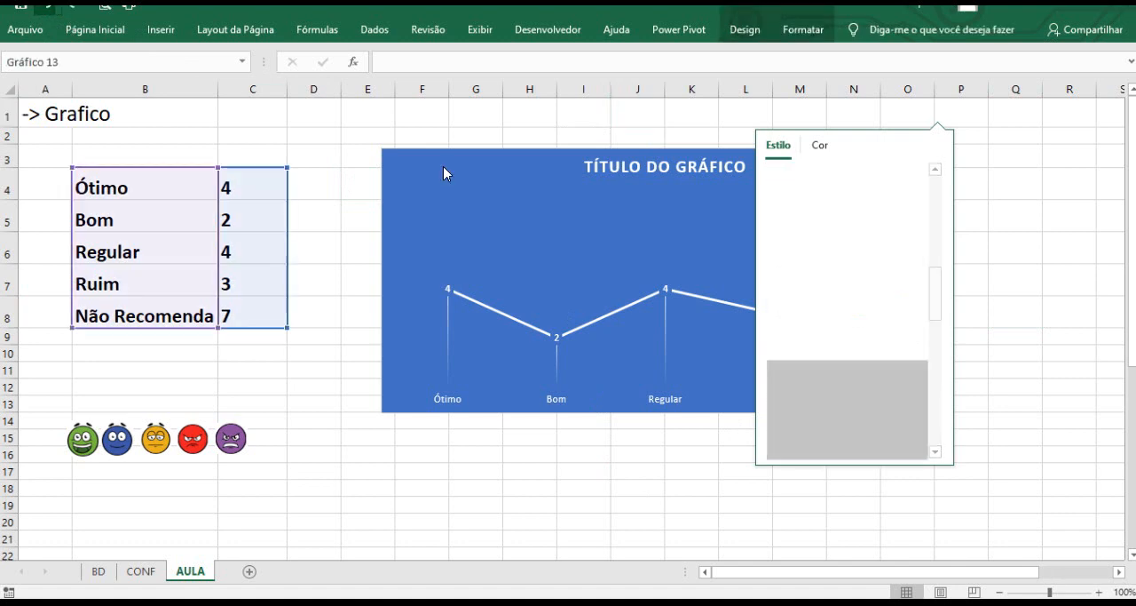
{"action": "left_click", "coordinate": [1026, 276]}
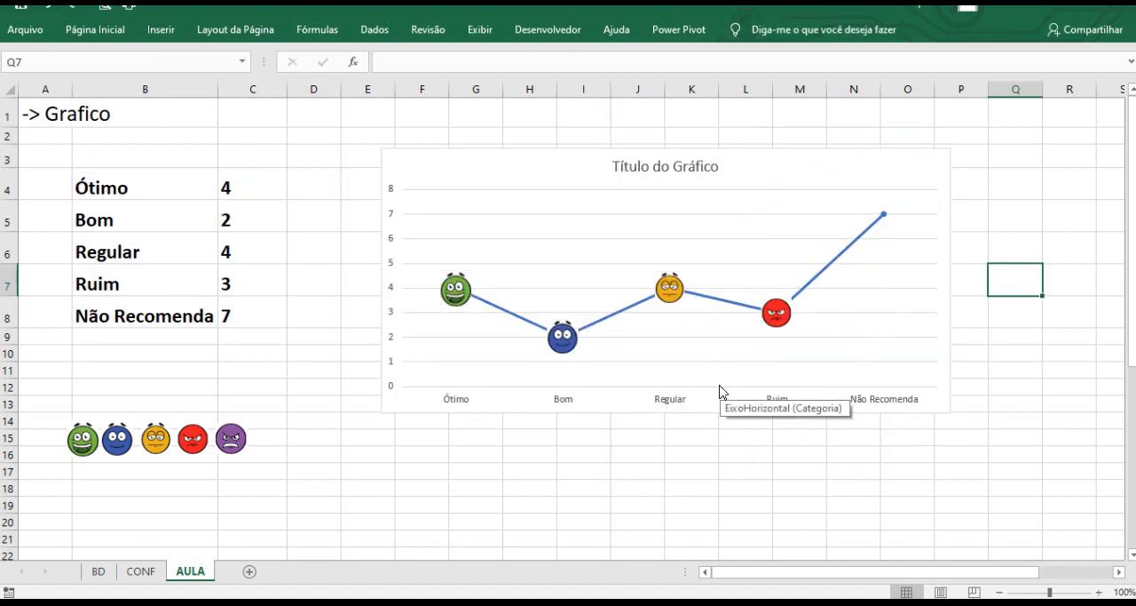
Paste the purple emoji as the marker of the Não Recomenda data point.
{"action": "left_click", "coordinate": [884, 217]}
{"action": "left_click", "coordinate": [884, 216]}
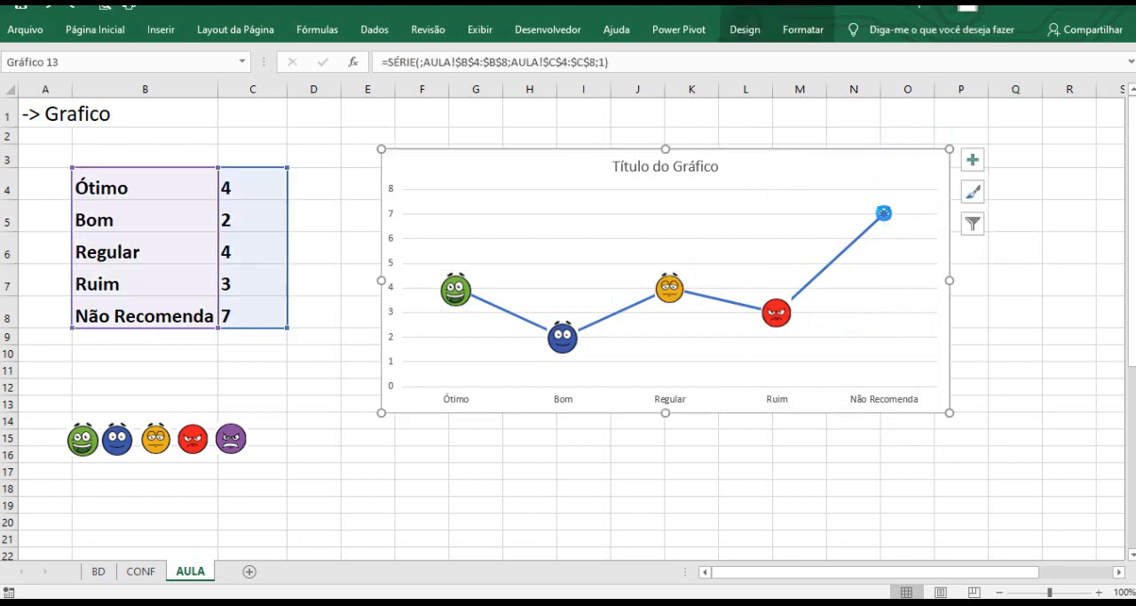
{"action": "key", "text": "ctrl+v"}
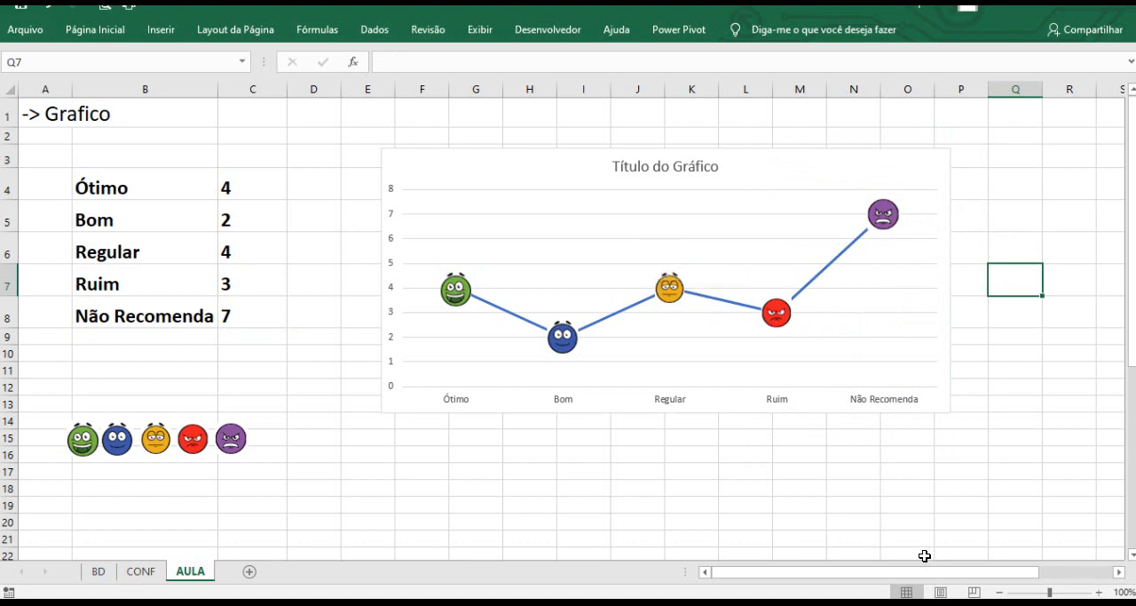
Switch the selected company through Empresa B, Empresa C and Empresa D to test the chart.
{"action": "left_click_drag", "start_coordinate": [934, 573], "coordinate": [988, 573]}
{"action": "left_click", "coordinate": [1050, 188]}
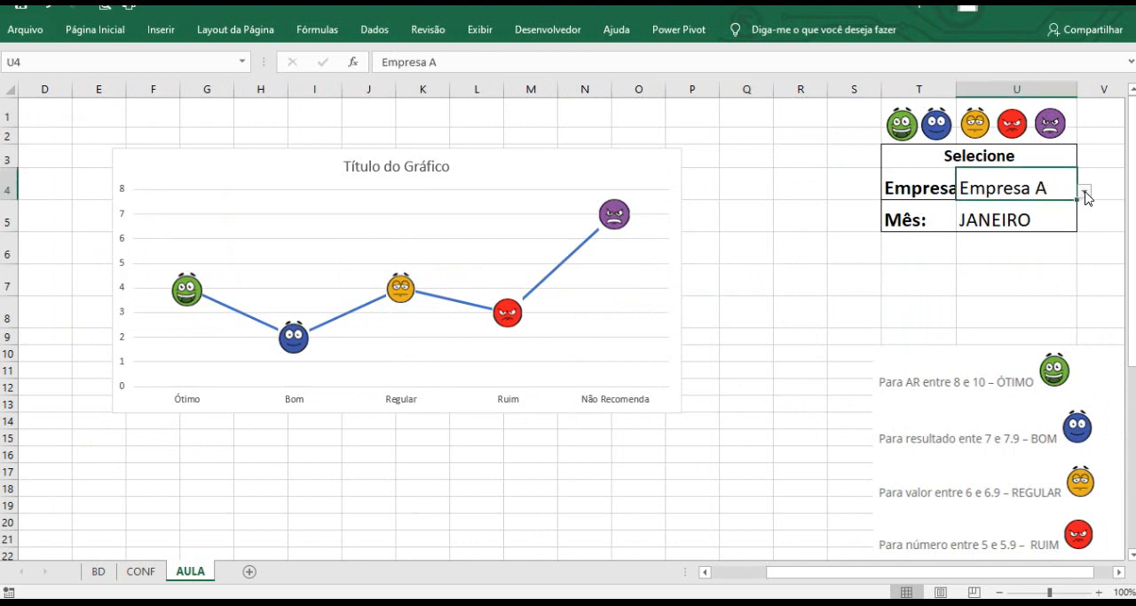
{"action": "left_click", "coordinate": [1085, 193]}
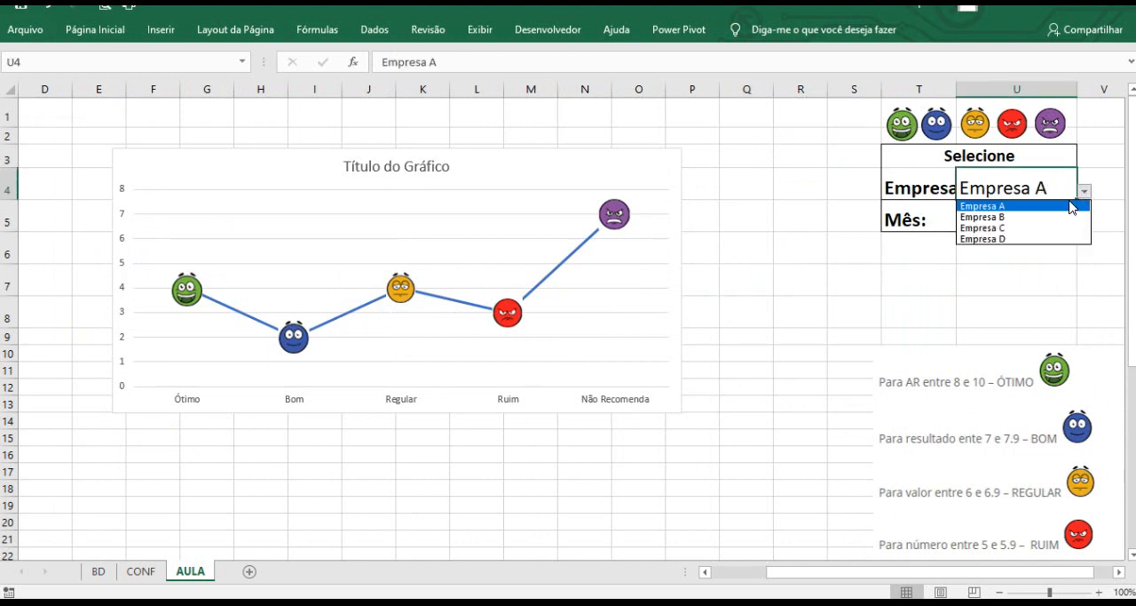
{"action": "left_click", "coordinate": [1063, 218]}
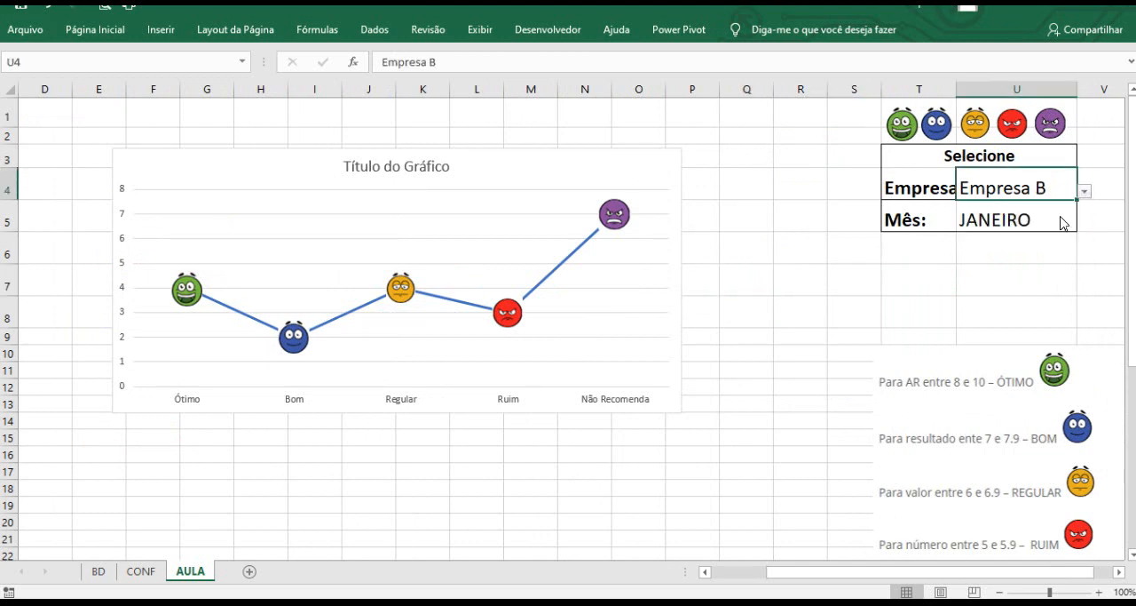
{"action": "left_click", "coordinate": [1085, 193]}
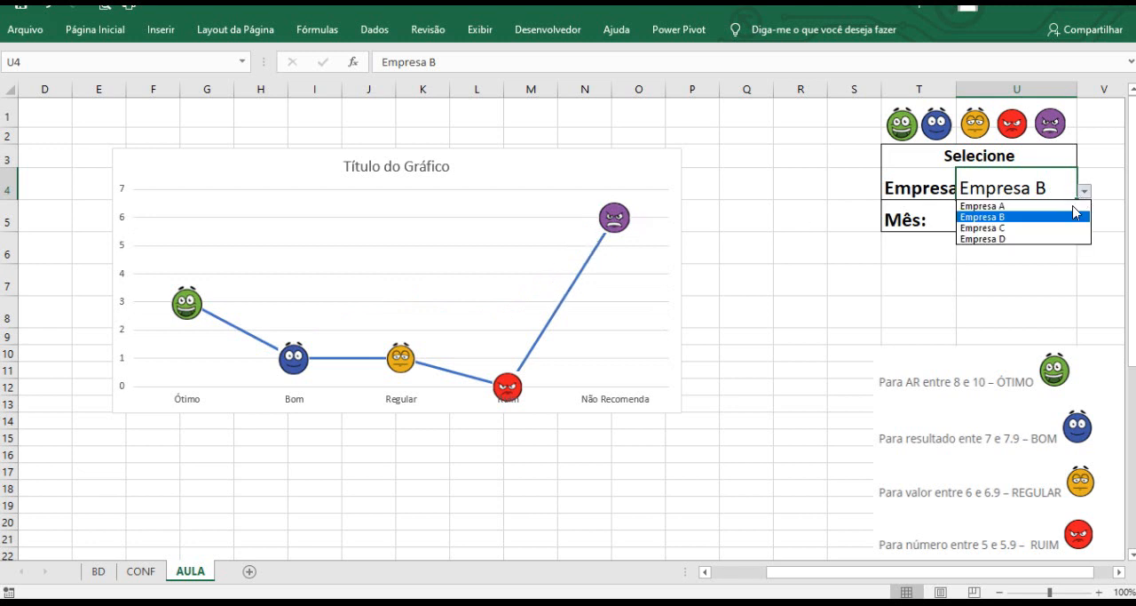
{"action": "left_click", "coordinate": [1065, 228]}
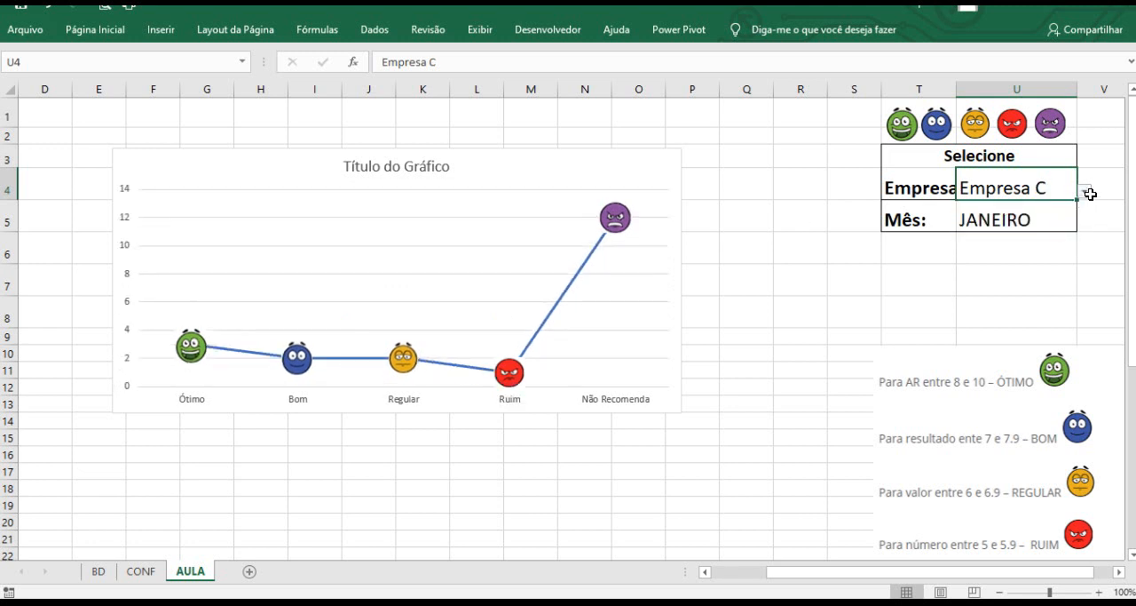
{"action": "left_click", "coordinate": [1084, 192]}
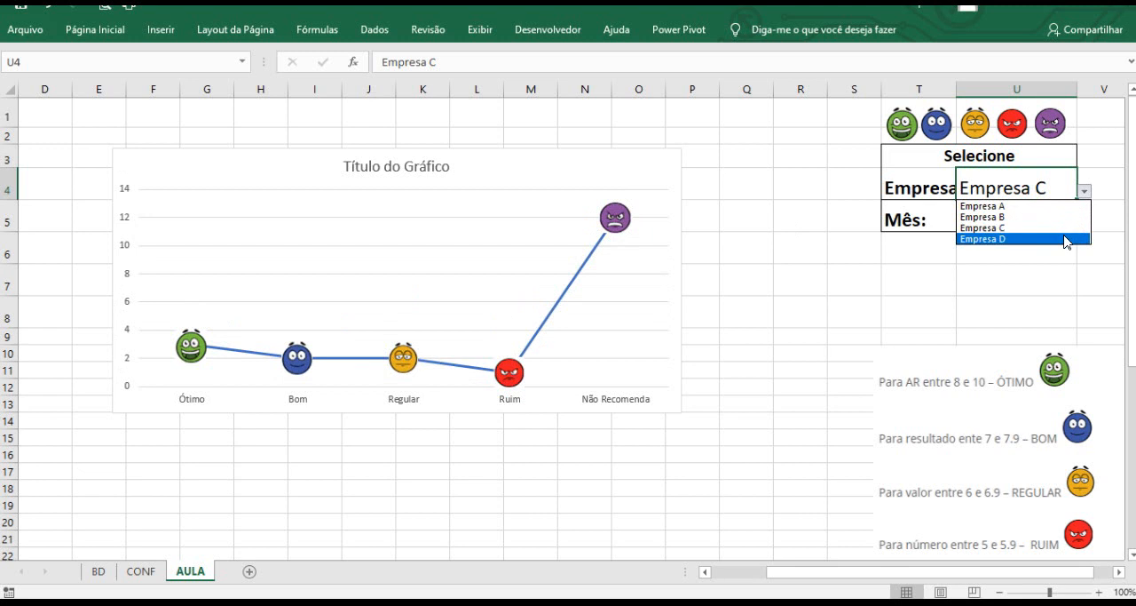
{"action": "left_click", "coordinate": [1066, 239]}
Change the selected month through FEVEREIRO, MARÇO, ABRIL and JUNHO.
{"action": "left_click", "coordinate": [1070, 223]}
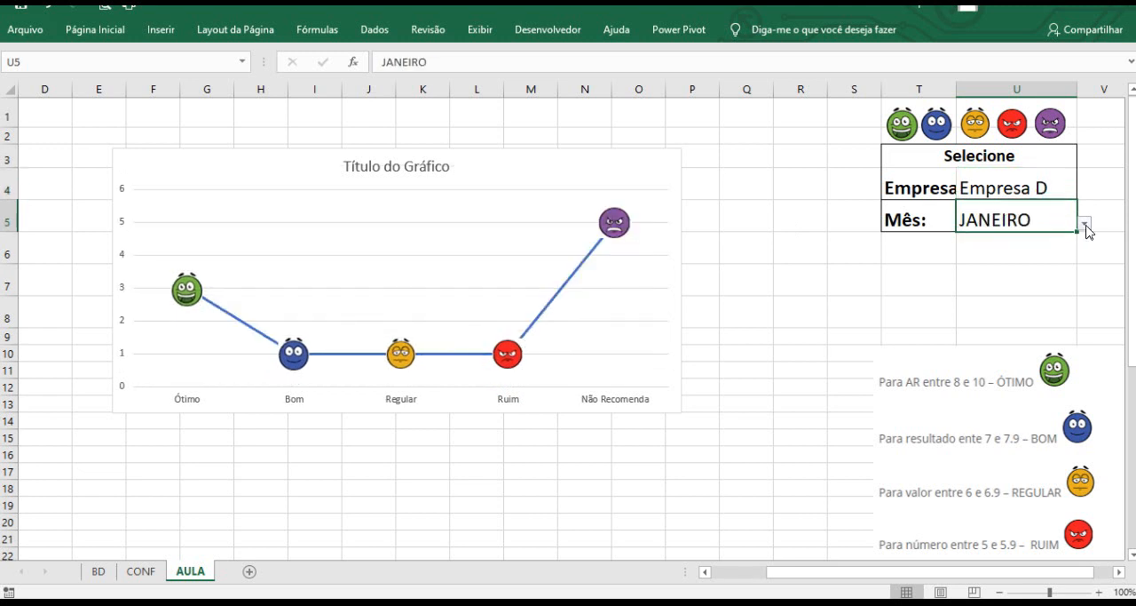
{"action": "left_click", "coordinate": [1084, 223]}
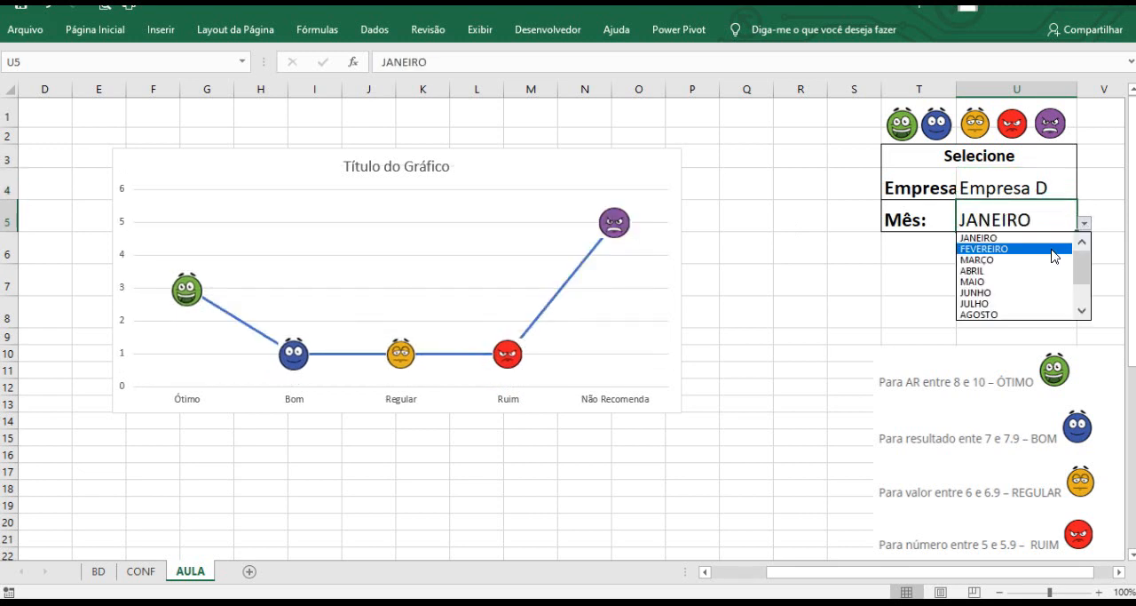
{"action": "left_click", "coordinate": [1054, 249]}
{"action": "left_click", "coordinate": [1084, 223]}
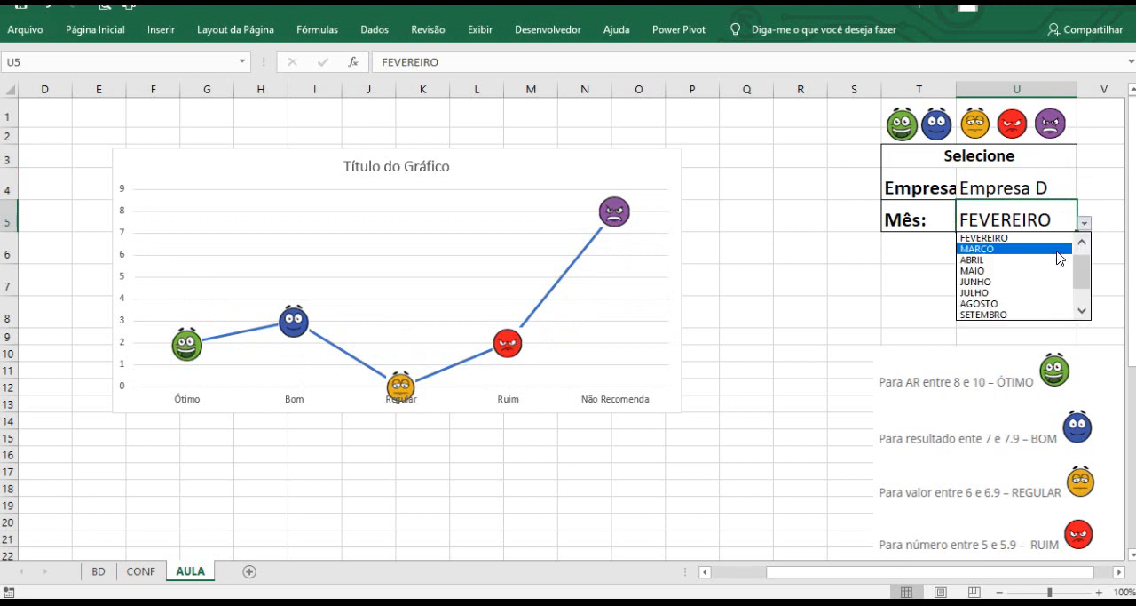
{"action": "left_click", "coordinate": [1057, 250]}
{"action": "left_click", "coordinate": [1084, 224]}
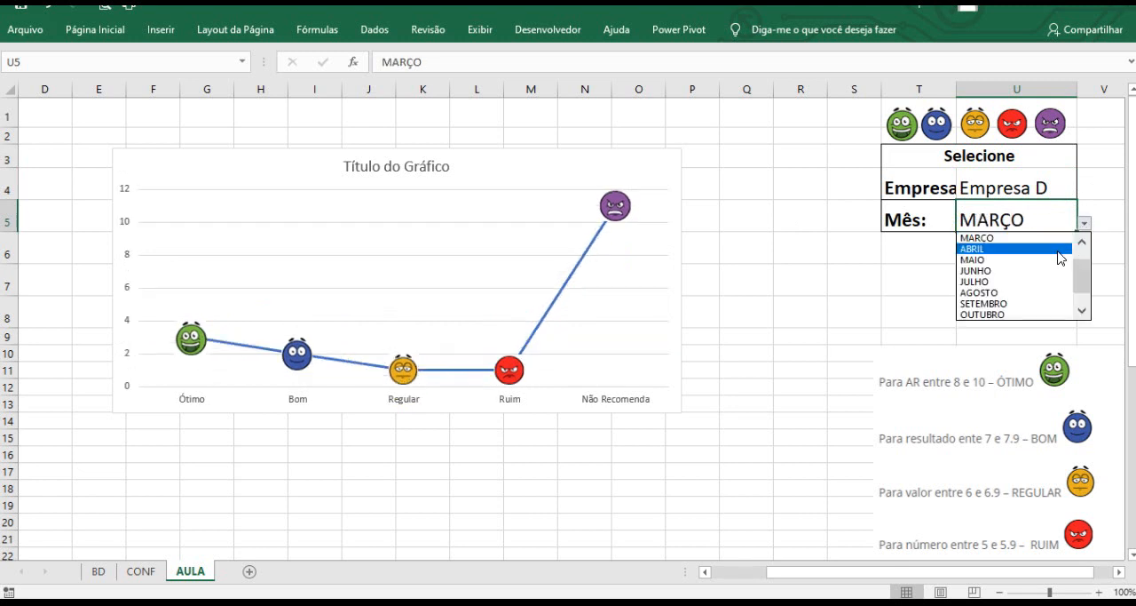
{"action": "left_click", "coordinate": [1057, 250]}
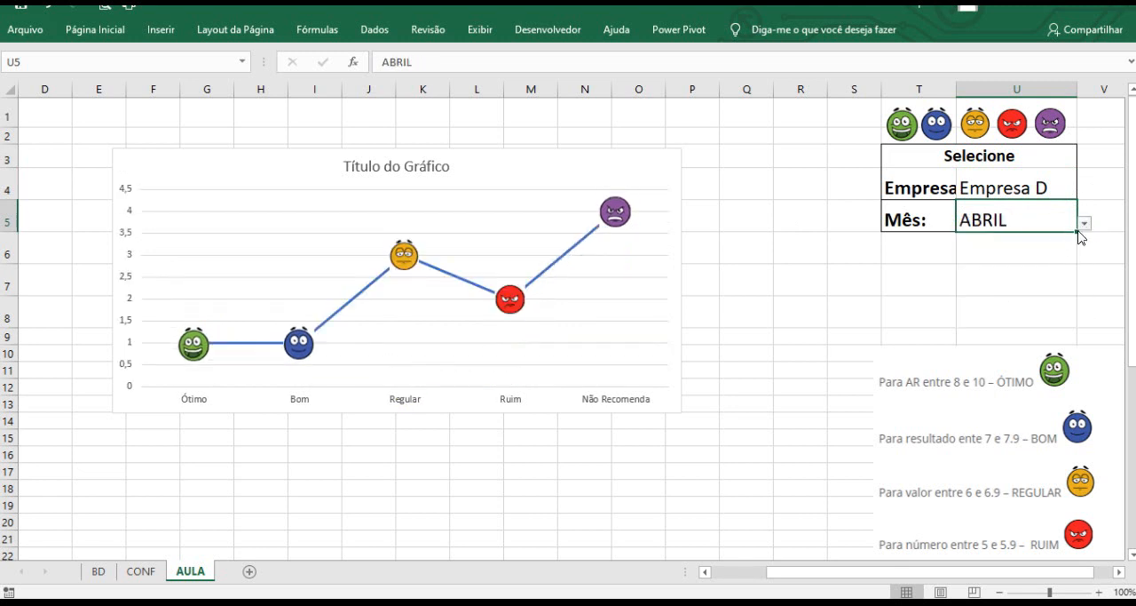
{"action": "left_click", "coordinate": [1085, 224]}
{"action": "left_click", "coordinate": [1067, 260]}
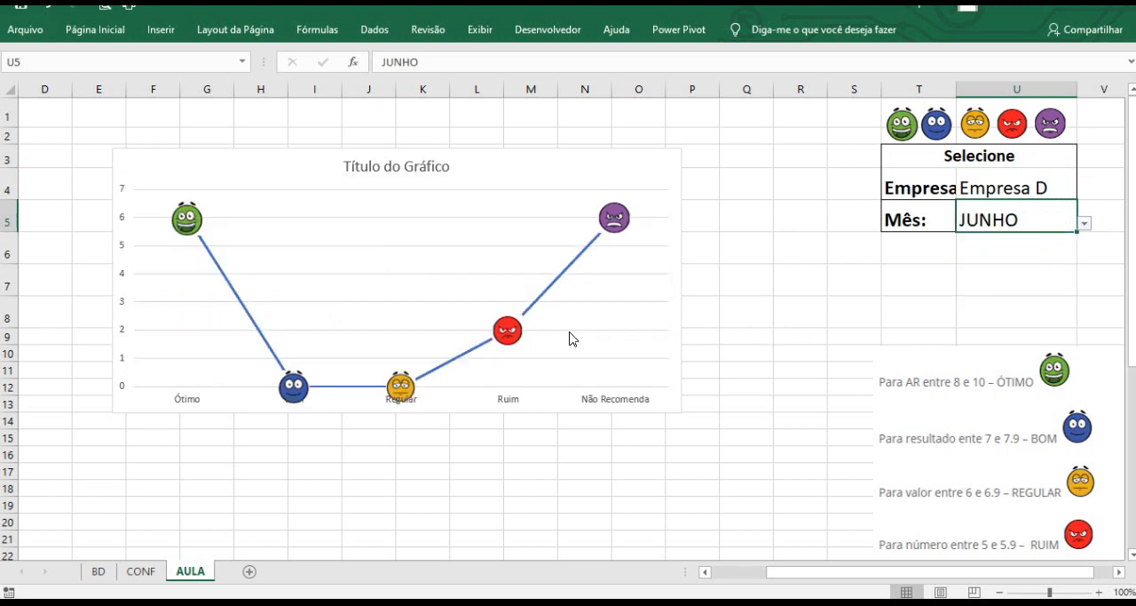
Move the chart left to start at column D and enlarge it to about column R and row 21.
{"action": "left_click", "coordinate": [757, 578]}
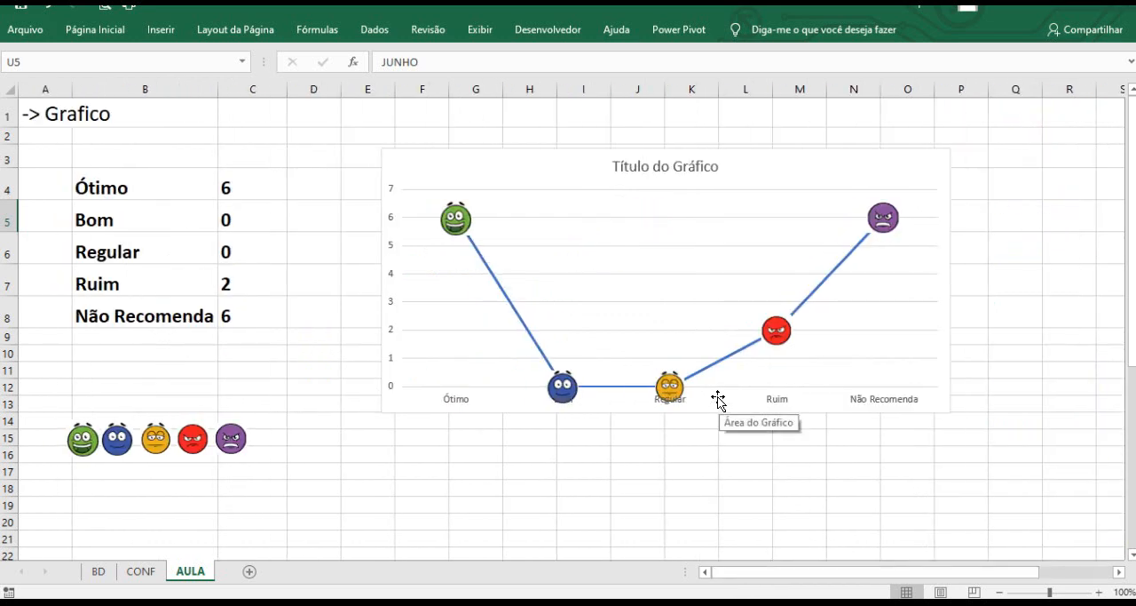
{"action": "left_click", "coordinate": [408, 153]}
{"action": "left_click_drag", "start_coordinate": [408, 152], "coordinate": [360, 151]}
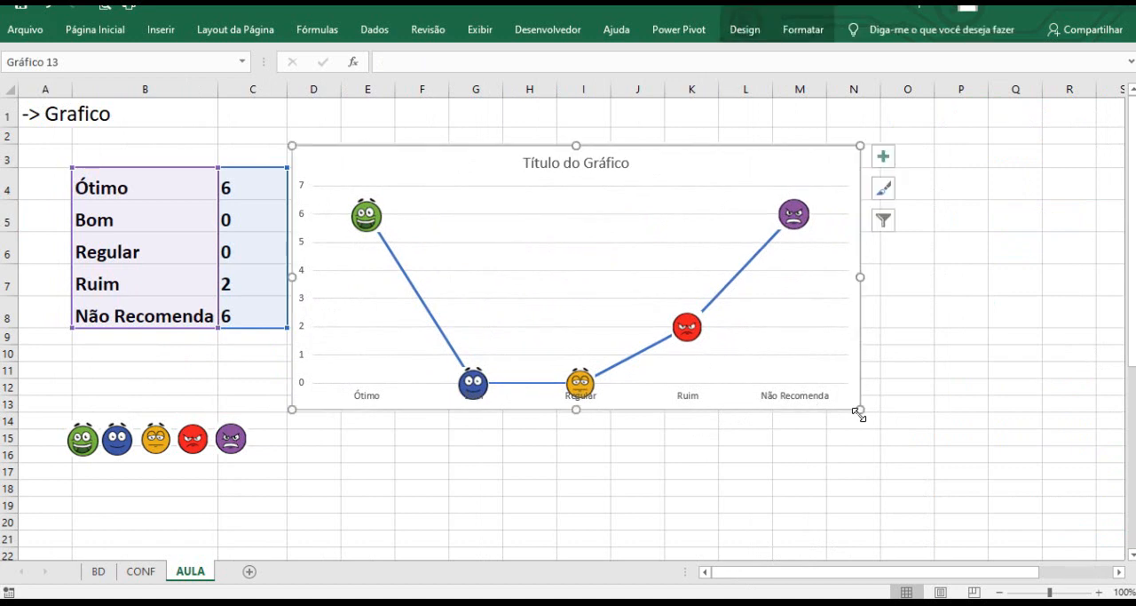
{"action": "left_click_drag", "start_coordinate": [860, 411], "coordinate": [1090, 533]}
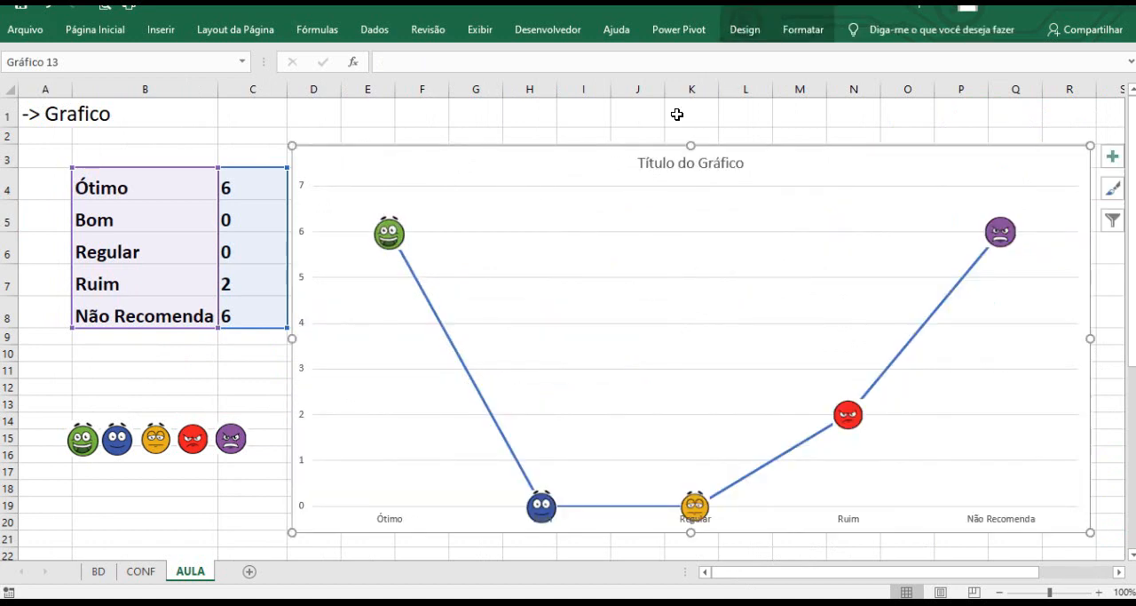
Set the chart area to no fill and no outline.
{"action": "left_click", "coordinate": [804, 32]}
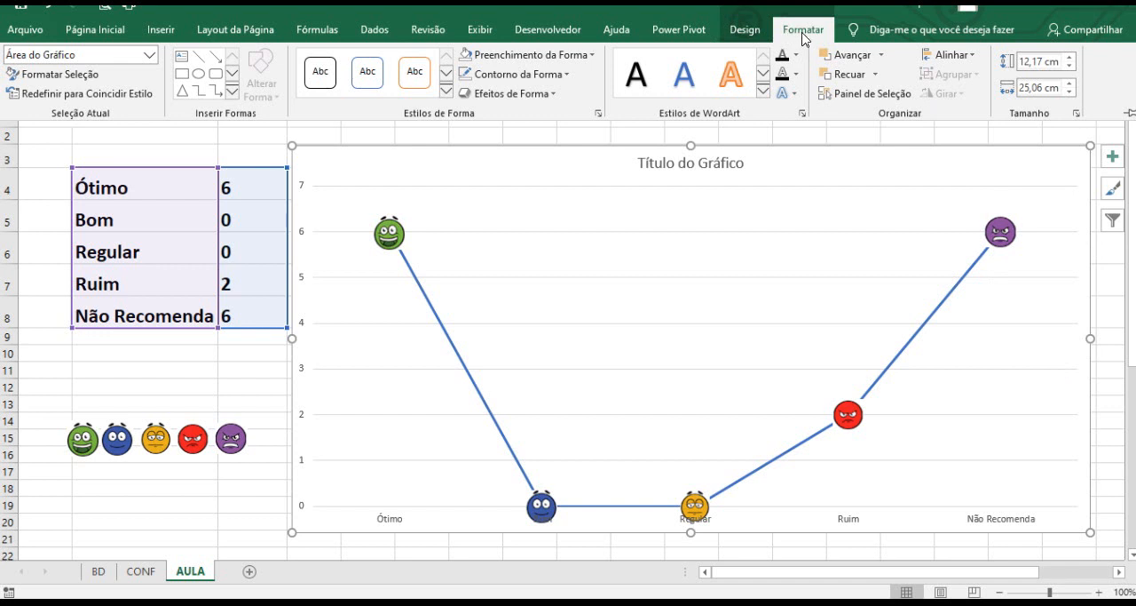
{"action": "left_click", "coordinate": [484, 57]}
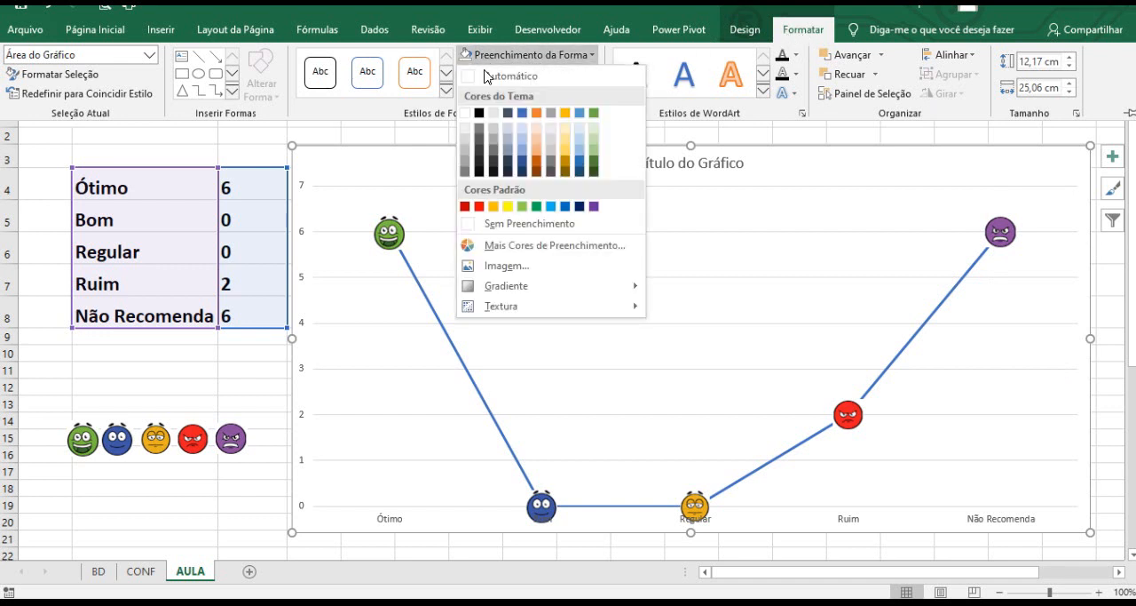
{"action": "left_click", "coordinate": [497, 222]}
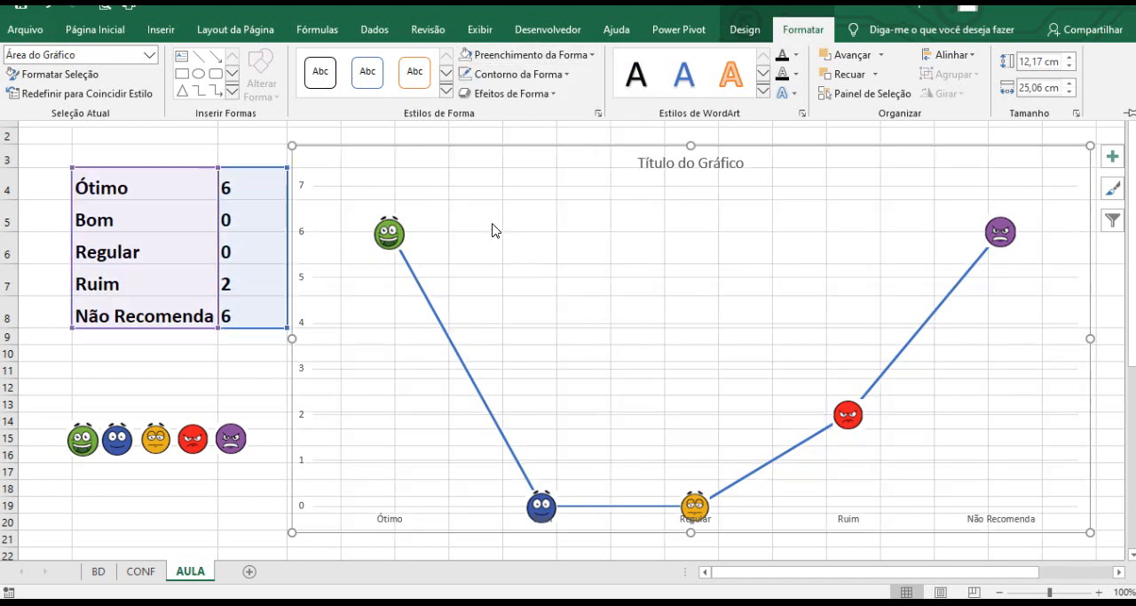
{"action": "left_click", "coordinate": [565, 78]}
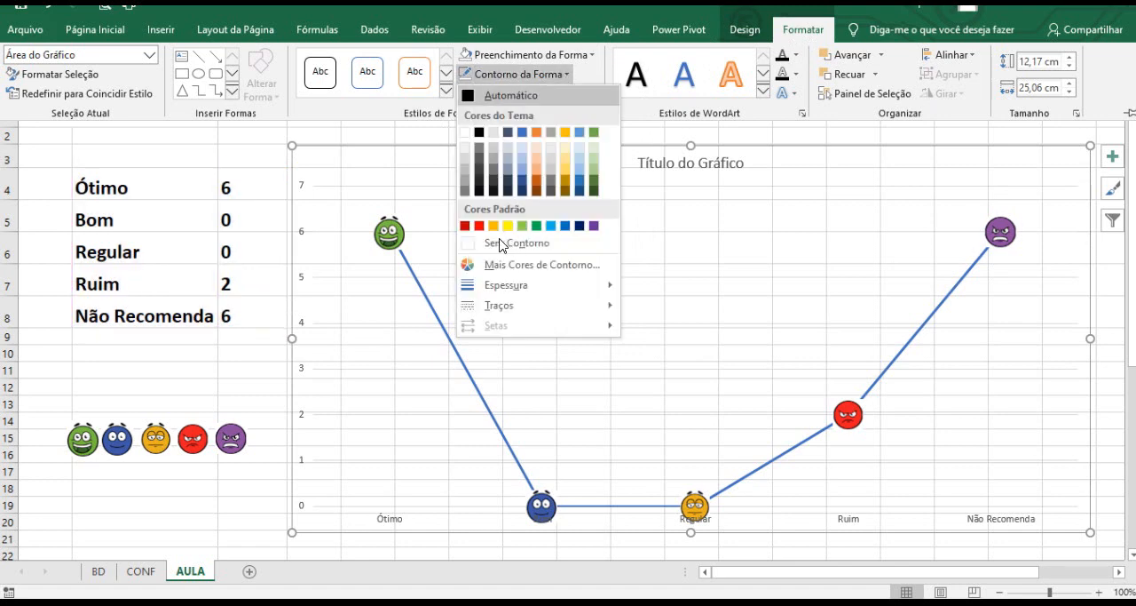
{"action": "left_click", "coordinate": [499, 244]}
{"action": "left_click", "coordinate": [376, 133]}
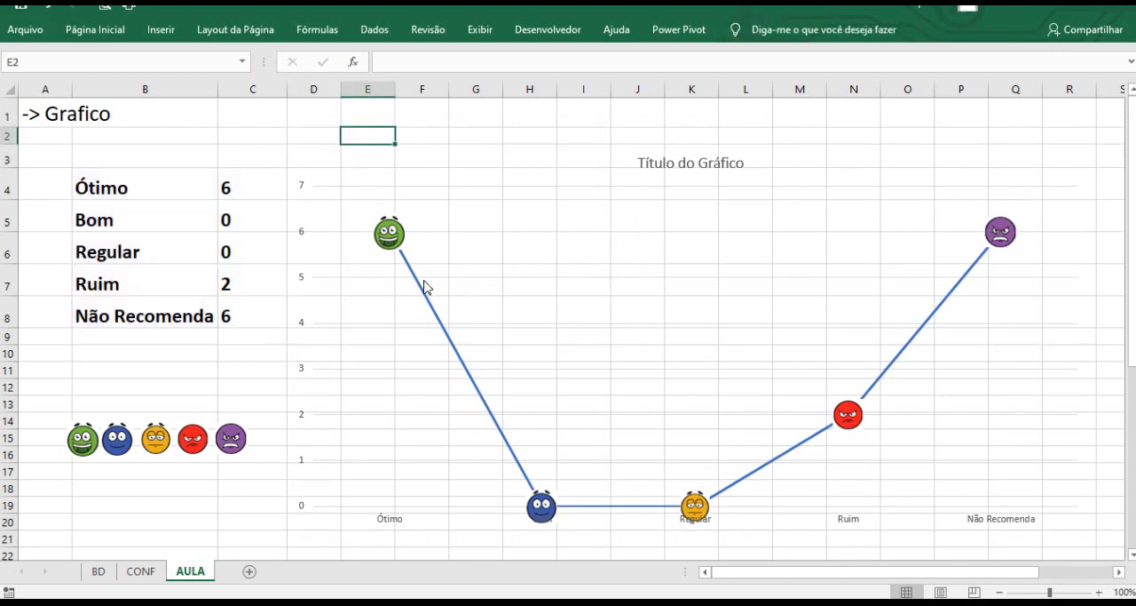
Delete the chart's vertical value axis.
{"action": "left_click", "coordinate": [305, 193]}
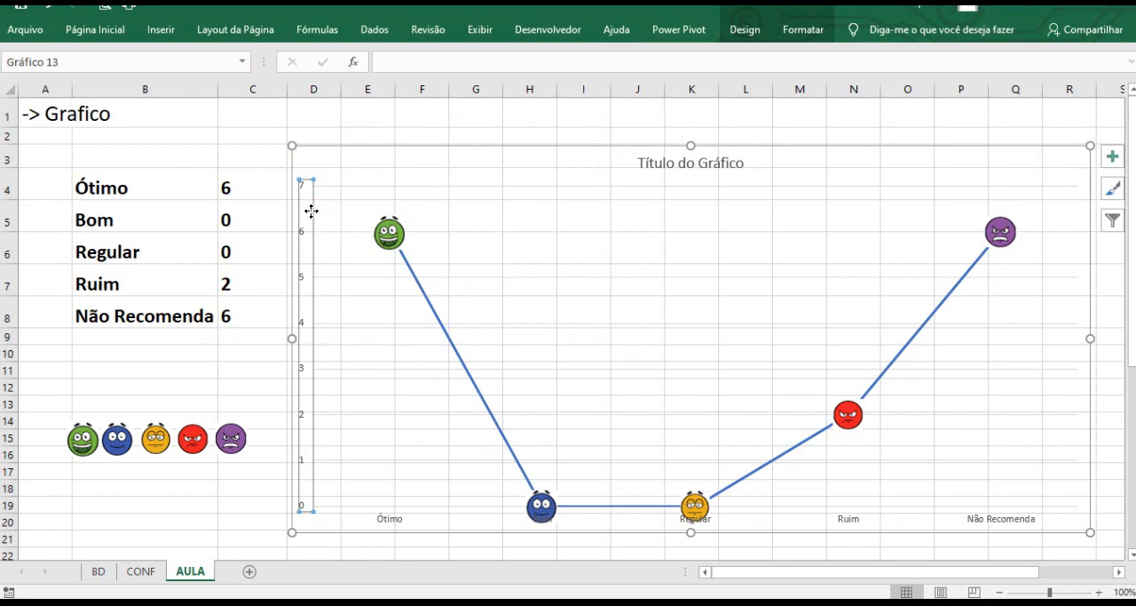
{"action": "left_click", "coordinate": [469, 237]}
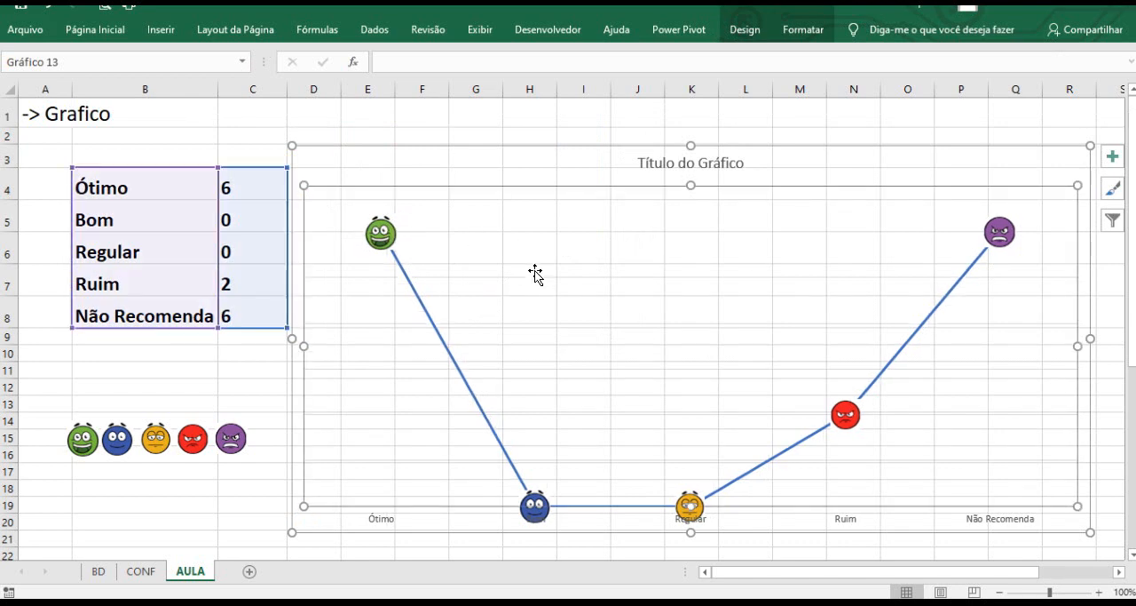
{"action": "left_click", "coordinate": [415, 121]}
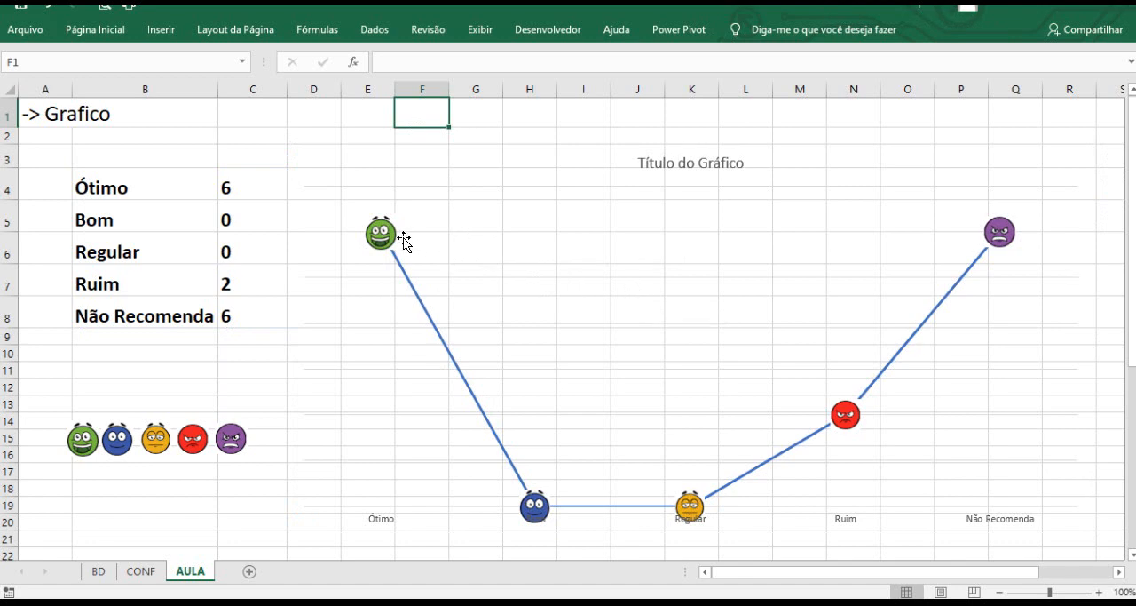
Add data labels to the chart's line series.
{"action": "mouse_move", "coordinate": [399, 244]}
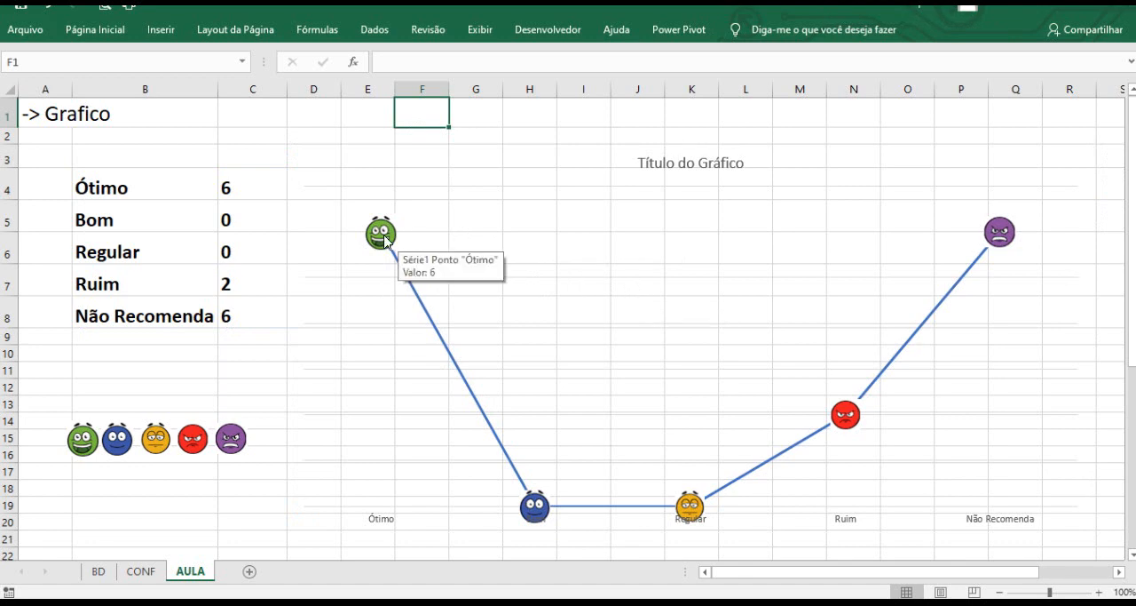
{"action": "mouse_move", "coordinate": [996, 237]}
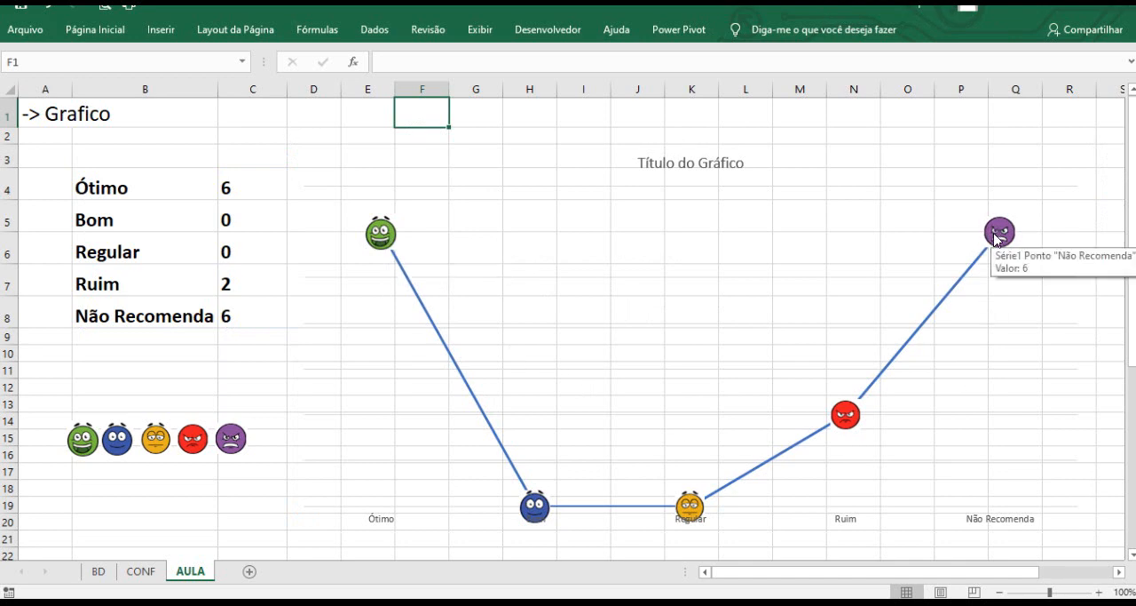
{"action": "mouse_move", "coordinate": [854, 414]}
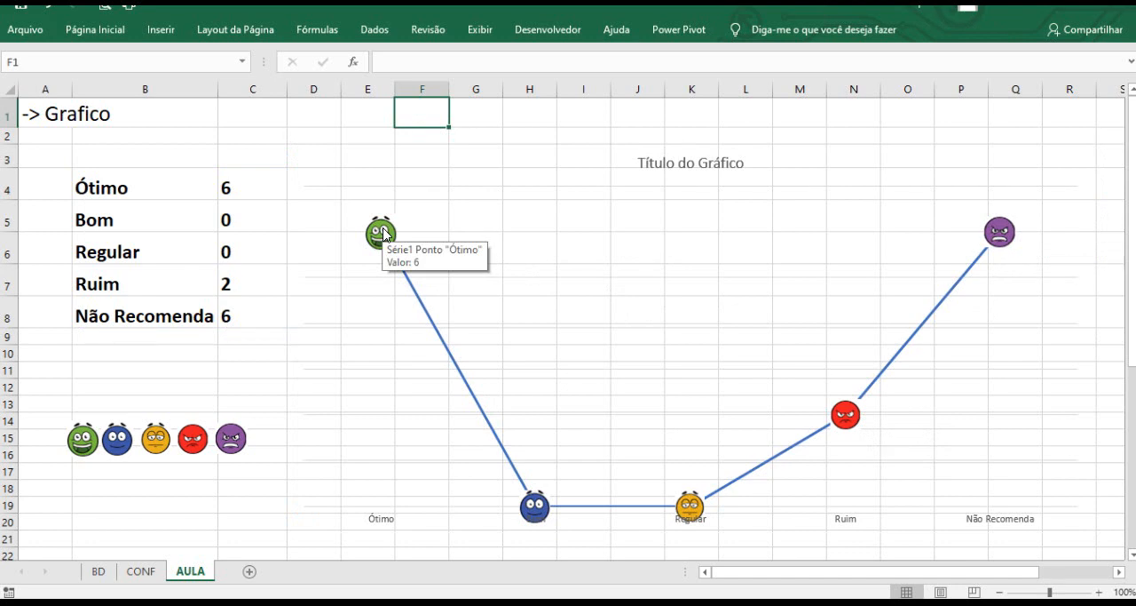
{"action": "left_click", "coordinate": [384, 235]}
{"action": "right_click", "coordinate": [384, 235]}
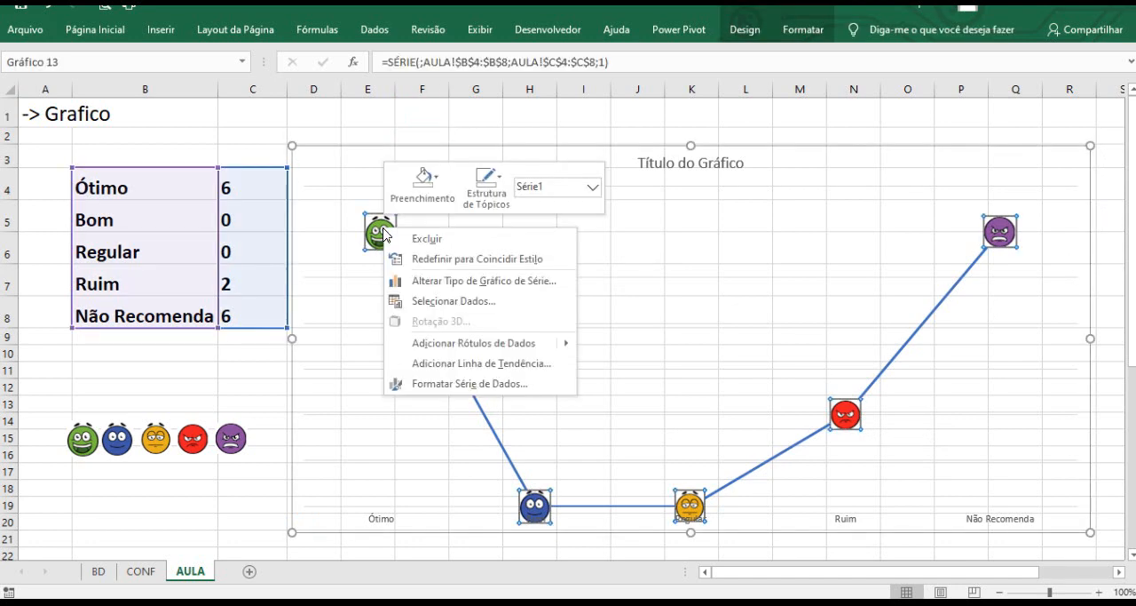
{"action": "left_click", "coordinate": [461, 343]}
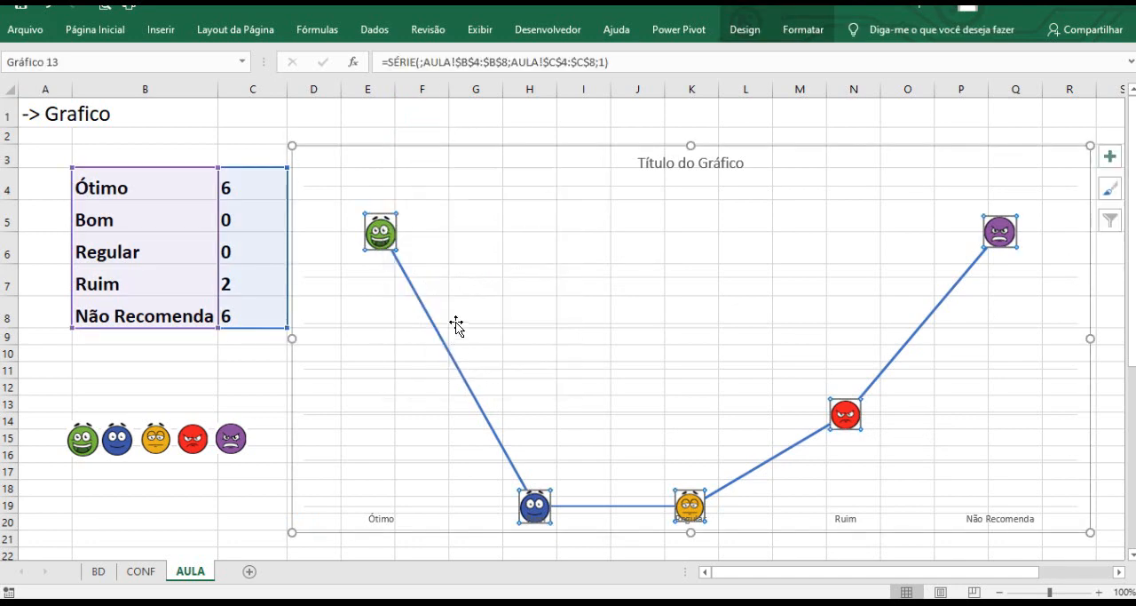
Change the data labels' shape to the left-arrow callout (Texto Explicativo: Seta para a Esquerda).
{"action": "left_click", "coordinate": [407, 235]}
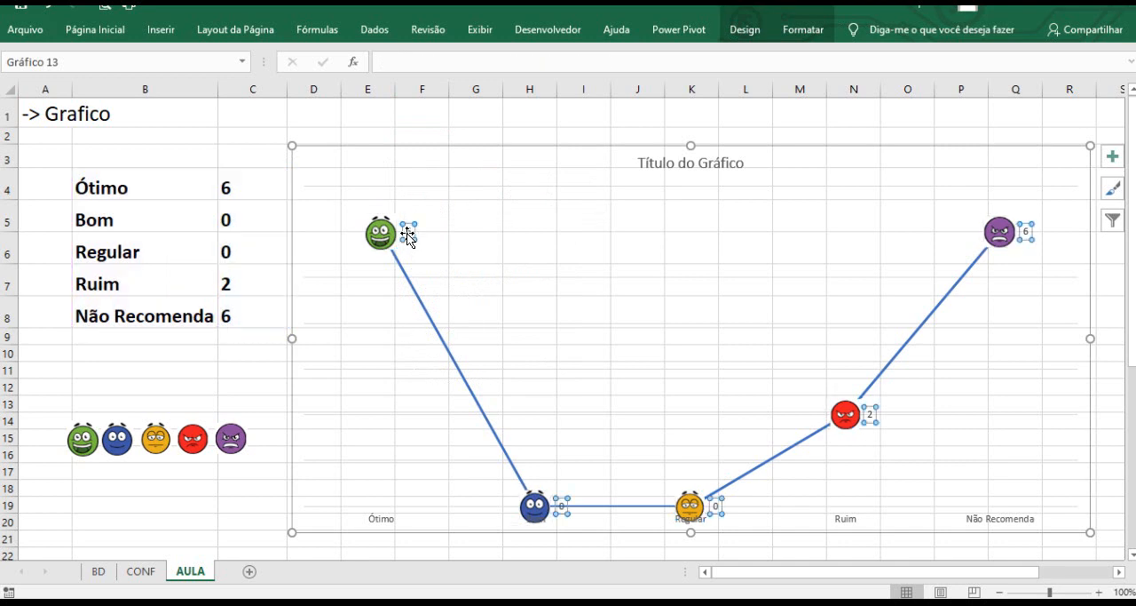
{"action": "right_click", "coordinate": [408, 235]}
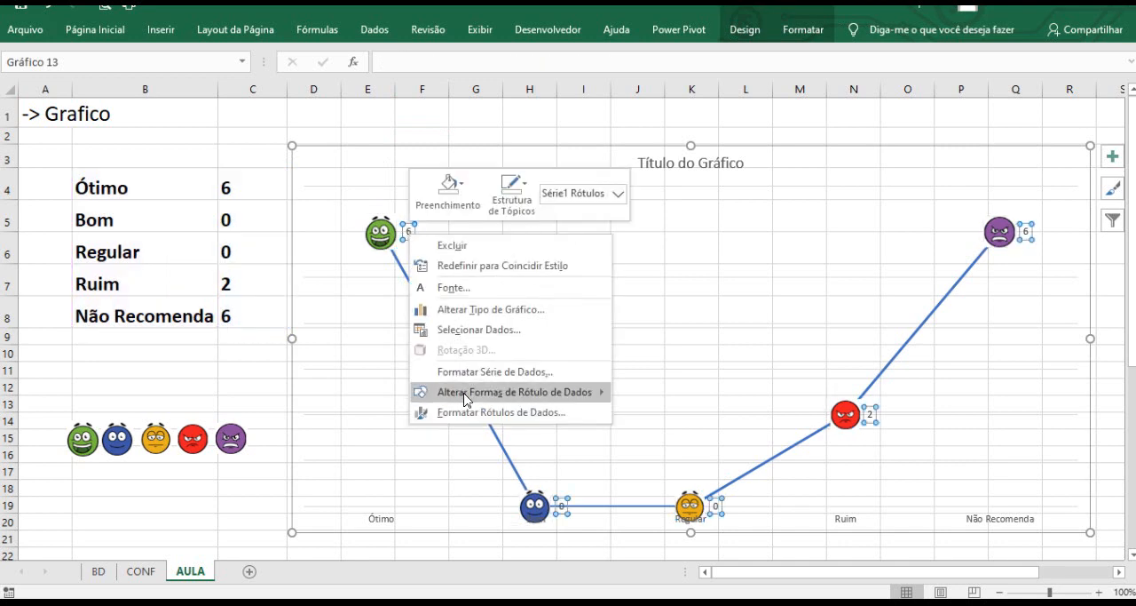
{"action": "mouse_move", "coordinate": [466, 398]}
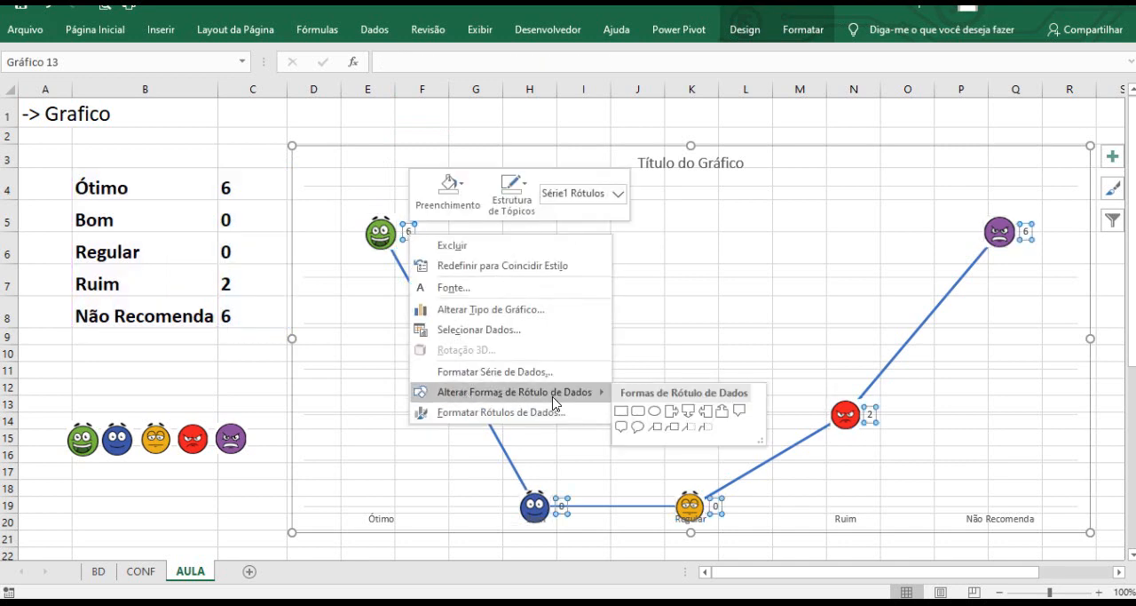
{"action": "left_click", "coordinate": [705, 412]}
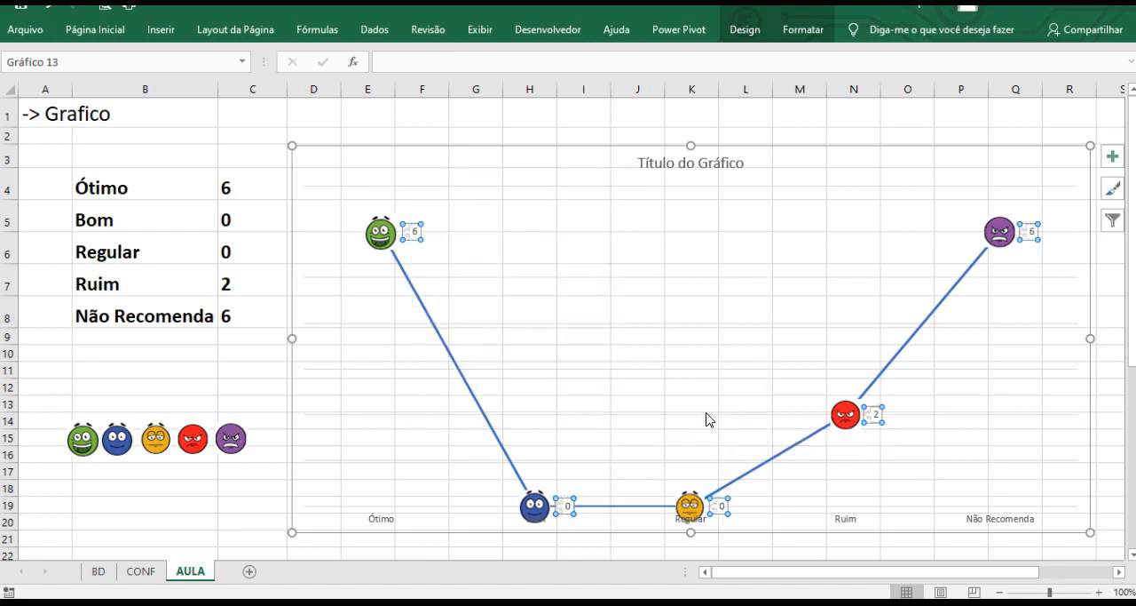
Enlarge the data labels' font to 28 pt and make them bold.
{"action": "left_click", "coordinate": [95, 29]}
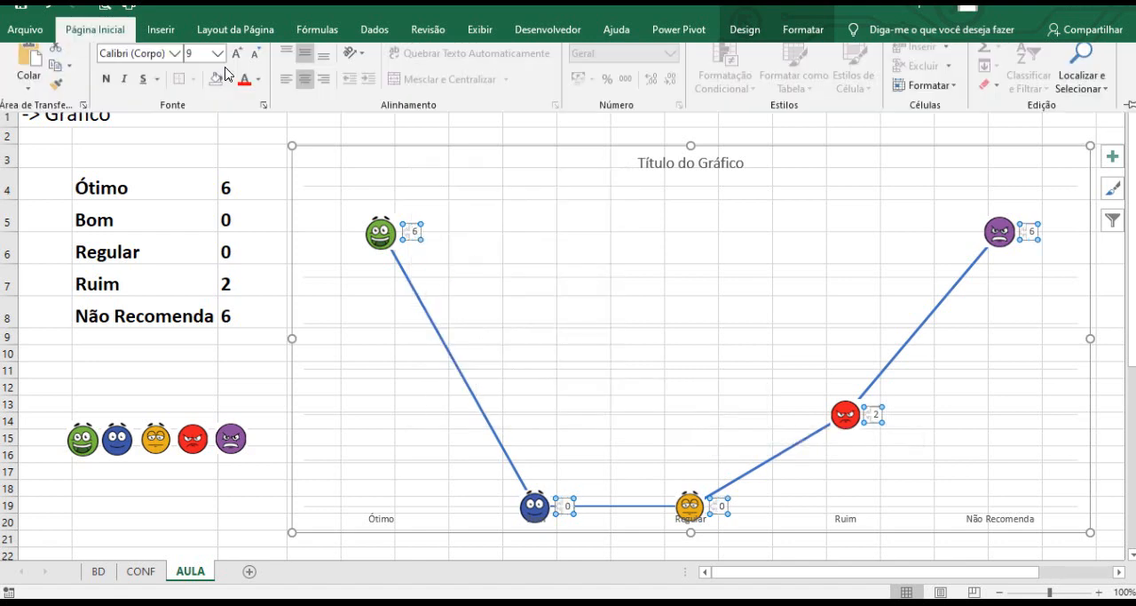
{"action": "left_click", "coordinate": [237, 62]}
{"action": "left_click", "coordinate": [237, 62]}
{"action": "left_click", "coordinate": [237, 62]}
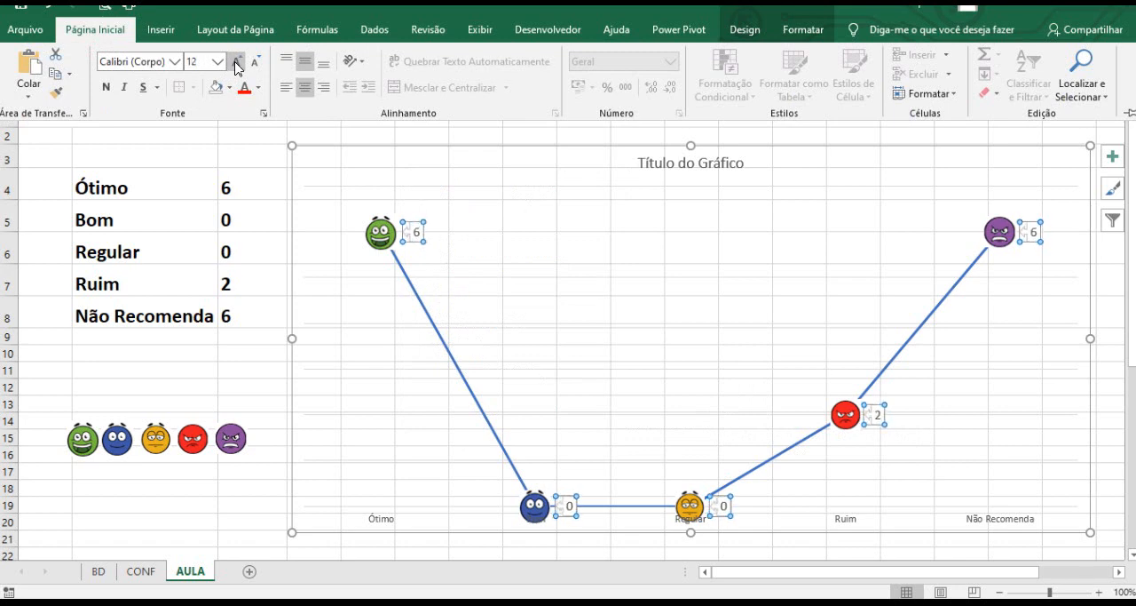
{"action": "left_click", "coordinate": [237, 62]}
{"action": "left_click", "coordinate": [237, 62]}
{"action": "left_click", "coordinate": [237, 62]}
{"action": "left_click", "coordinate": [237, 62]}
{"action": "left_click", "coordinate": [237, 62]}
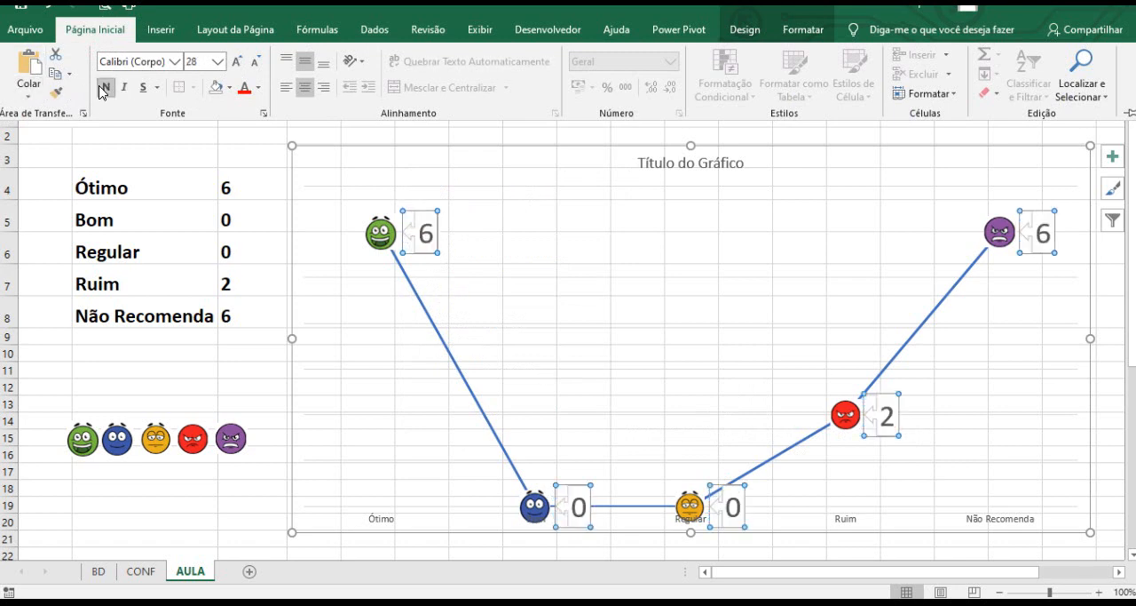
{"action": "left_click", "coordinate": [106, 87]}
{"action": "left_click", "coordinate": [244, 377]}
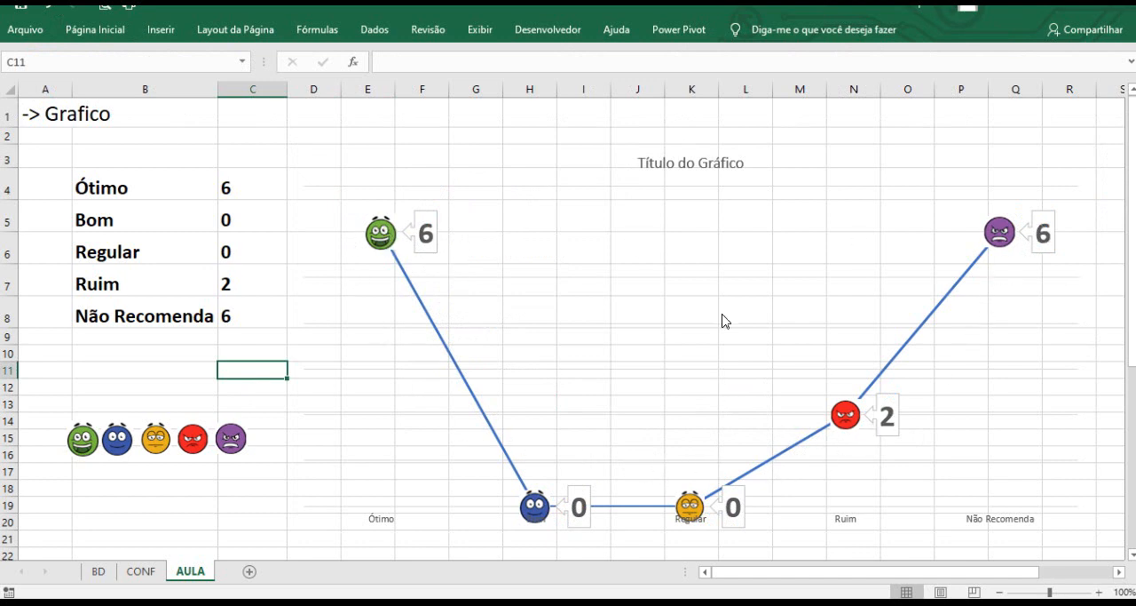
Start a formula in cell B2 joining the text "Avaliação da " with the selected company cell U4.
{"action": "left_click", "coordinate": [664, 163]}
{"action": "left_click", "coordinate": [333, 133]}
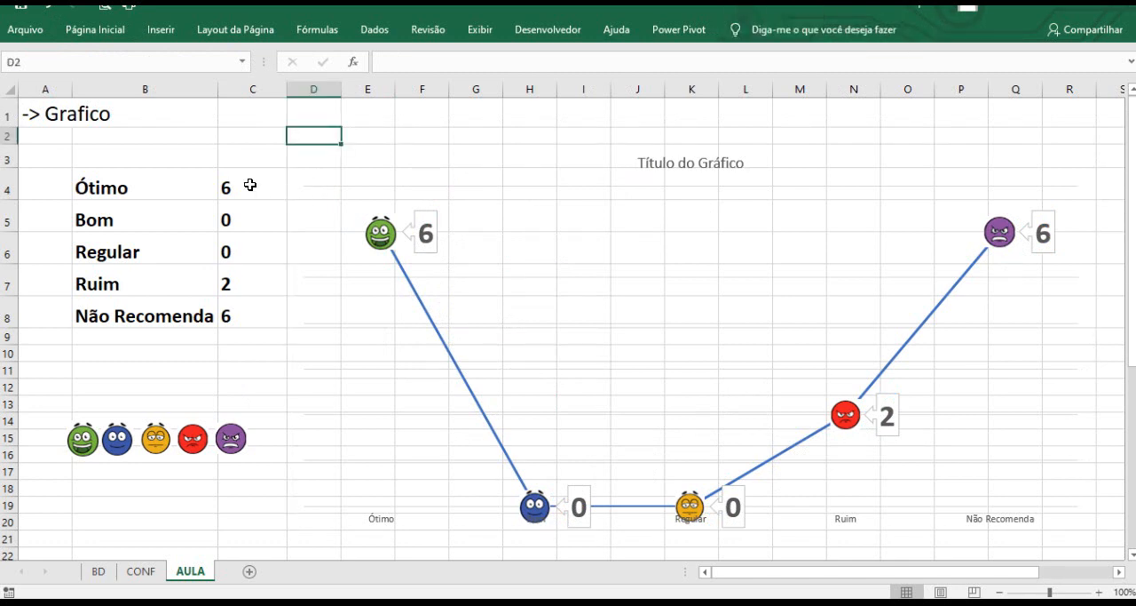
{"action": "left_click", "coordinate": [249, 133]}
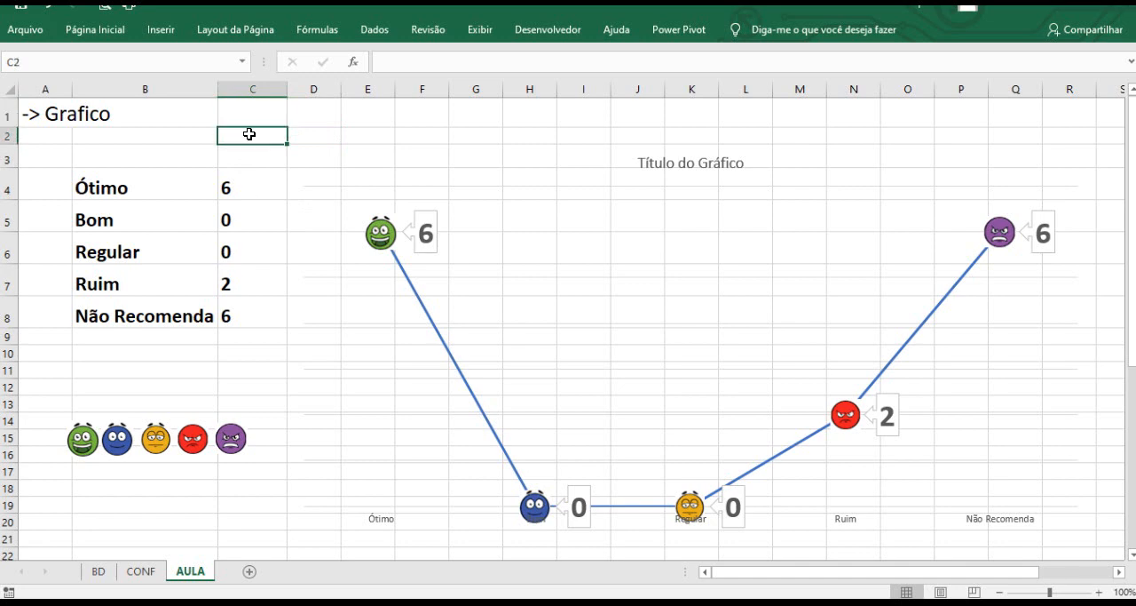
{"action": "left_click", "coordinate": [154, 136]}
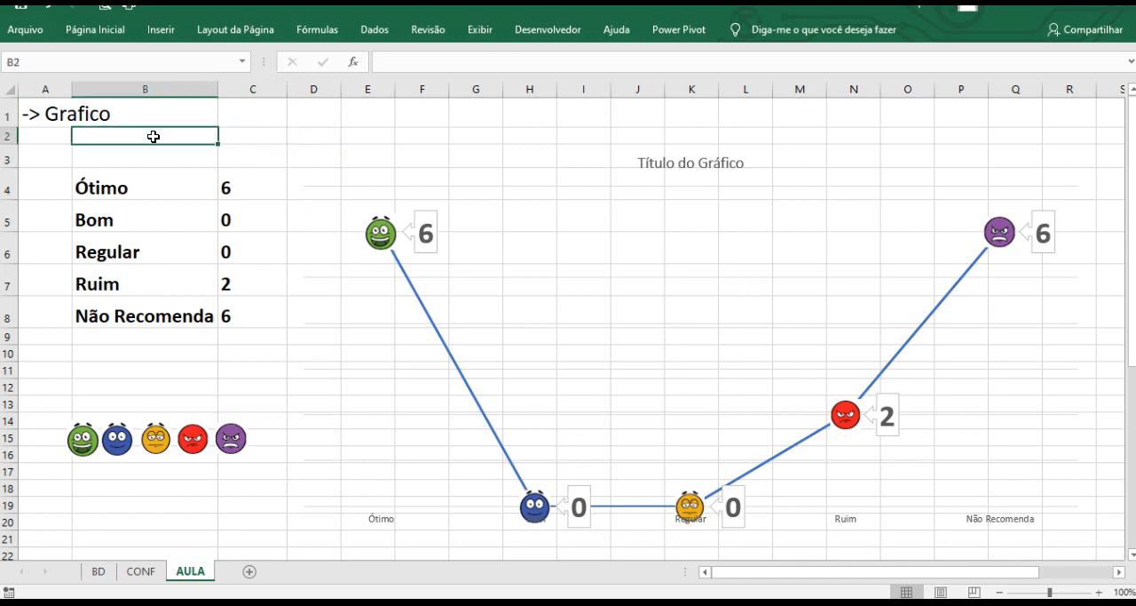
{"action": "type", "text": "="}
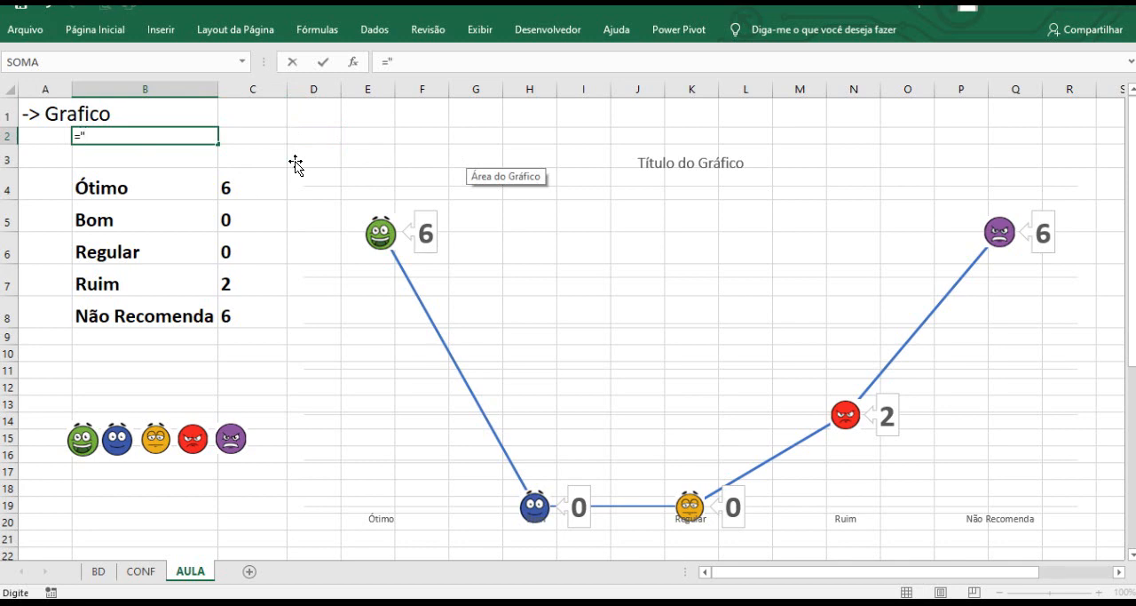
{"action": "type", "text": "Avali"}
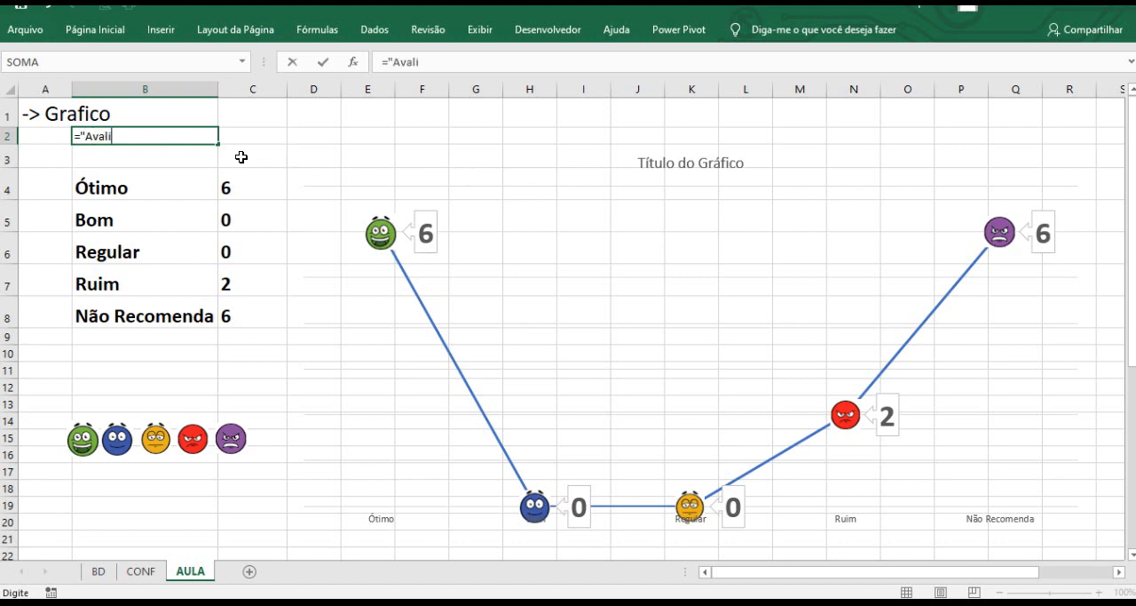
{"action": "type", "text": "ação da"}
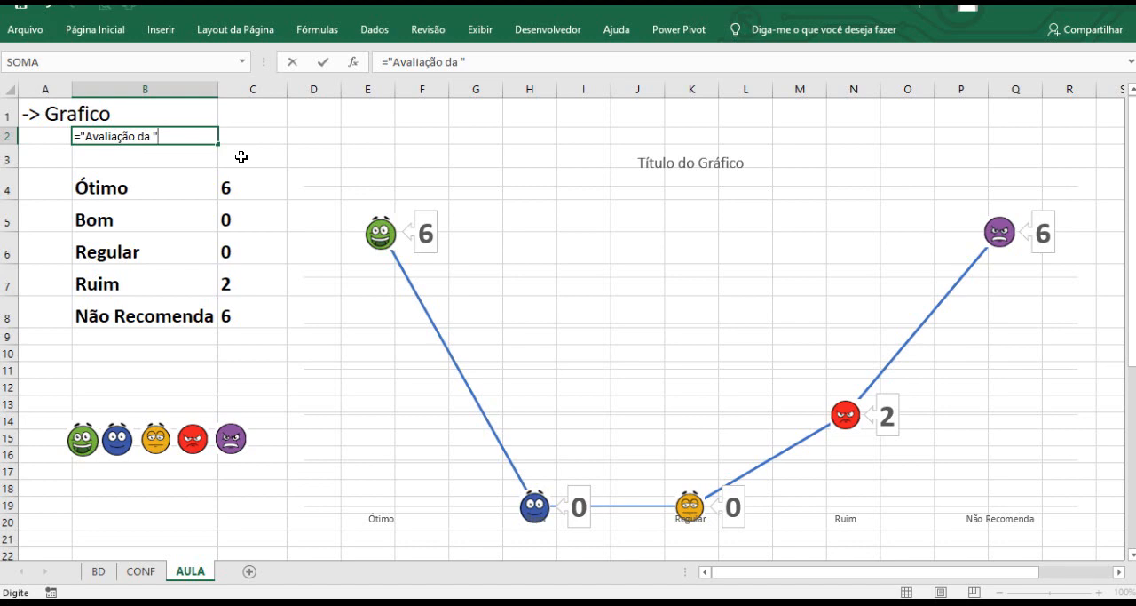
{"action": "type", "text": " \"&"}
{"action": "left_click_drag", "start_coordinate": [839, 575], "coordinate": [894, 577]}
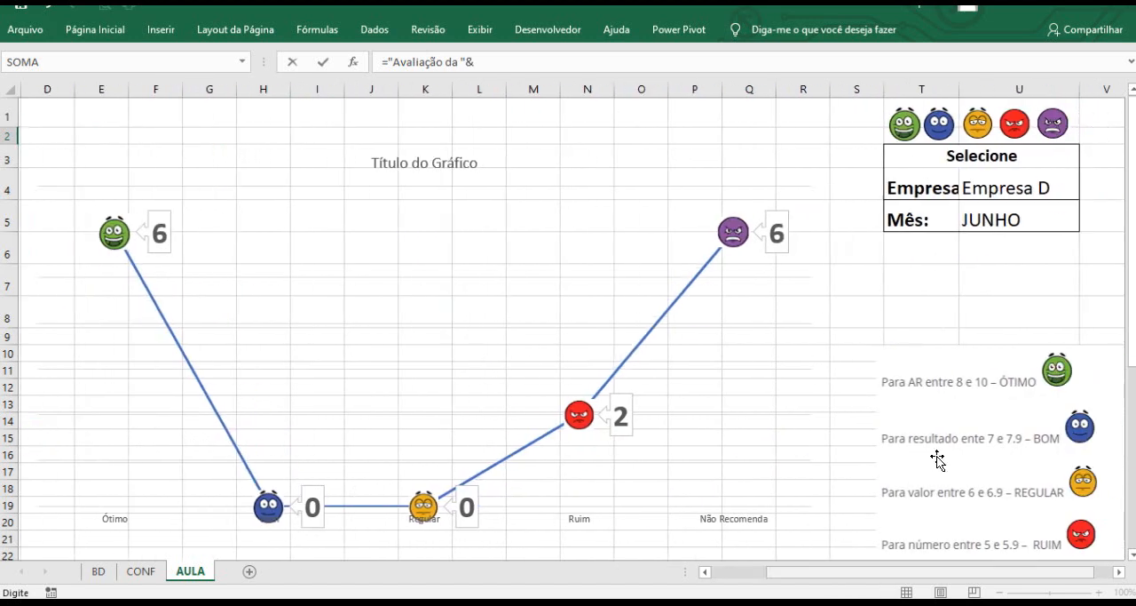
{"action": "left_click", "coordinate": [991, 192]}
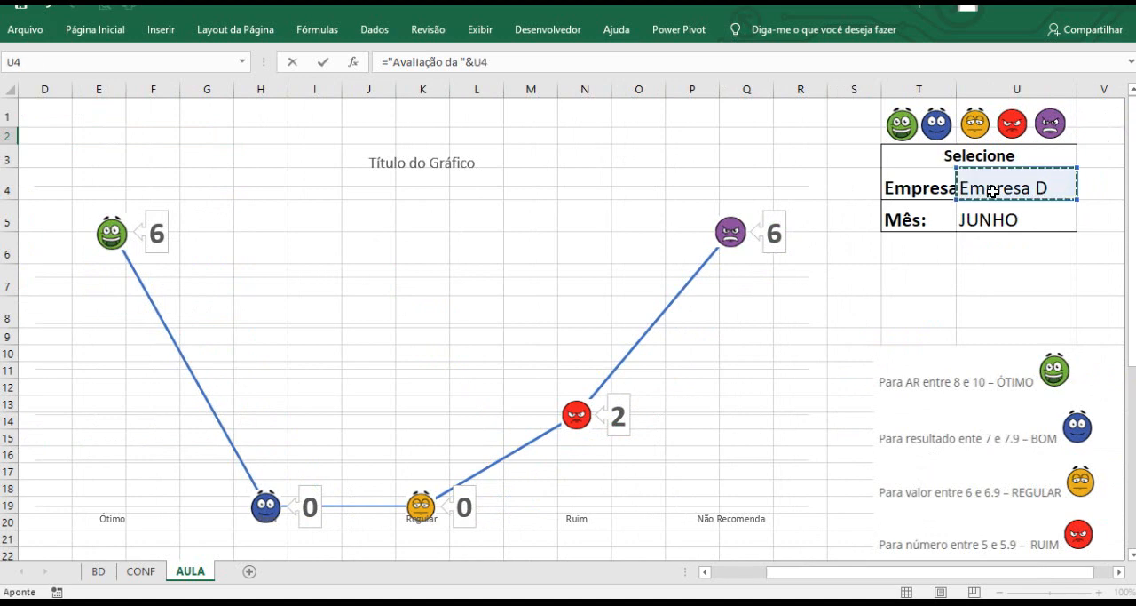
Finish the B2 formula by appending " no mês " and the selected month cell U5, then confirm it.
{"action": "left_click", "coordinate": [503, 66]}
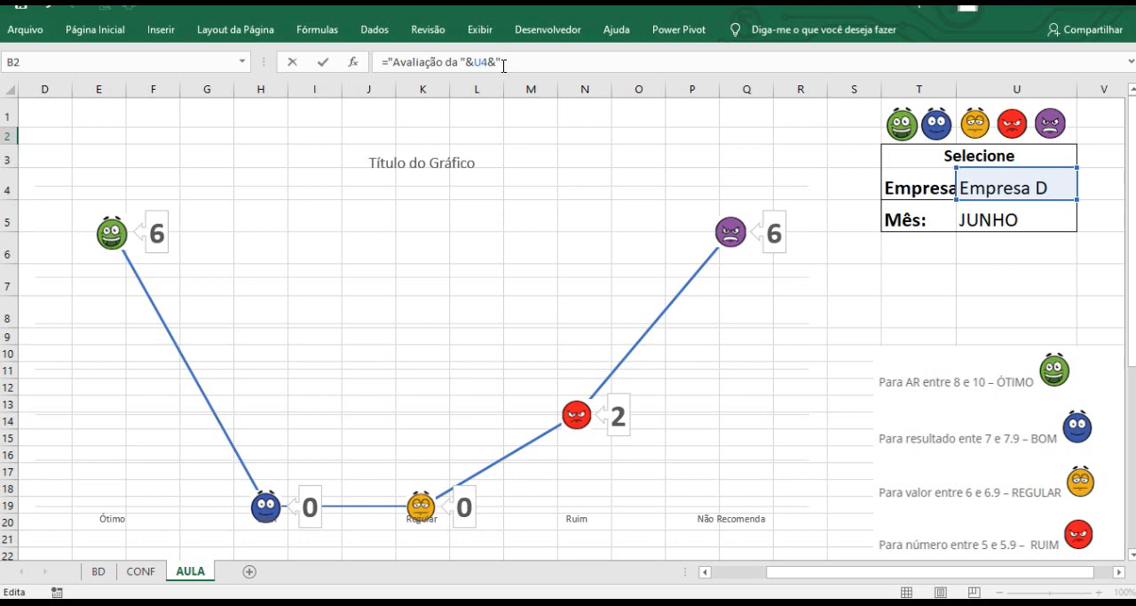
{"action": "type", "text": "&\" nom"}
{"action": "key", "text": "Left"}
{"action": "key", "text": "Left"}
{"action": "left_click", "coordinate": [1023, 220]}
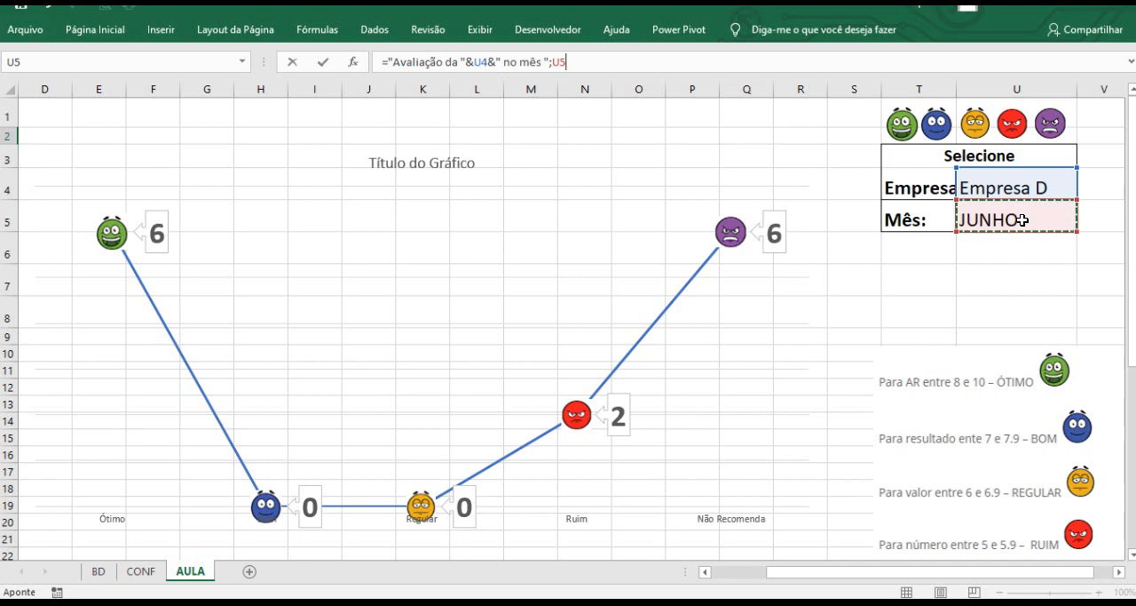
{"action": "key", "text": "Return"}
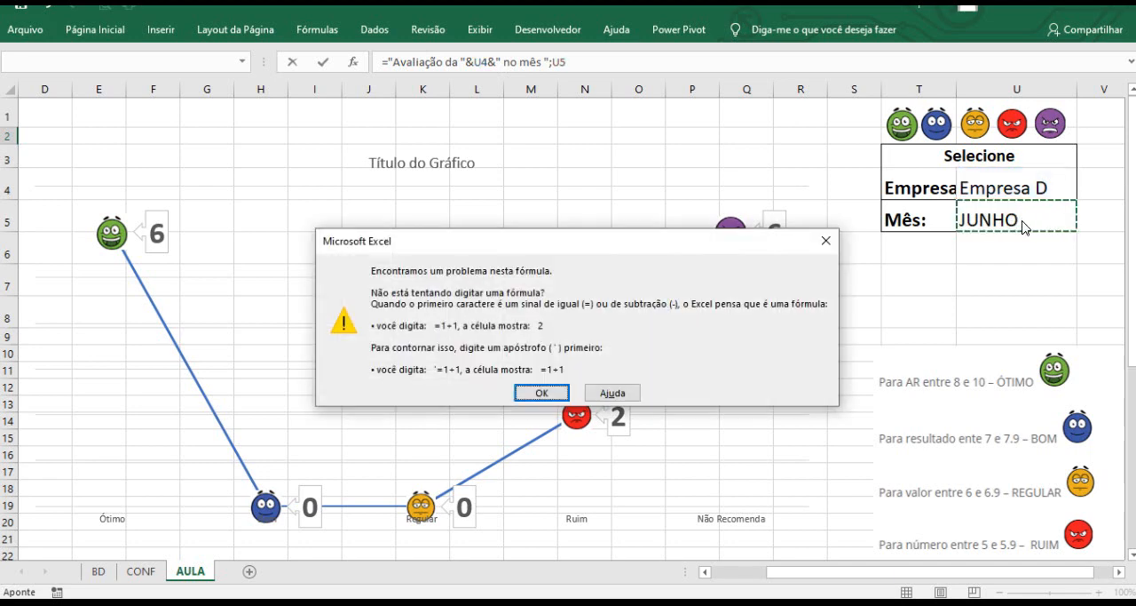
{"action": "left_click", "coordinate": [541, 393]}
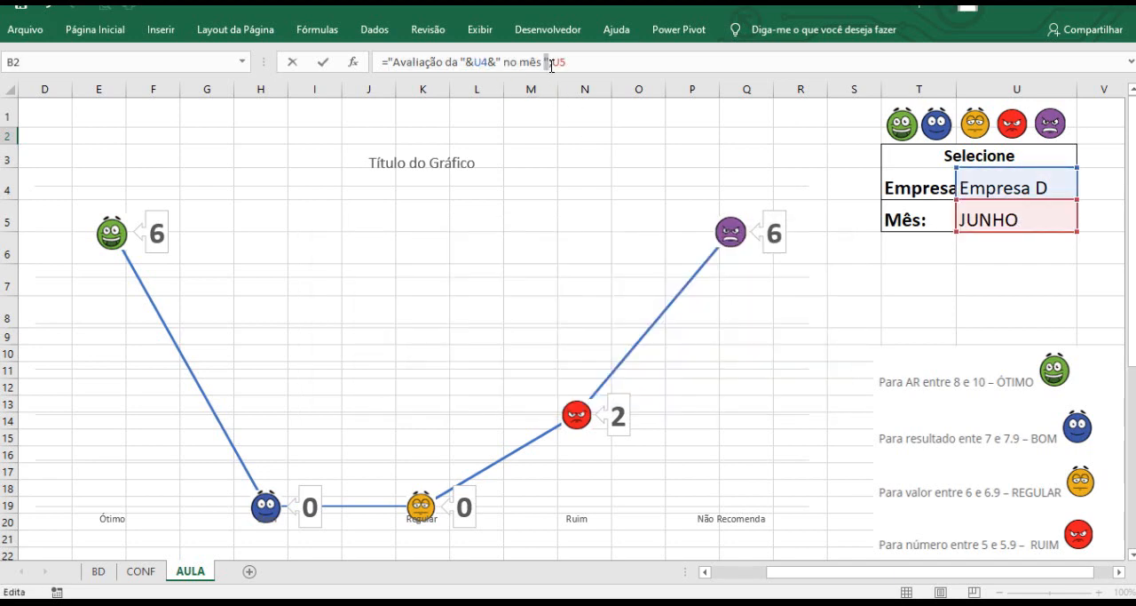
{"action": "type", "text": "&U4"}
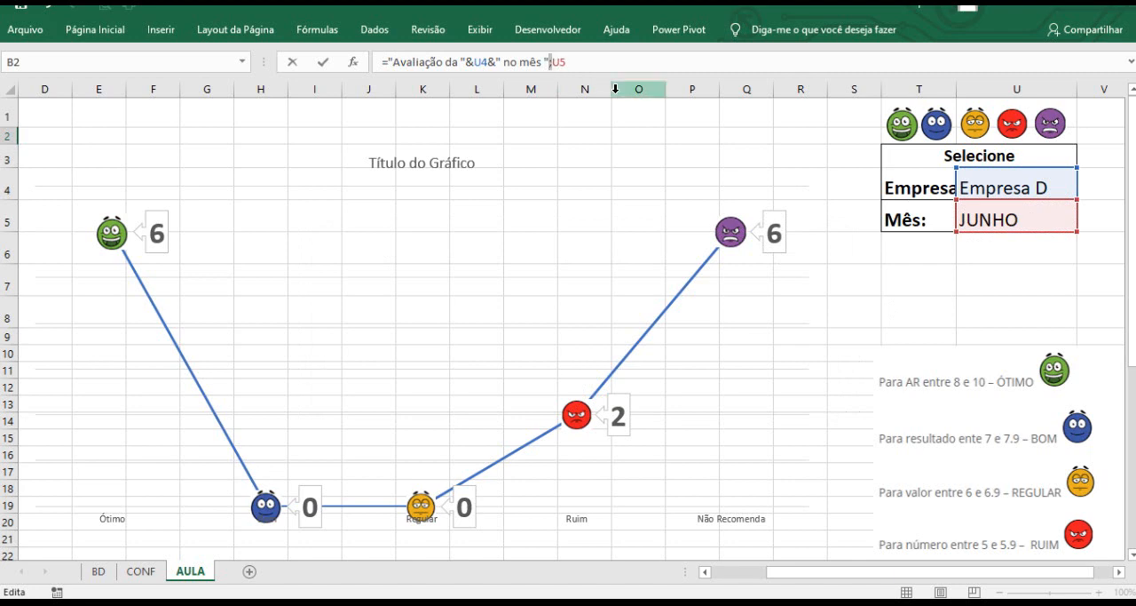
{"action": "type", "text": "&"}
{"action": "key", "text": "Return"}
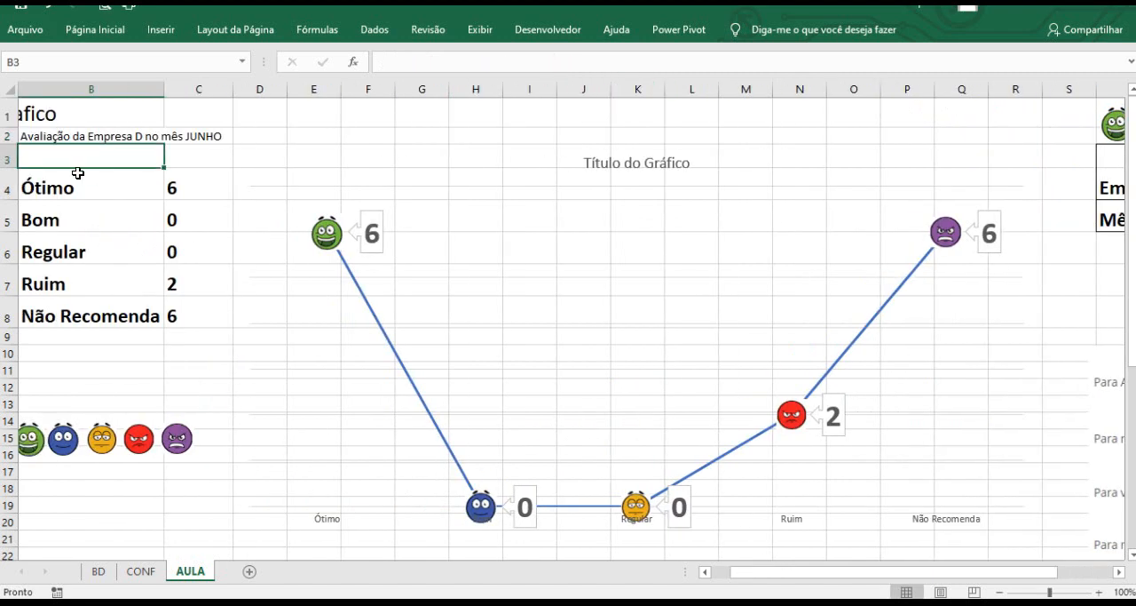
Link the chart title to cell B2 so it shows the dynamic evaluation text.
{"action": "left_click", "coordinate": [47, 140]}
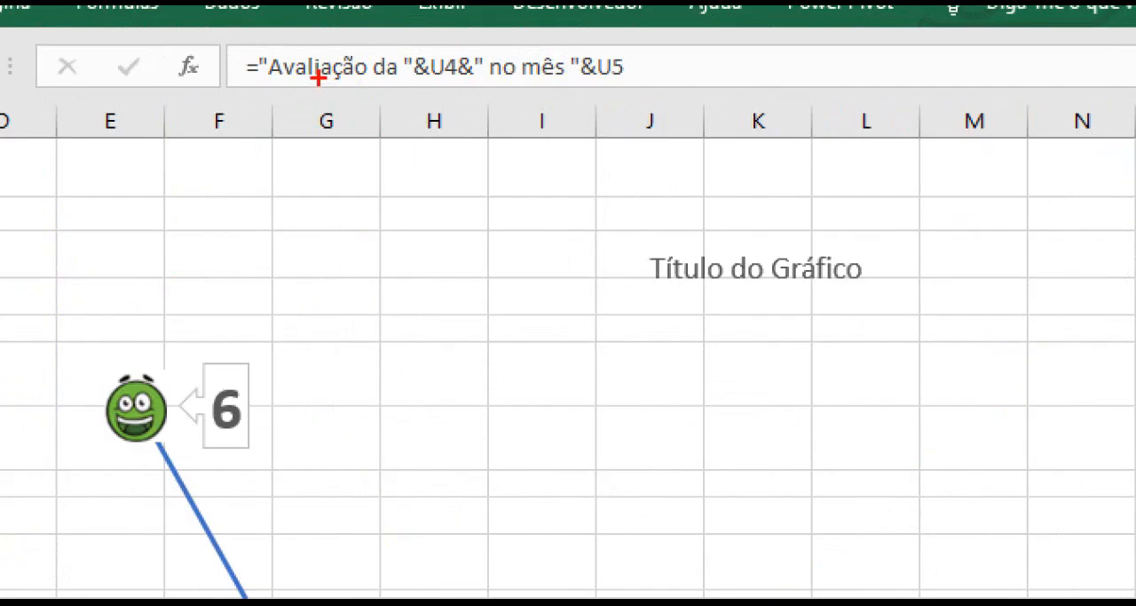
{"action": "mouse_move", "coordinate": [259, 51]}
{"action": "left_mouse_down"}
{"action": "mouse_move", "coordinate": [417, 82]}
{"action": "mouse_move", "coordinate": [462, 41]}
{"action": "mouse_move", "coordinate": [581, 81]}
{"action": "left_mouse_up"}
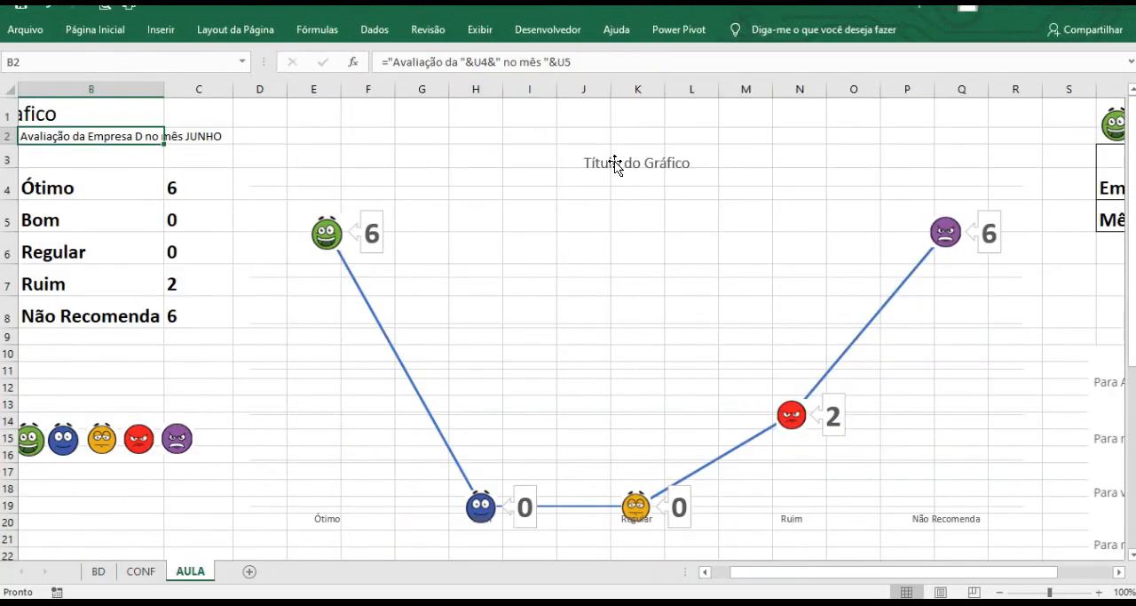
{"action": "left_click", "coordinate": [717, 268]}
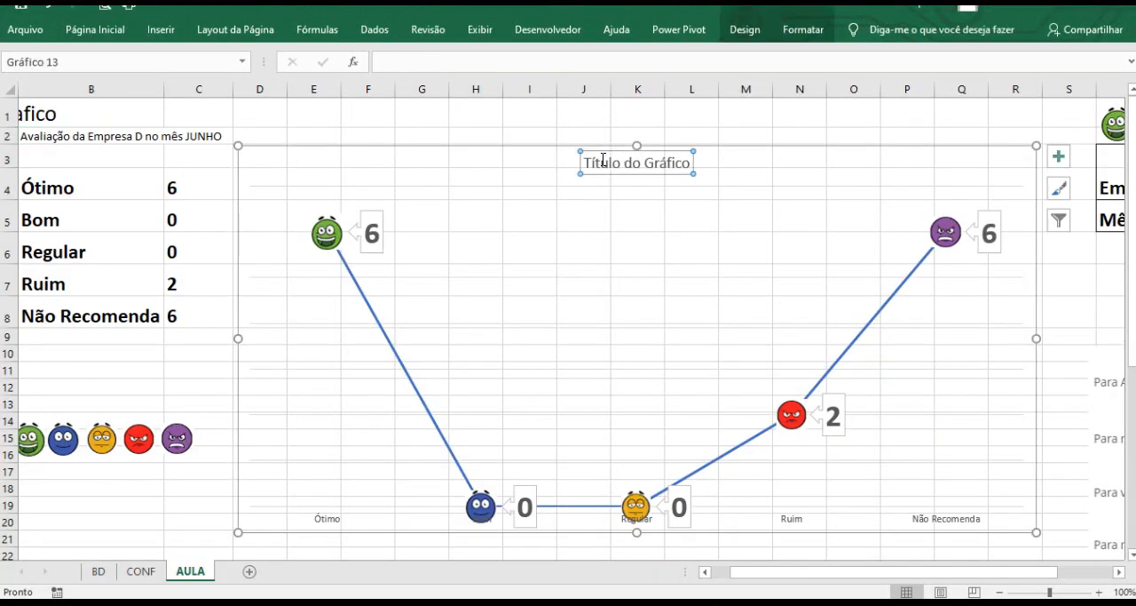
{"action": "left_click", "coordinate": [511, 64]}
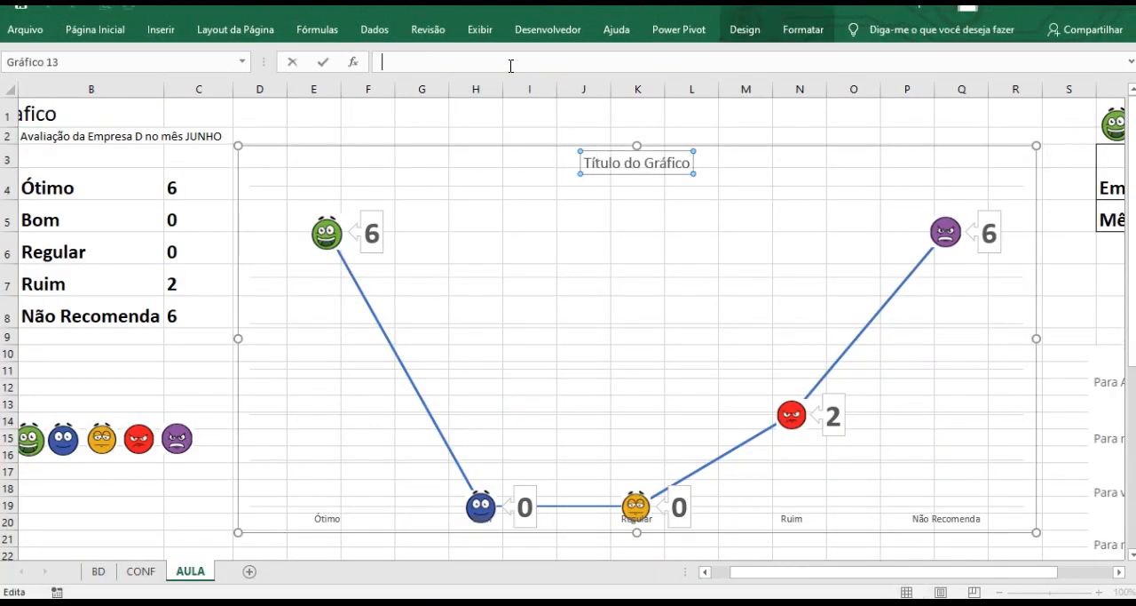
{"action": "type", "text": "="}
{"action": "left_click", "coordinate": [65, 139]}
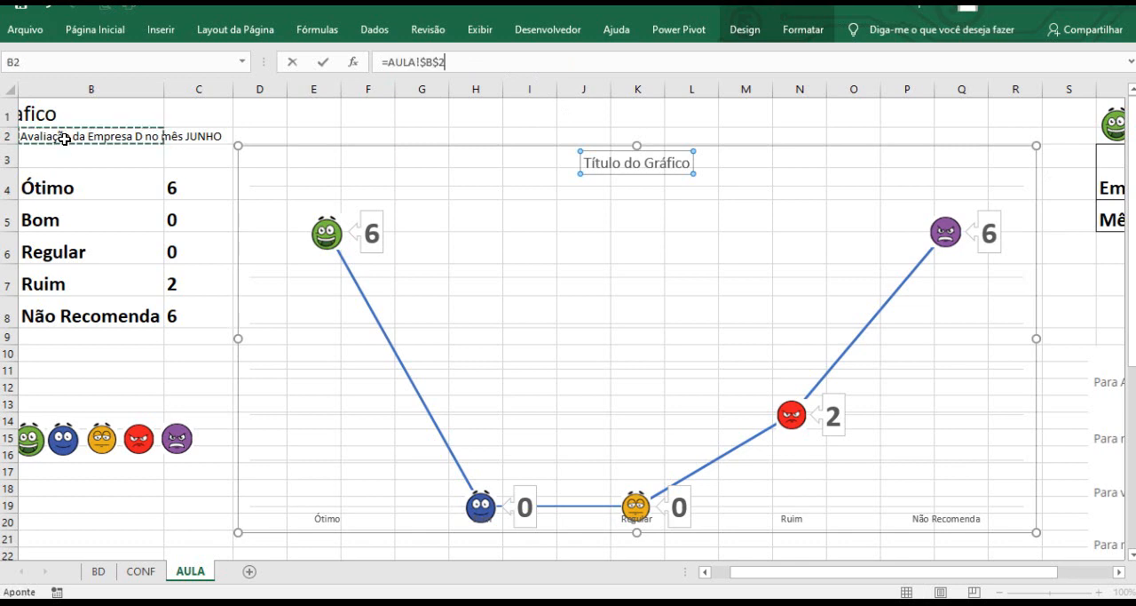
{"action": "key", "text": "Return"}
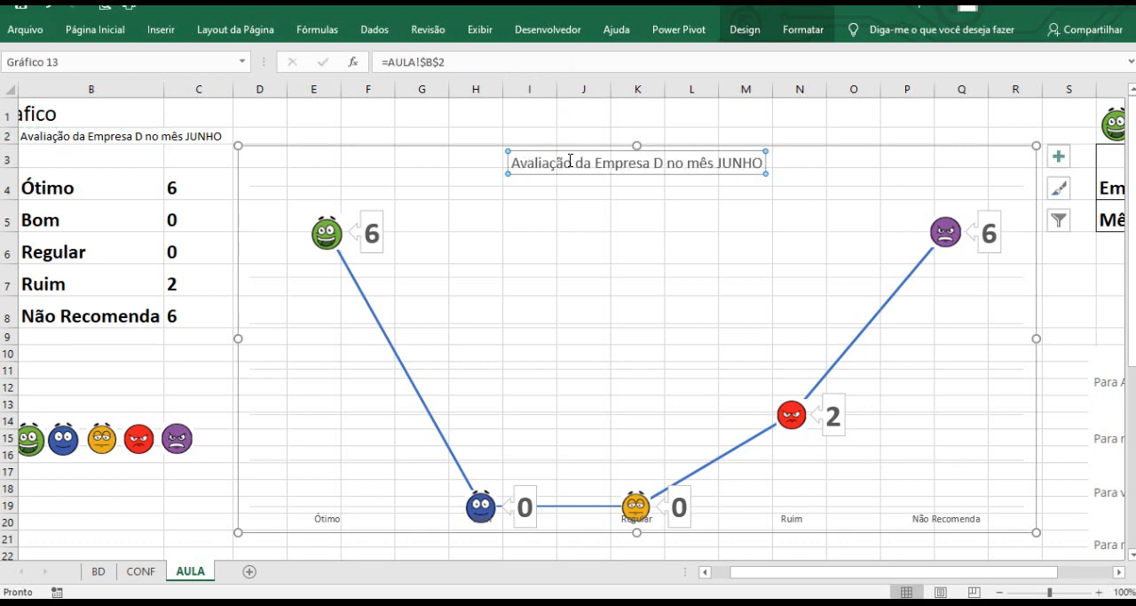
Enlarge the chart title's font to 18 pt.
{"action": "left_click", "coordinate": [90, 36]}
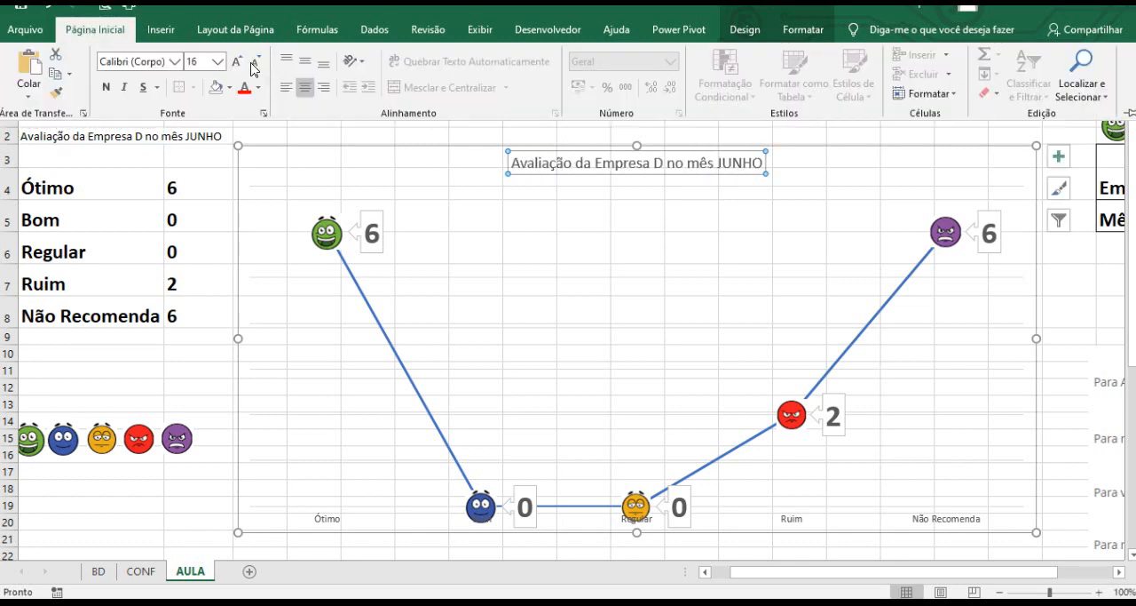
{"action": "left_click", "coordinate": [237, 61]}
{"action": "left_click", "coordinate": [237, 61]}
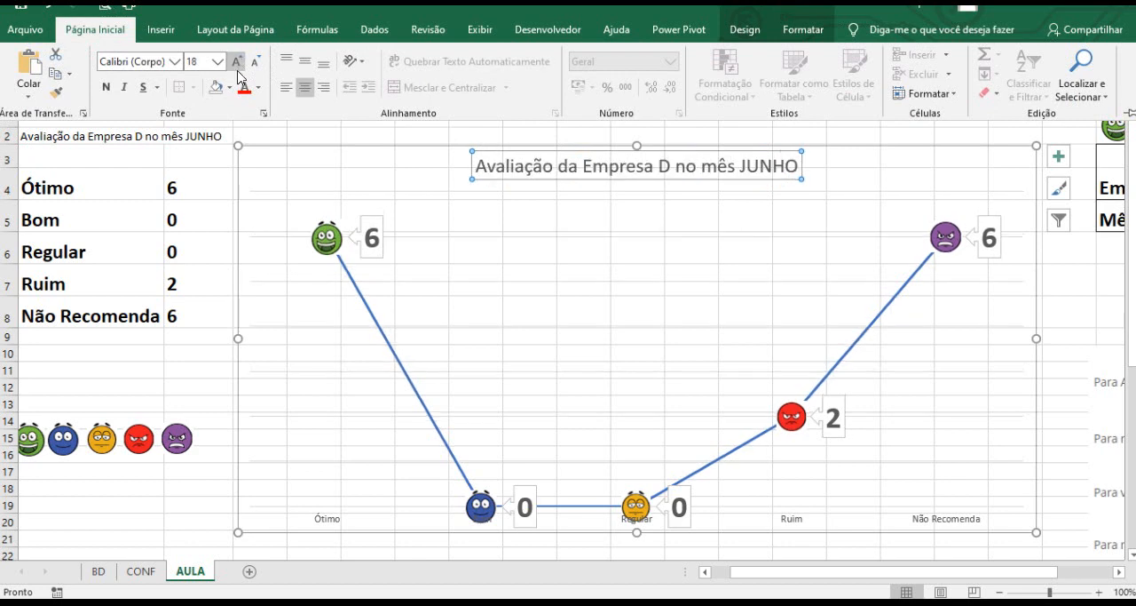
Make the chart title bold.
{"action": "left_click", "coordinate": [108, 88]}
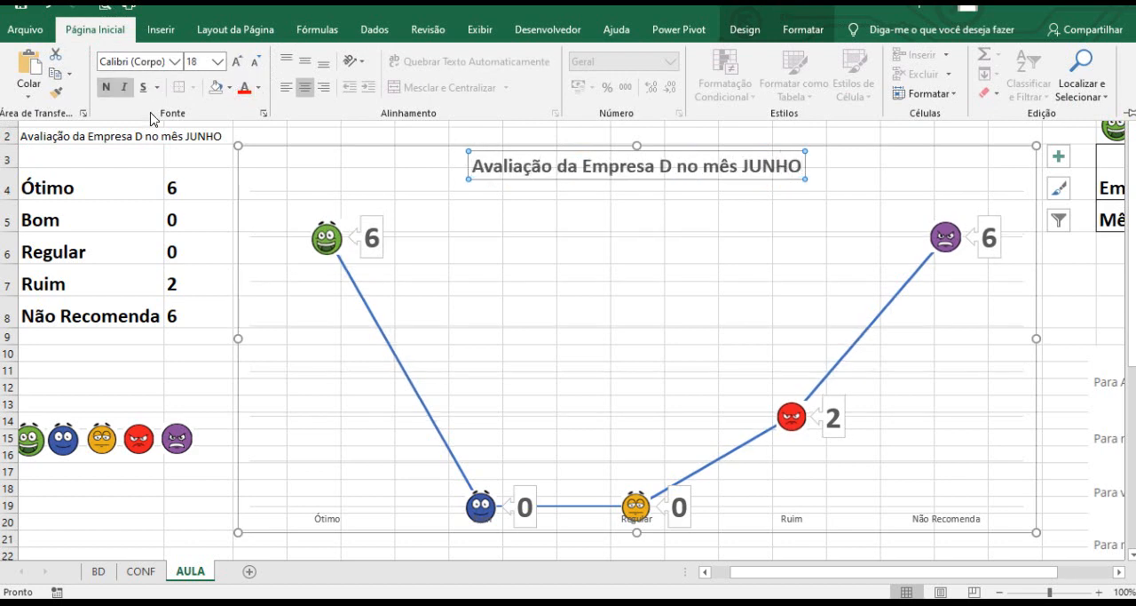
{"action": "left_click", "coordinate": [124, 358]}
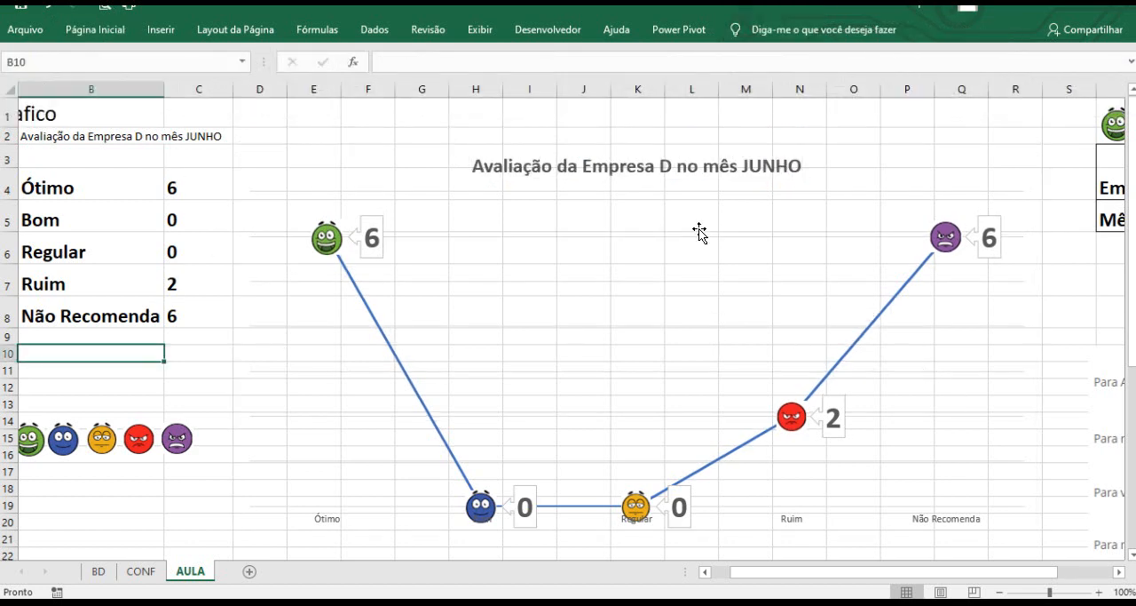
Hide the formula bar, gridlines and row and column headings of the sheet.
{"action": "left_click", "coordinate": [479, 29]}
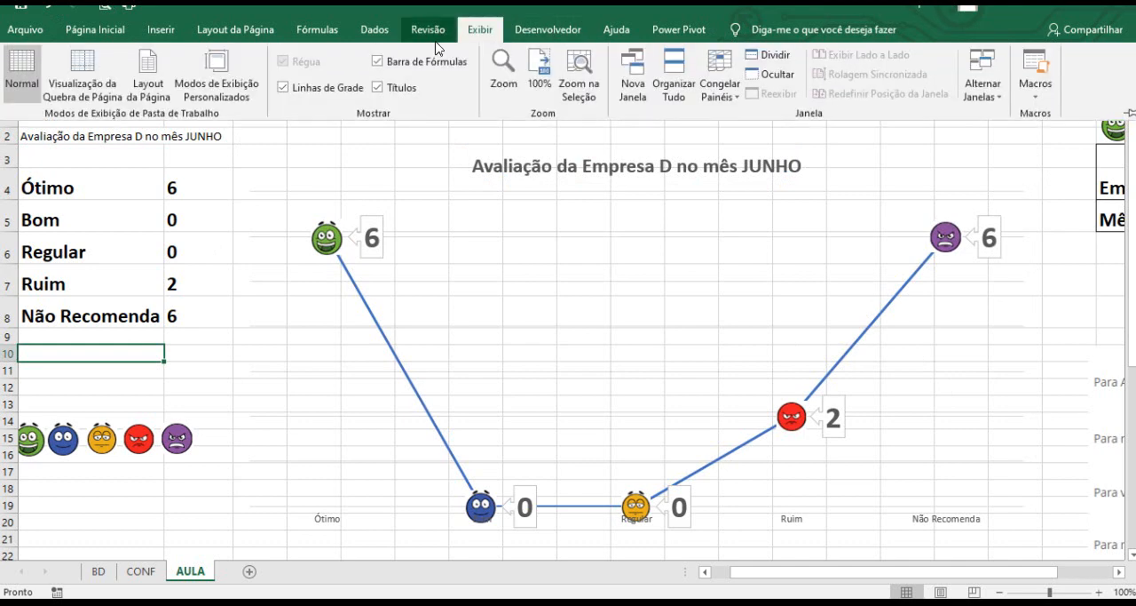
{"action": "left_click", "coordinate": [401, 62]}
{"action": "left_click", "coordinate": [347, 88]}
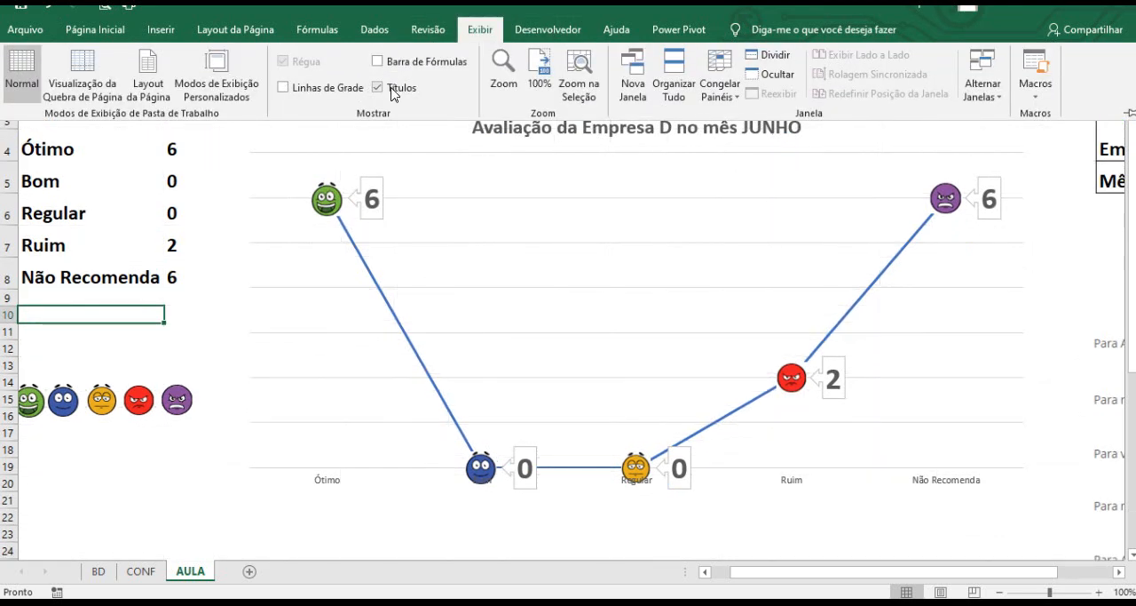
{"action": "left_click", "coordinate": [388, 88]}
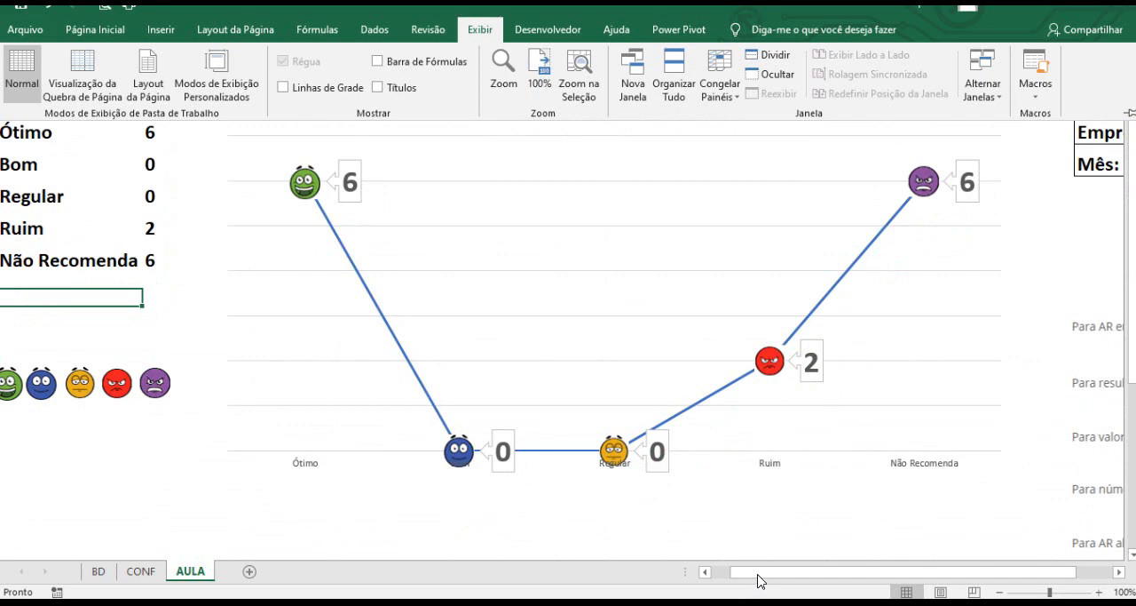
Clear the selected month in U5 and the selected company in U4.
{"action": "left_click_drag", "start_coordinate": [758, 581], "coordinate": [785, 579]}
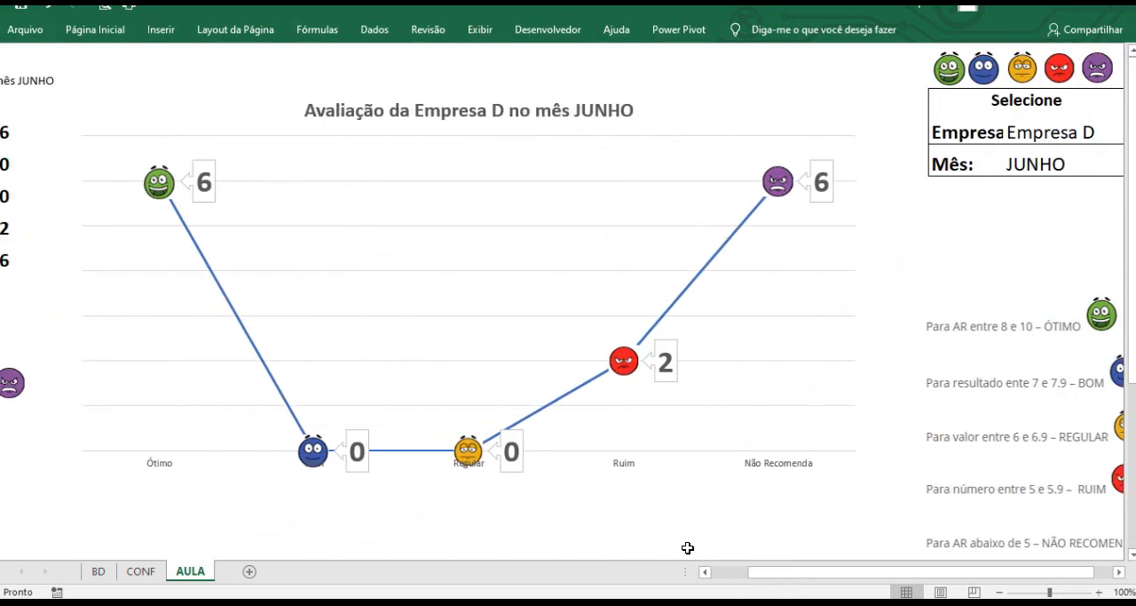
{"action": "left_click", "coordinate": [1056, 164]}
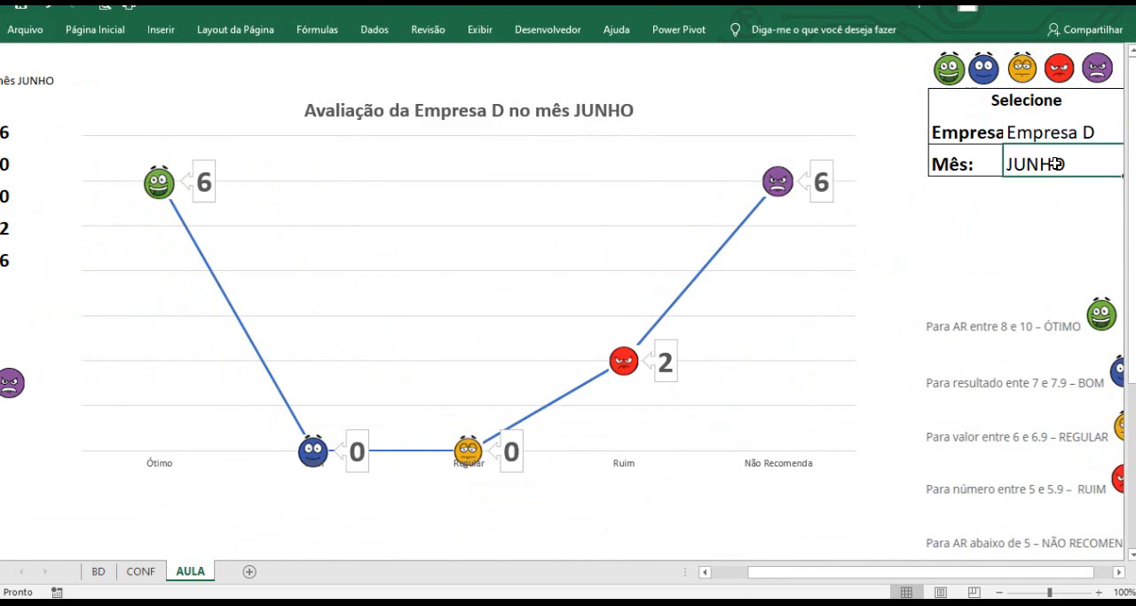
{"action": "key", "text": "Delete"}
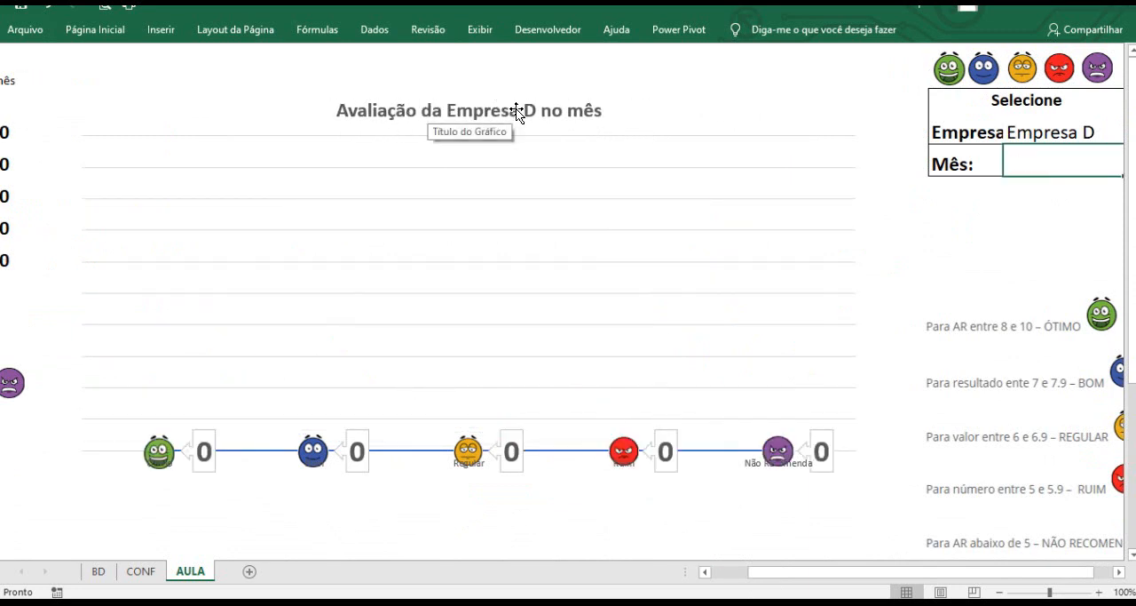
{"action": "left_click", "coordinate": [1053, 131]}
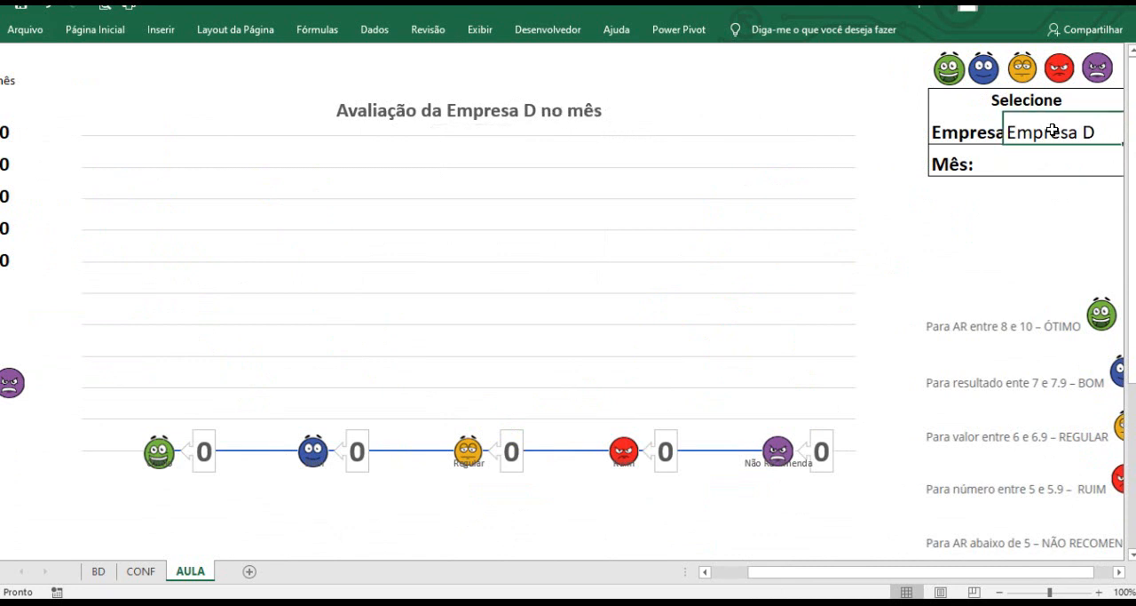
{"action": "key", "text": "Delete"}
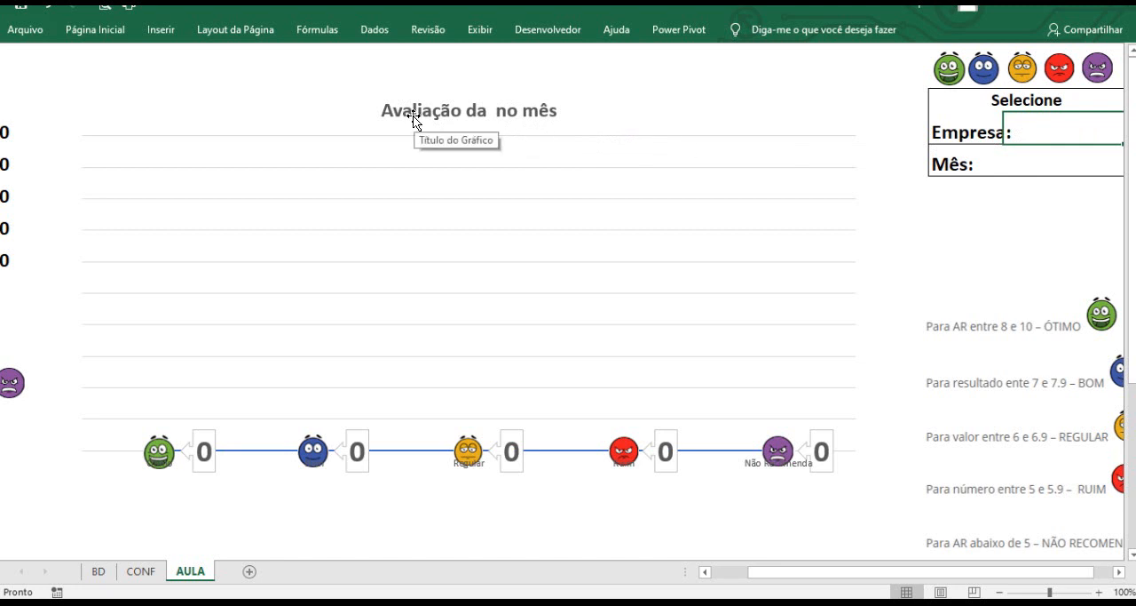
Show the formula bar, gridlines and headings again and collapse the ribbon.
{"action": "left_click_drag", "start_coordinate": [822, 578], "coordinate": [728, 577]}
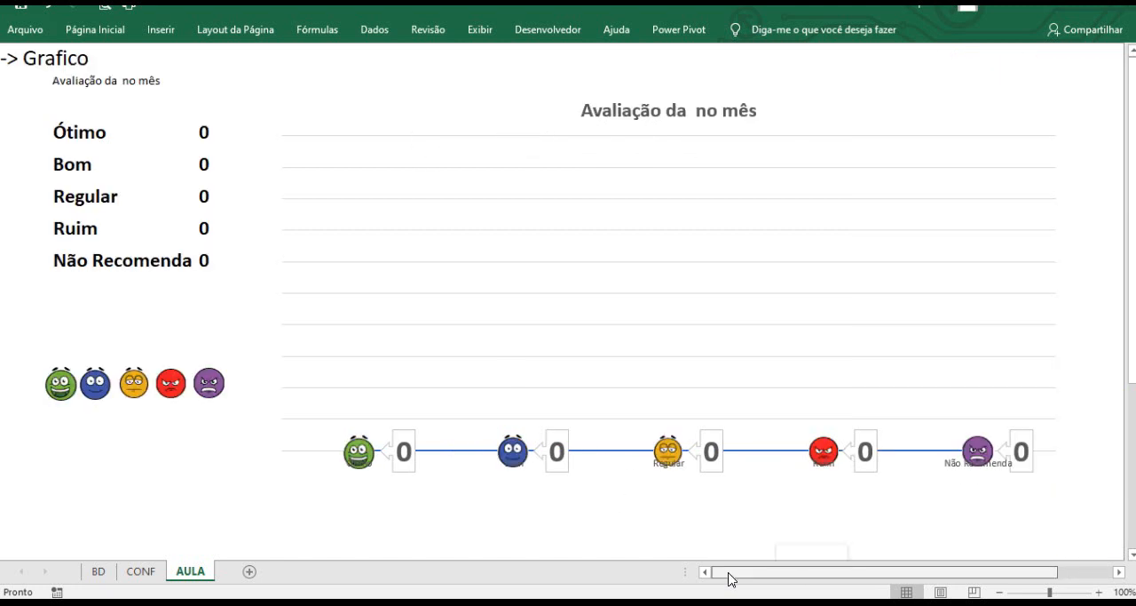
{"action": "left_click", "coordinate": [477, 31]}
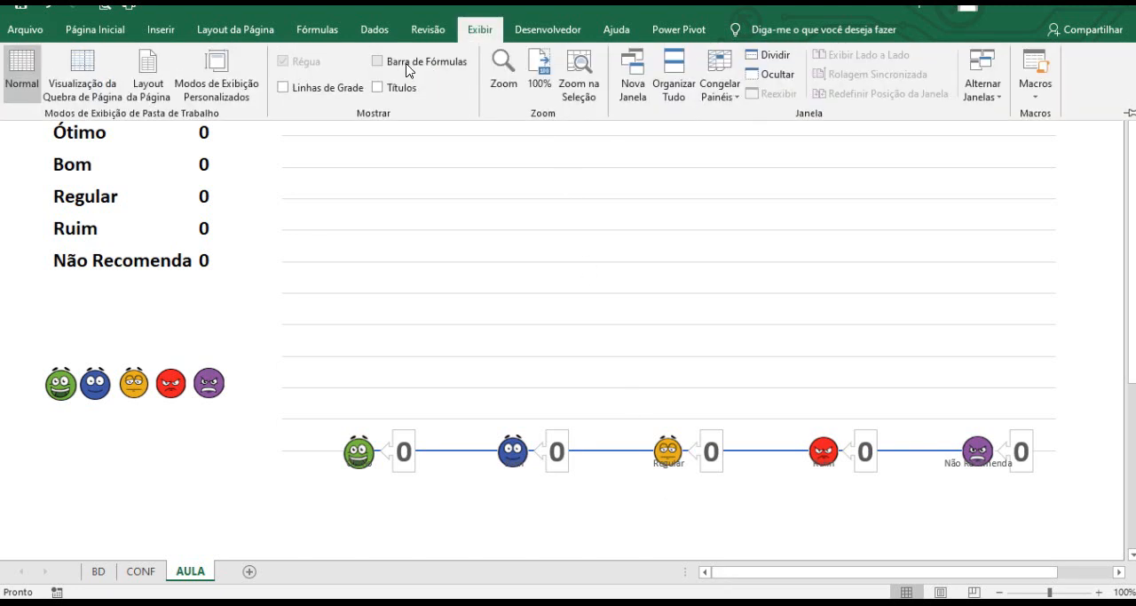
{"action": "left_click", "coordinate": [409, 64]}
{"action": "left_click", "coordinate": [325, 86]}
{"action": "left_click", "coordinate": [403, 88]}
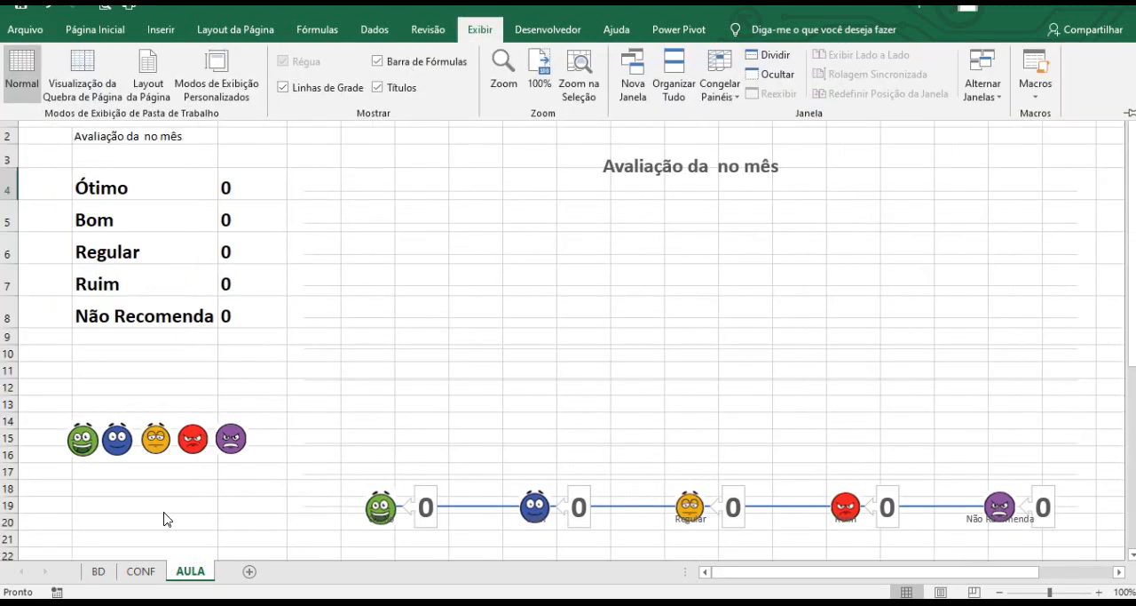
{"action": "key", "text": "ctrl+F1"}
Begin wrapping the B2 title formula in a nested SE(E( function.
{"action": "left_click", "coordinate": [111, 142]}
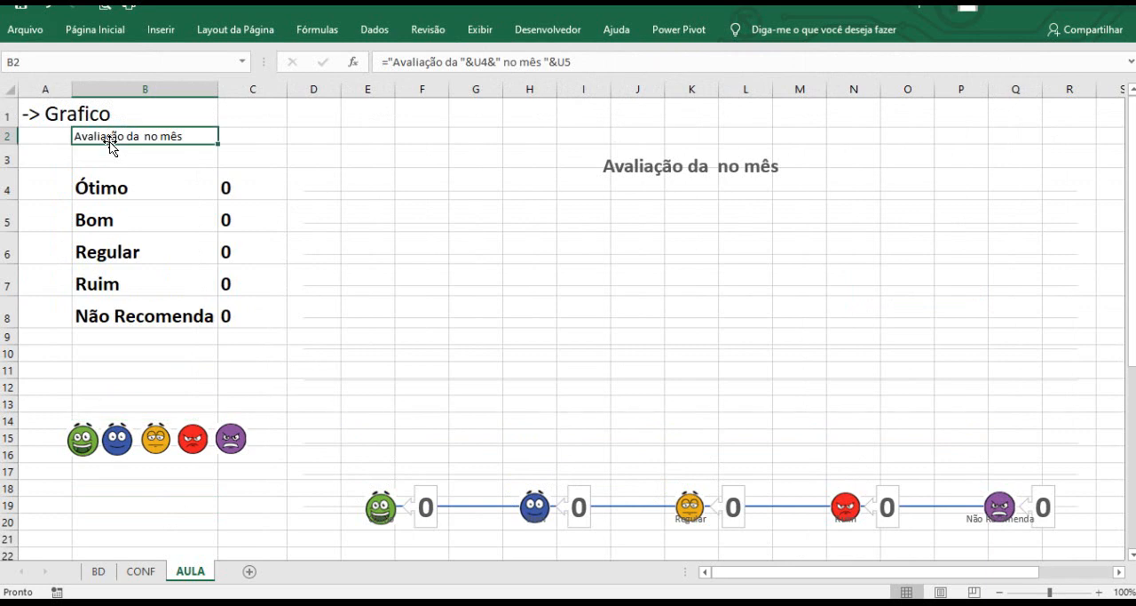
{"action": "left_click", "coordinate": [390, 62]}
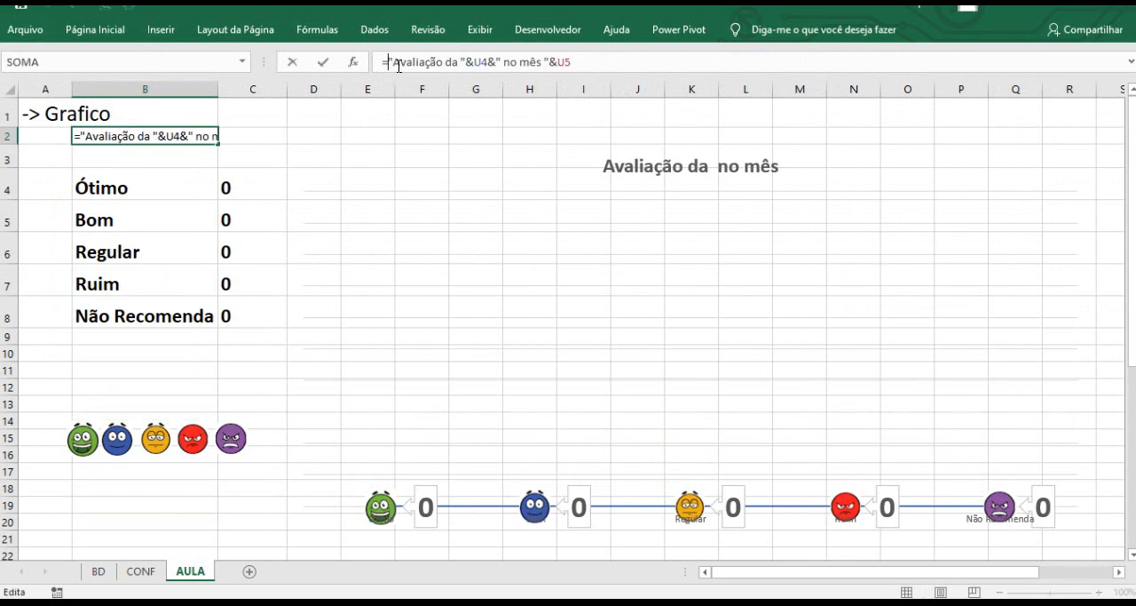
{"action": "type", "text": "se("}
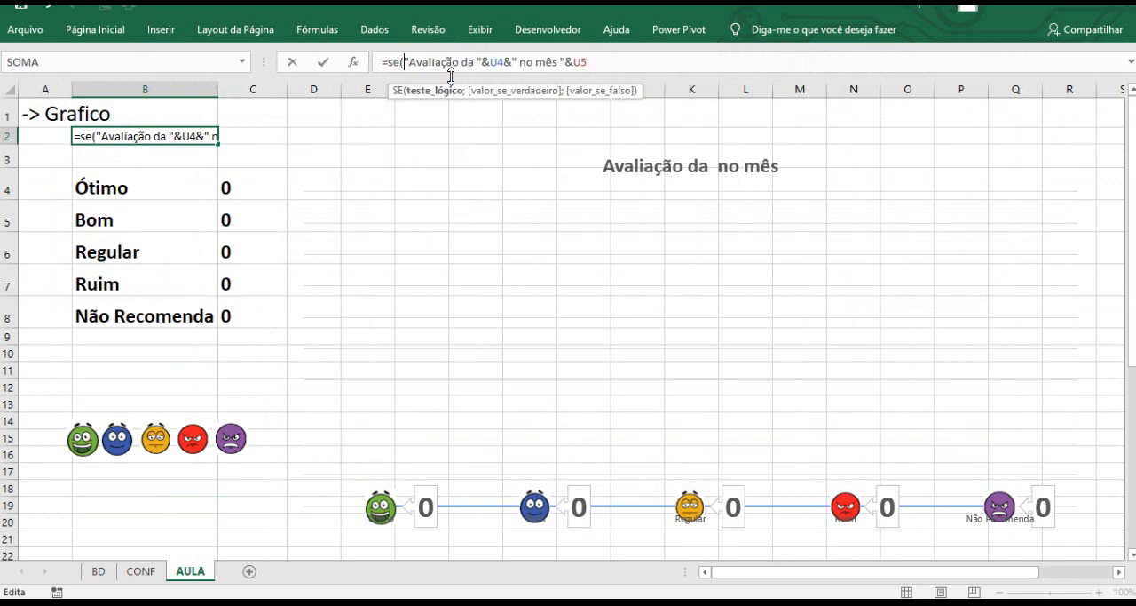
{"action": "type", "text": "e"}
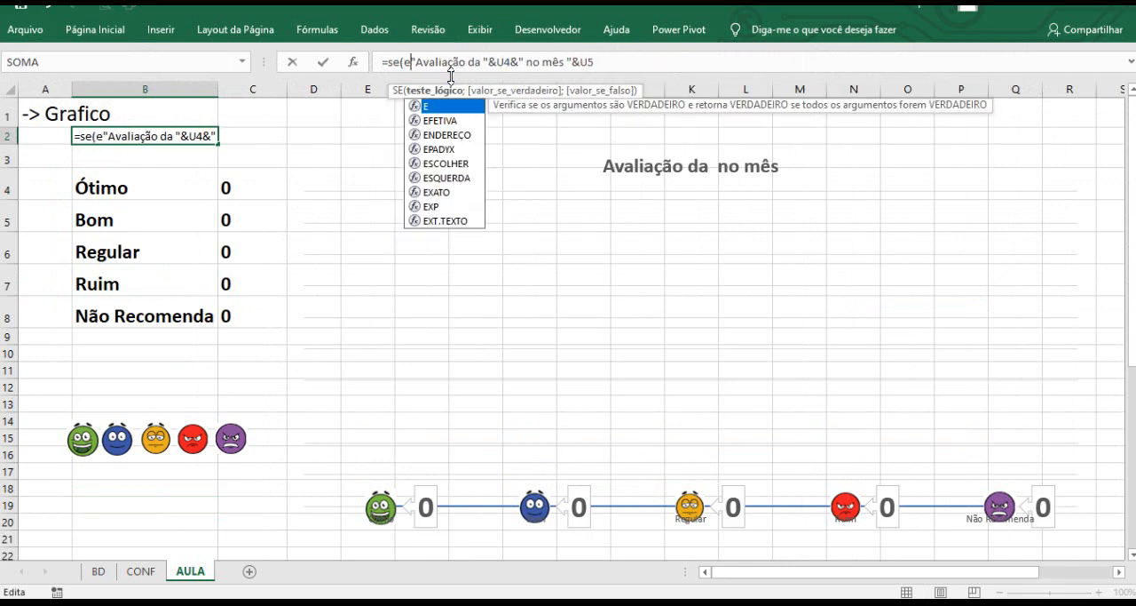
{"action": "type", "text": "("}
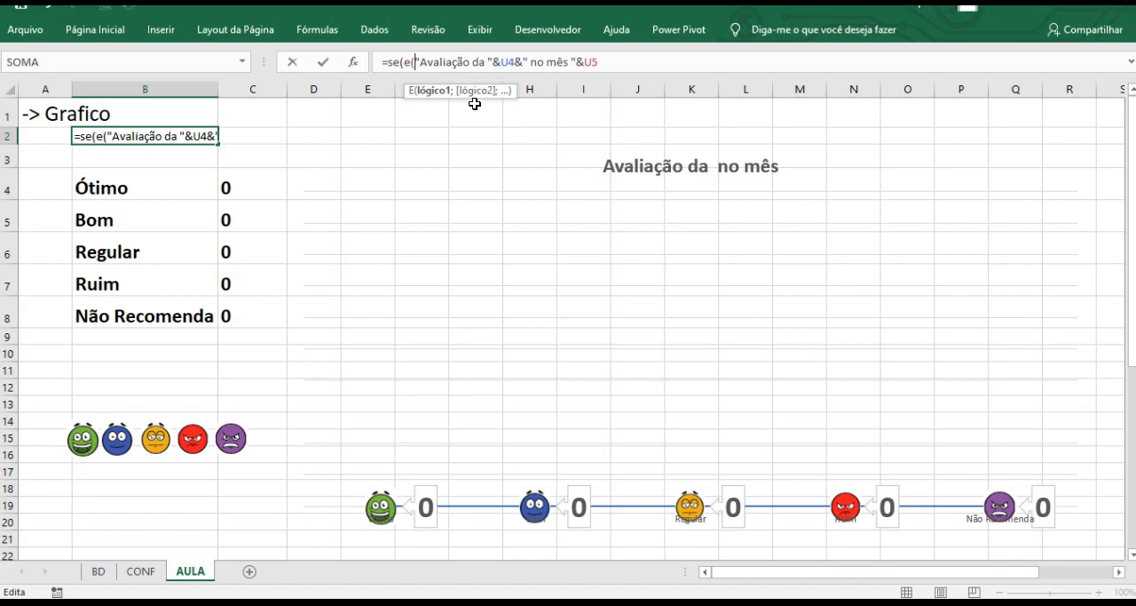
{"action": "key", "text": "ctrl+1"}
{"action": "left_click", "coordinate": [452, 96]}
{"action": "left_click_drag", "start_coordinate": [389, 86], "coordinate": [434, 139]}
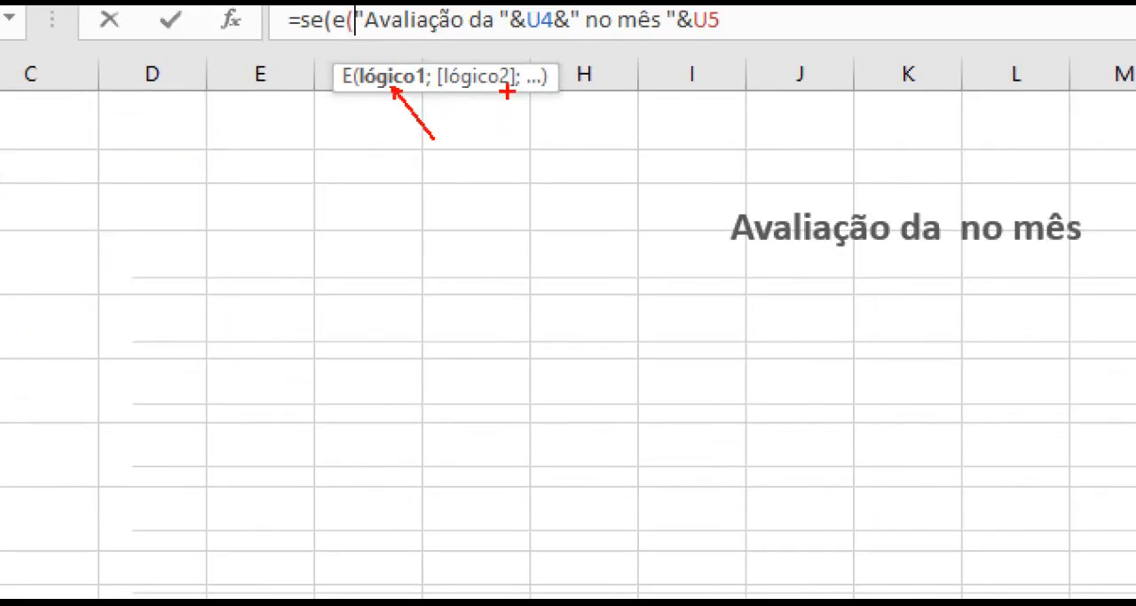
{"action": "left_click_drag", "start_coordinate": [507, 91], "coordinate": [551, 125]}
{"action": "key", "text": "Escape"}
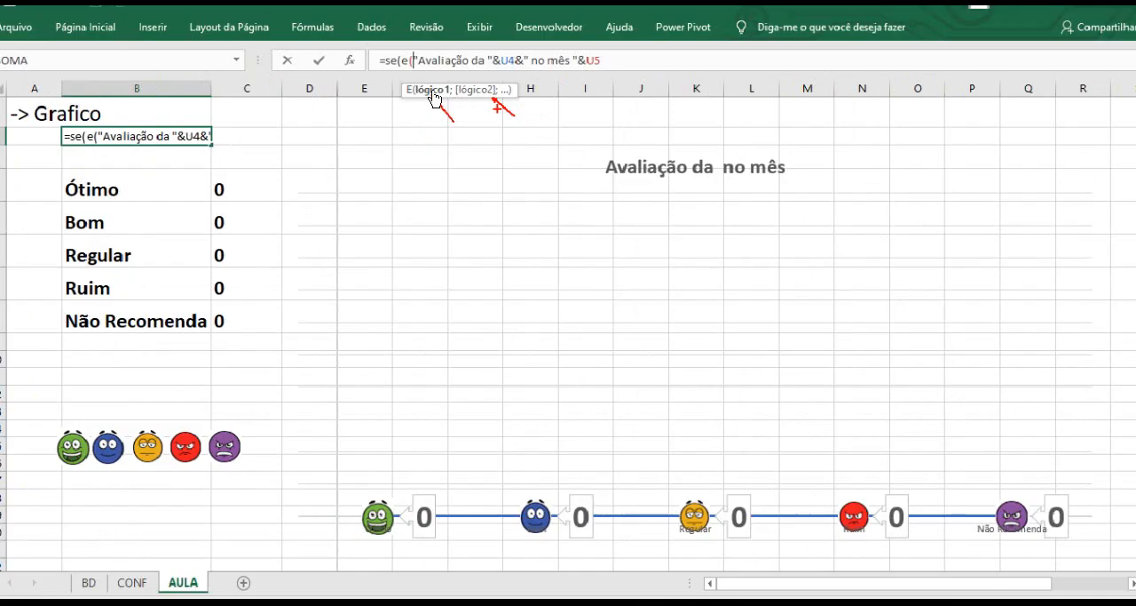
Add the first condition U4<>"" to the E function in the B2 formula.
{"action": "left_click_drag", "start_coordinate": [898, 573], "coordinate": [938, 573]}
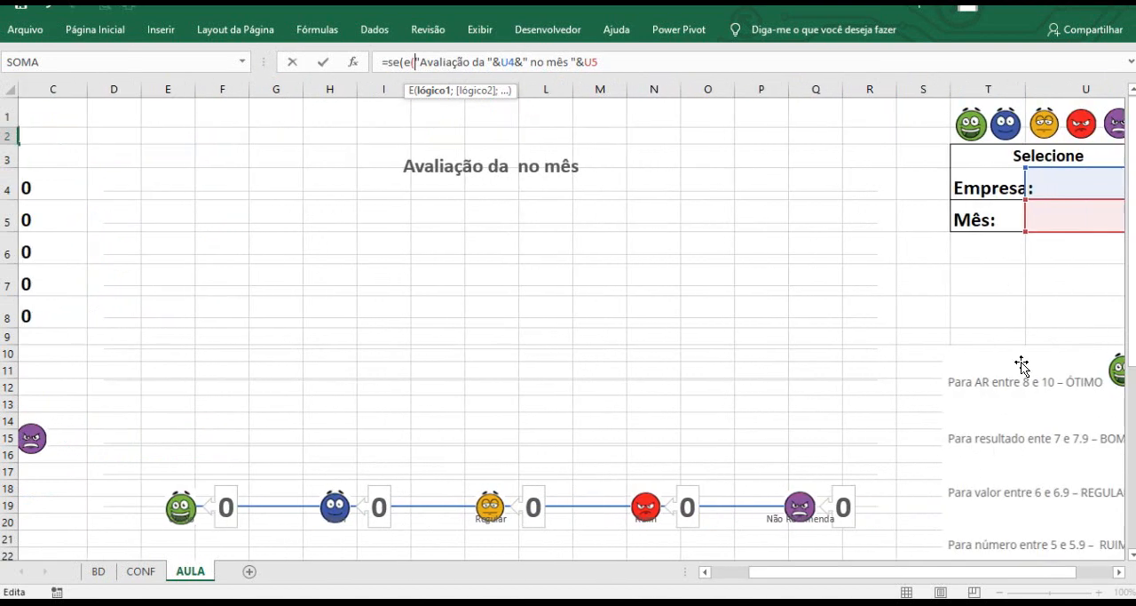
{"action": "left_click", "coordinate": [1052, 188]}
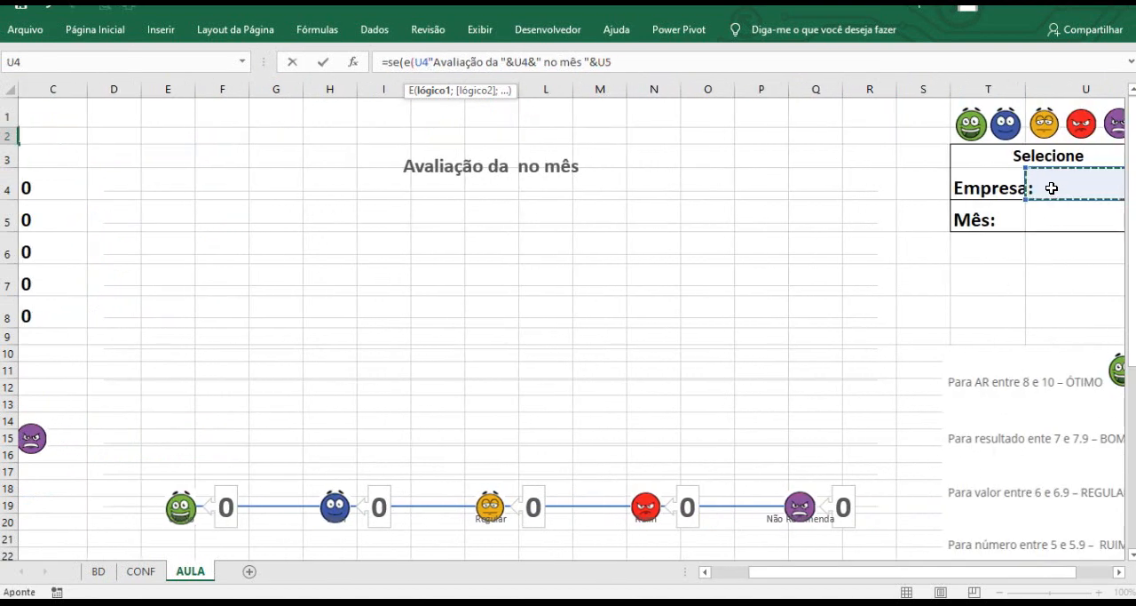
{"action": "type", "text": "<>"}
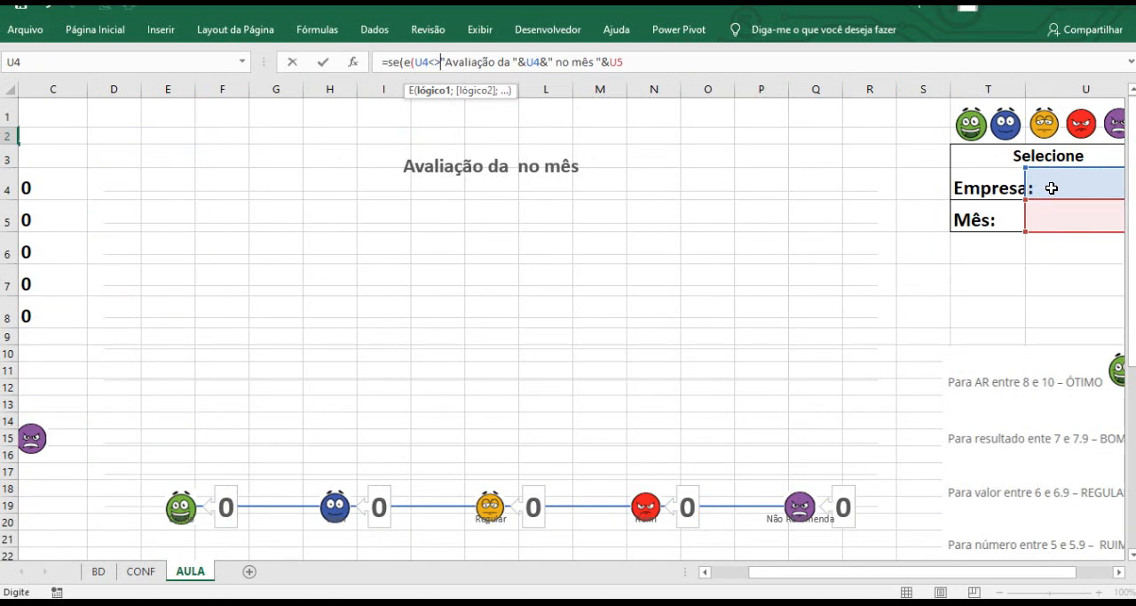
{"action": "type", "text": "\"\""}
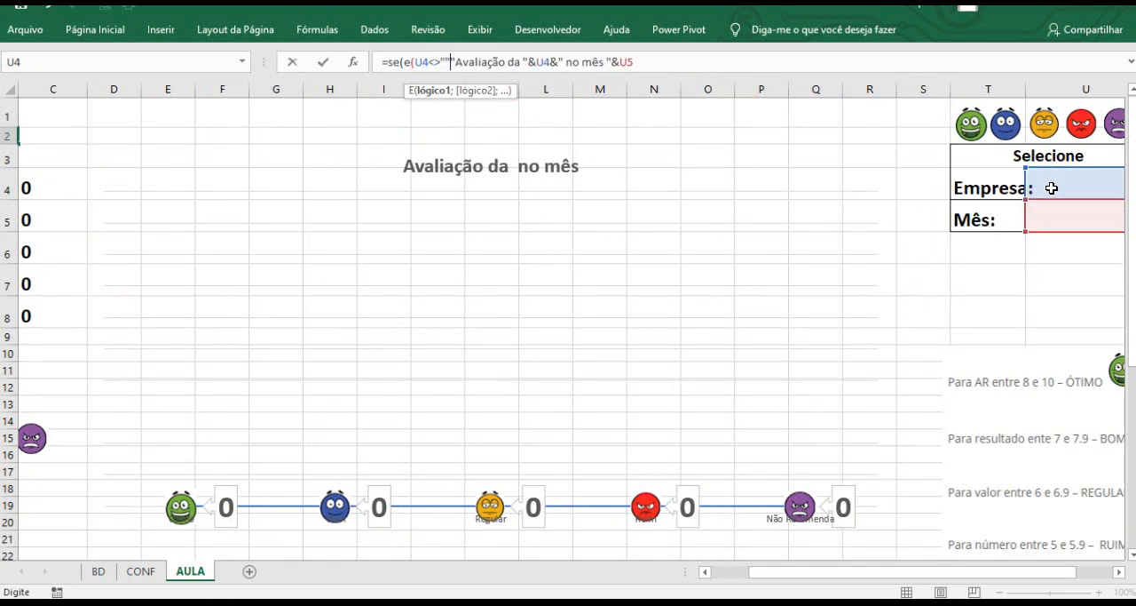
{"action": "type", "text": ";"}
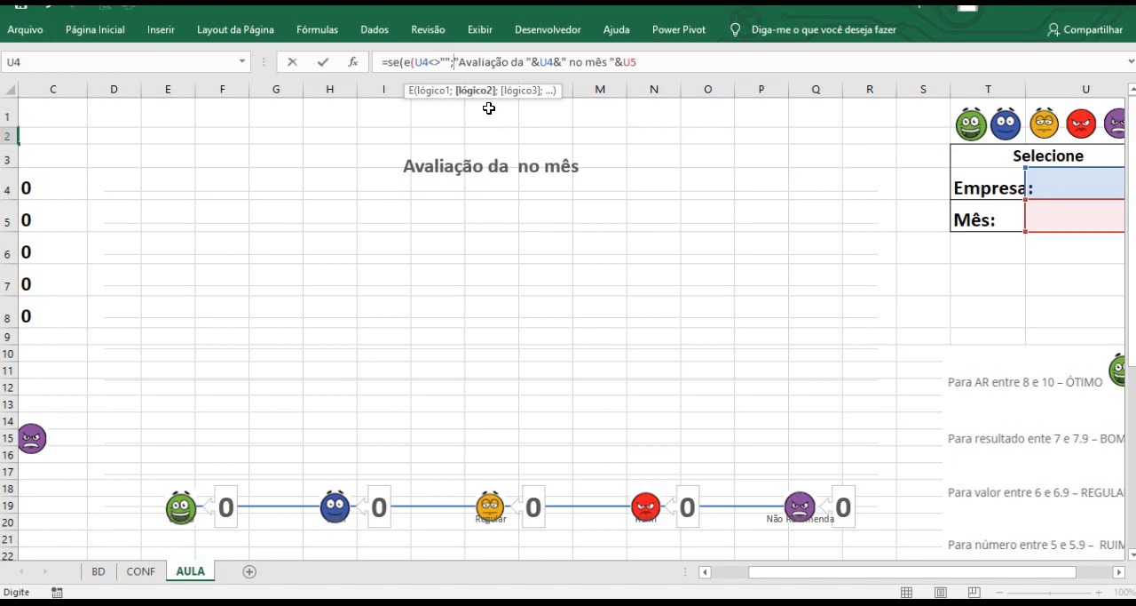
Add the second condition U5<>"" to the E function in the B2 formula.
{"action": "left_click", "coordinate": [1052, 215]}
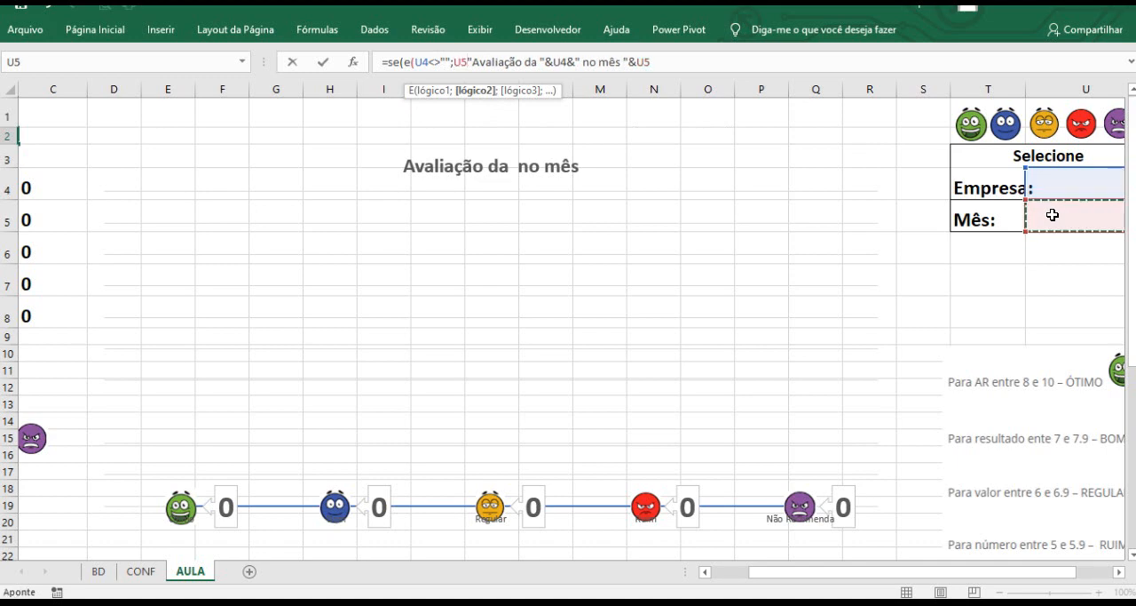
{"action": "type", "text": "<>"}
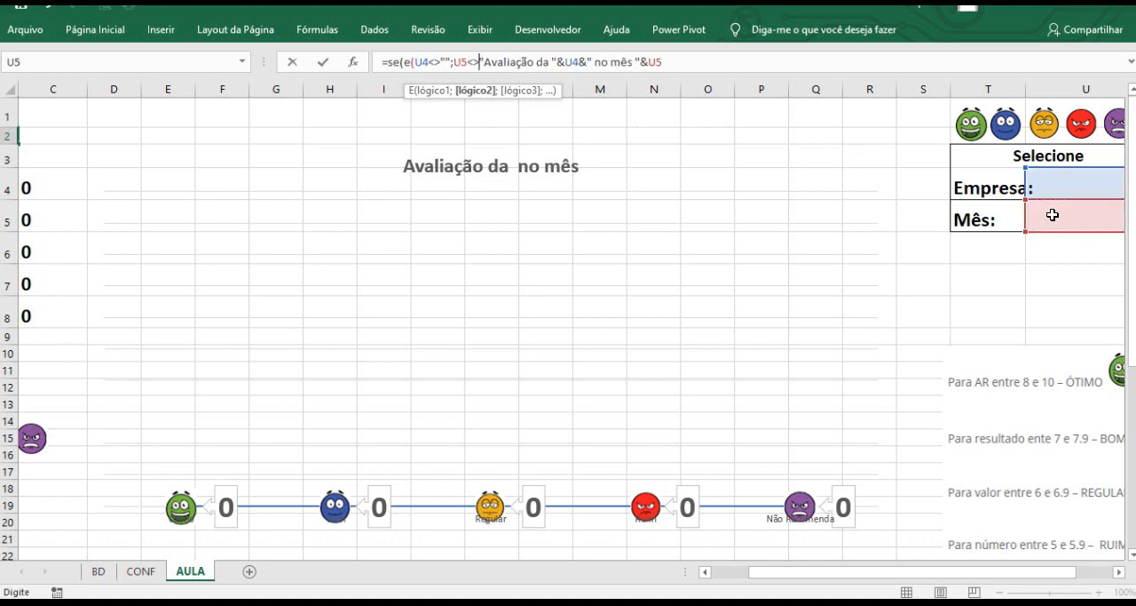
{"action": "type", "text": "\"\""}
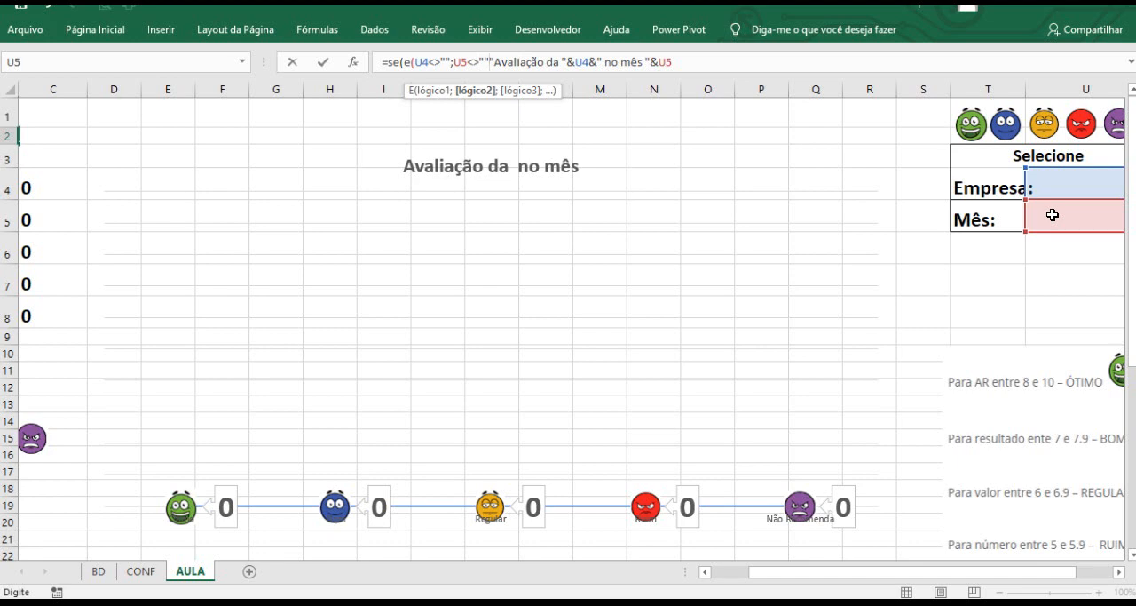
{"action": "type", "text": ";"}
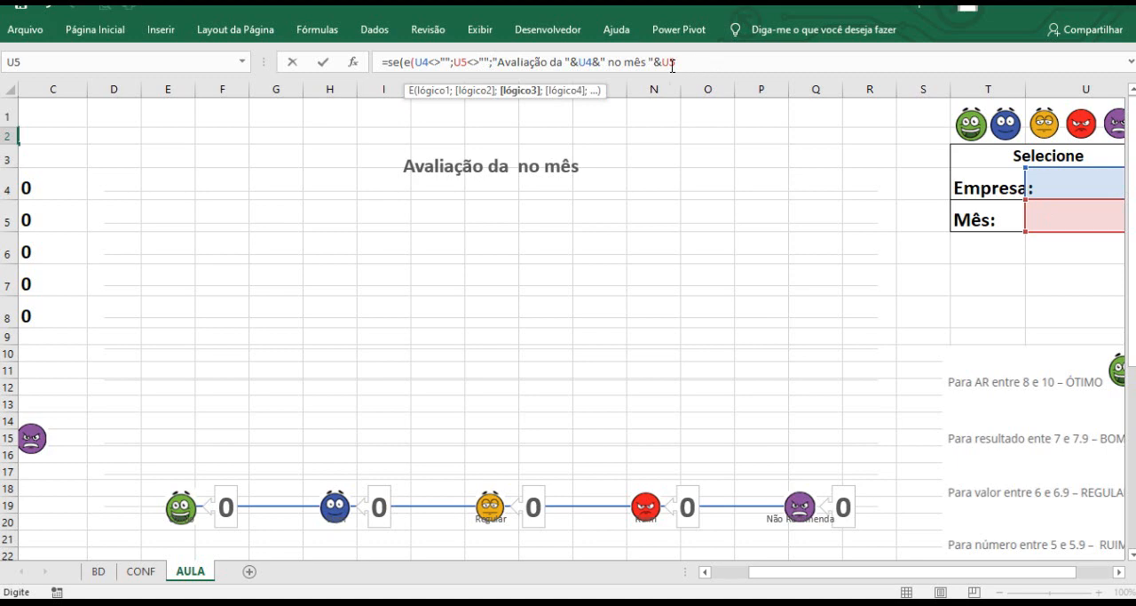
Append an empty text "" as the false result with a closing parenthesis and try to confirm the B2 formula.
{"action": "left_click_drag", "start_coordinate": [672, 66], "coordinate": [493, 65]}
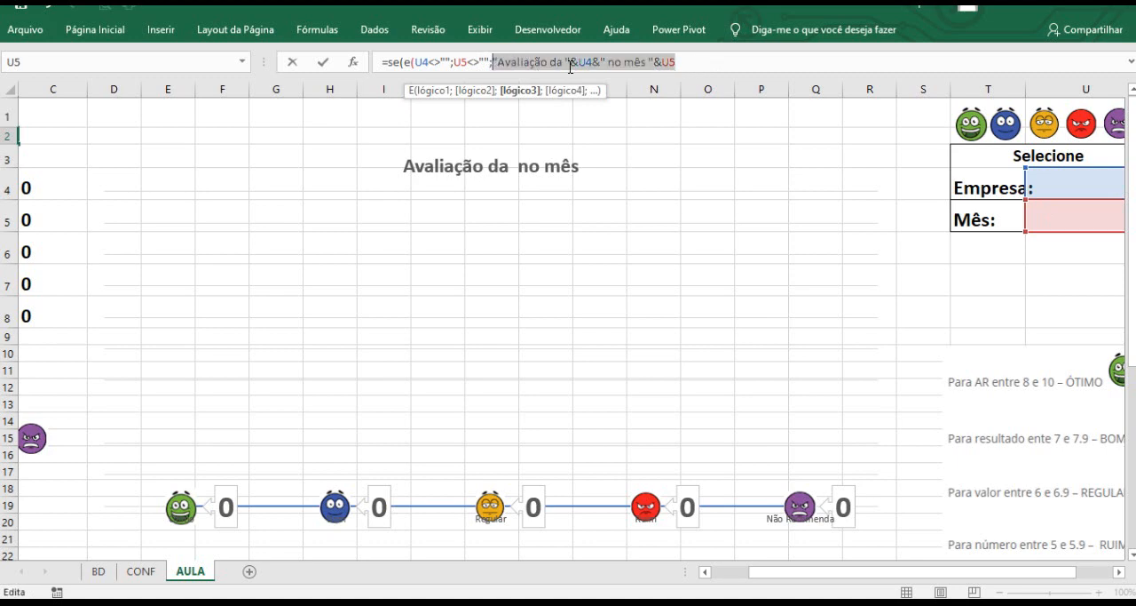
{"action": "left_click", "coordinate": [699, 66]}
{"action": "type", "text": ";"}
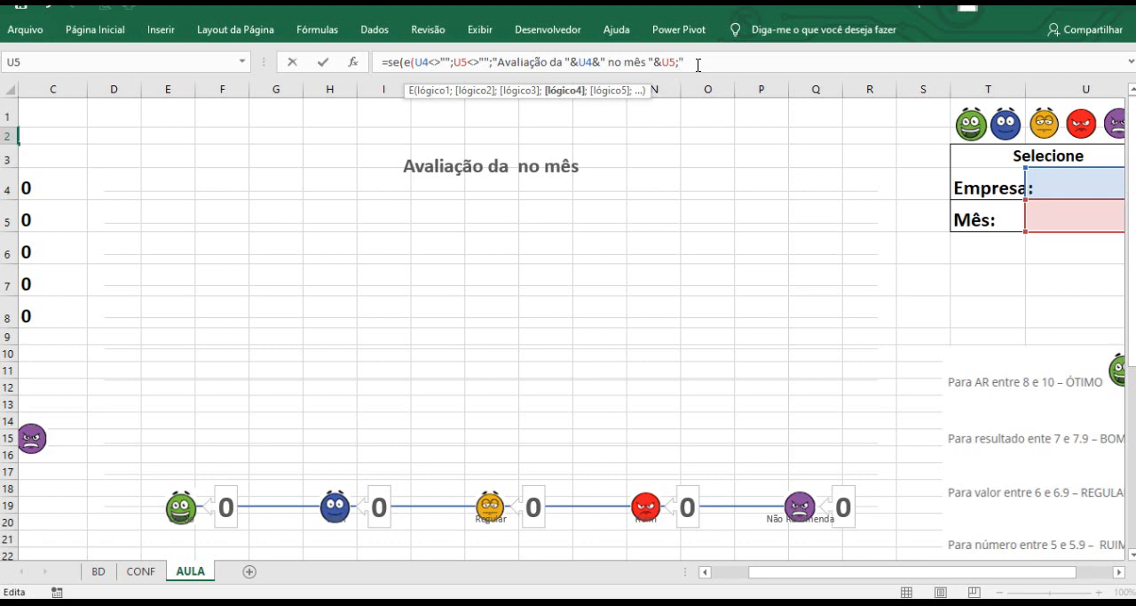
{"action": "type", "text": "\"\")"}
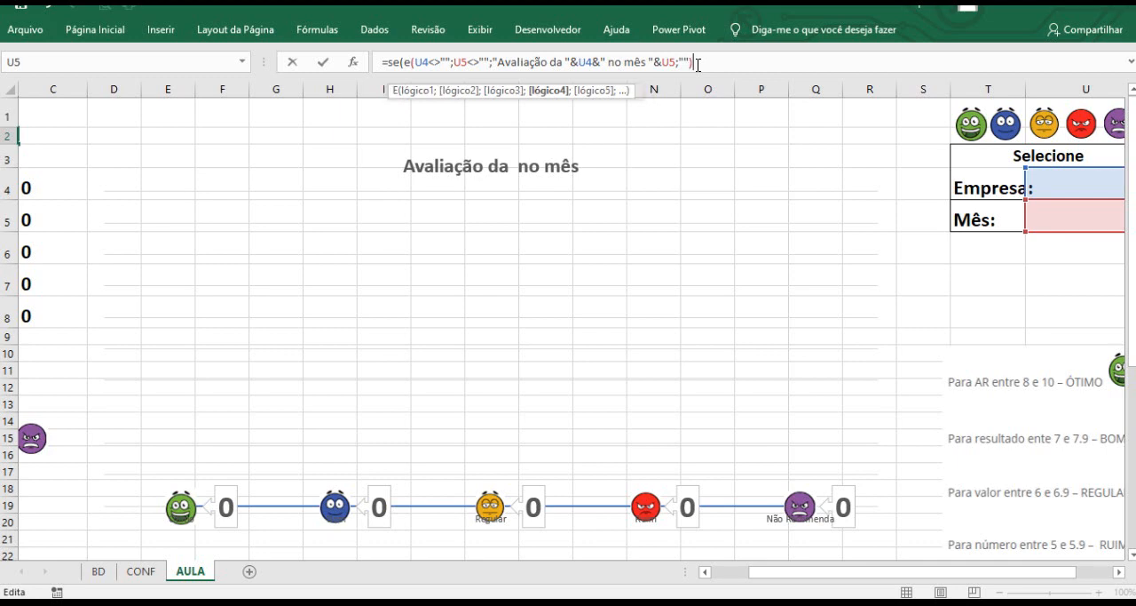
{"action": "key", "text": "Return"}
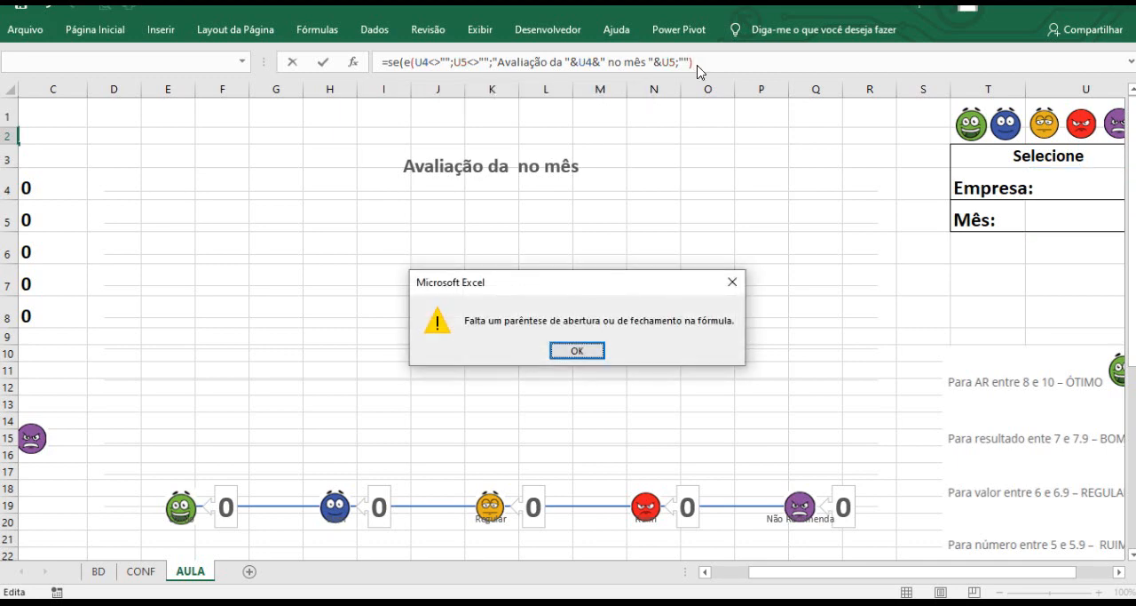
{"action": "left_click", "coordinate": [577, 350]}
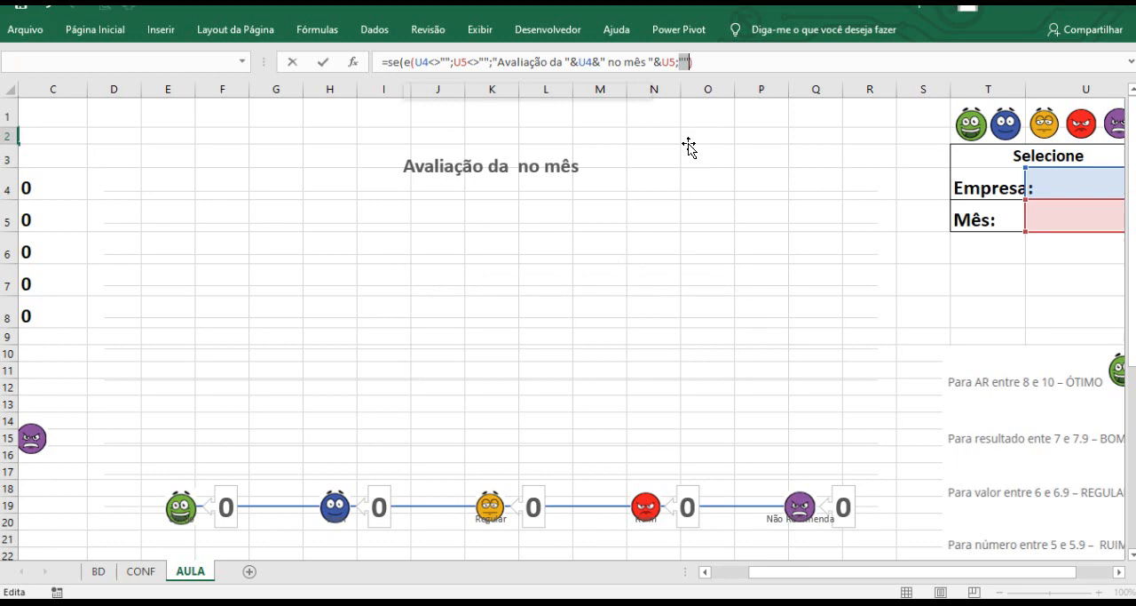
Close the E function with a parenthesis after the U5<>"" condition and confirm the B2 title formula.
{"action": "left_click", "coordinate": [696, 62]}
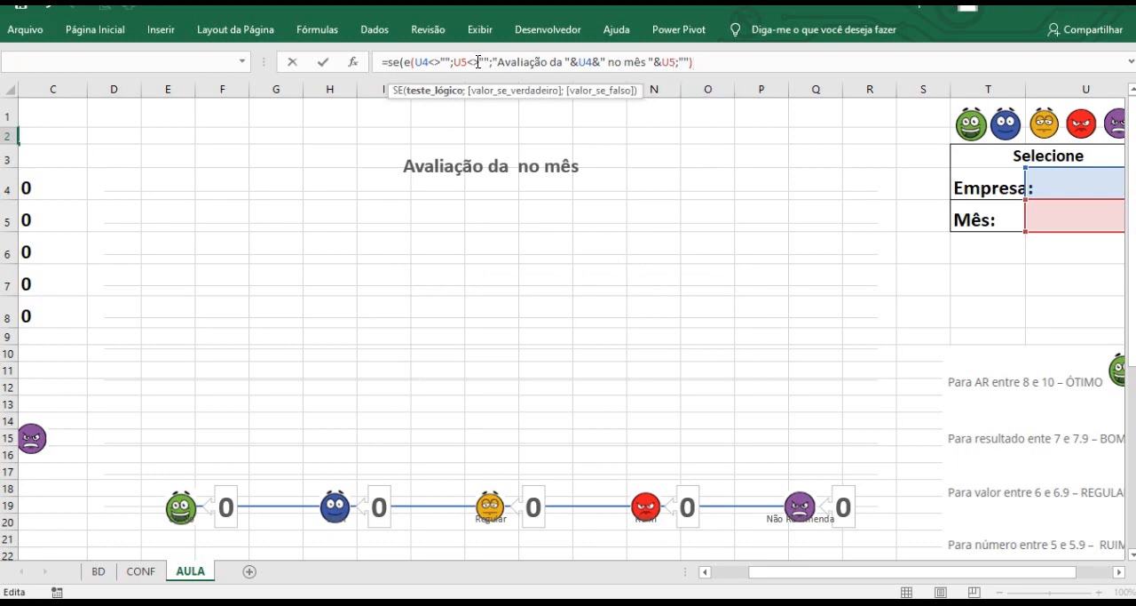
{"action": "left_click", "coordinate": [489, 62]}
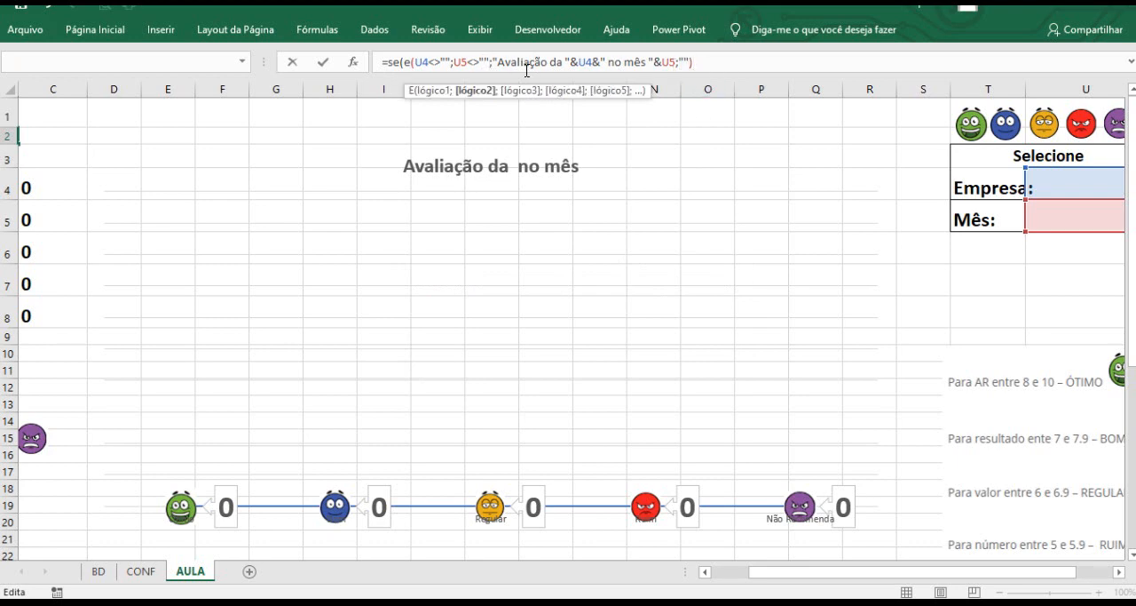
{"action": "type", "text": ")"}
{"action": "left_click", "coordinate": [708, 59]}
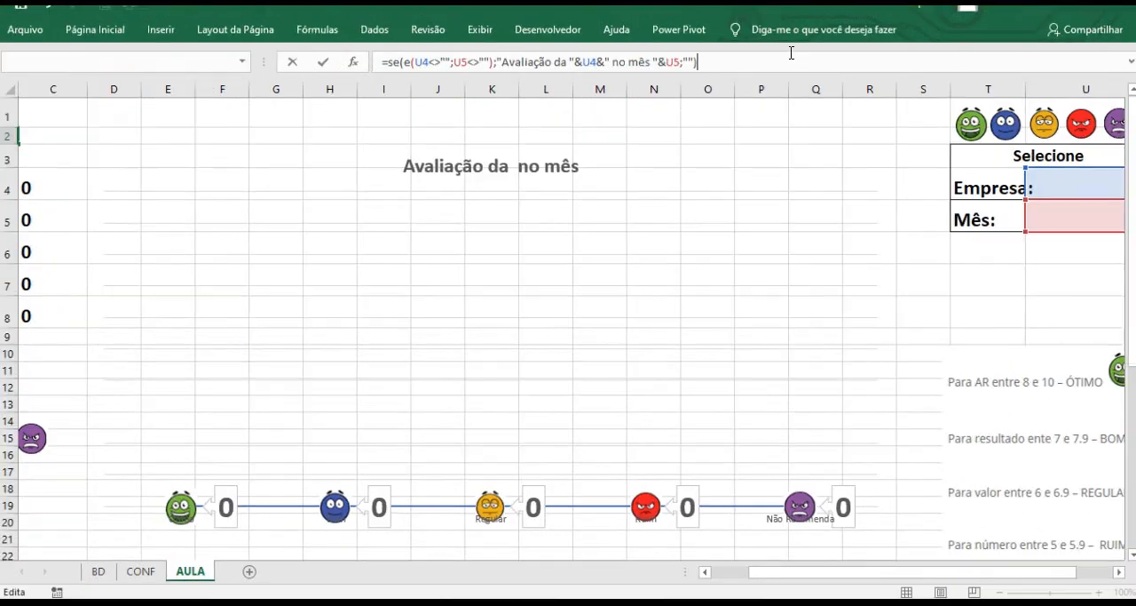
{"action": "key", "text": "Return"}
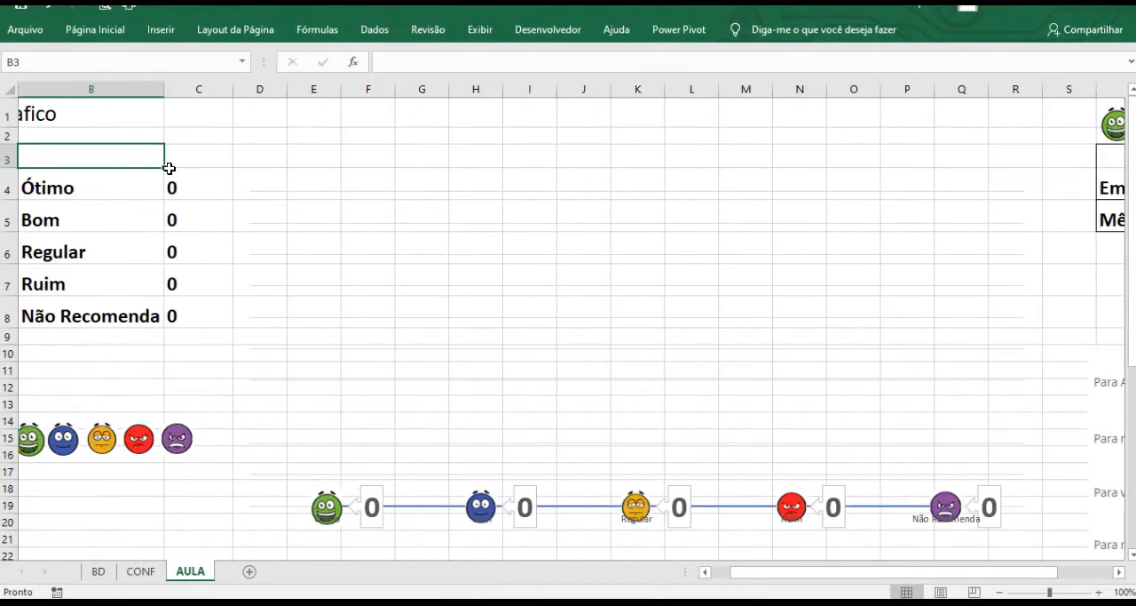
Select Empresa A as the company and JANEIRO as the month in the selection box.
{"action": "left_click_drag", "start_coordinate": [845, 574], "coordinate": [863, 573]}
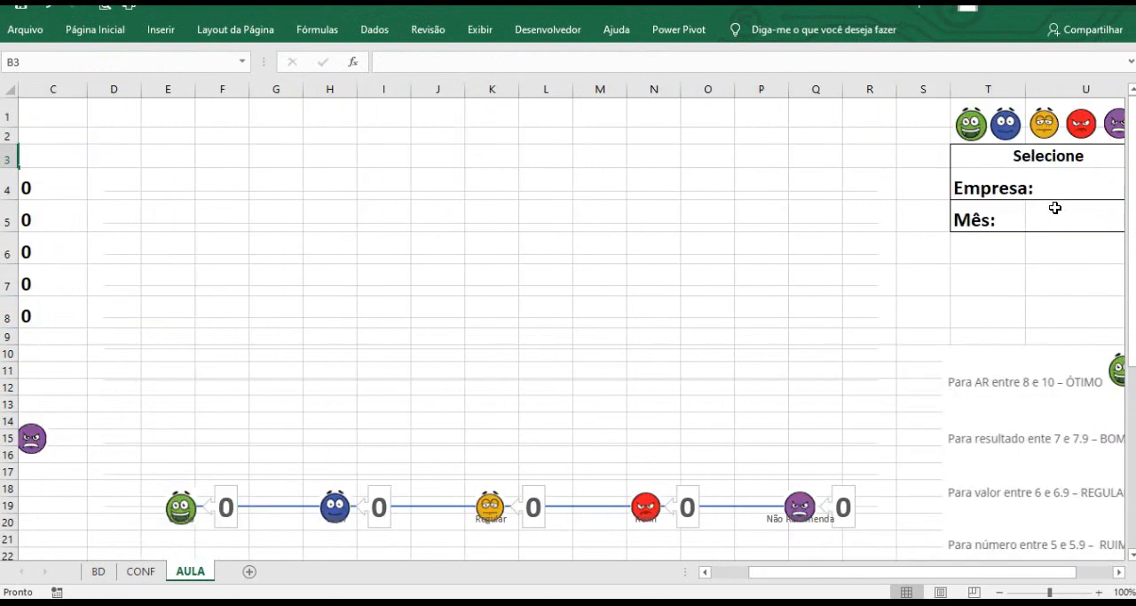
{"action": "left_click", "coordinate": [1121, 572]}
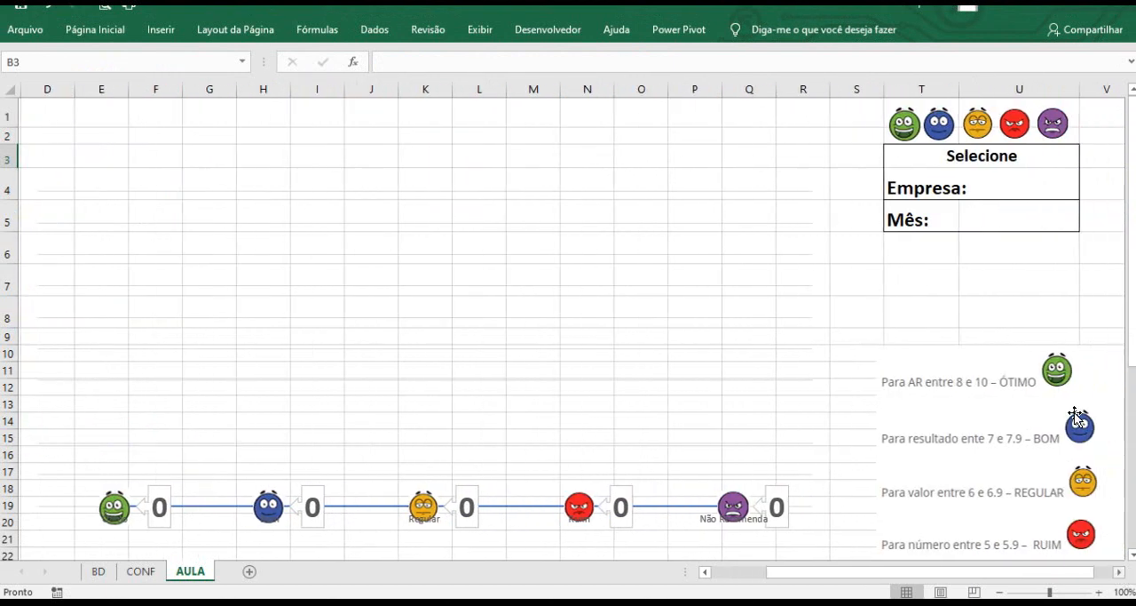
{"action": "left_click", "coordinate": [1035, 184]}
{"action": "left_click", "coordinate": [1084, 191]}
{"action": "left_click", "coordinate": [1032, 205]}
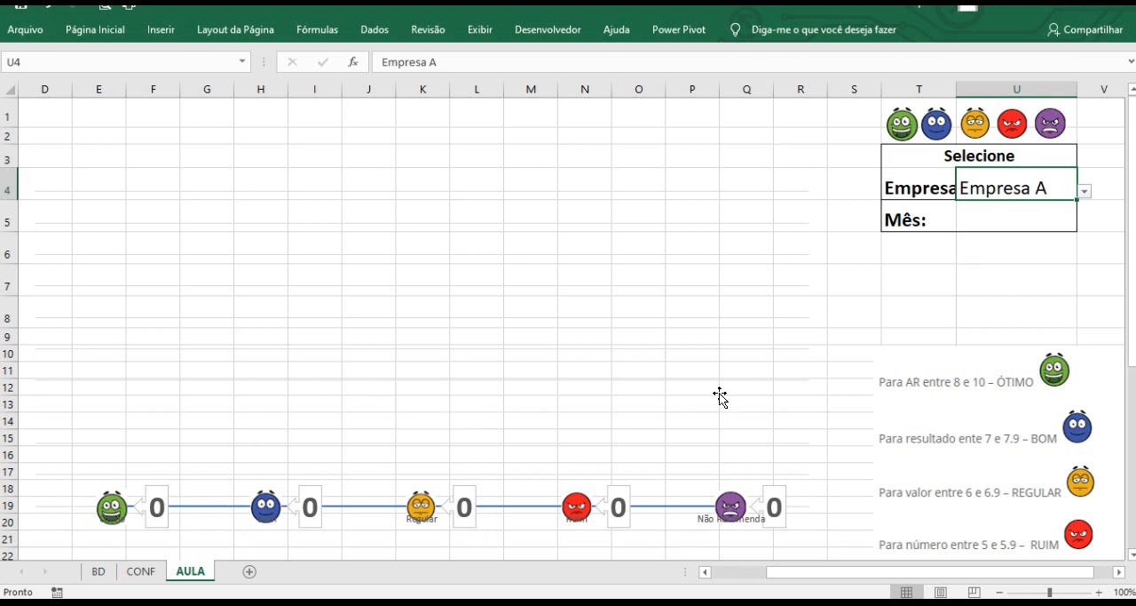
{"action": "left_click", "coordinate": [1027, 224]}
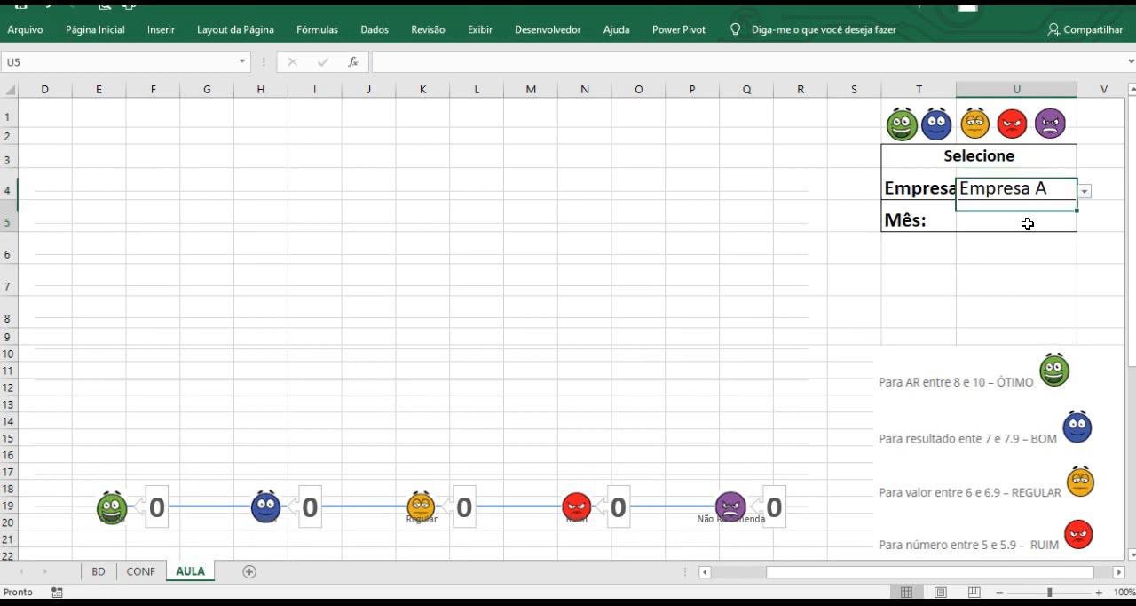
{"action": "left_click", "coordinate": [1085, 222]}
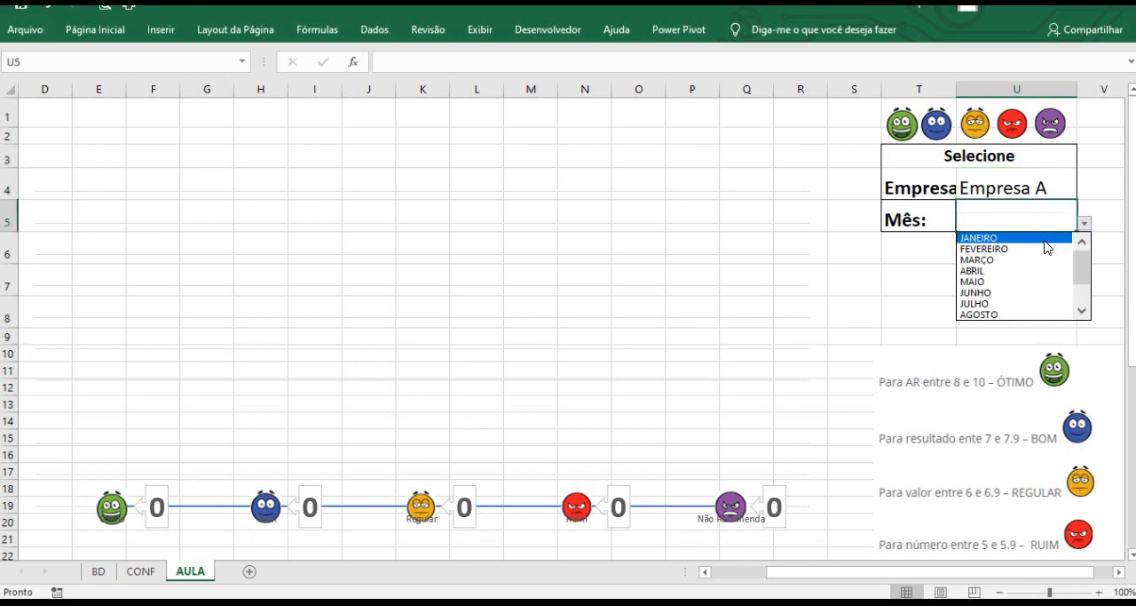
{"action": "left_click", "coordinate": [1046, 240]}
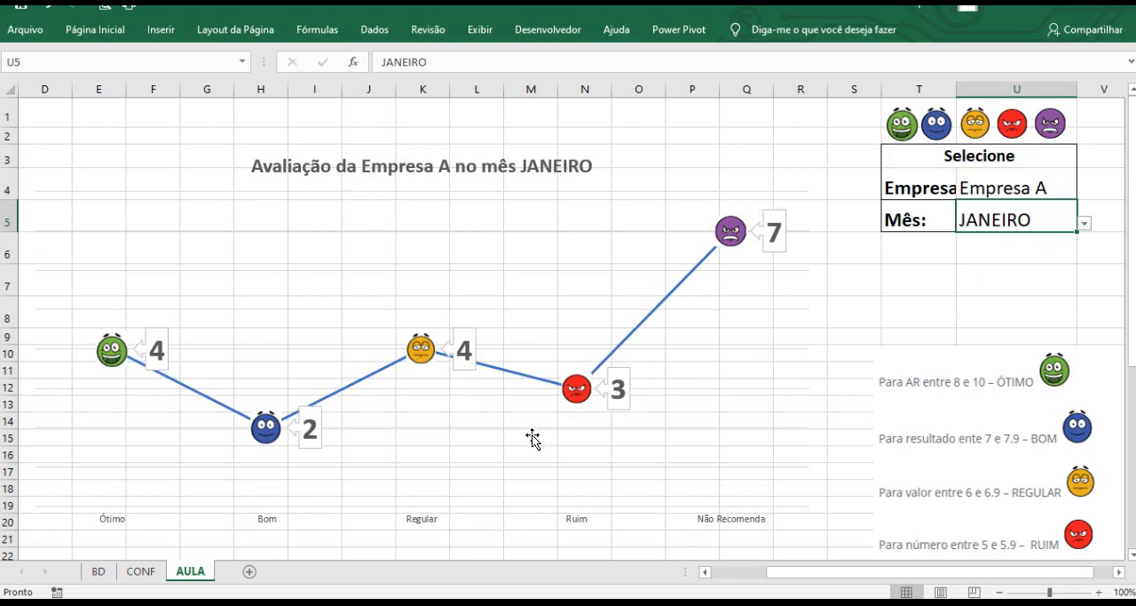
Add a legend to the chart through the chart elements options.
{"action": "left_click", "coordinate": [726, 273]}
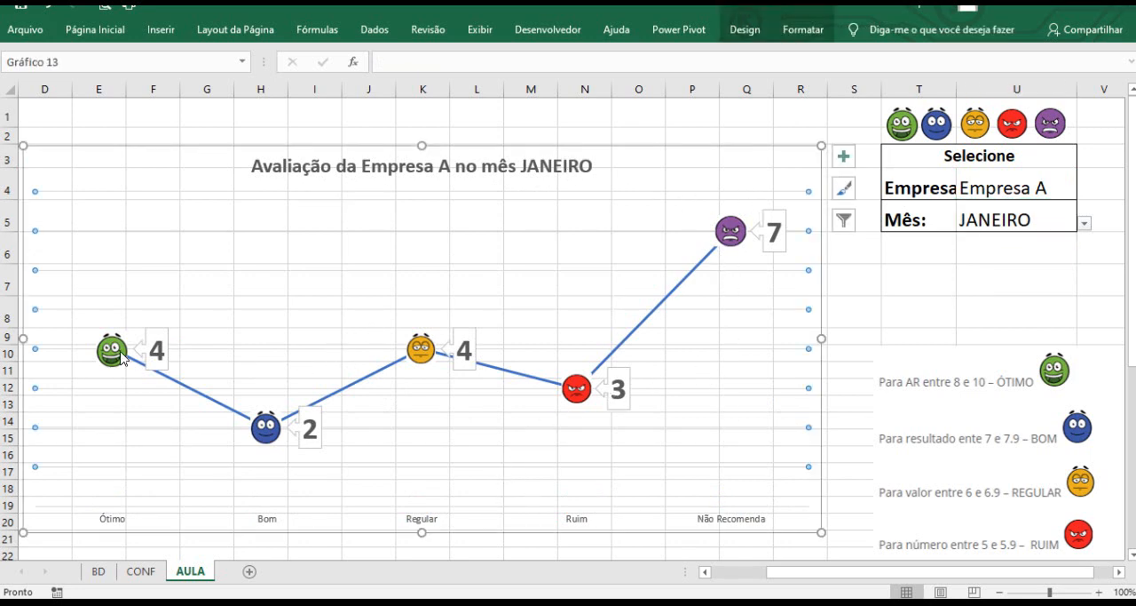
{"action": "left_click", "coordinate": [843, 159]}
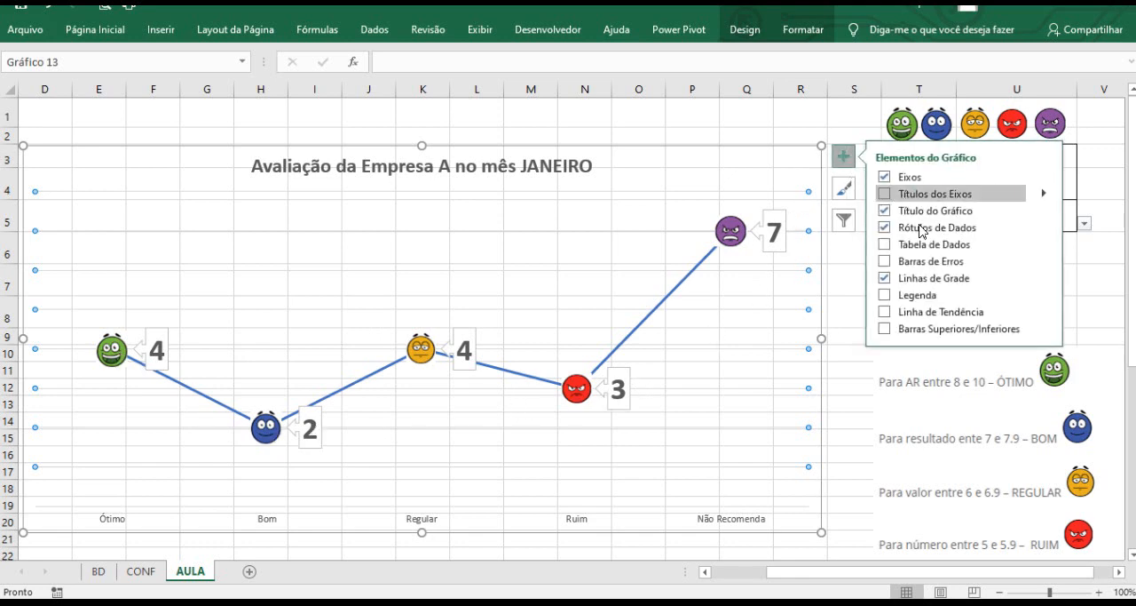
{"action": "left_click", "coordinate": [935, 193]}
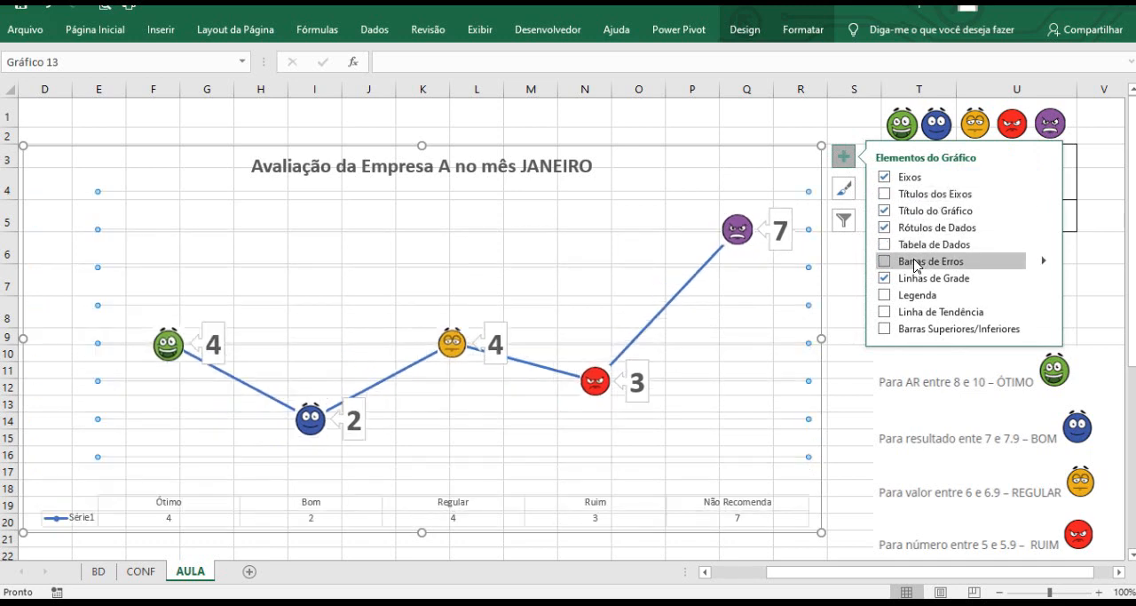
{"action": "left_click", "coordinate": [885, 300]}
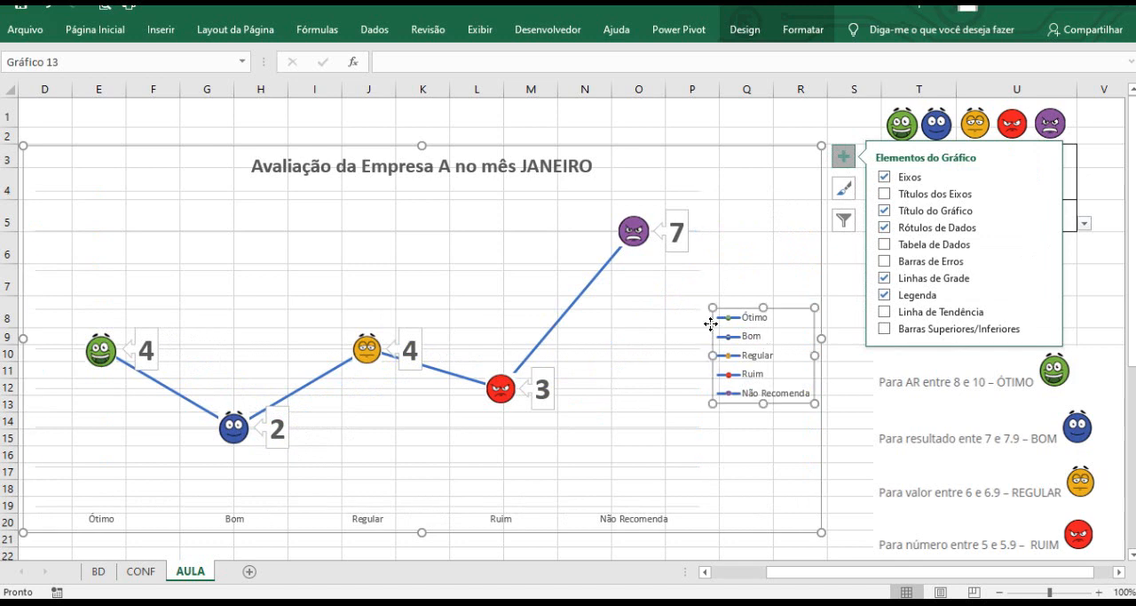
Enlarge the chart downward and shorten the plot area to leave room at the bottom.
{"action": "scroll", "coordinate": [711, 324], "scroll_direction": "down", "scroll_amount": 1}
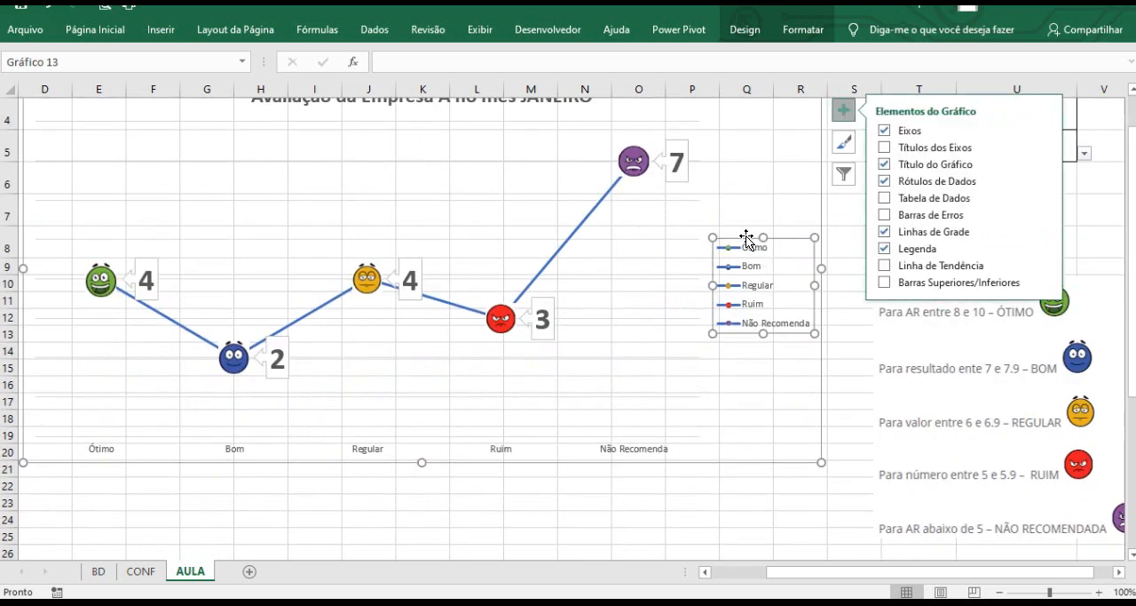
{"action": "left_click", "coordinate": [622, 296]}
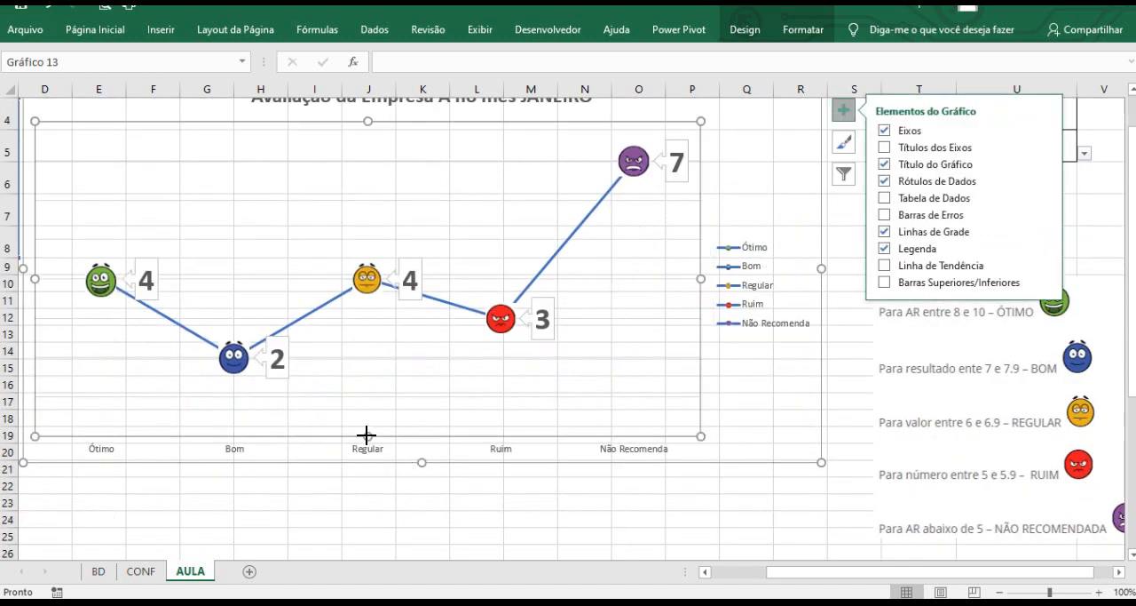
{"action": "left_click_drag", "start_coordinate": [420, 462], "coordinate": [422, 514]}
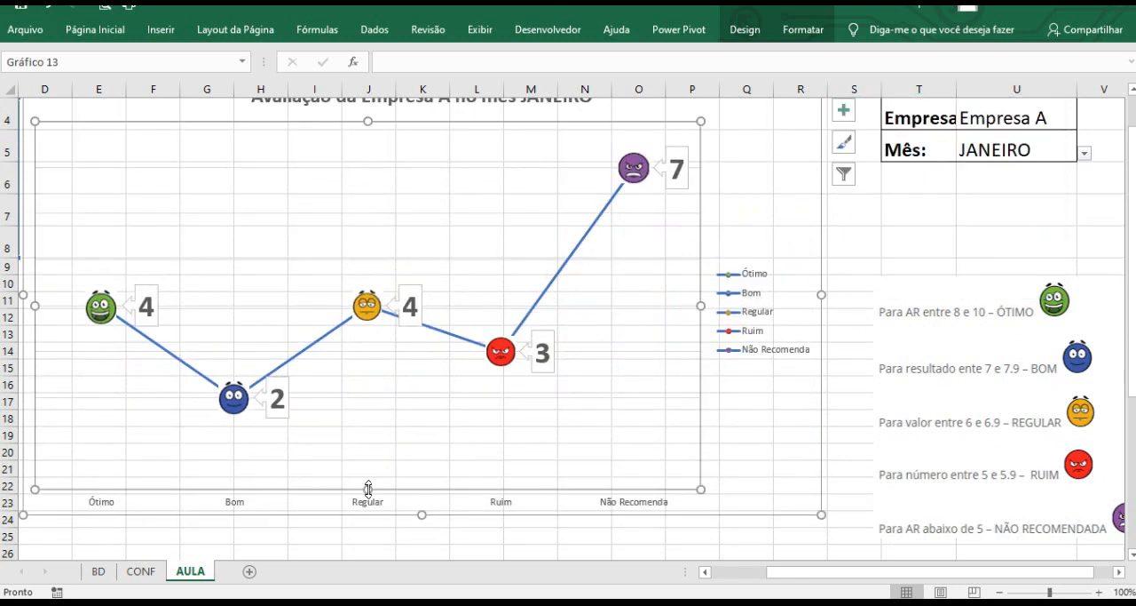
{"action": "left_click_drag", "start_coordinate": [368, 489], "coordinate": [522, 449]}
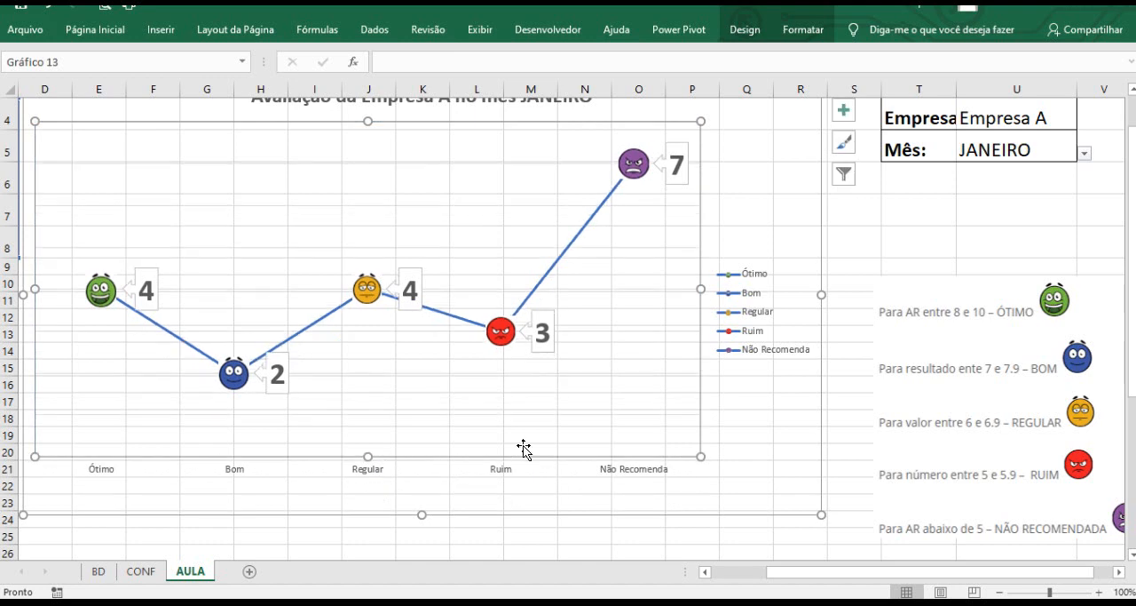
Move the legend below the plot area and resize it into a wide horizontal strip.
{"action": "left_click", "coordinate": [739, 270]}
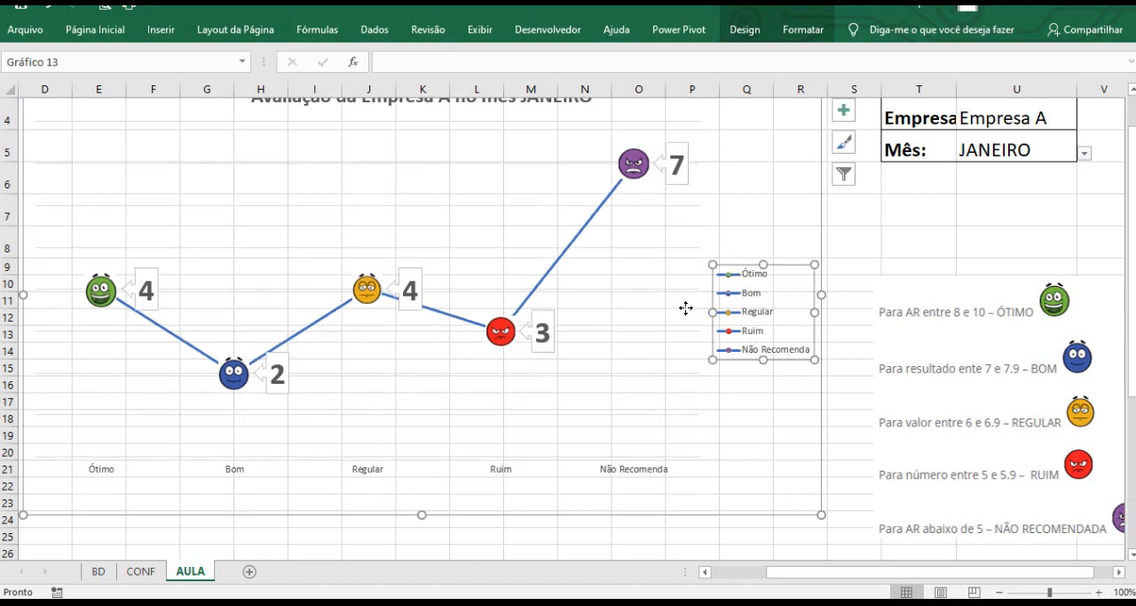
{"action": "left_click_drag", "start_coordinate": [737, 267], "coordinate": [356, 417]}
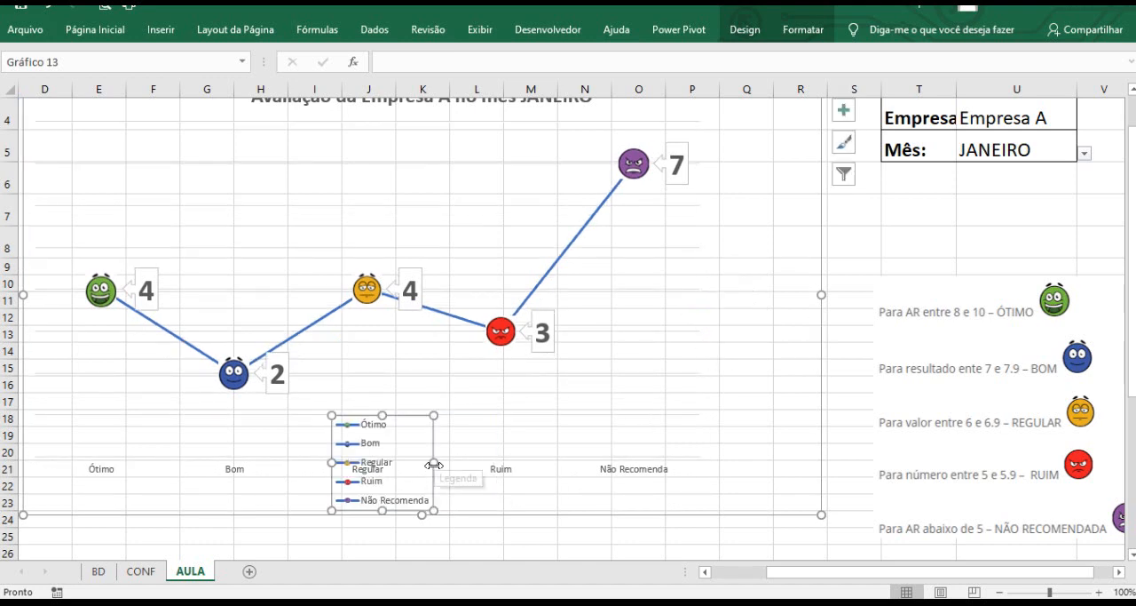
{"action": "left_click_drag", "start_coordinate": [434, 462], "coordinate": [720, 462]}
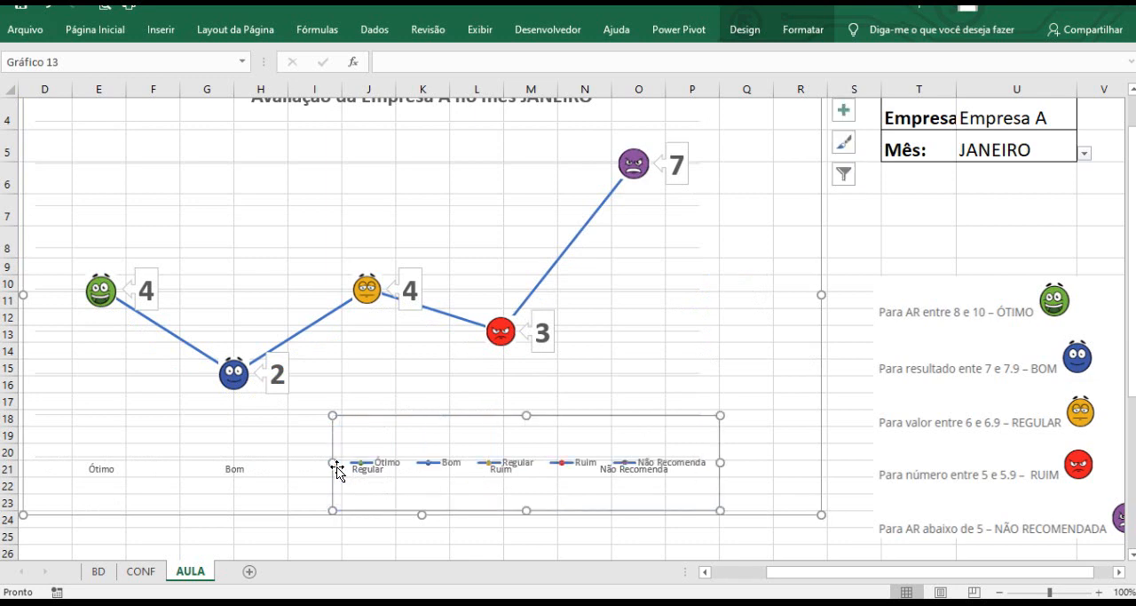
{"action": "left_click_drag", "start_coordinate": [332, 463], "coordinate": [153, 462]}
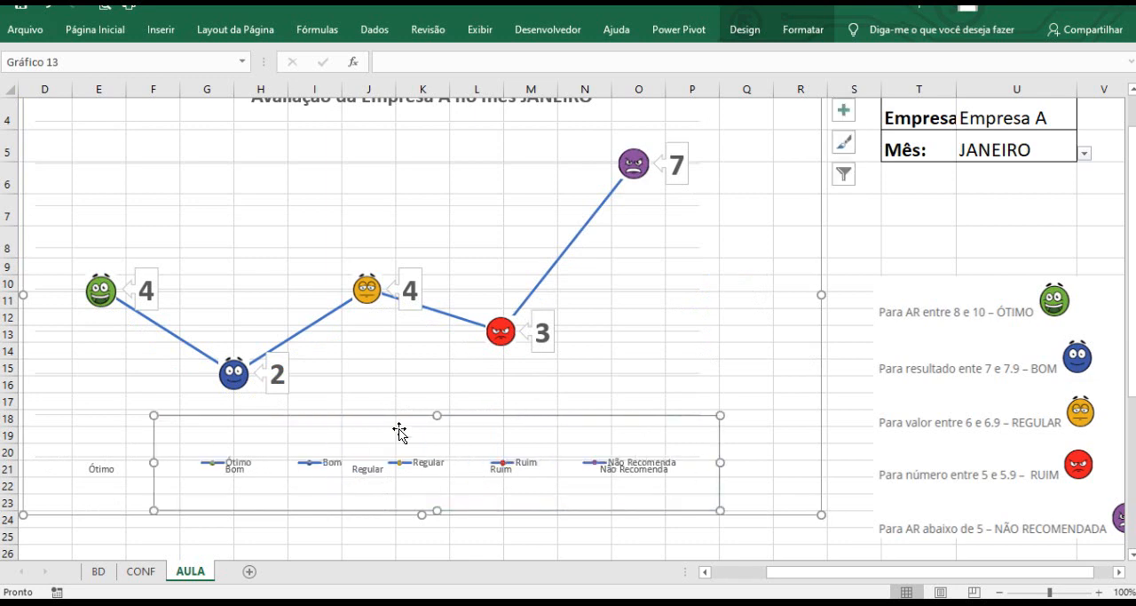
{"action": "left_click_drag", "start_coordinate": [437, 415], "coordinate": [348, 483]}
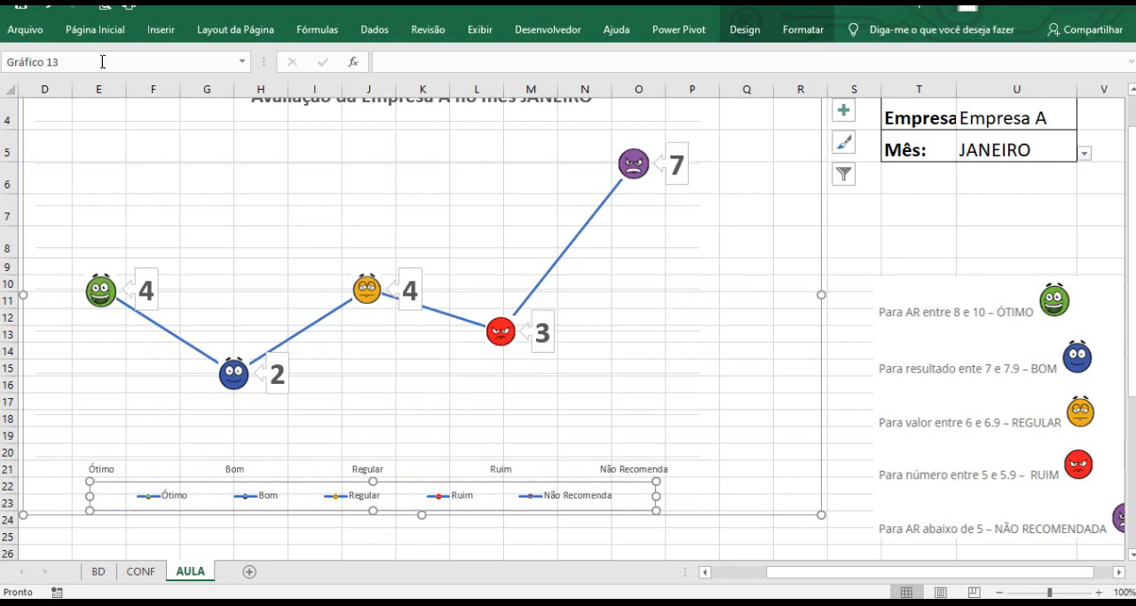
Set the legend font size to 20 and make it bold.
{"action": "left_click", "coordinate": [95, 30]}
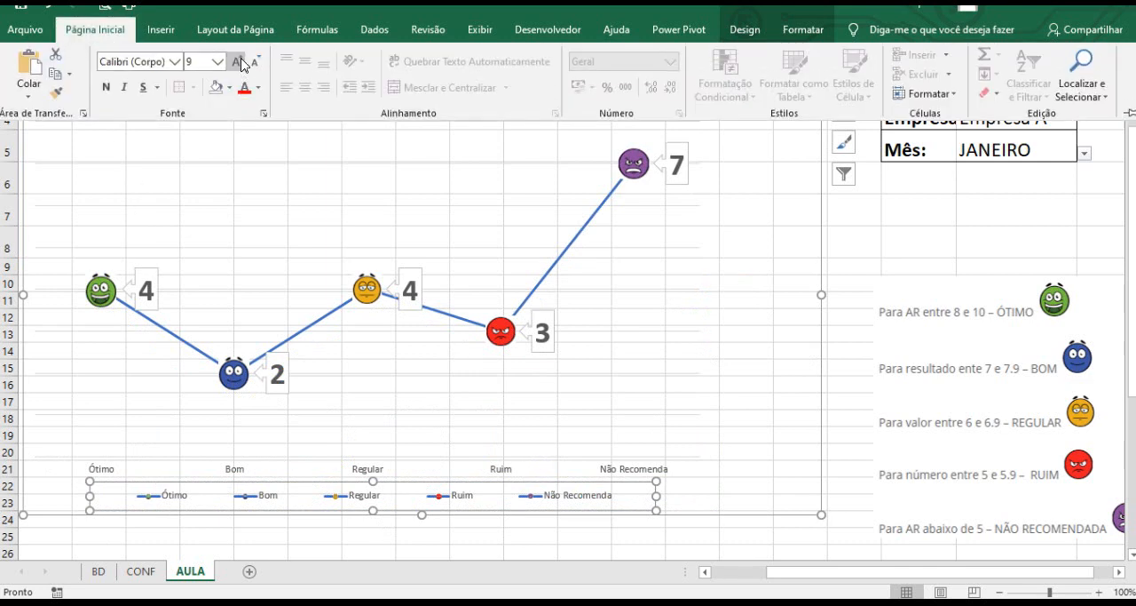
{"action": "left_click", "coordinate": [237, 62]}
{"action": "left_click", "coordinate": [238, 62]}
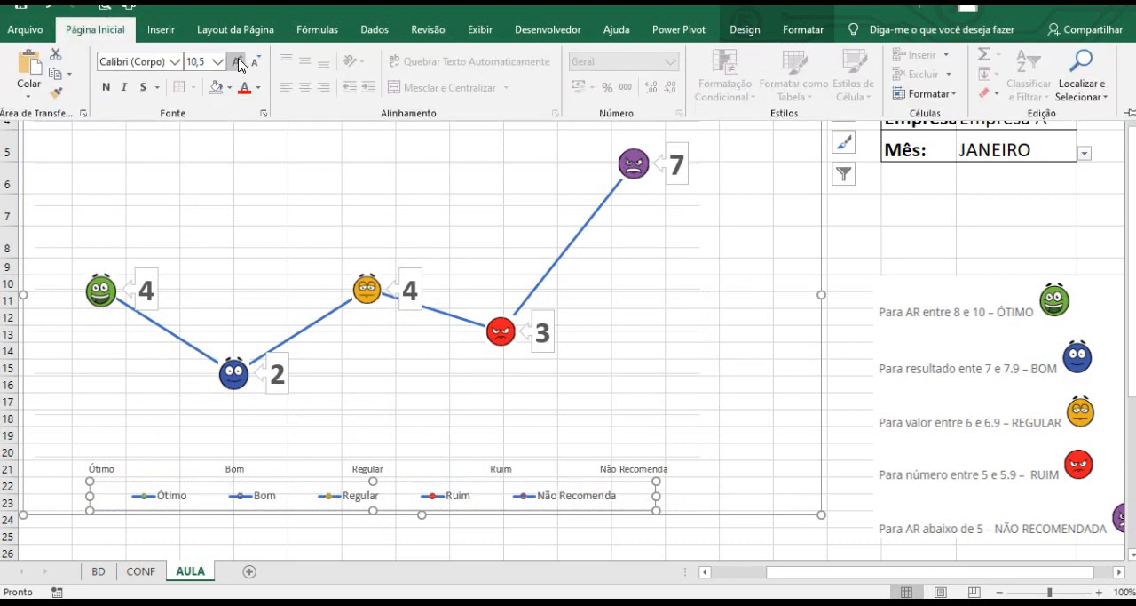
{"action": "left_click", "coordinate": [237, 62]}
{"action": "left_click", "coordinate": [237, 62]}
{"action": "left_click", "coordinate": [237, 62]}
{"action": "left_click", "coordinate": [237, 62]}
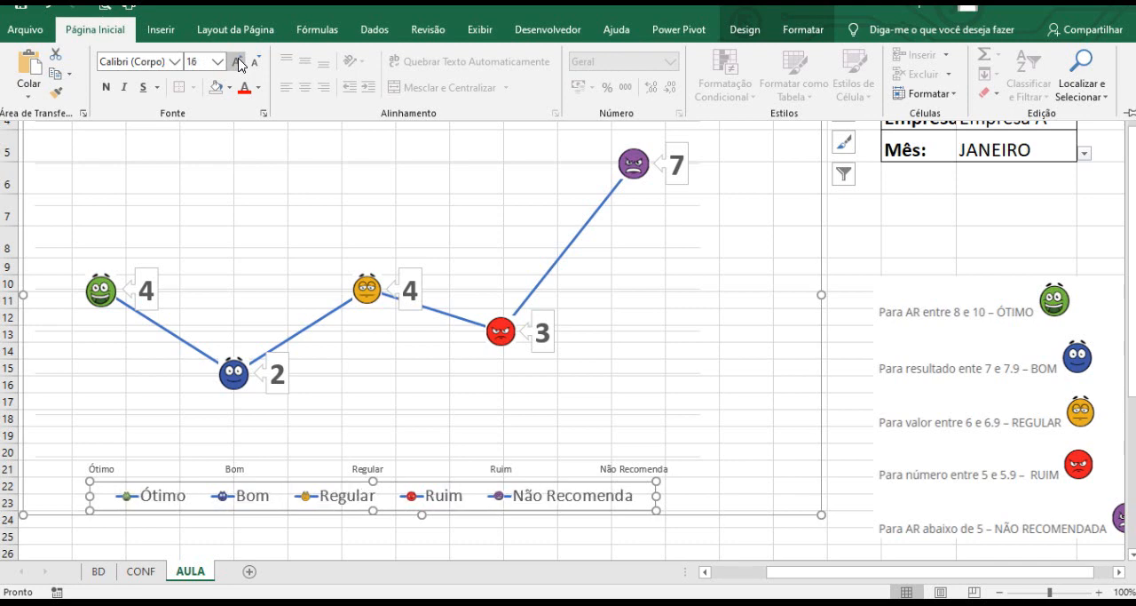
{"action": "left_click", "coordinate": [237, 62]}
{"action": "left_click", "coordinate": [238, 62]}
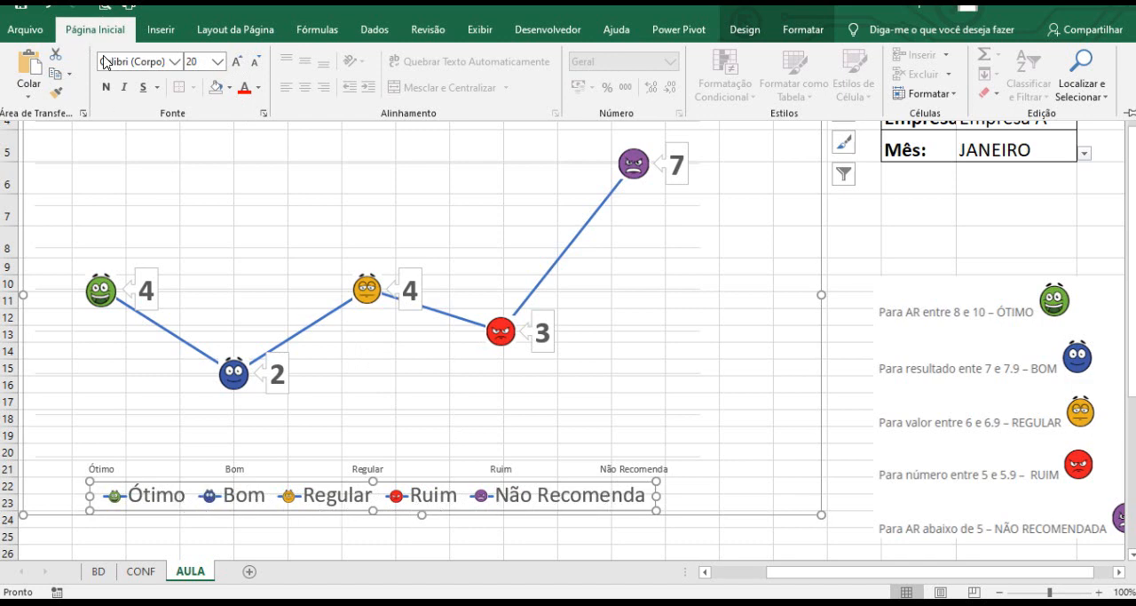
{"action": "left_click", "coordinate": [107, 88]}
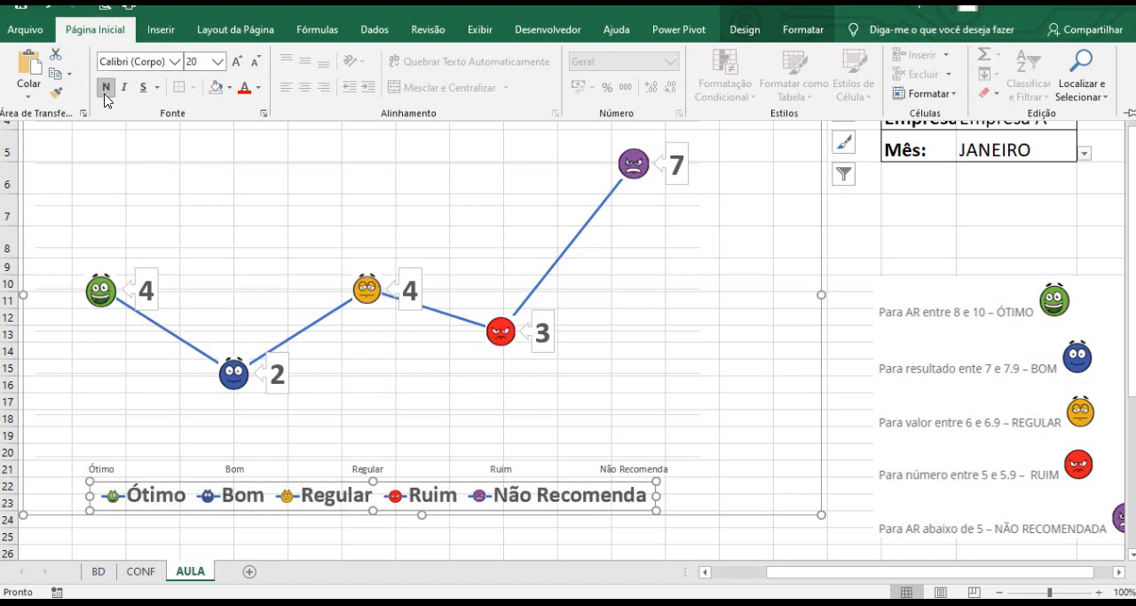
Set the horizontal axis category labels to font size 12 and bold.
{"action": "left_click", "coordinate": [235, 471]}
{"action": "left_click", "coordinate": [247, 471]}
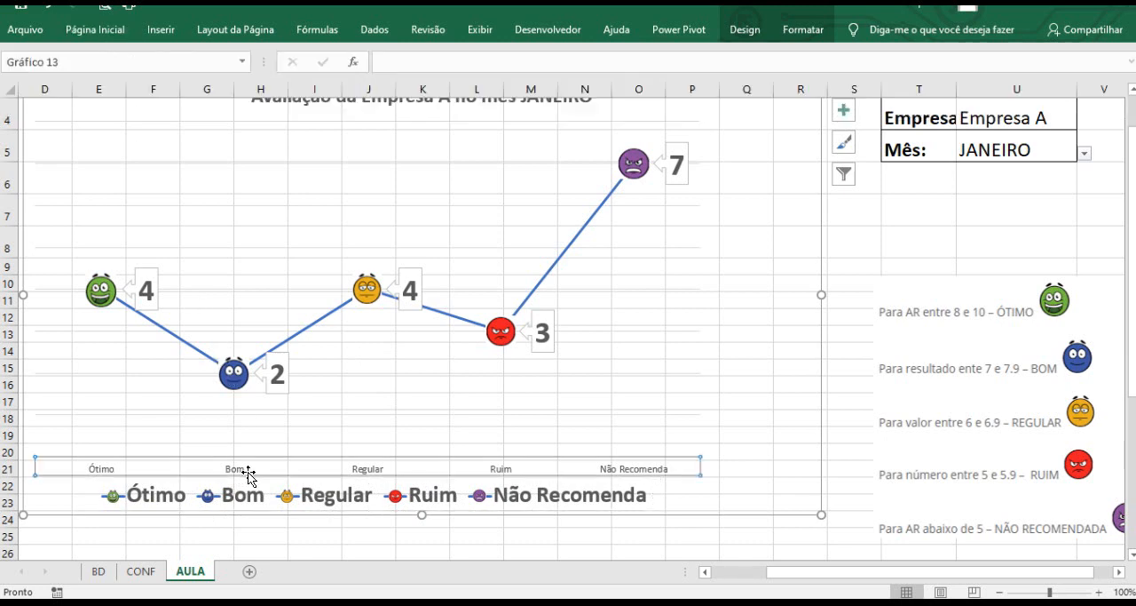
{"action": "left_click", "coordinate": [95, 28]}
{"action": "left_click", "coordinate": [237, 62]}
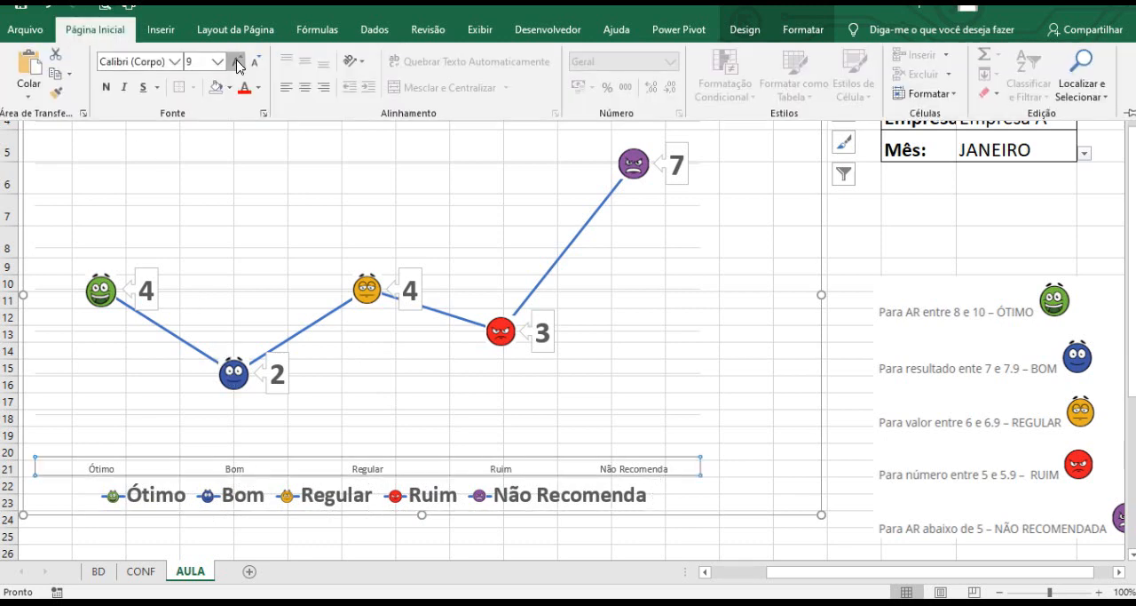
{"action": "left_click", "coordinate": [237, 62]}
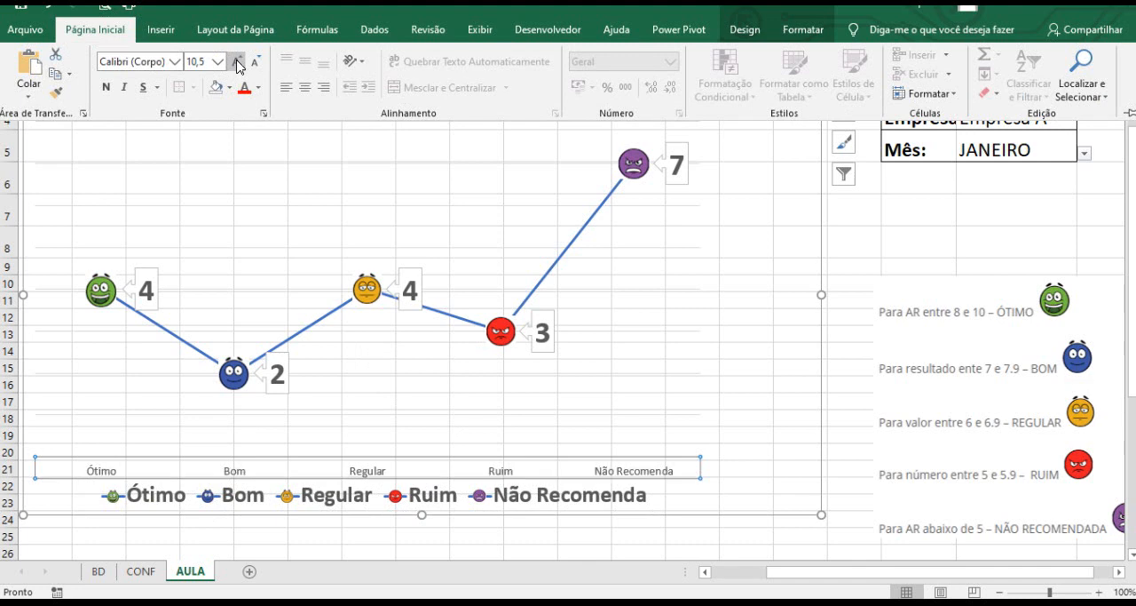
{"action": "left_click", "coordinate": [237, 62]}
{"action": "left_click", "coordinate": [237, 62]}
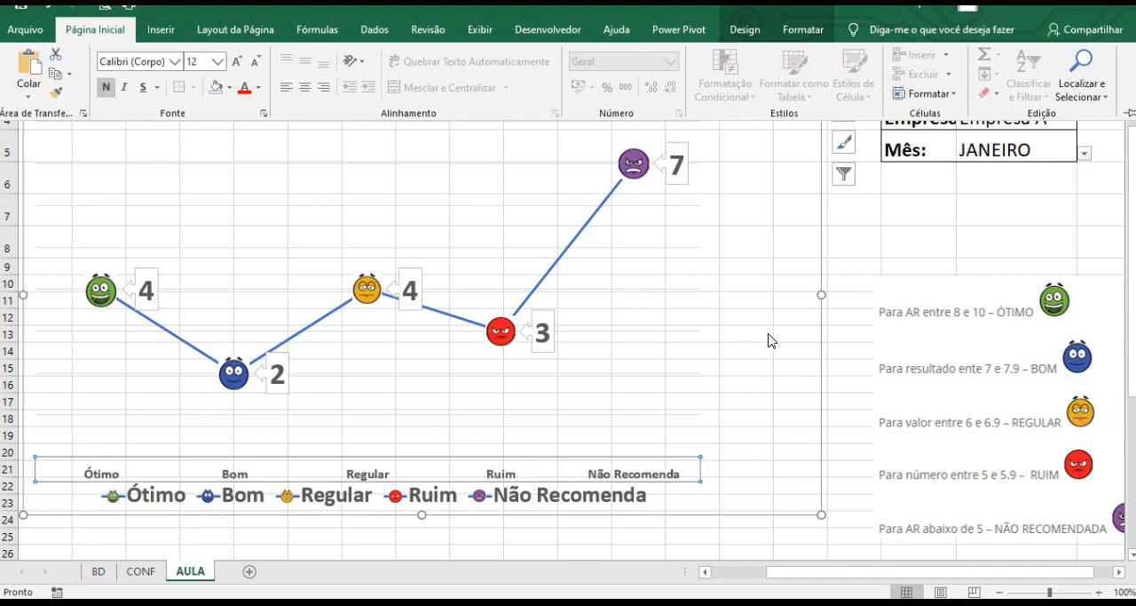
Deselect the chart and hide the worksheet gridlines and row and column headings.
{"action": "left_click", "coordinate": [871, 215]}
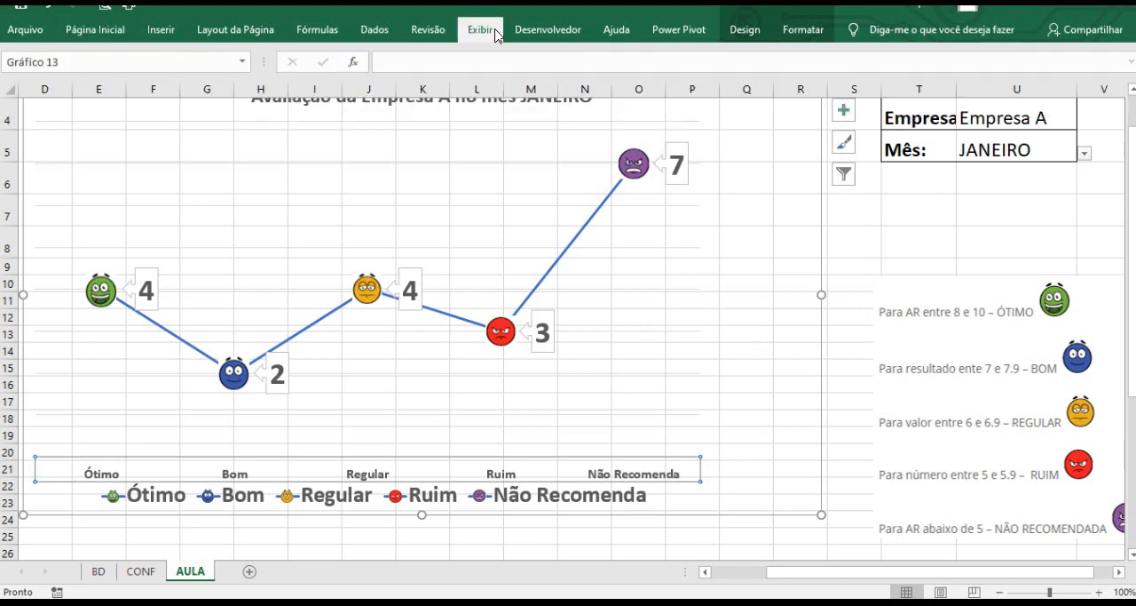
{"action": "left_click", "coordinate": [480, 29]}
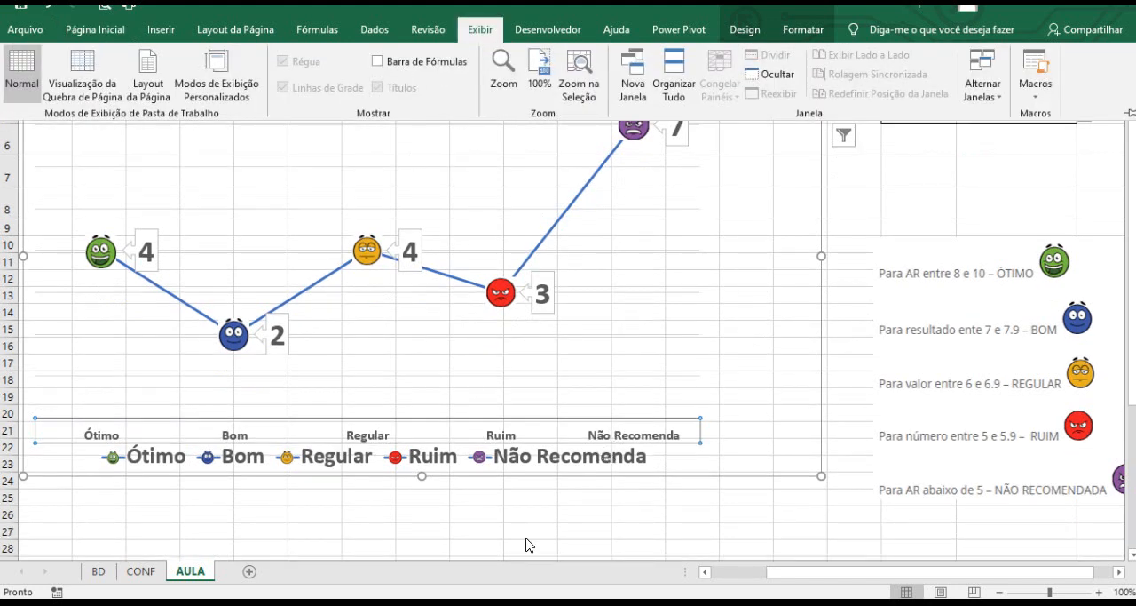
{"action": "left_click", "coordinate": [558, 532]}
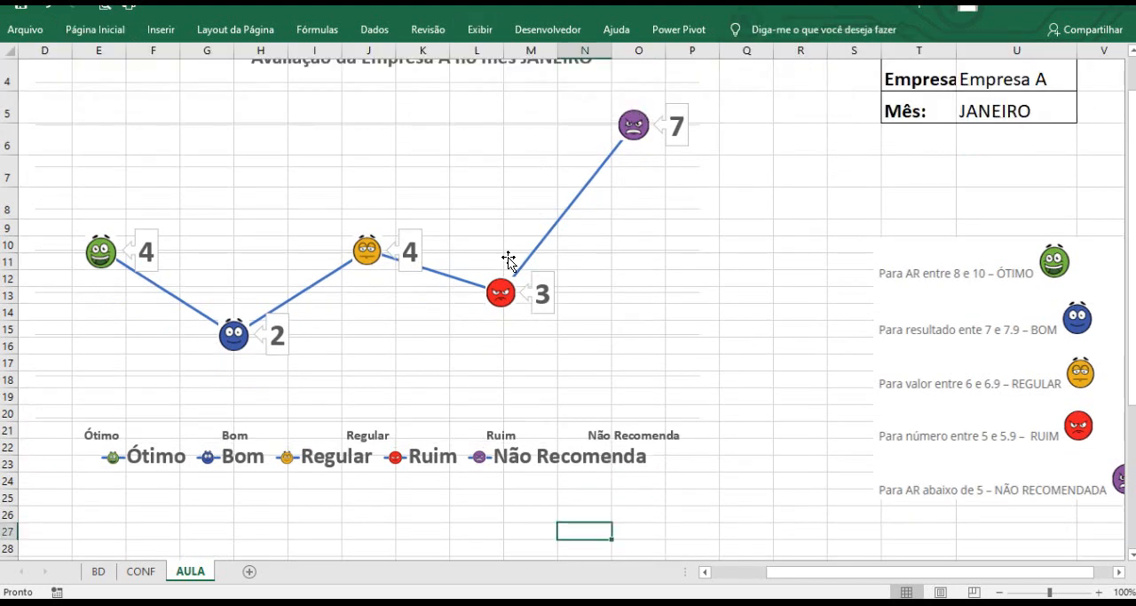
{"action": "left_click", "coordinate": [470, 32]}
{"action": "left_click", "coordinate": [282, 87]}
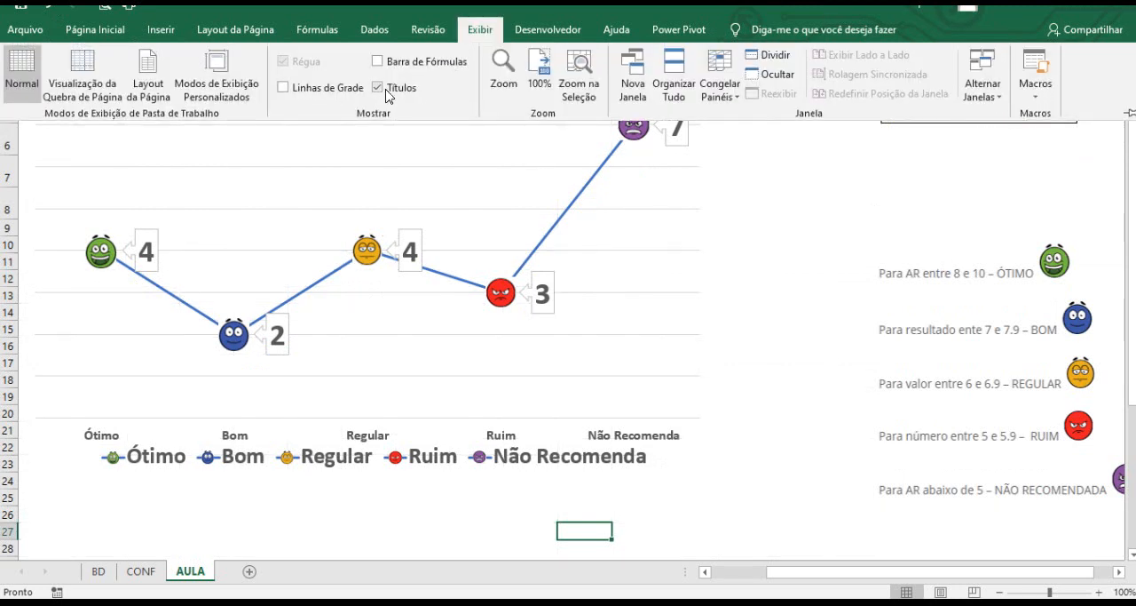
{"action": "left_click", "coordinate": [378, 87]}
Switch the company selection to Empresa B, then Empresa C, then Empresa D to test the dynamic chart.
{"action": "left_click_drag", "start_coordinate": [810, 578], "coordinate": [736, 581]}
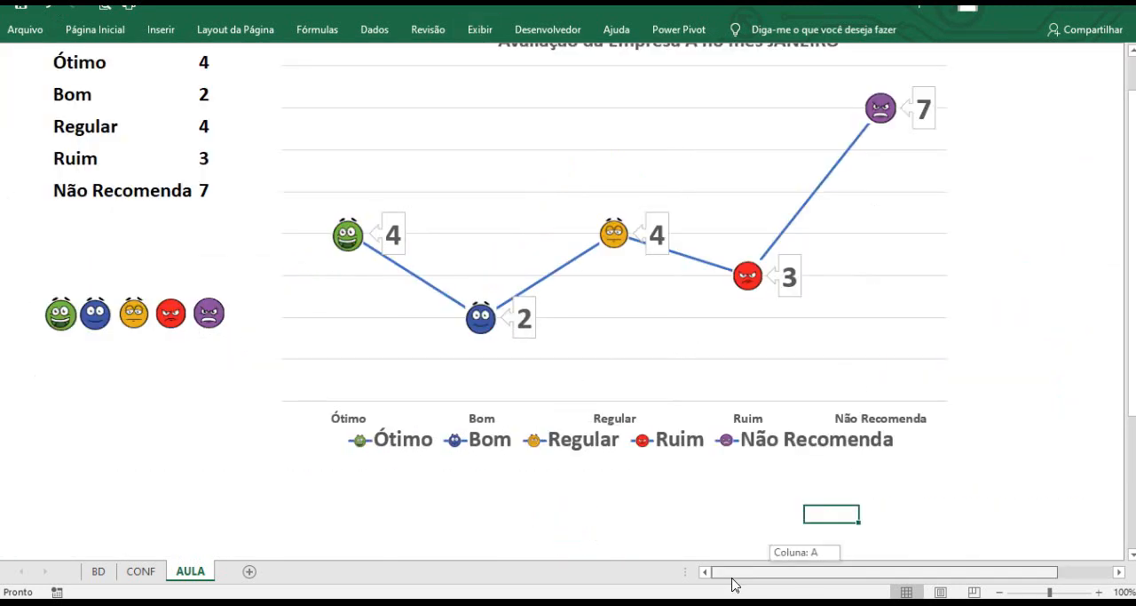
{"action": "scroll", "coordinate": [631, 406], "scroll_direction": "up", "scroll_amount": 1}
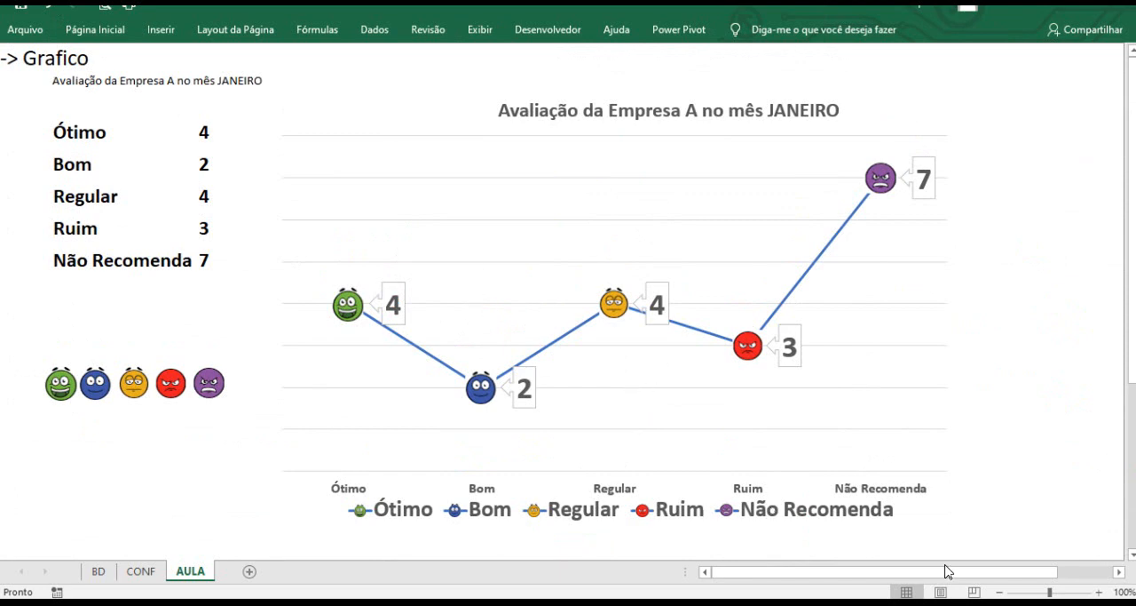
{"action": "left_click_drag", "start_coordinate": [926, 578], "coordinate": [988, 576]}
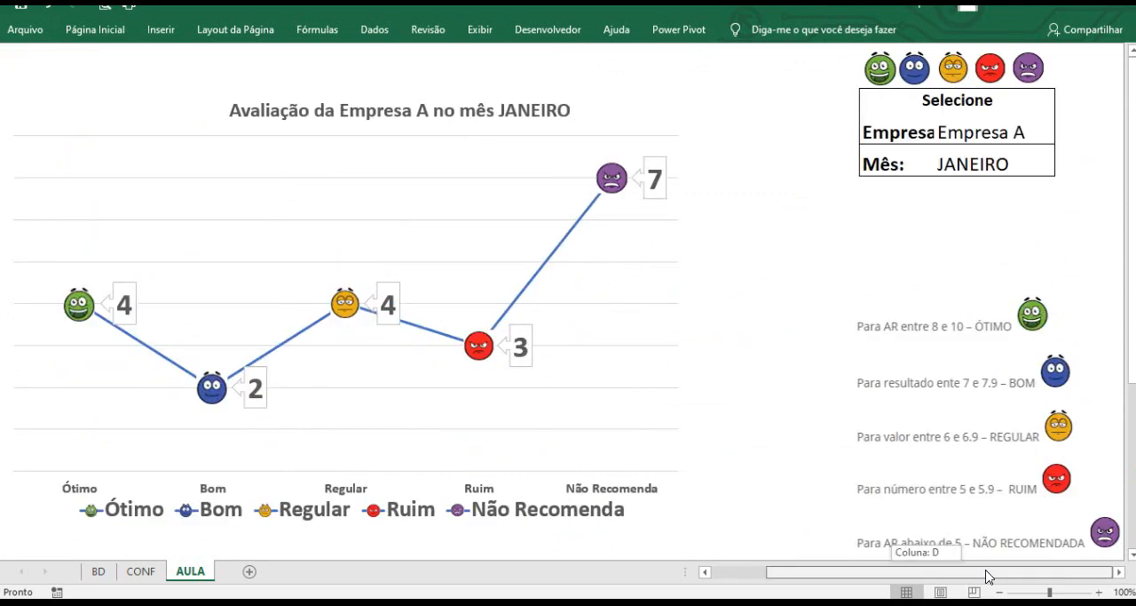
{"action": "left_click", "coordinate": [1048, 133]}
{"action": "left_click", "coordinate": [1062, 135]}
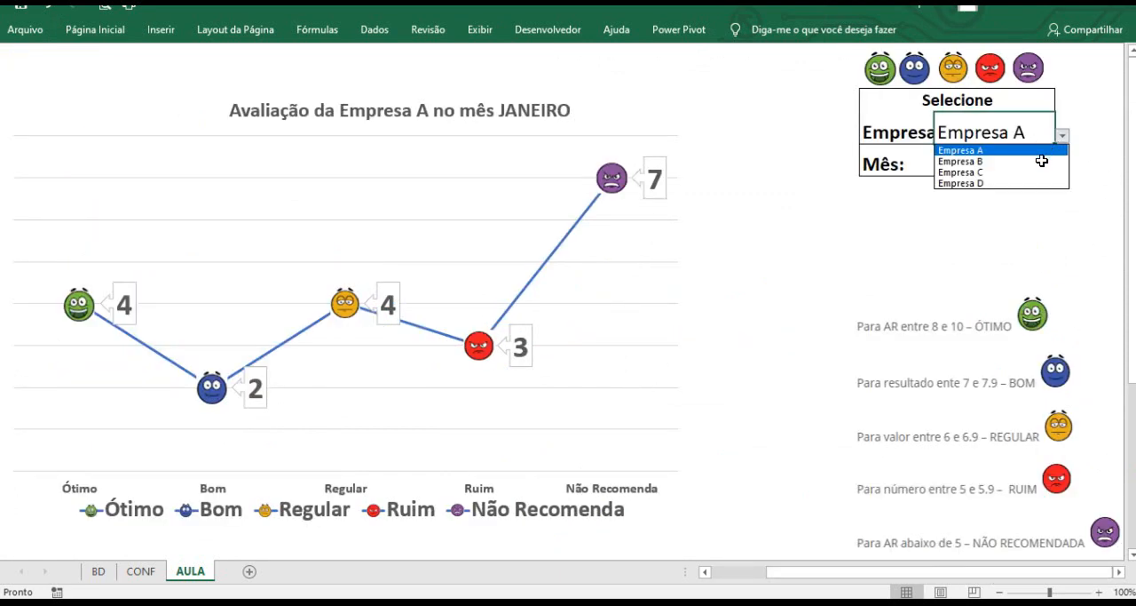
{"action": "left_click", "coordinate": [1041, 164]}
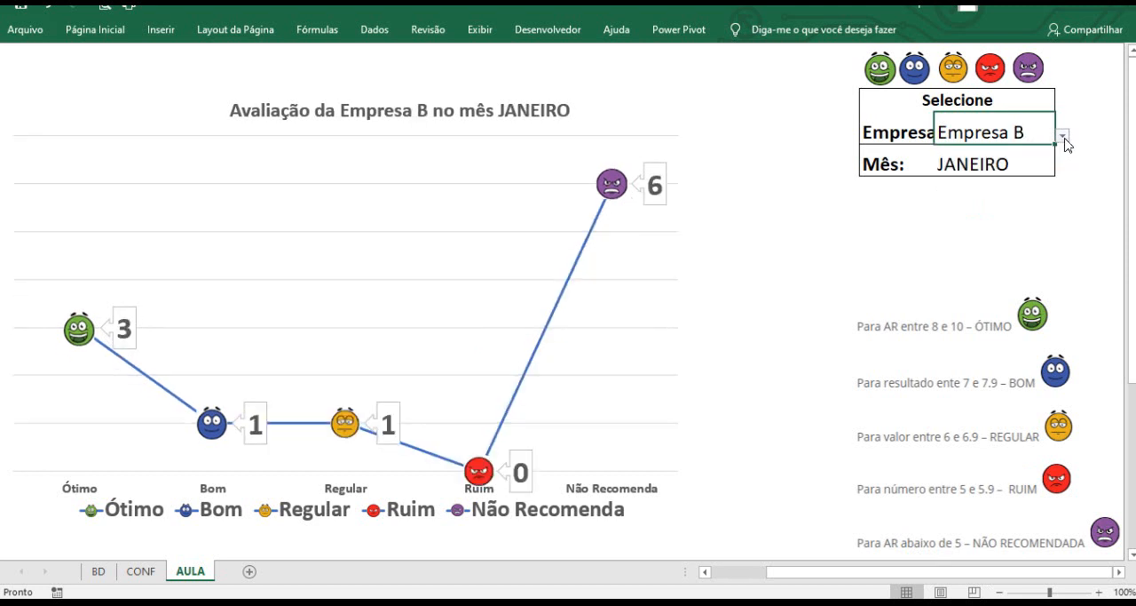
{"action": "left_click", "coordinate": [1062, 137]}
{"action": "left_click", "coordinate": [1042, 171]}
{"action": "left_click", "coordinate": [1062, 135]}
{"action": "left_click", "coordinate": [1039, 181]}
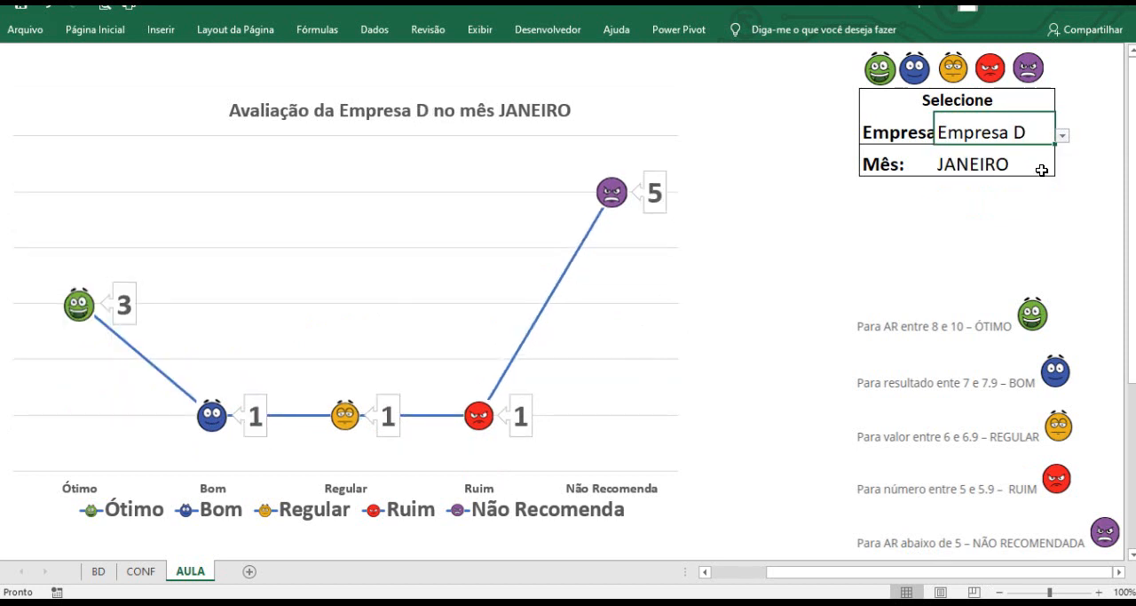
Change the month selection to FEVEREIRO, then JUNHO, then DEZEMBRO to test the dynamic title.
{"action": "left_click", "coordinate": [1041, 164]}
{"action": "left_click", "coordinate": [1062, 167]}
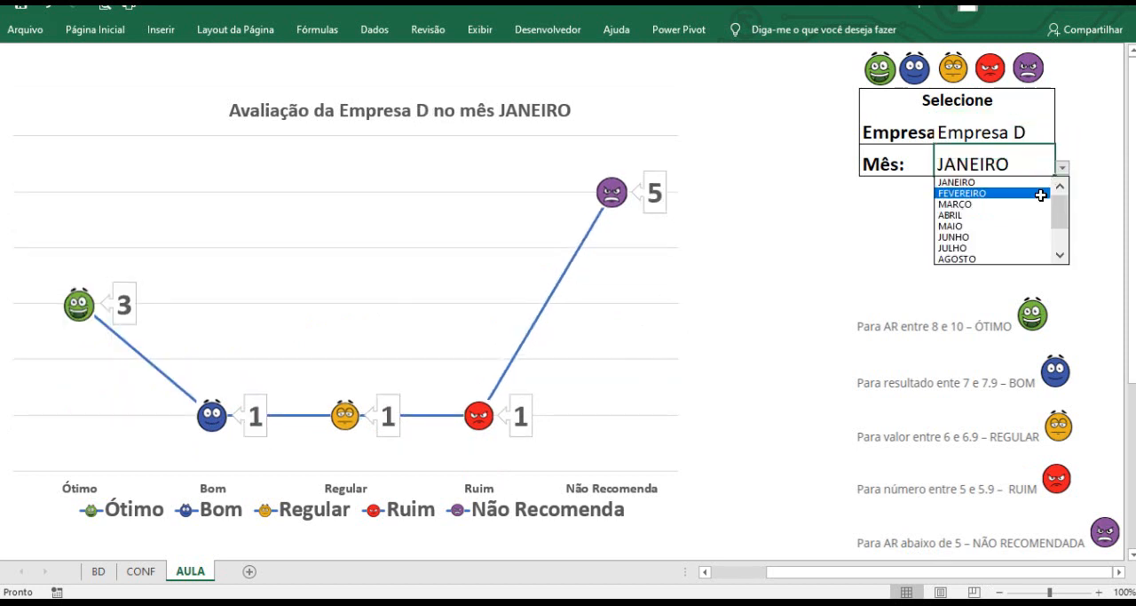
{"action": "left_click", "coordinate": [1040, 194]}
{"action": "left_click", "coordinate": [1062, 167]}
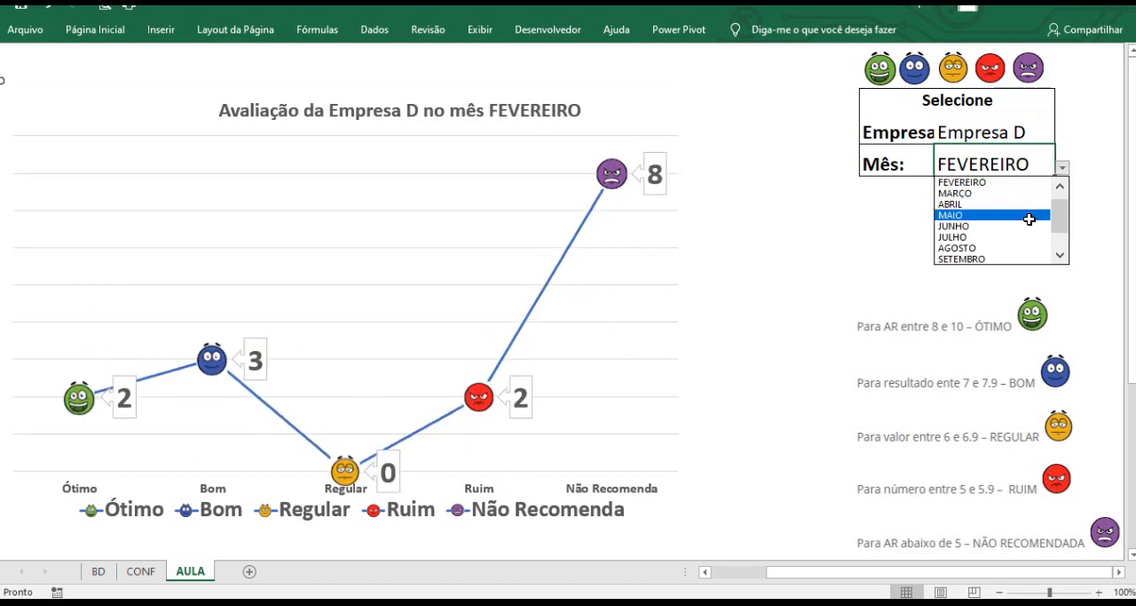
{"action": "left_click", "coordinate": [1026, 226]}
{"action": "left_click", "coordinate": [1062, 167]}
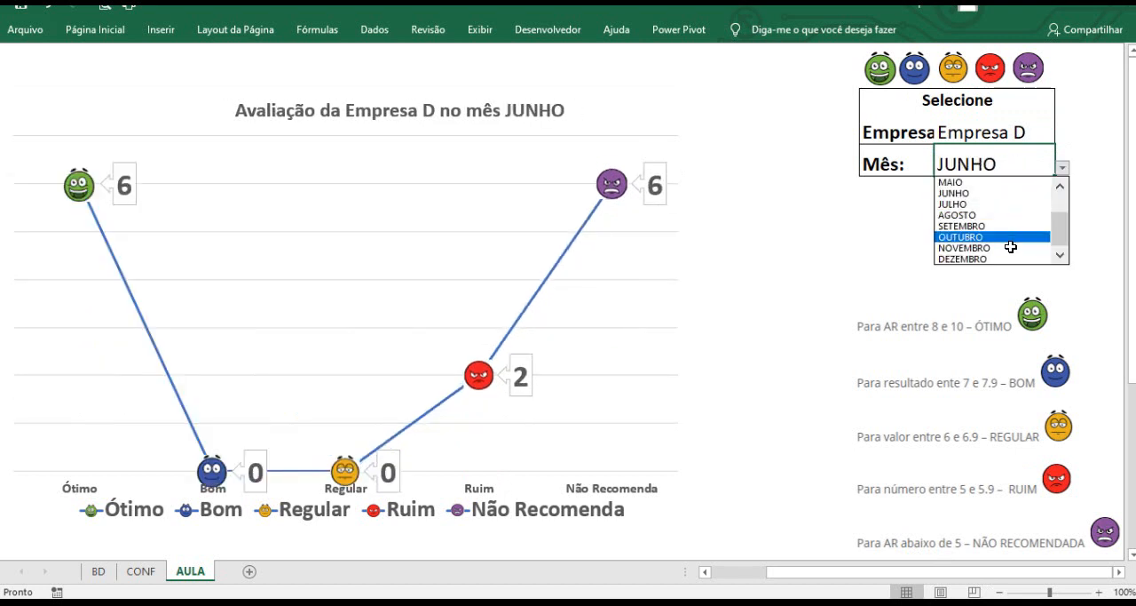
{"action": "left_click", "coordinate": [1008, 259]}
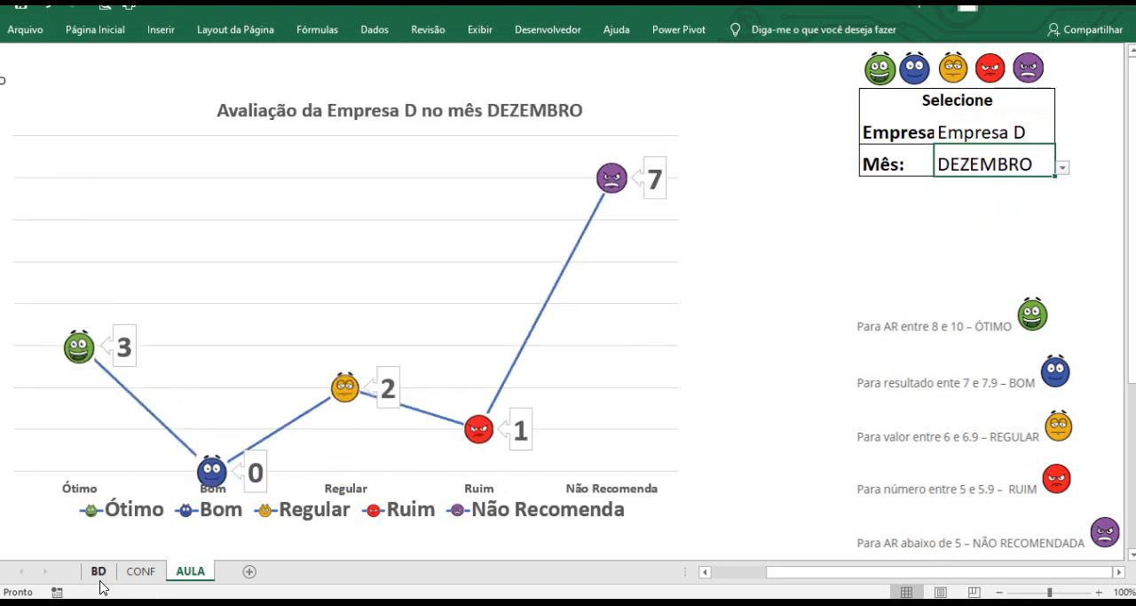
{"action": "left_click", "coordinate": [99, 572]}
{"action": "left_click_drag", "start_coordinate": [647, 121], "coordinate": [645, 196]}
{"action": "left_click", "coordinate": [643, 283]}
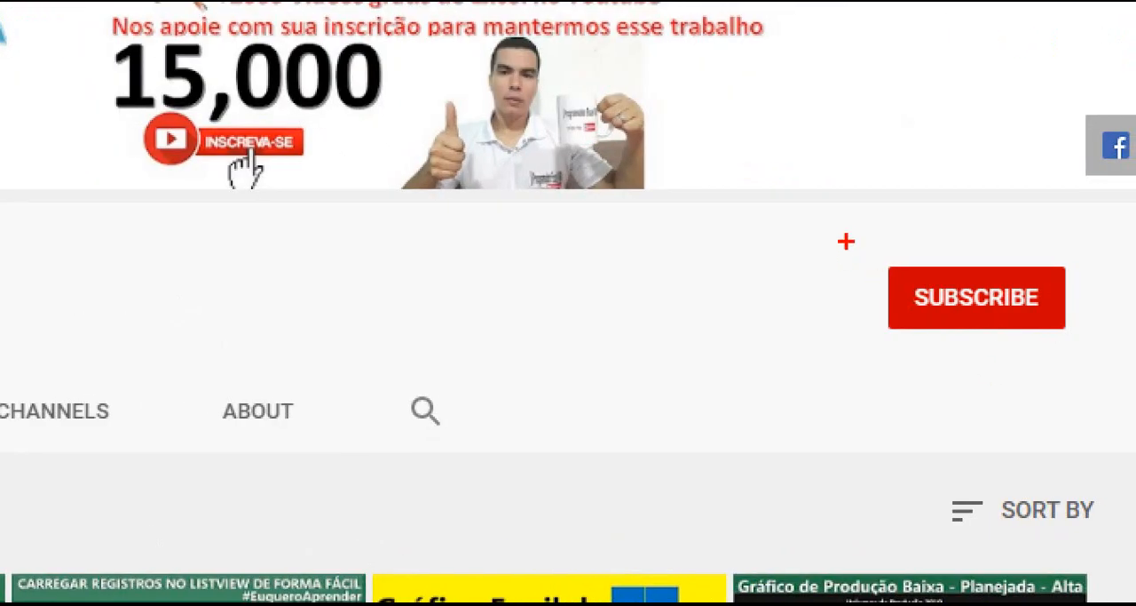
{"action": "left_click_drag", "start_coordinate": [846, 233], "coordinate": [1088, 353]}
{"action": "left_click_drag", "start_coordinate": [981, 311], "coordinate": [923, 449]}
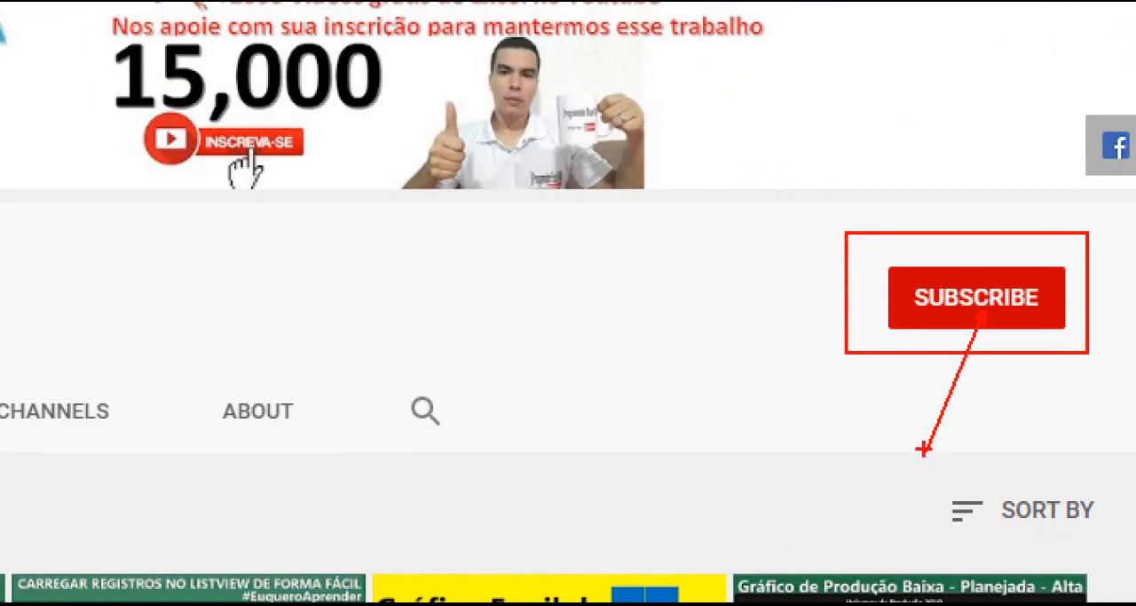